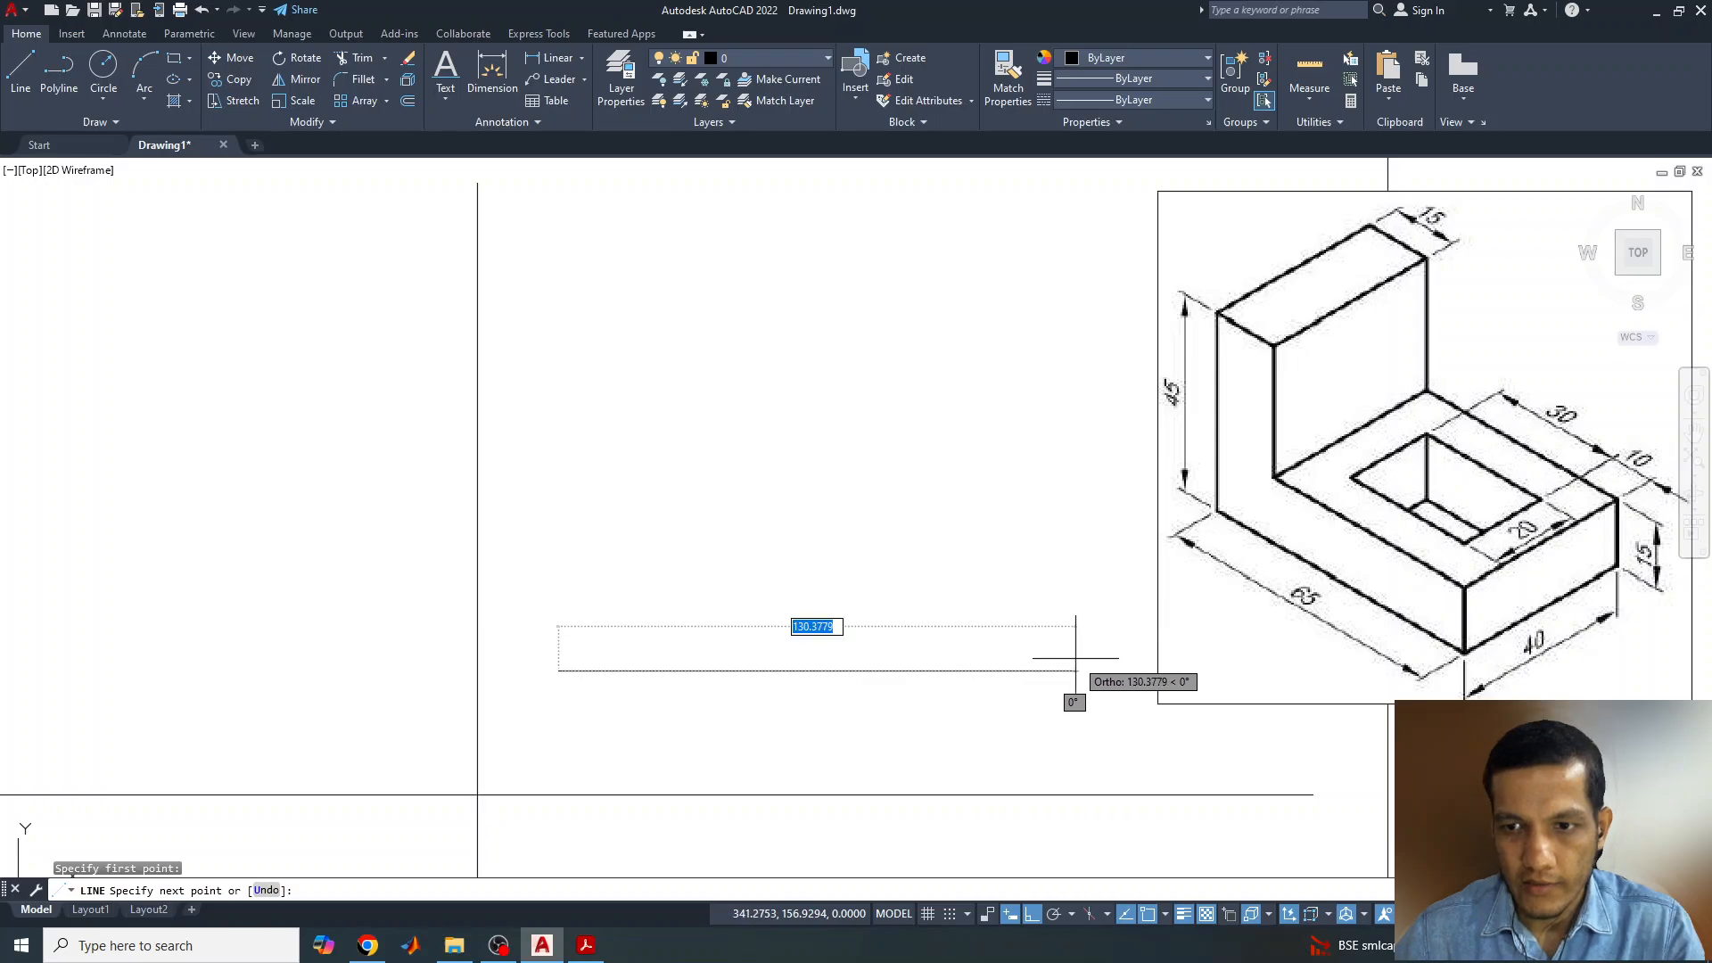
- Draw the closed L-shaped front view with line segments of 65, 15, 50, 30, 15 and 45
{"action": "type", "text": "5"}
{"action": "key", "text": "Return"}
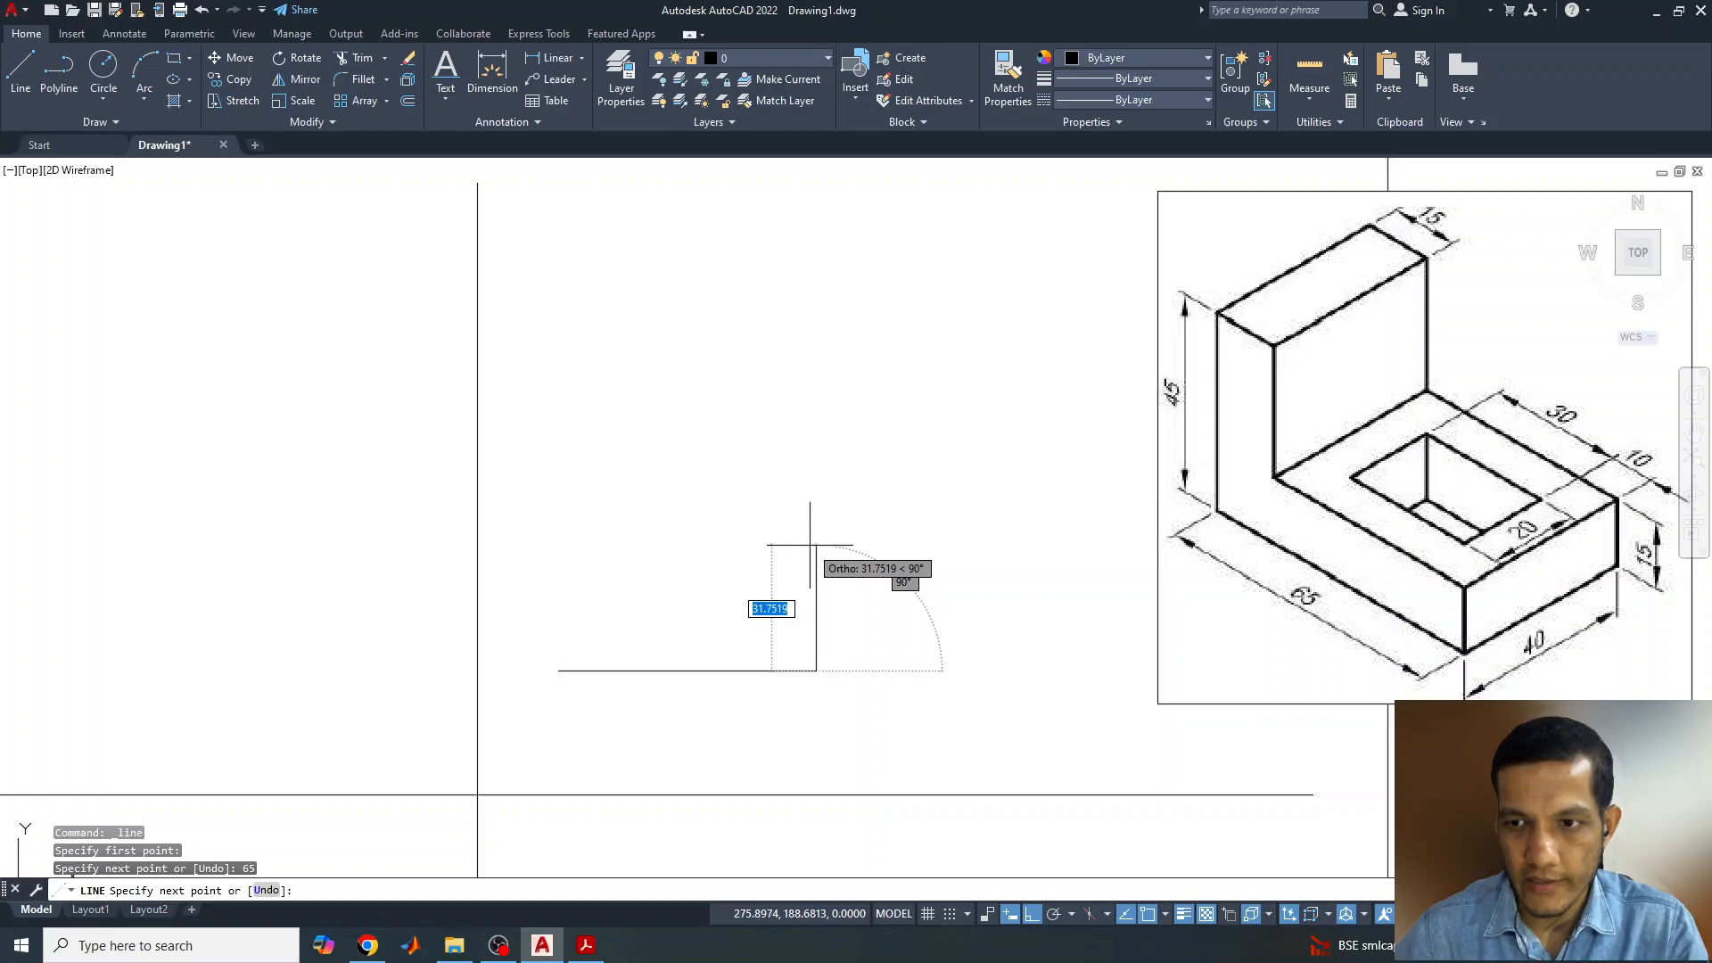
{"action": "type", "text": "15"}
{"action": "key", "text": "Return"}
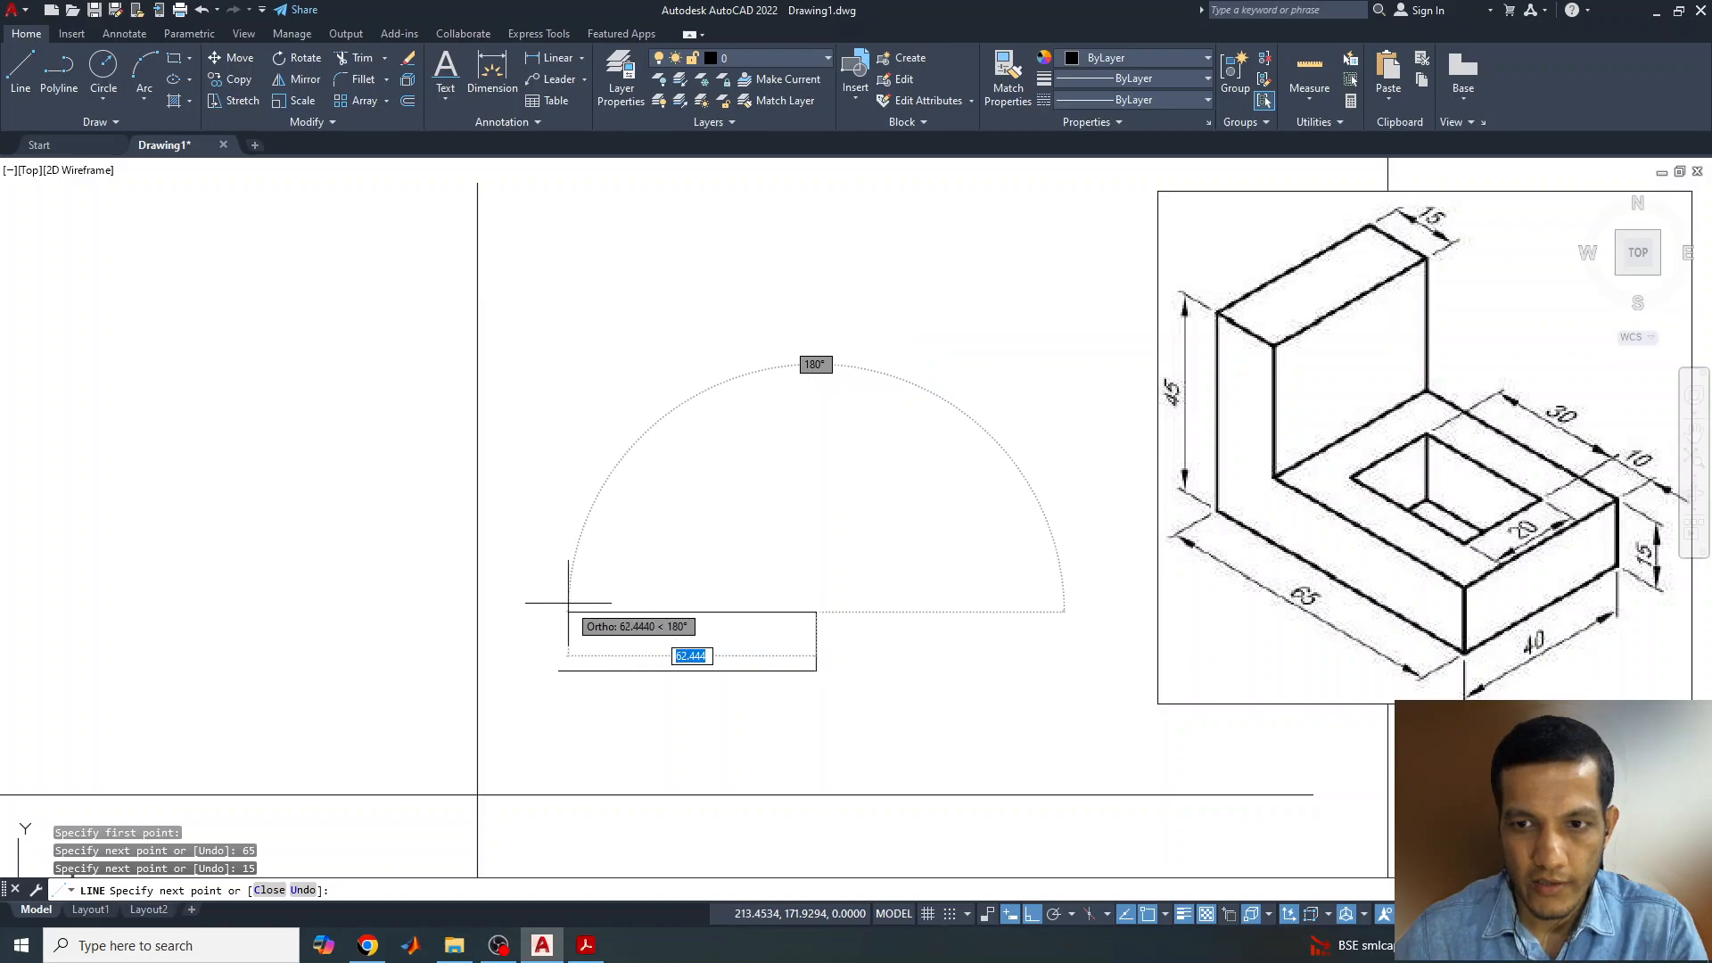
{"action": "type", "text": "50"}
{"action": "key", "text": "Return"}
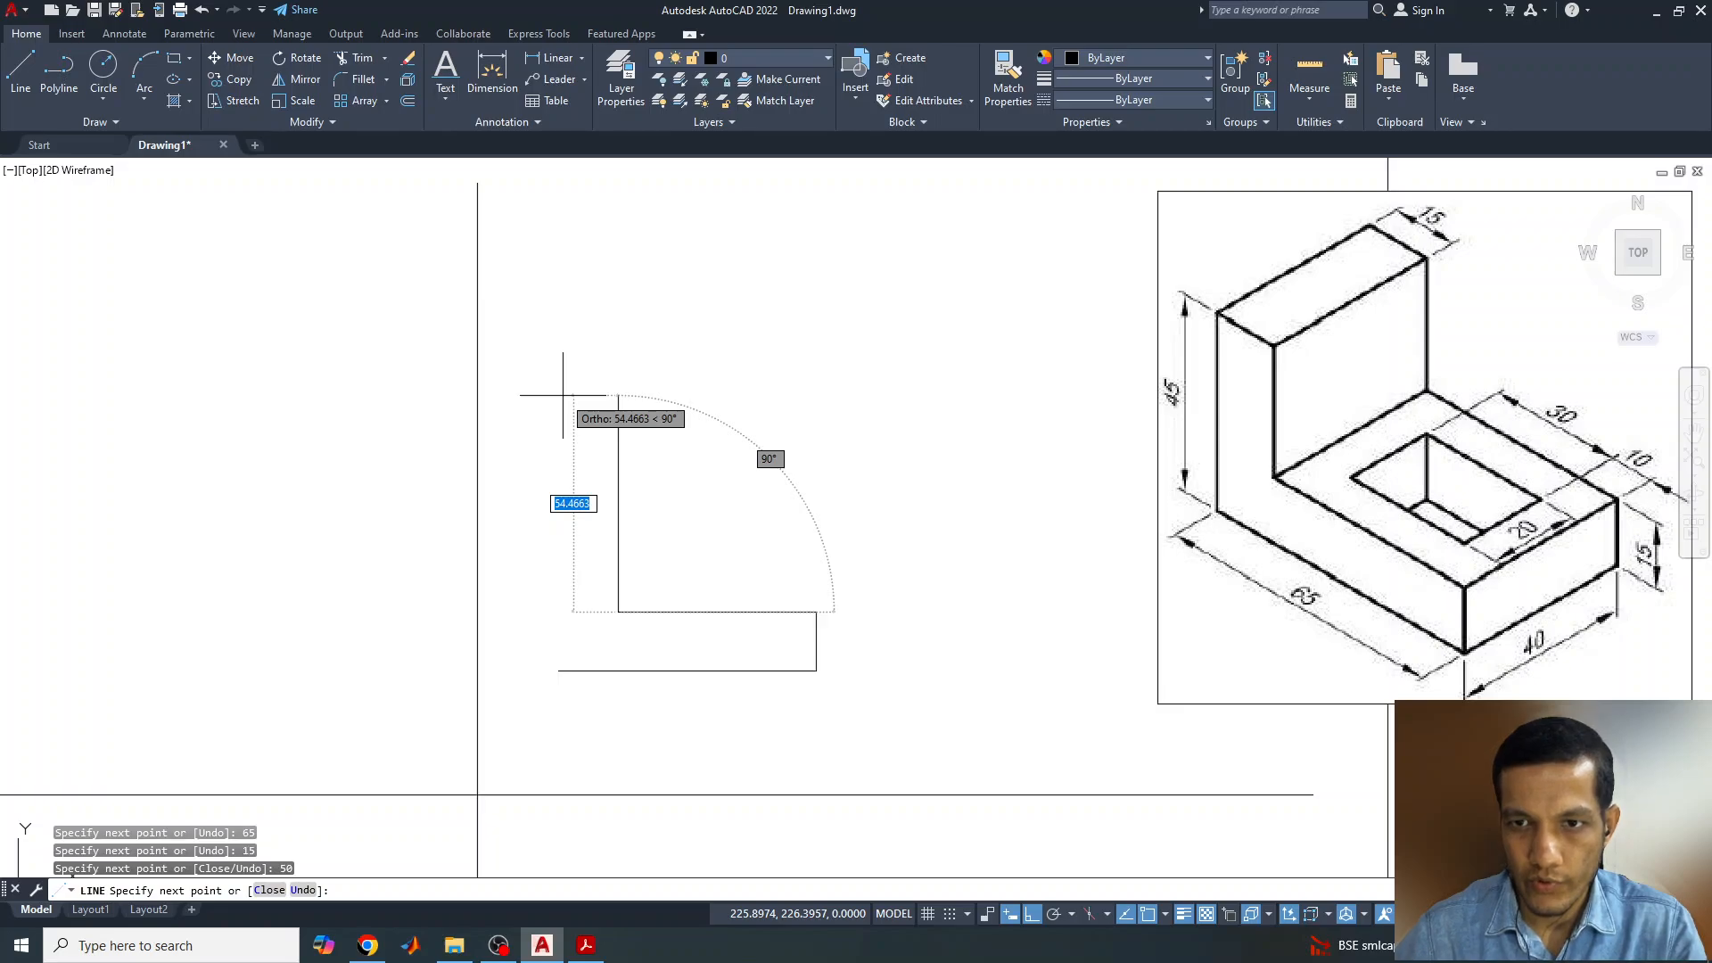
{"action": "type", "text": "30"}
{"action": "key", "text": "Return"}
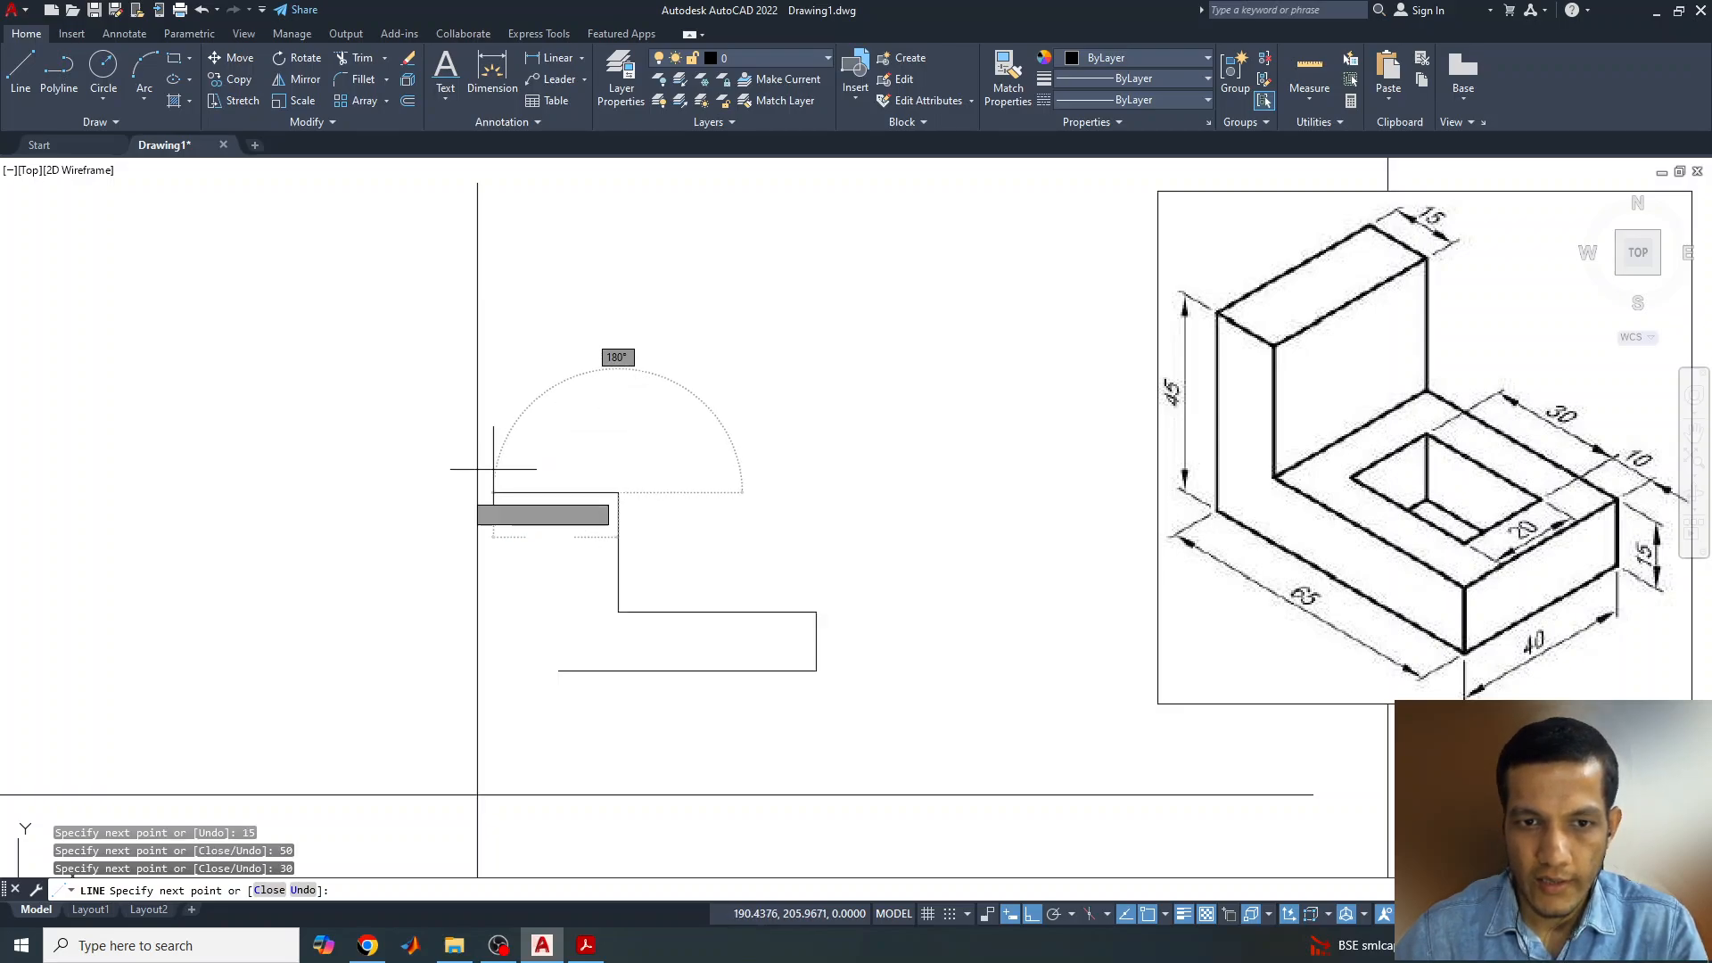
{"action": "type", "text": "15"}
{"action": "key", "text": "Return"}
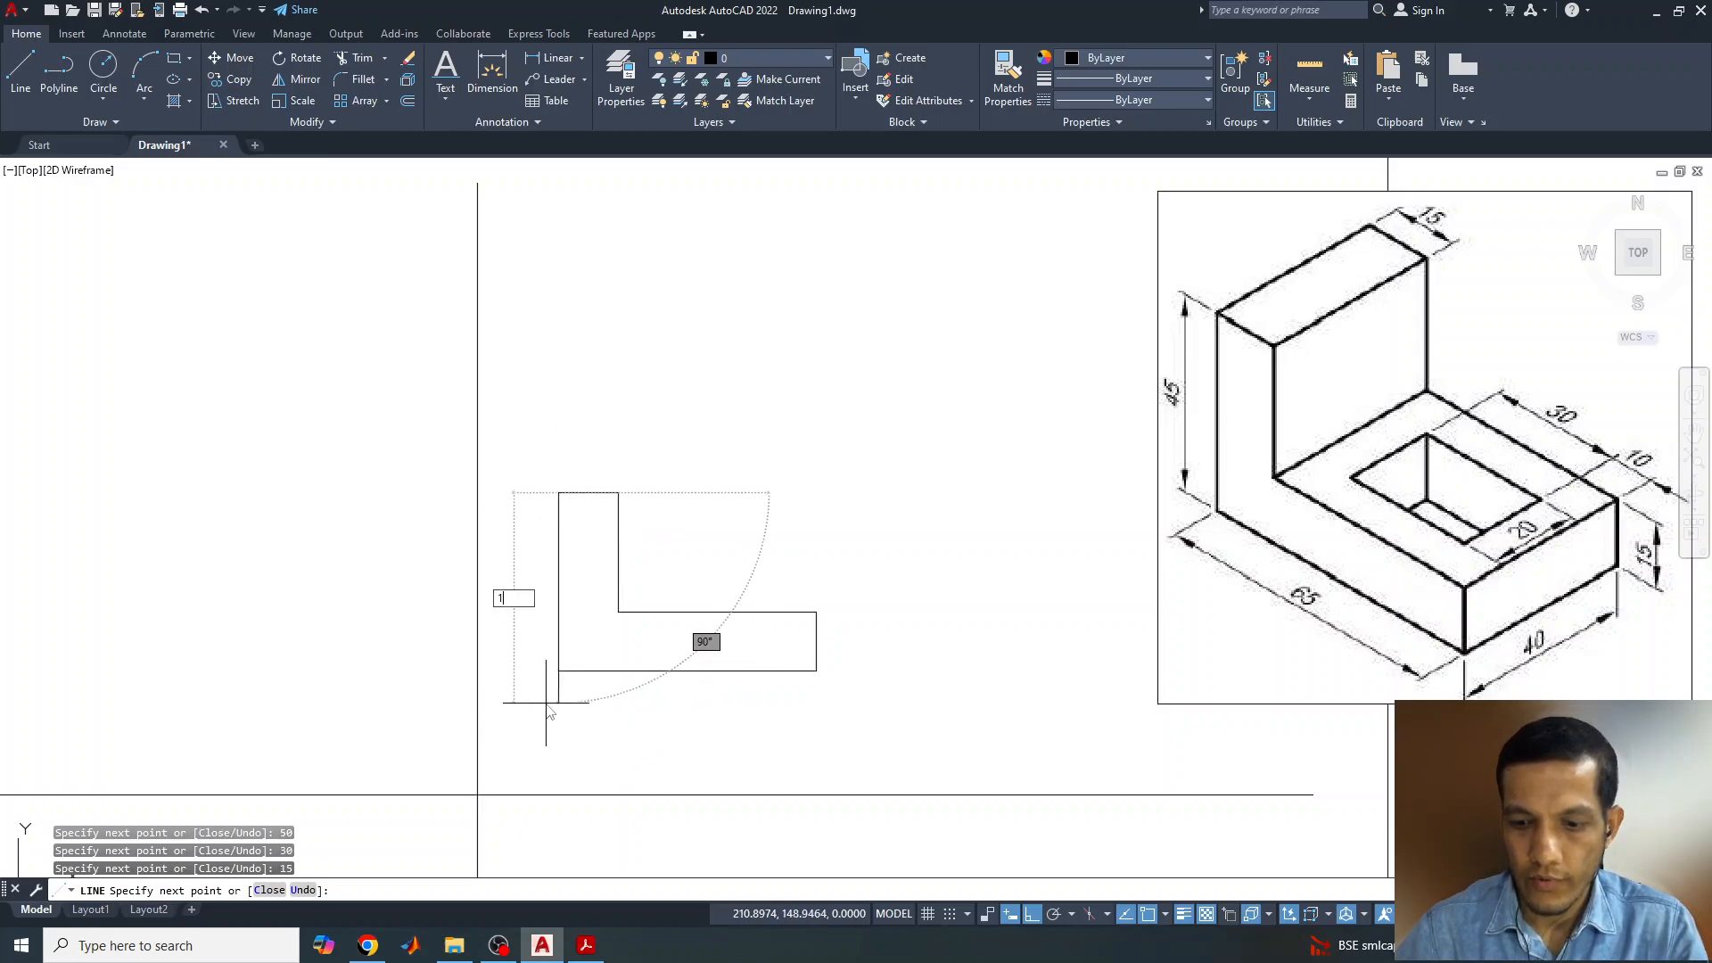
{"action": "type", "text": "45"}
{"action": "key", "text": "Return"}
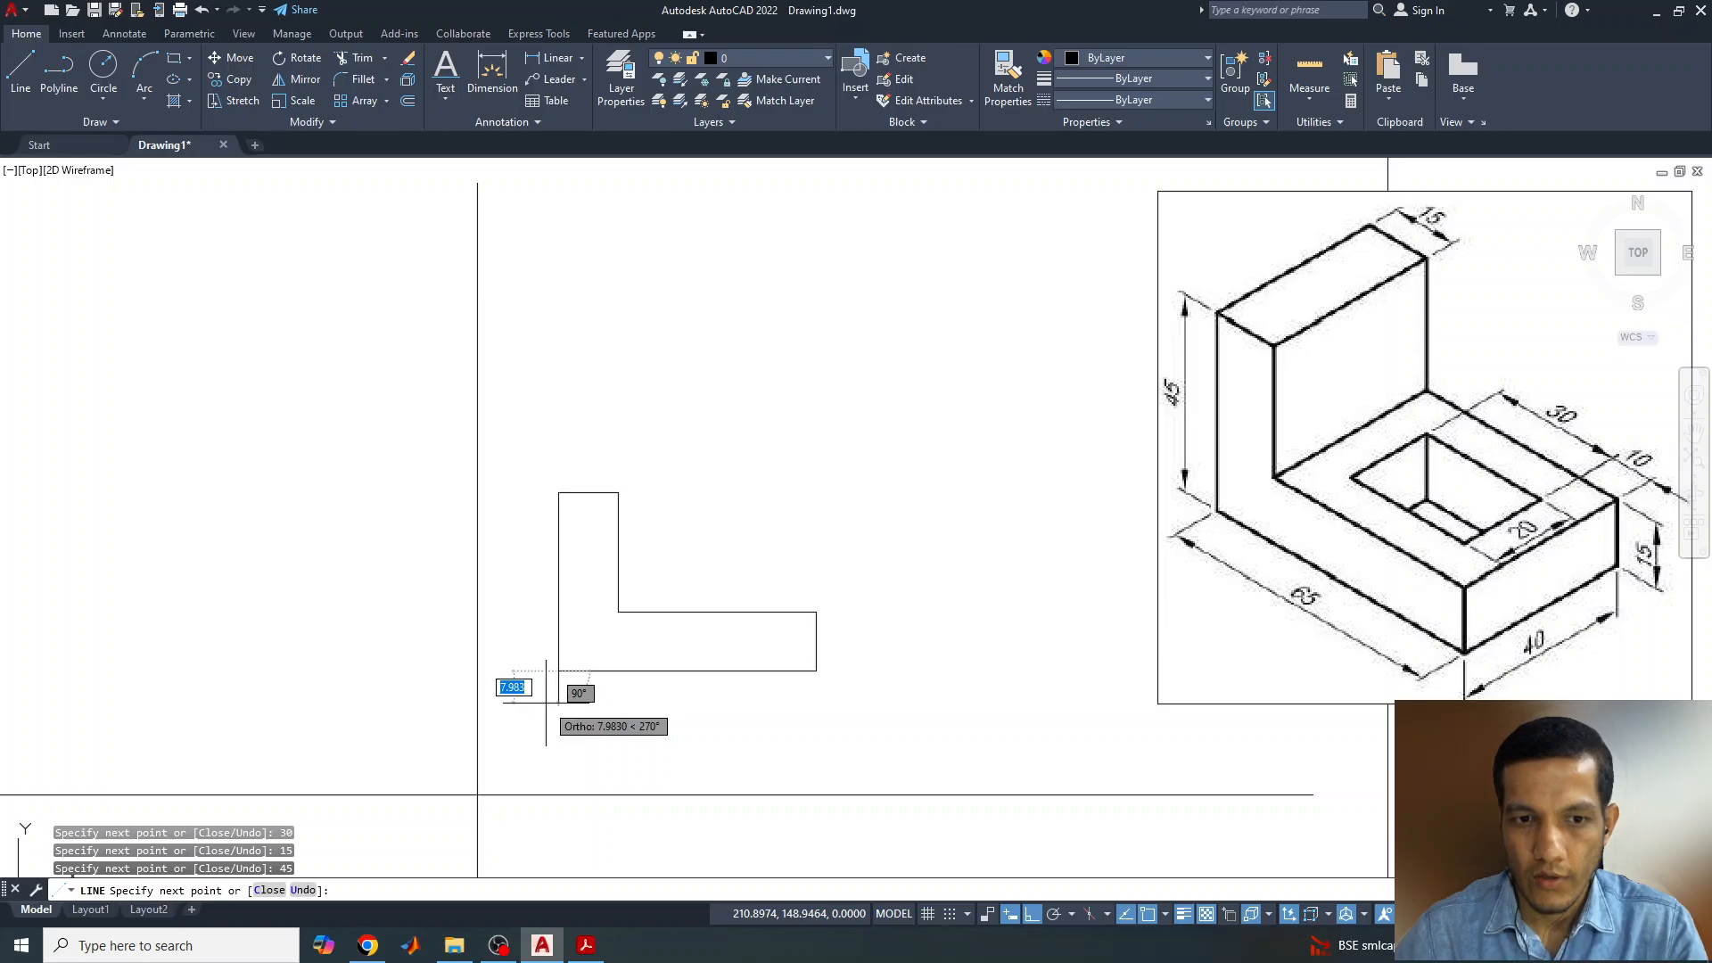
{"action": "key", "text": "Return"}
- Draw horizontal projection lines leftward past the vertical reference line from the L-profile's top-left, bottom-left and inner corners
{"action": "middle_click_drag", "start_coordinate": [722, 546], "coordinate": [756, 493]}
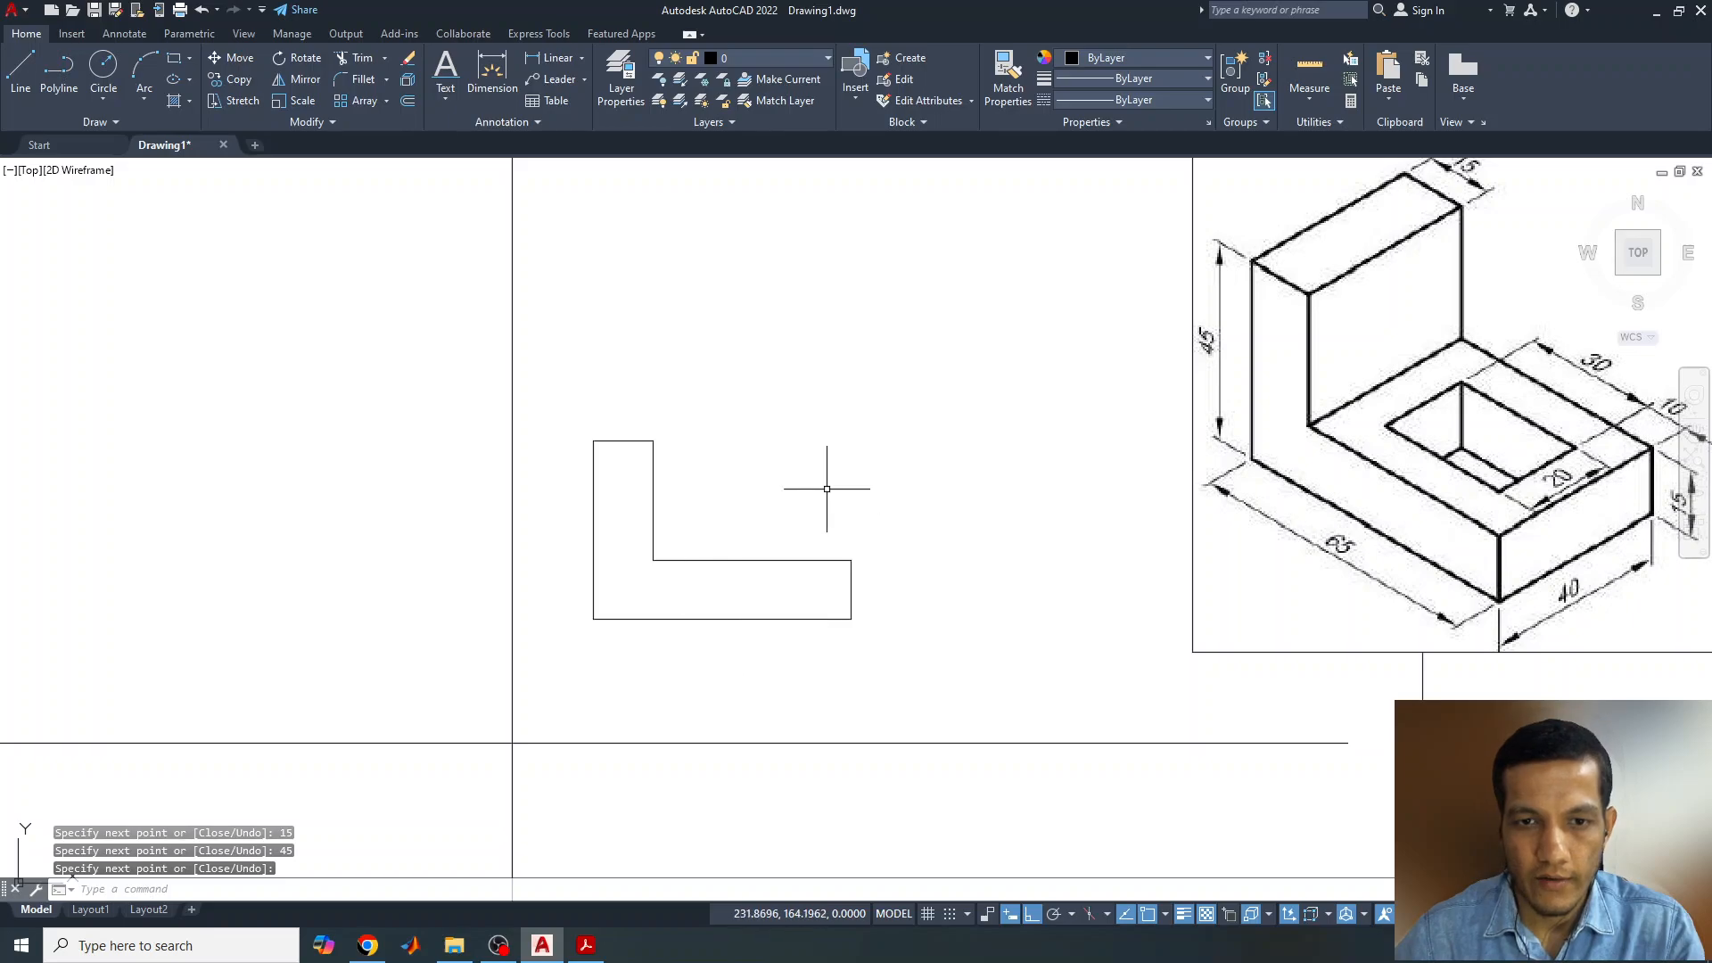
{"action": "left_click", "coordinate": [15, 106]}
{"action": "left_click", "coordinate": [593, 440]}
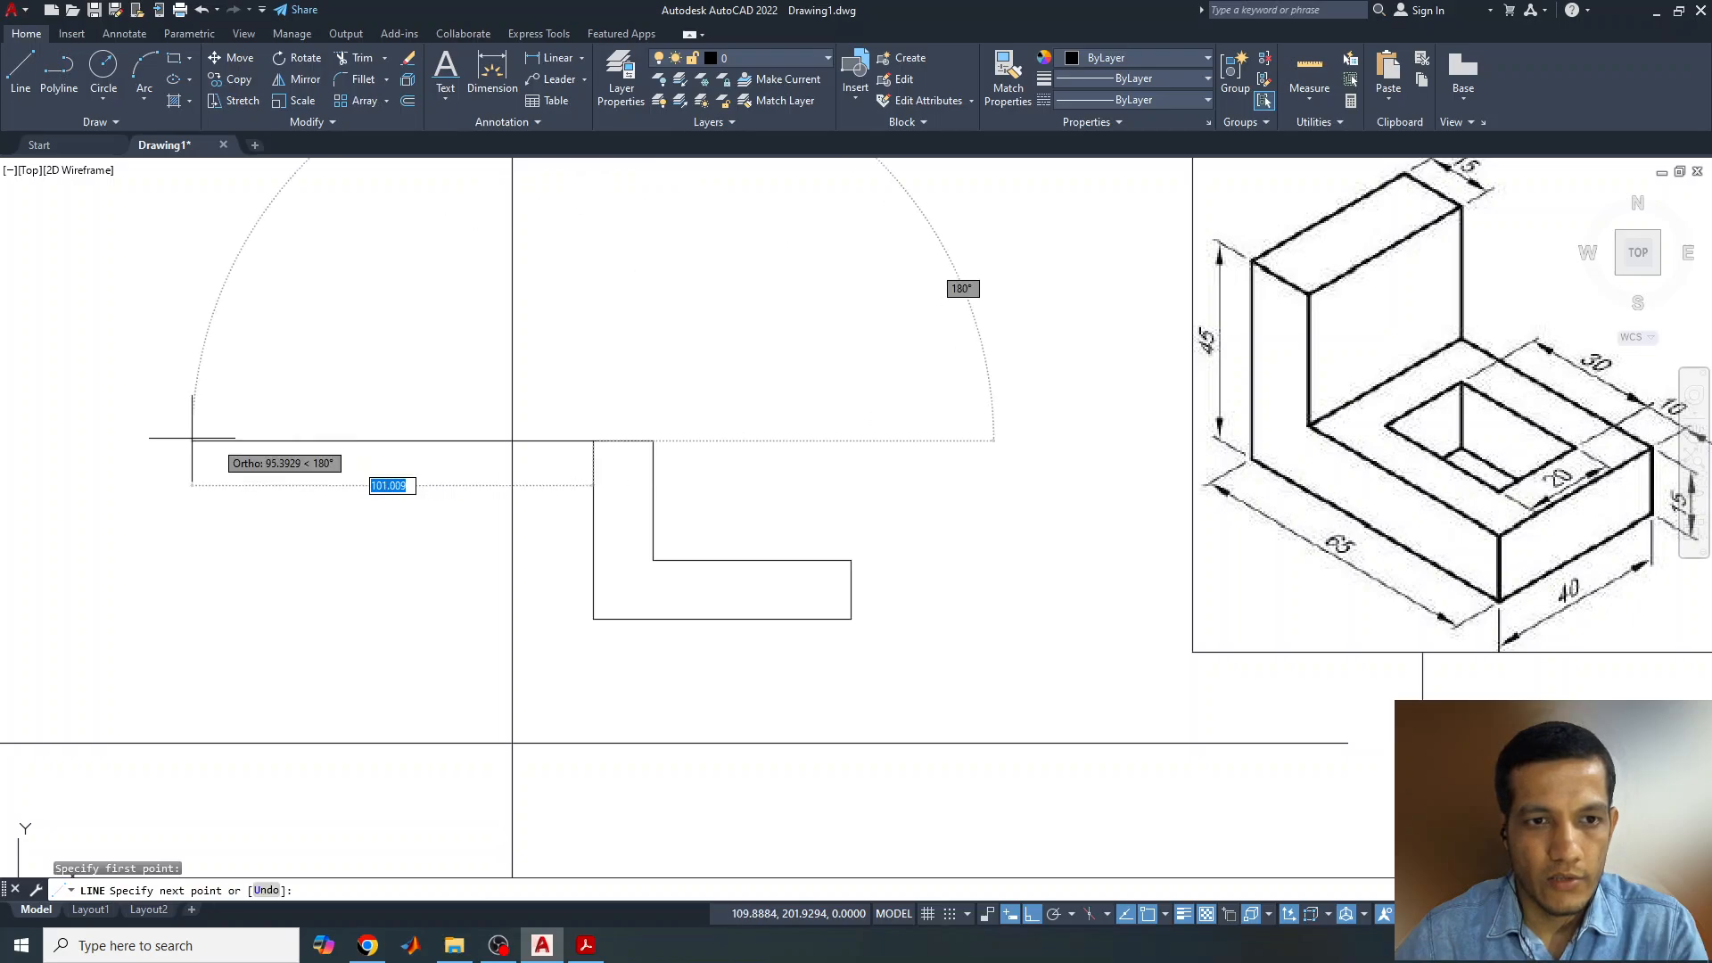
{"action": "left_click", "coordinate": [180, 441]}
{"action": "key", "text": "Return"}
{"action": "key", "text": "Return"}
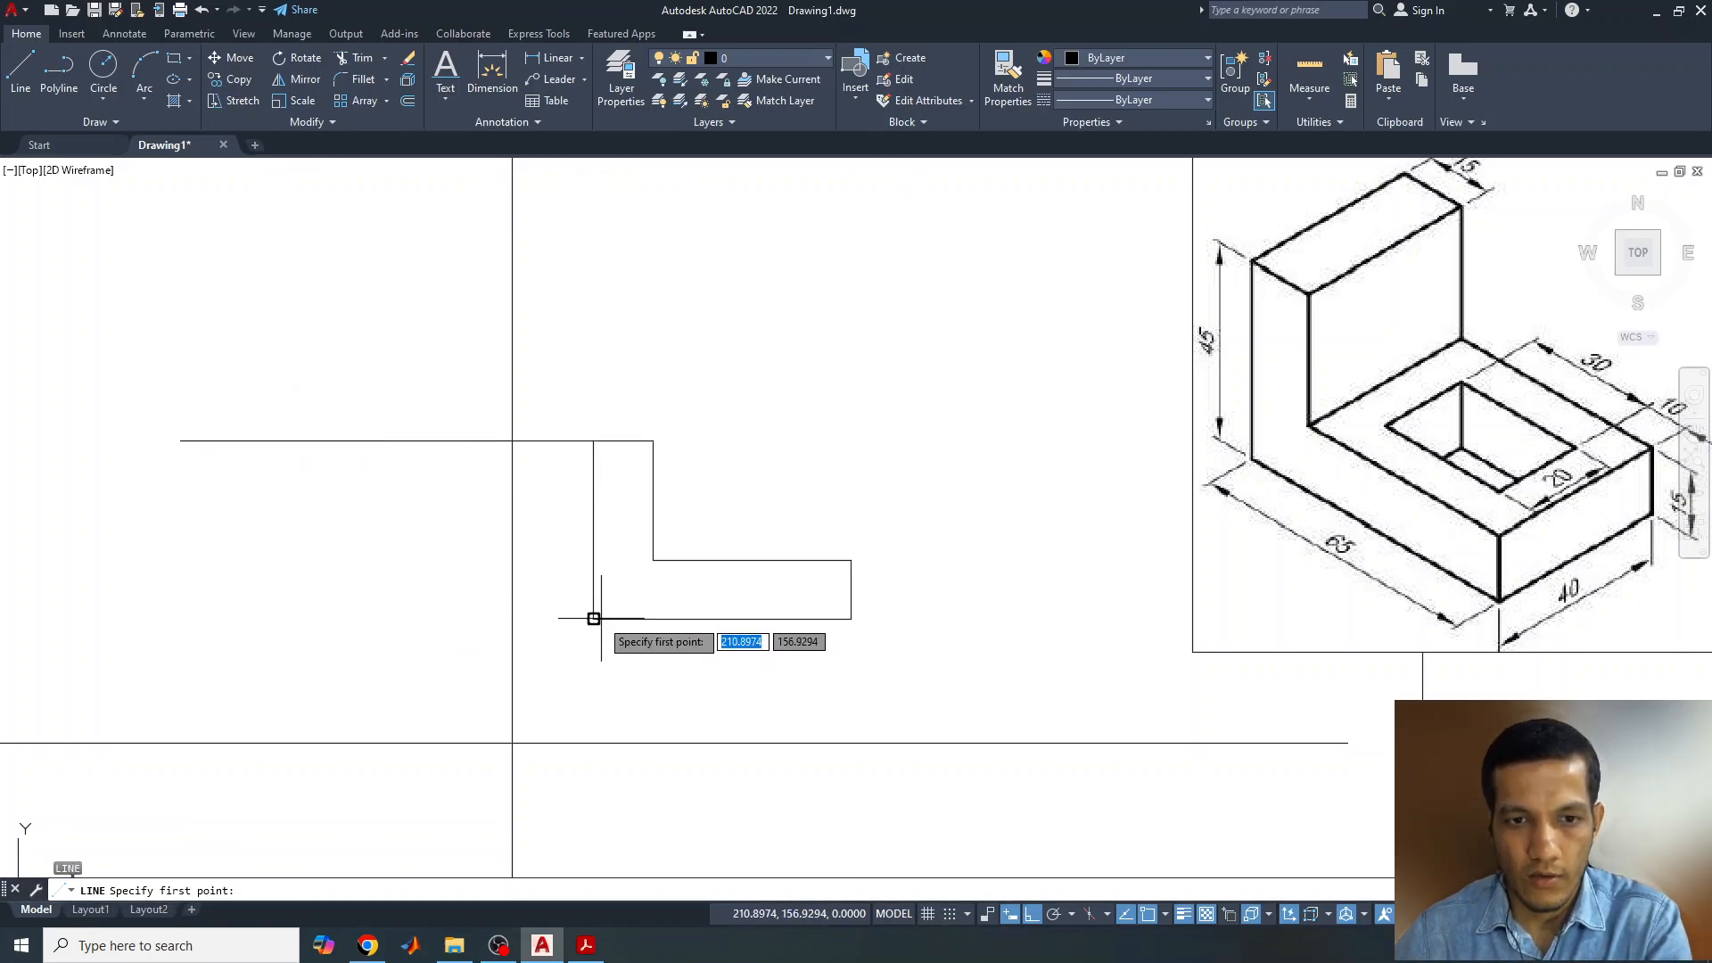
{"action": "left_click", "coordinate": [593, 619]}
{"action": "left_click", "coordinate": [146, 619]}
{"action": "key", "text": "Return"}
{"action": "key", "text": "Return"}
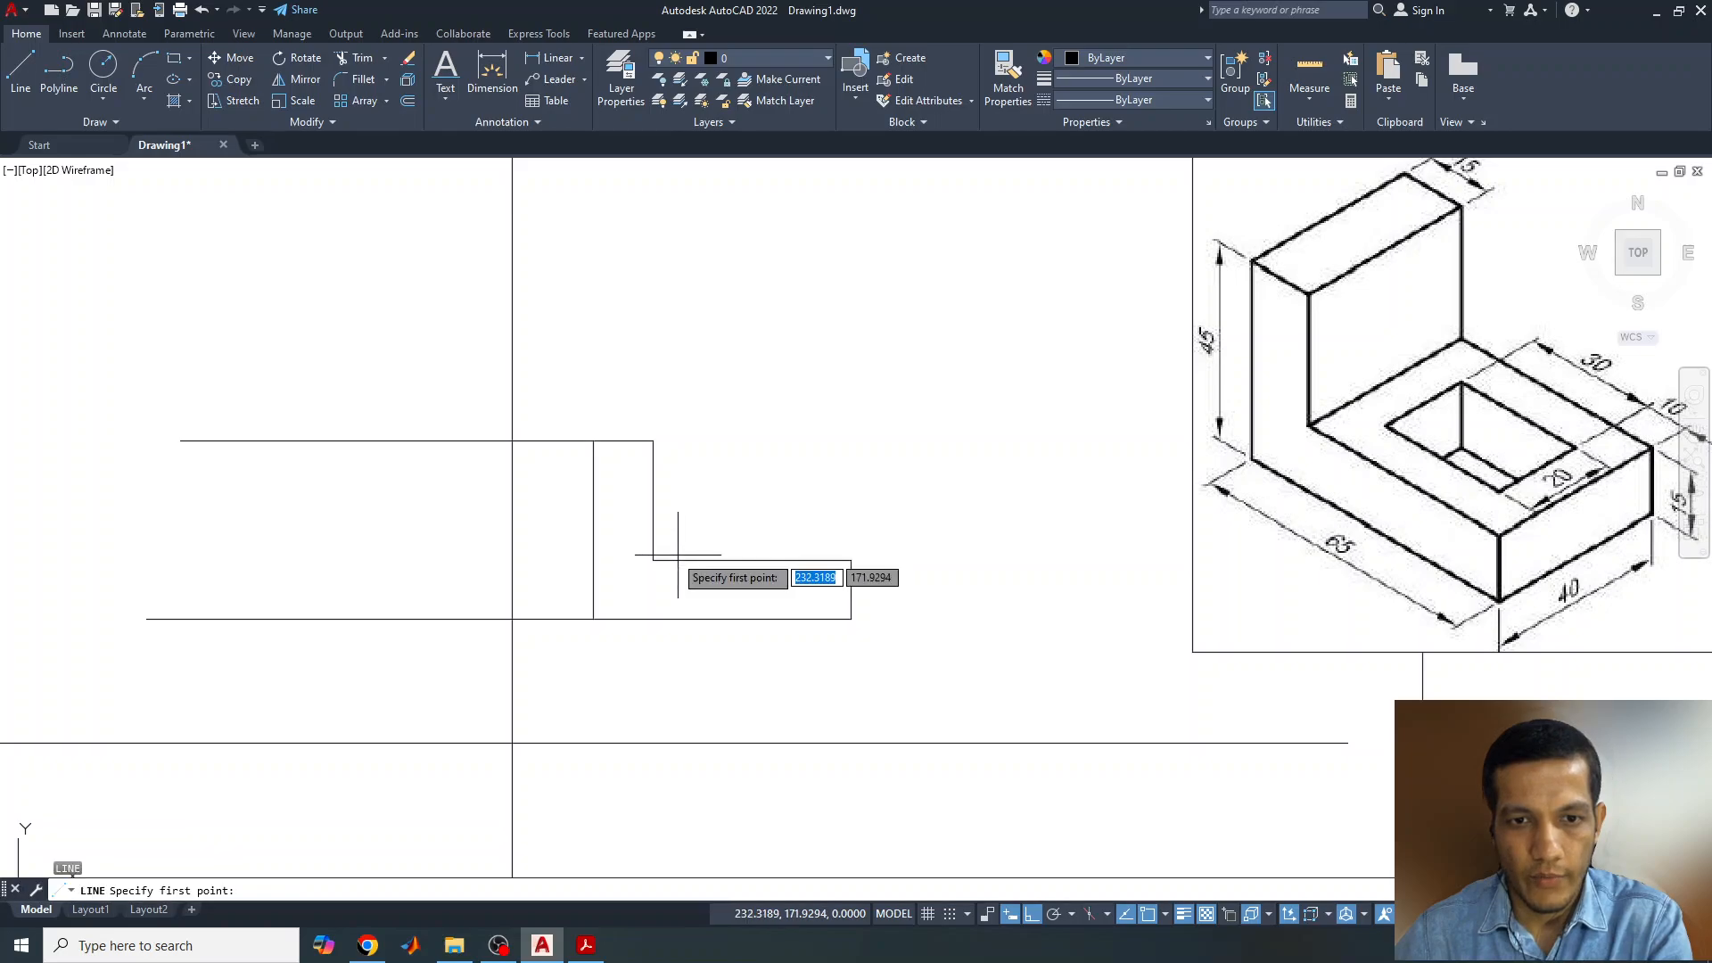
{"action": "left_click", "coordinate": [653, 560]}
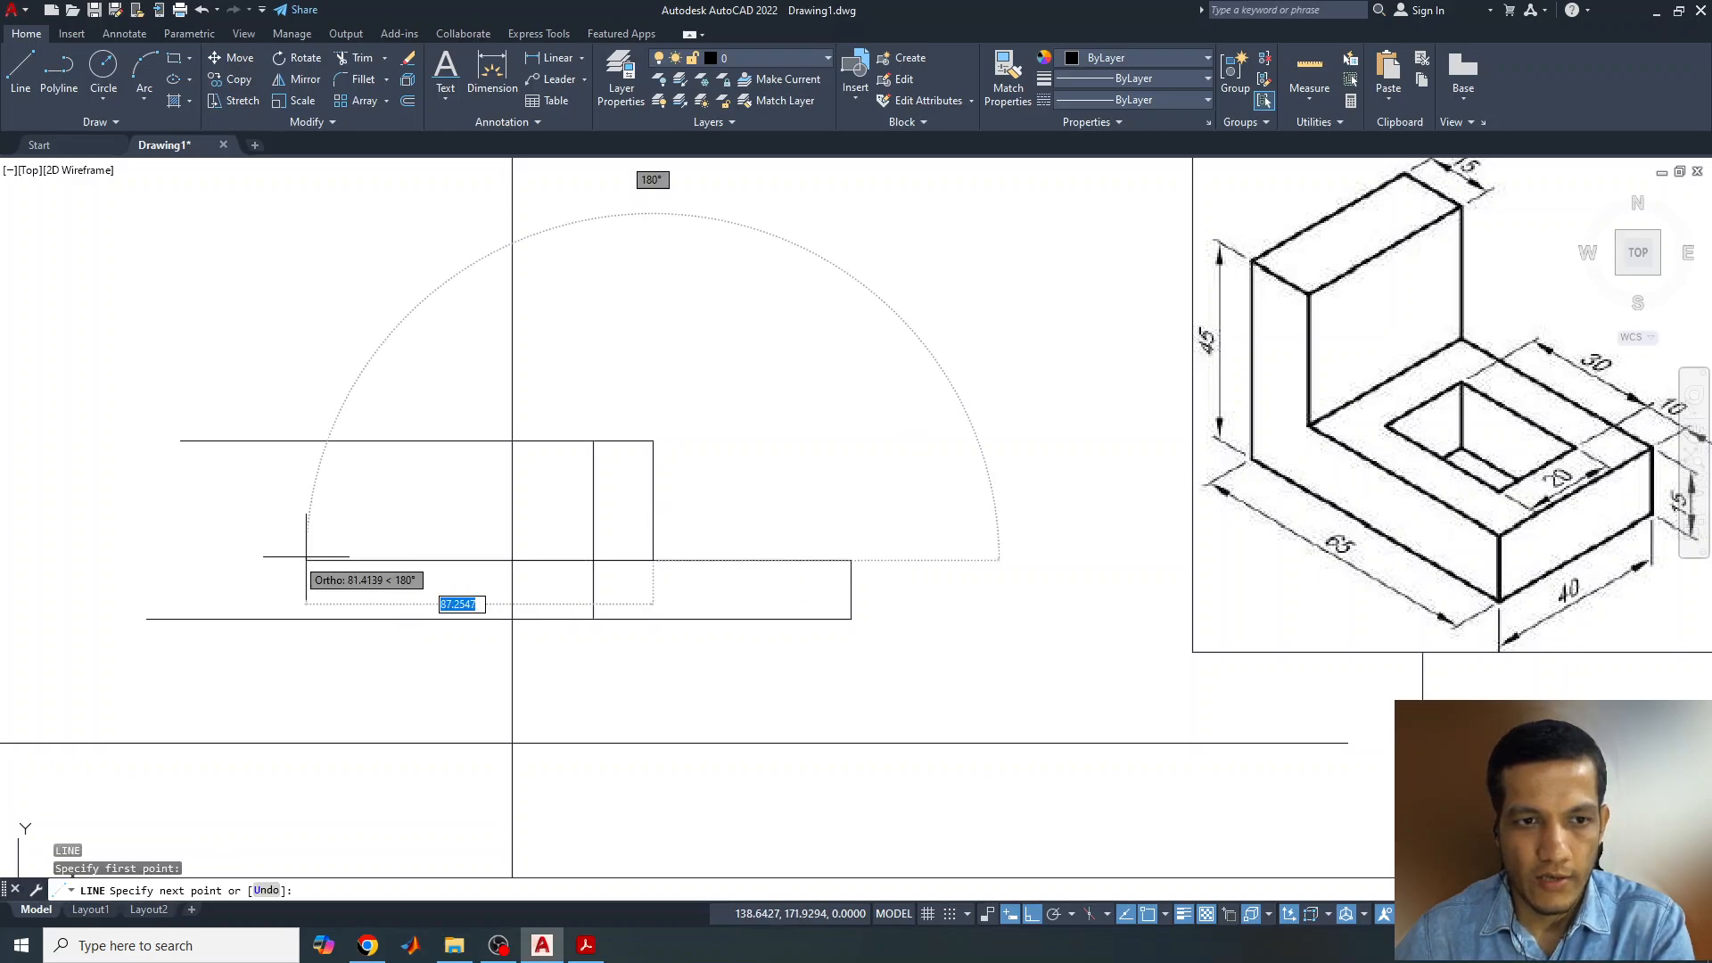
{"action": "left_click", "coordinate": [160, 549]}
{"action": "key", "text": "Return"}
- Draw vertical projection lines downward past the horizontal reference line from the L-profile's bottom-left, bottom-right and inner corners
{"action": "middle_click_drag", "start_coordinate": [668, 606], "coordinate": [641, 502]}
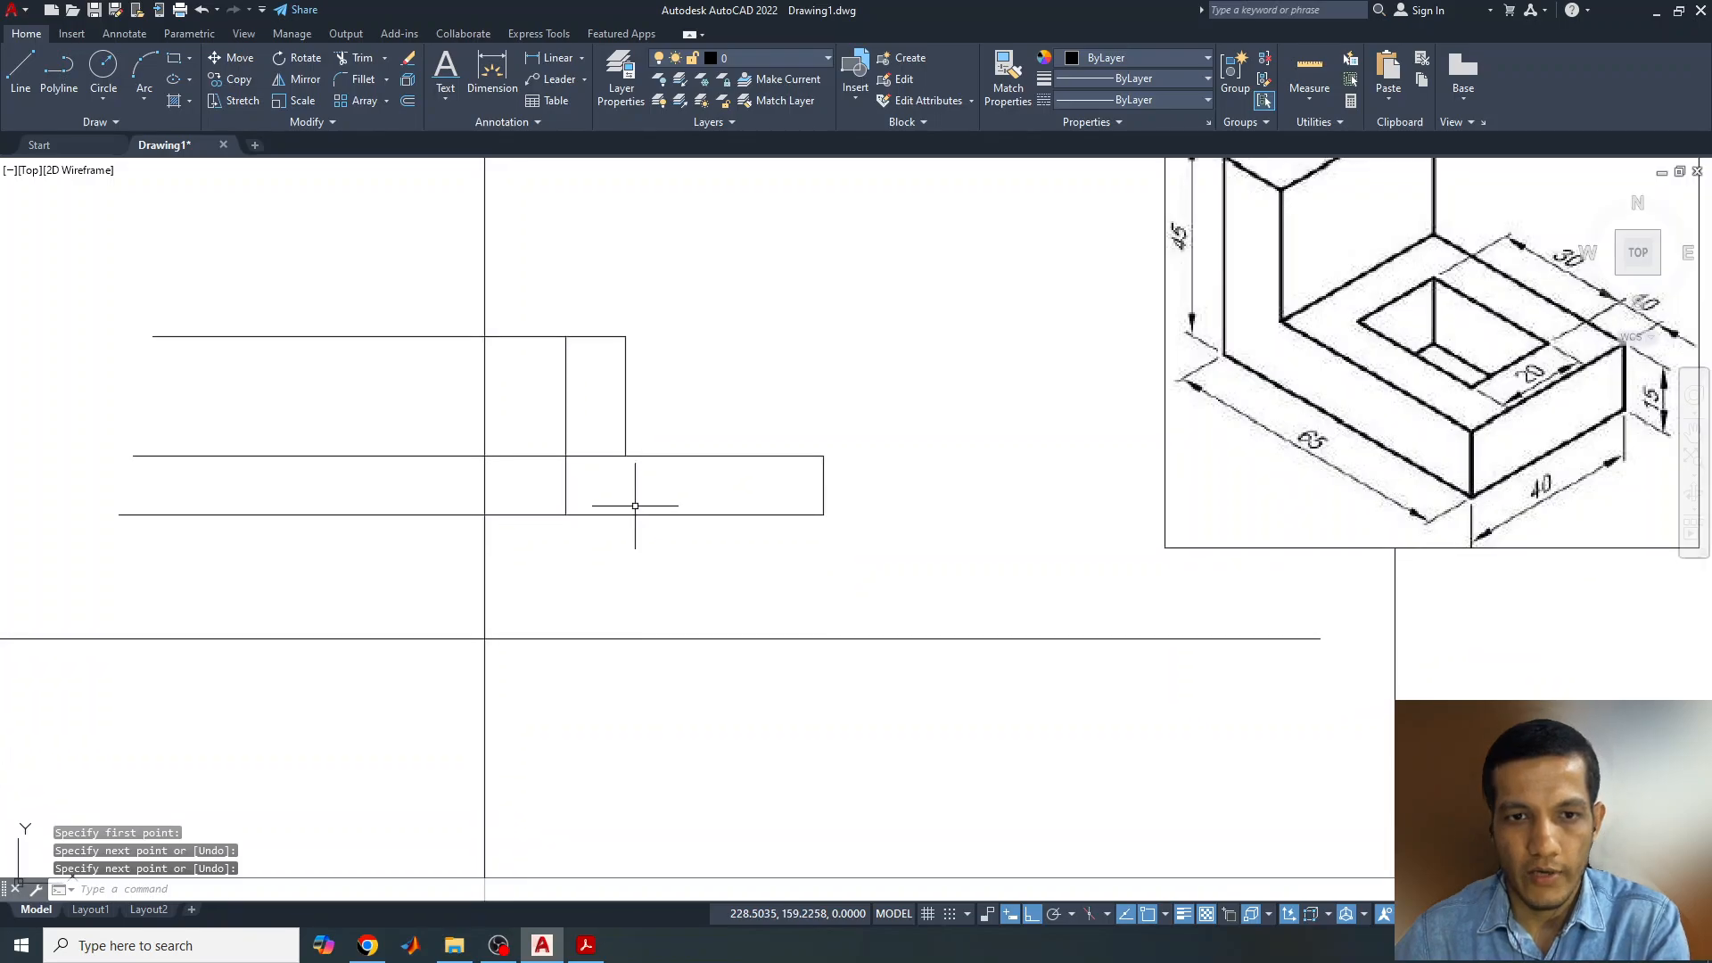
{"action": "key", "text": "Return"}
{"action": "left_click", "coordinate": [566, 514]}
{"action": "left_click", "coordinate": [576, 842]}
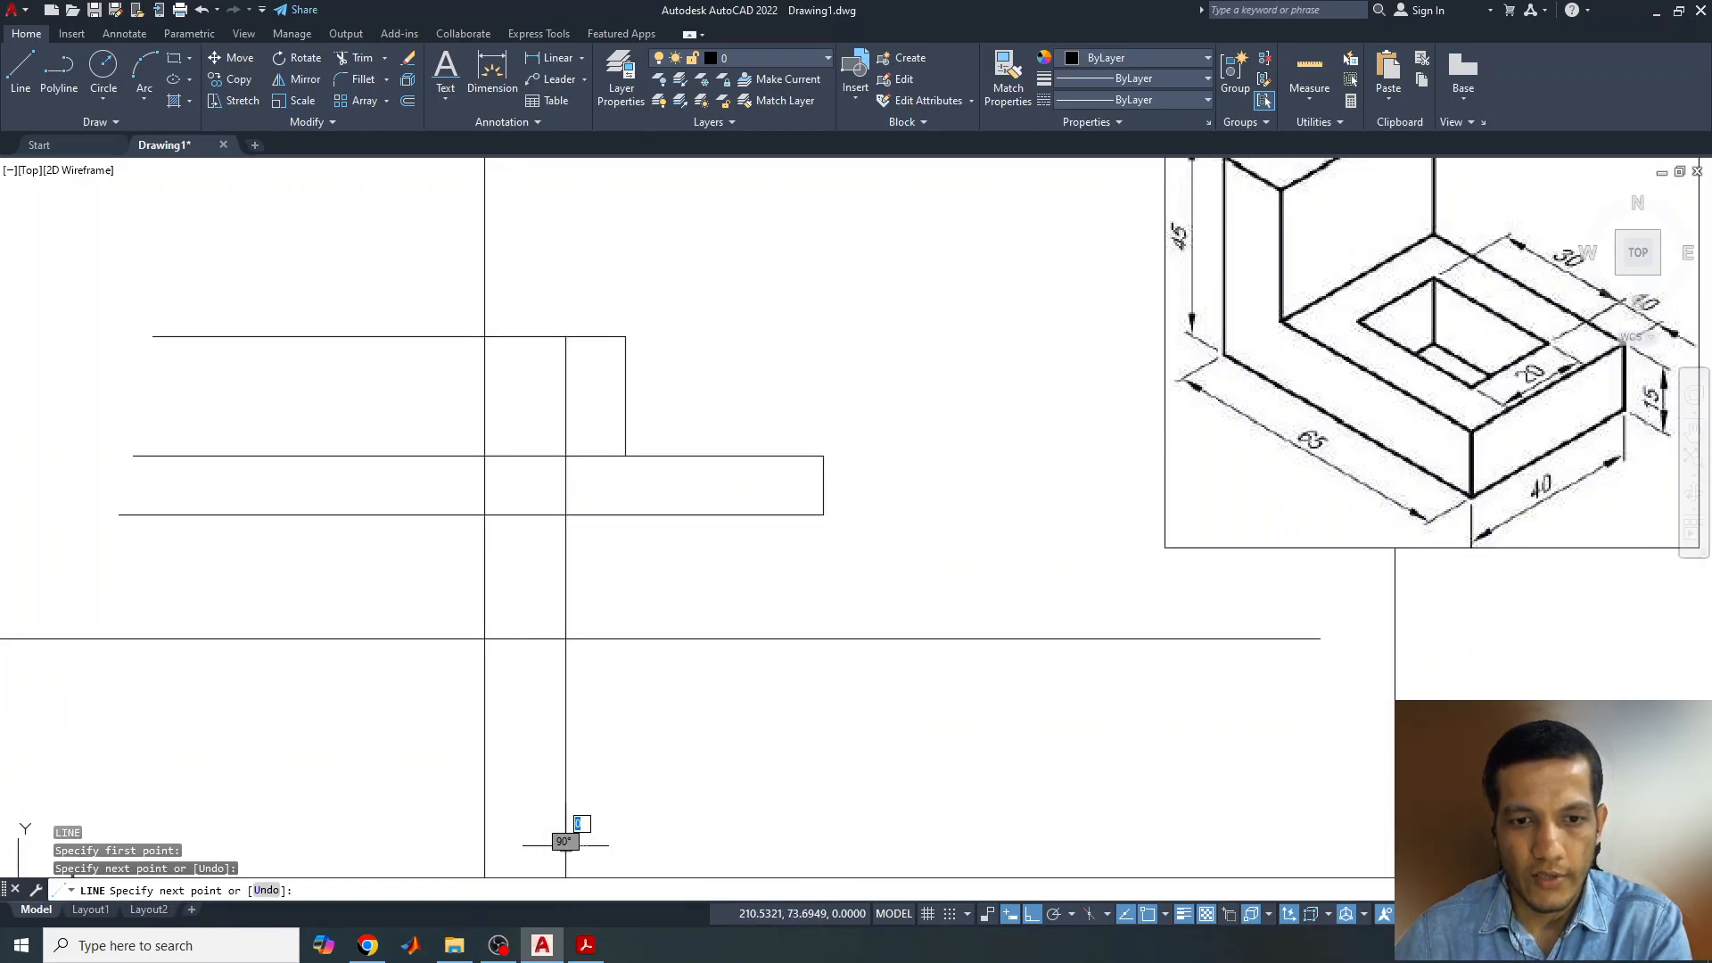
{"action": "key", "text": "Return"}
{"action": "key", "text": "Return"}
{"action": "left_click", "coordinate": [823, 514]}
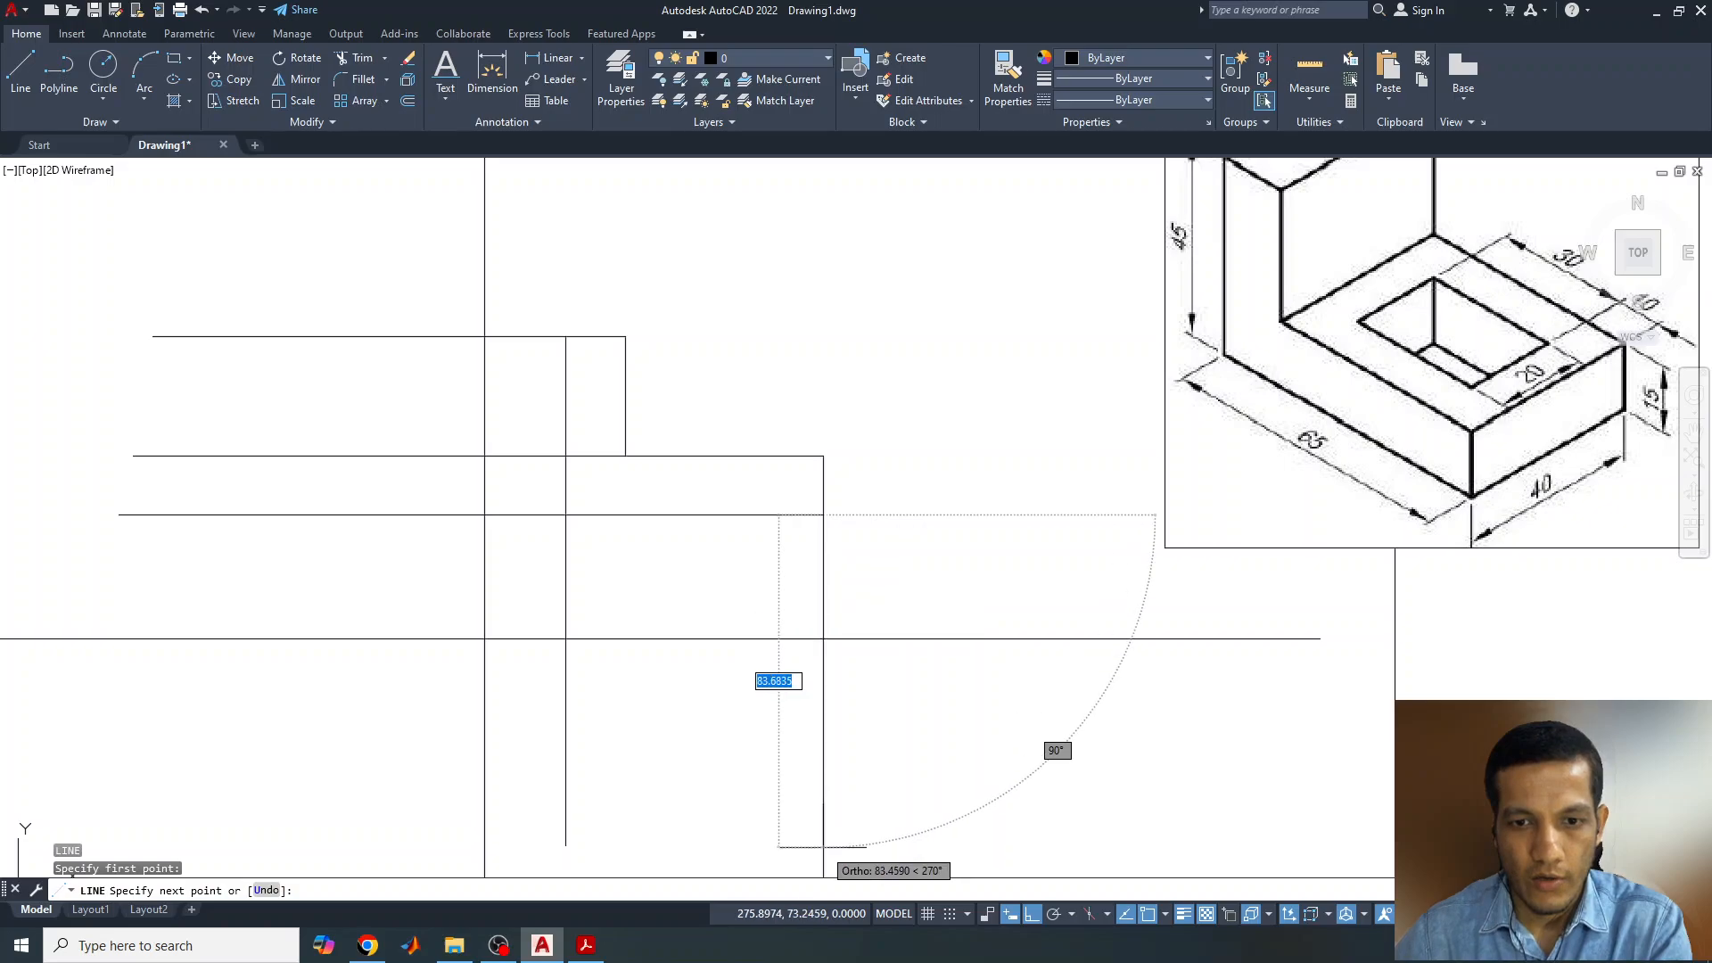
{"action": "left_click", "coordinate": [823, 847]}
{"action": "key", "text": "Return"}
{"action": "key", "text": "Return"}
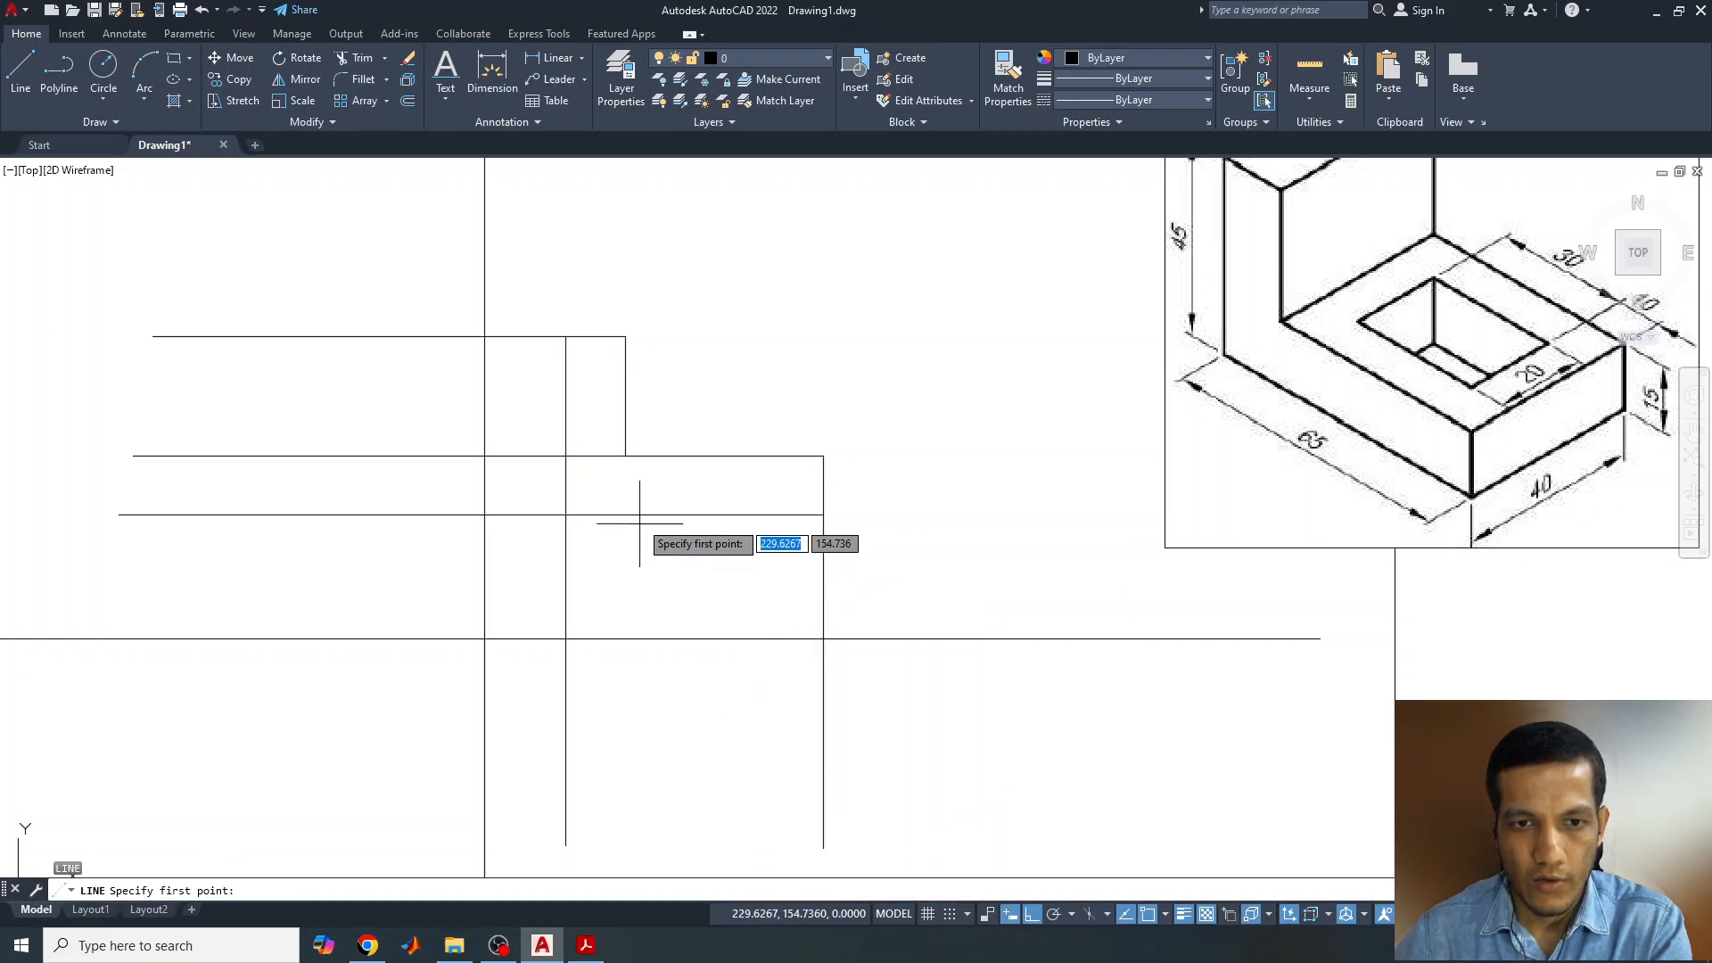
{"action": "left_click", "coordinate": [625, 456]}
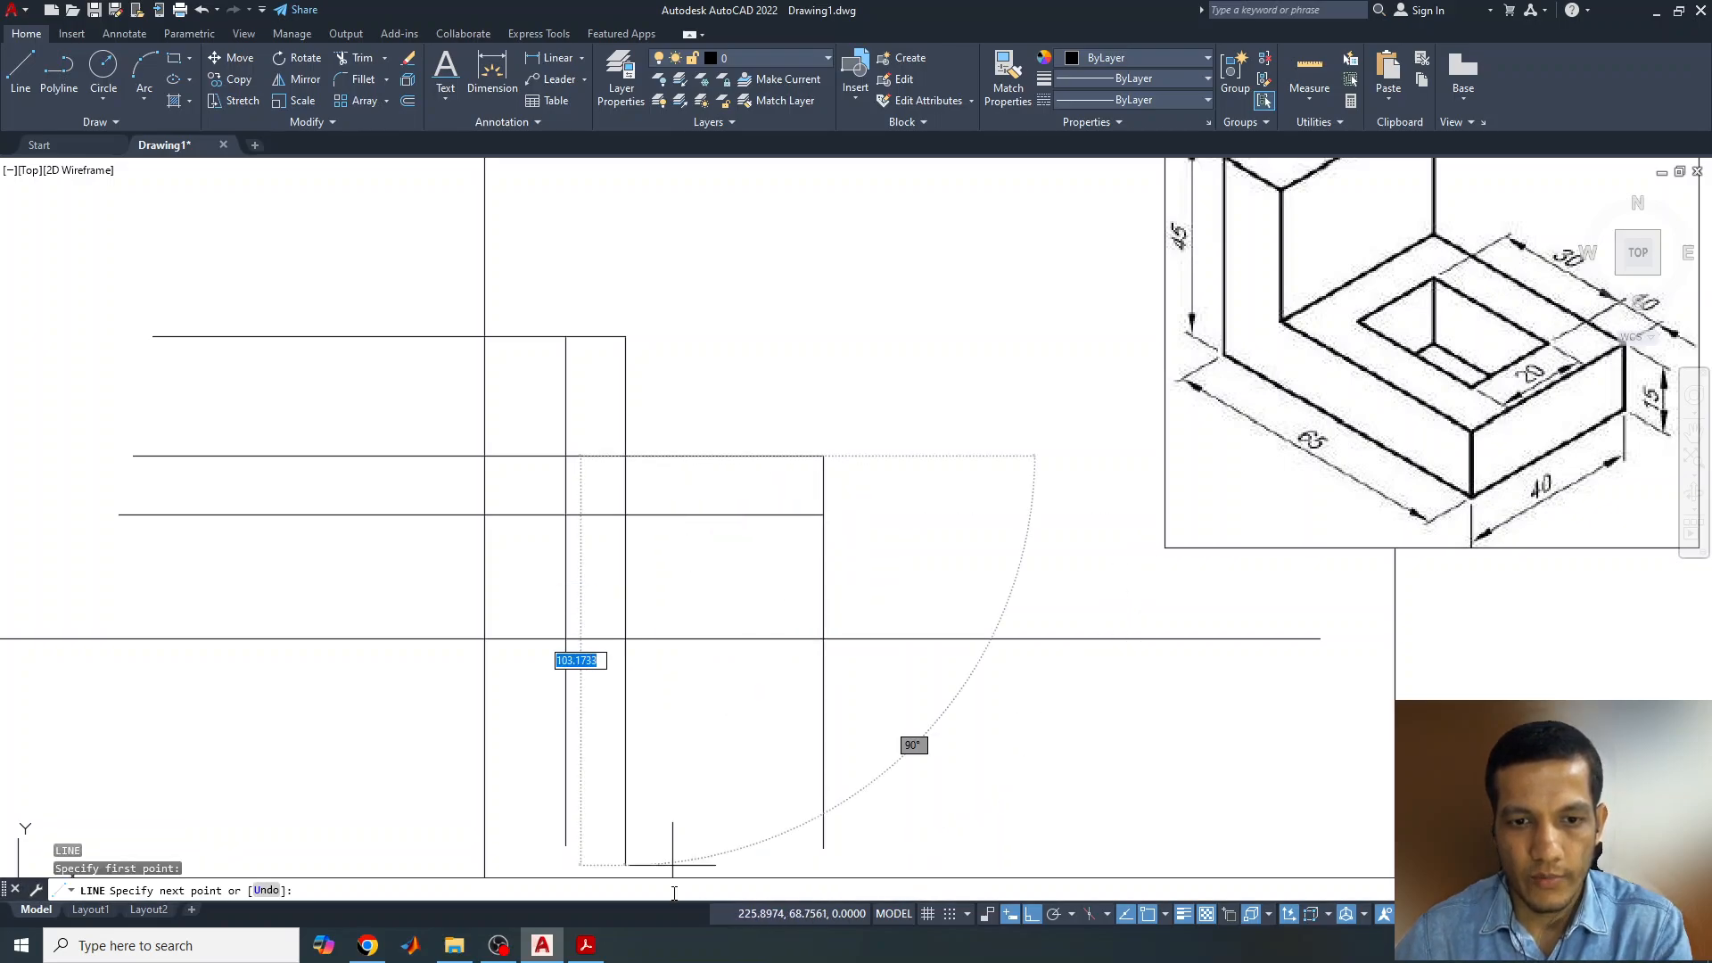
{"action": "left_click", "coordinate": [625, 854]}
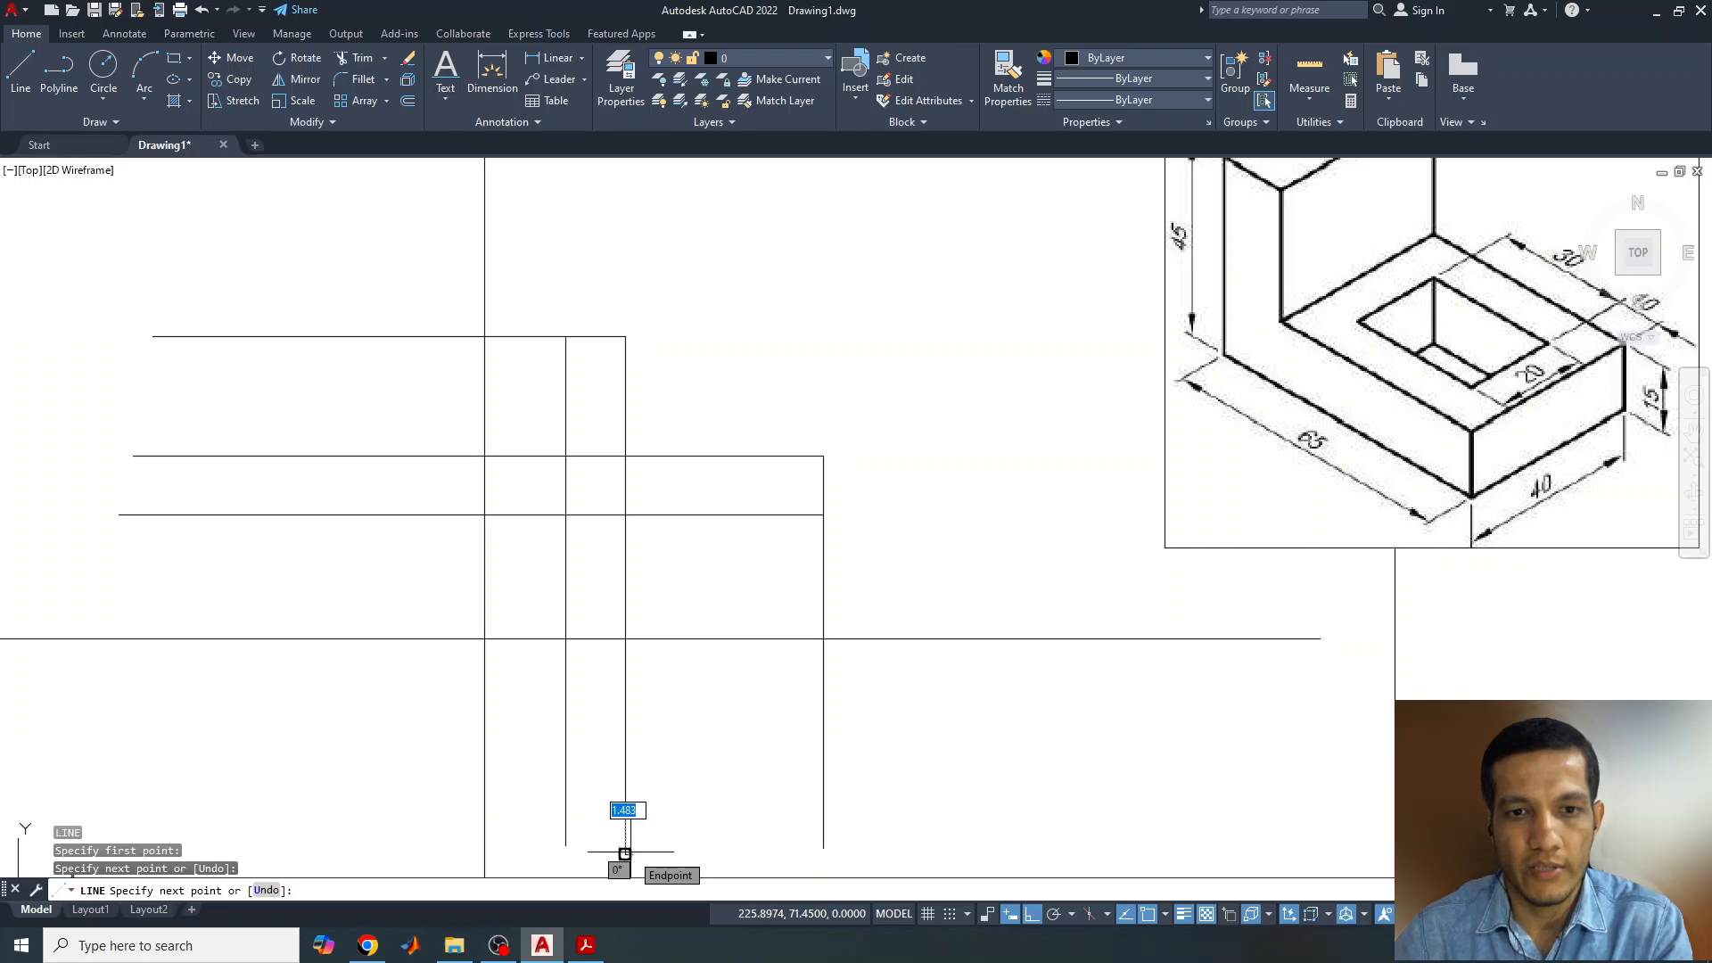
{"action": "key", "text": "Escape"}
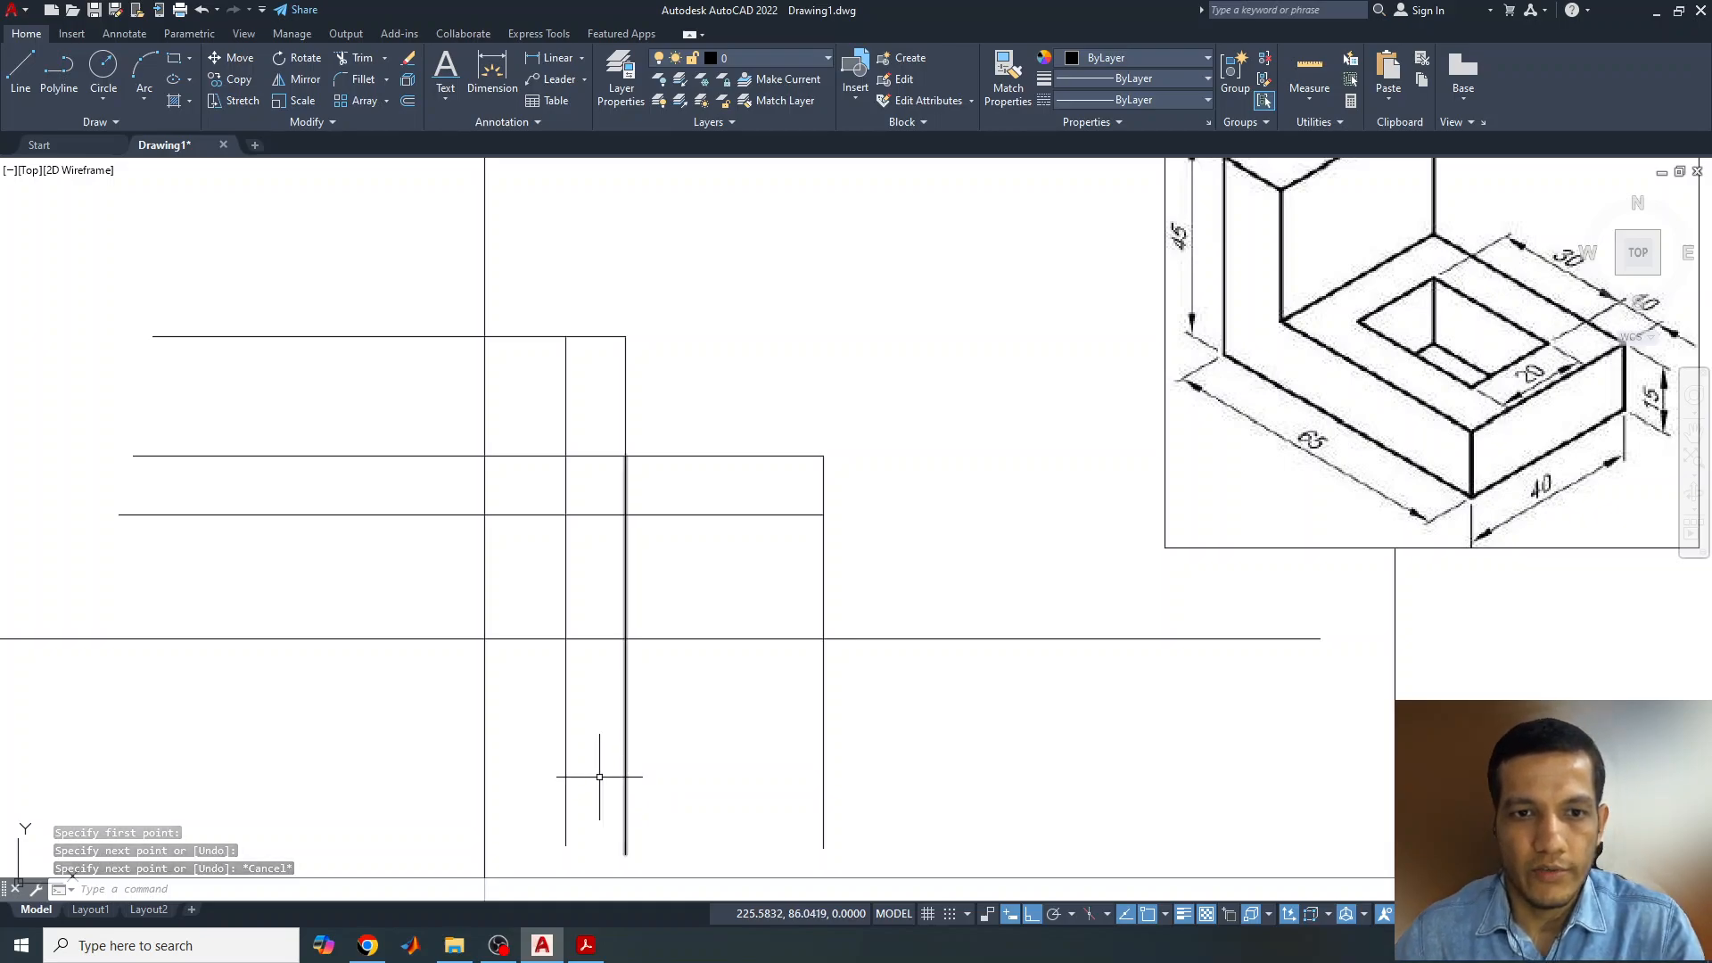
- Set the L-shaped front view outline to Red with a 0.30 mm lineweight
{"action": "left_click", "coordinate": [549, 300]}
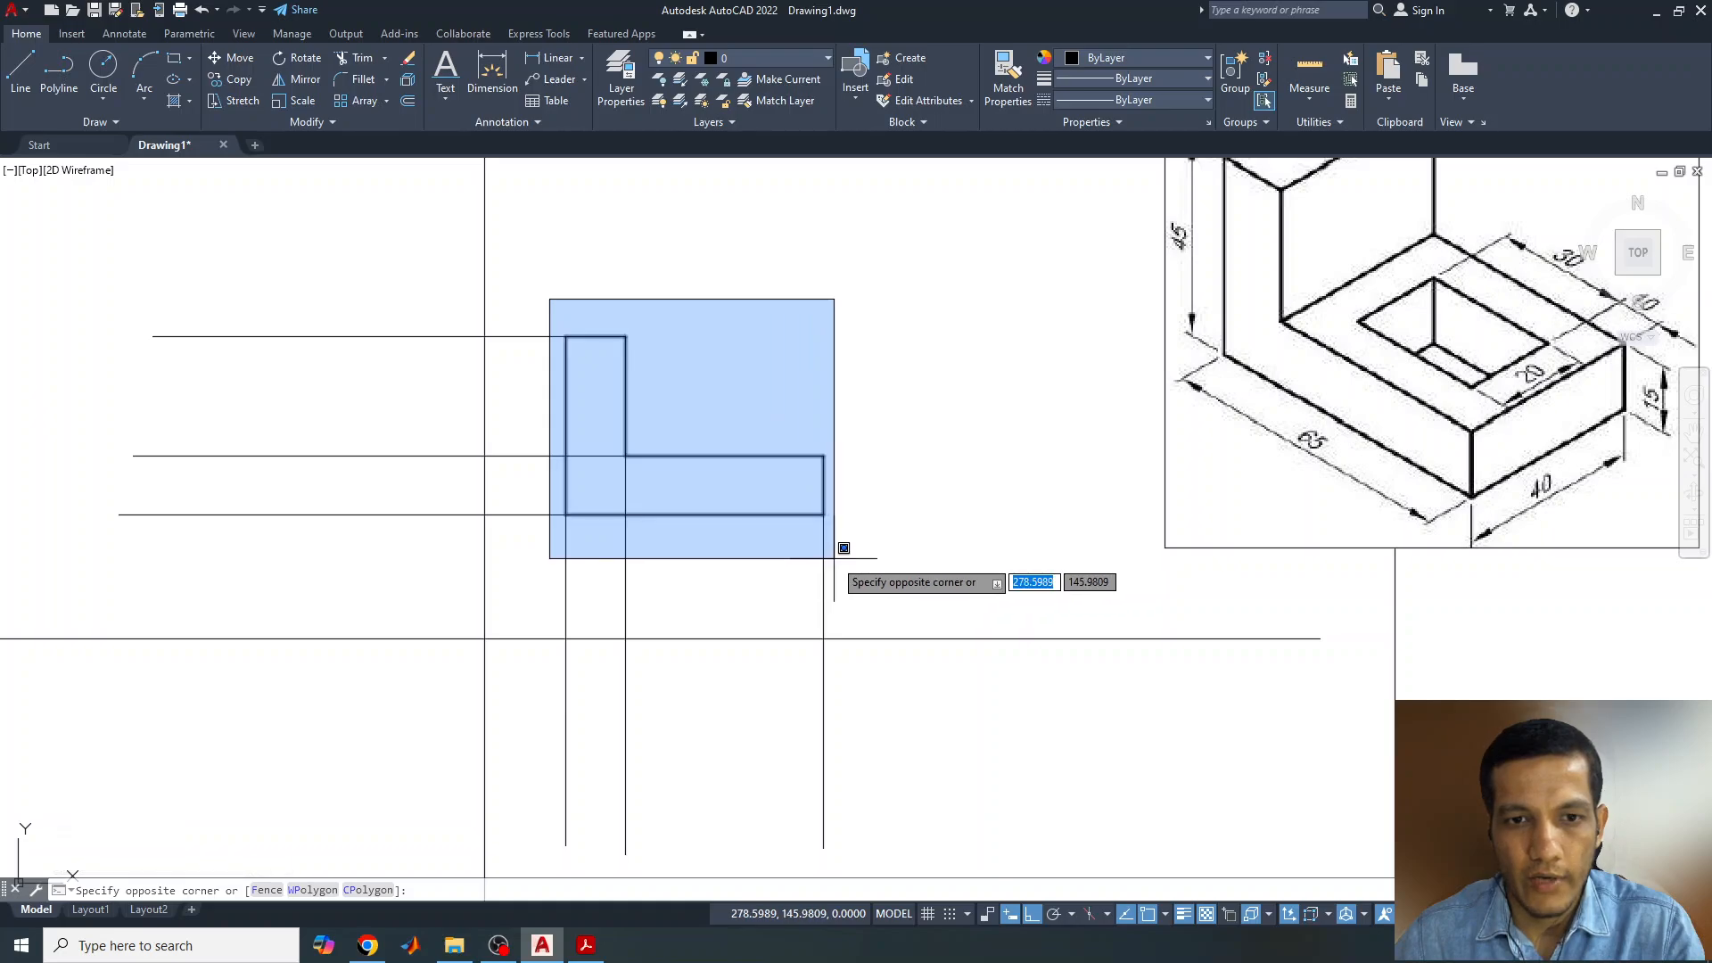
{"action": "left_click", "coordinate": [847, 562]}
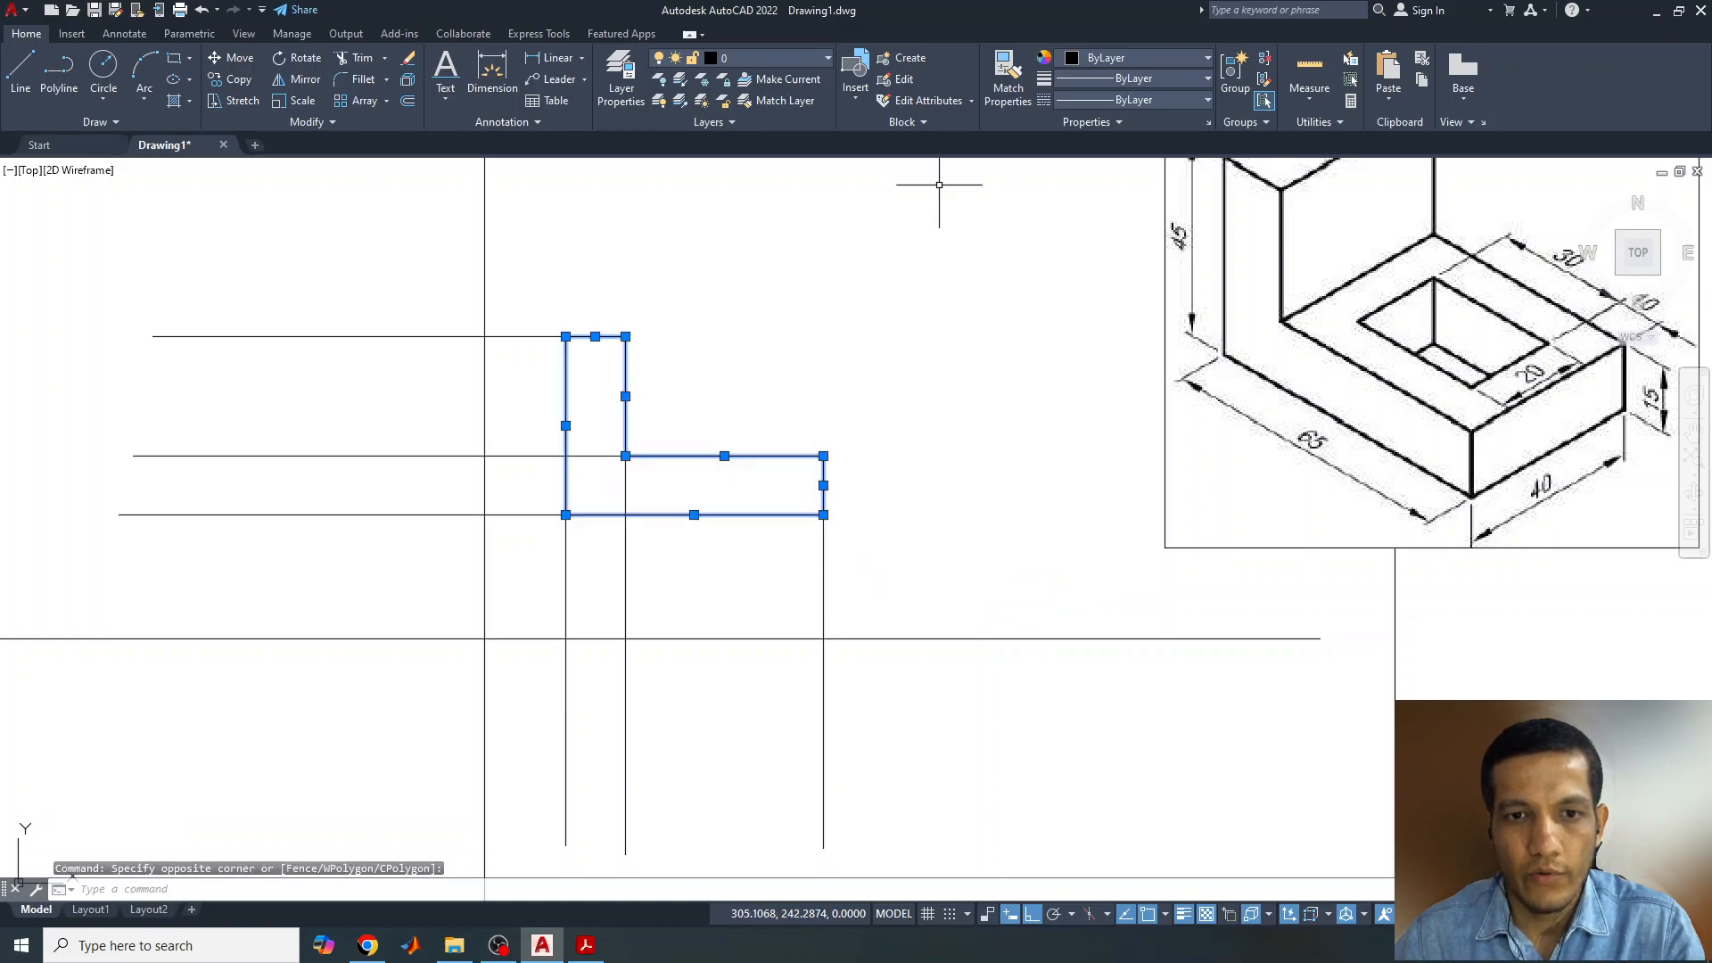
{"action": "left_click", "coordinate": [1104, 58]}
{"action": "left_click", "coordinate": [1071, 239]}
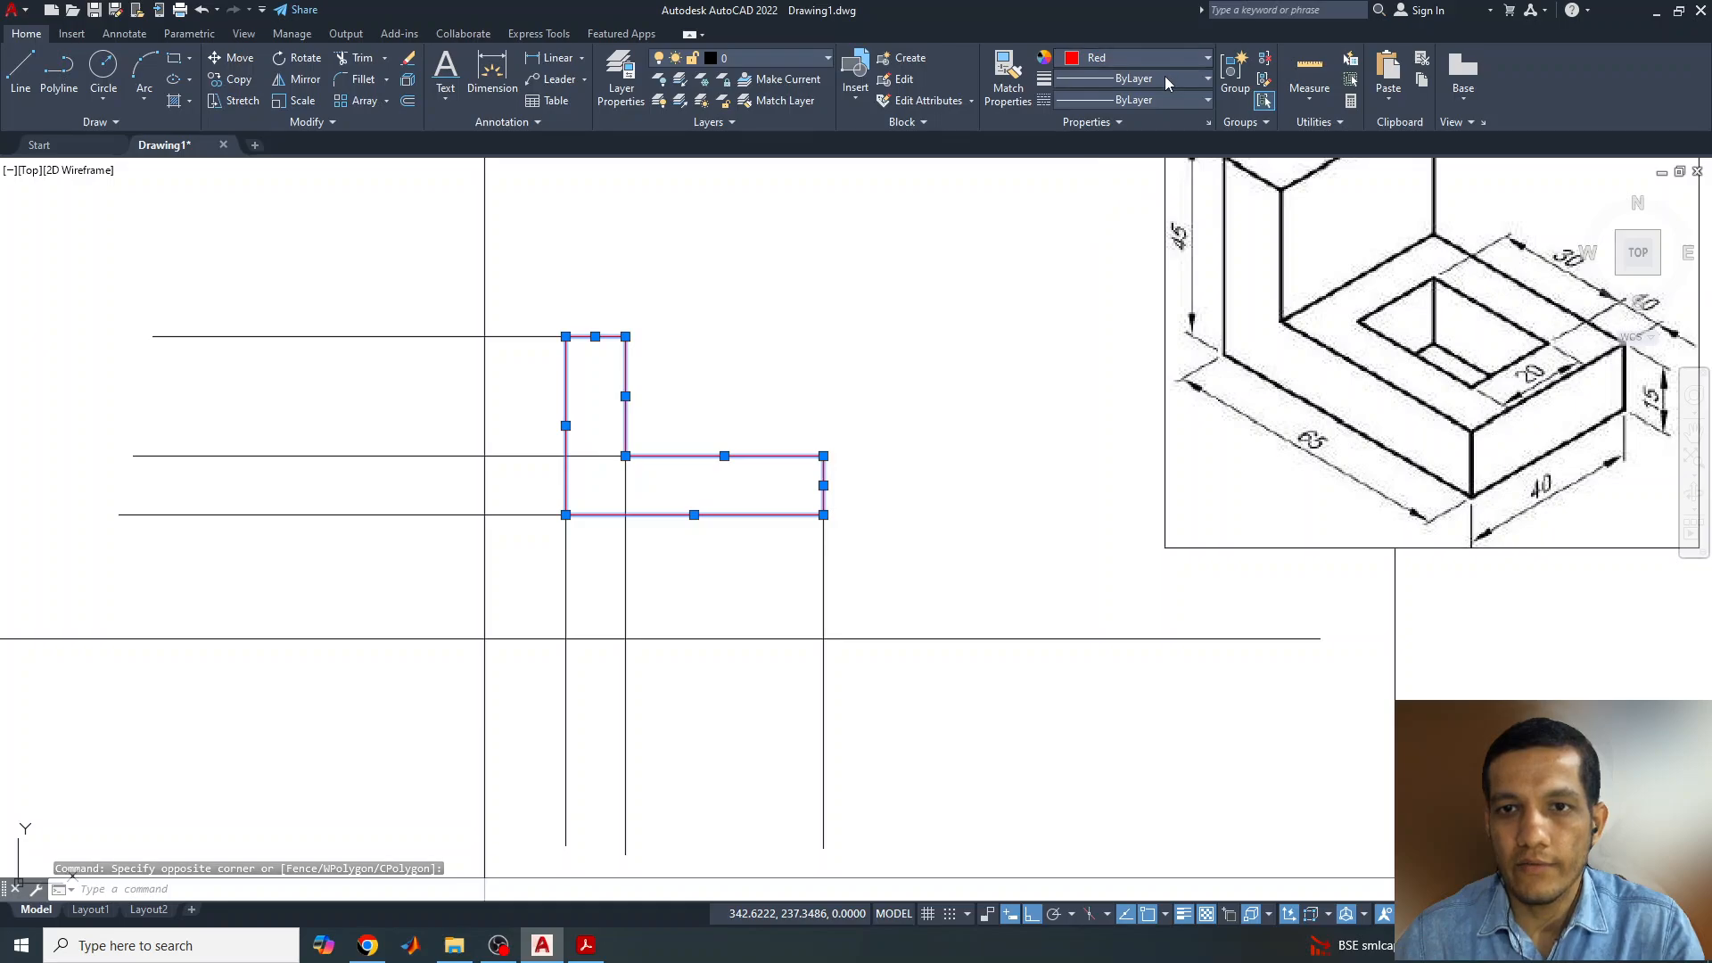
{"action": "left_click", "coordinate": [1167, 80]}
{"action": "left_click", "coordinate": [1106, 350]}
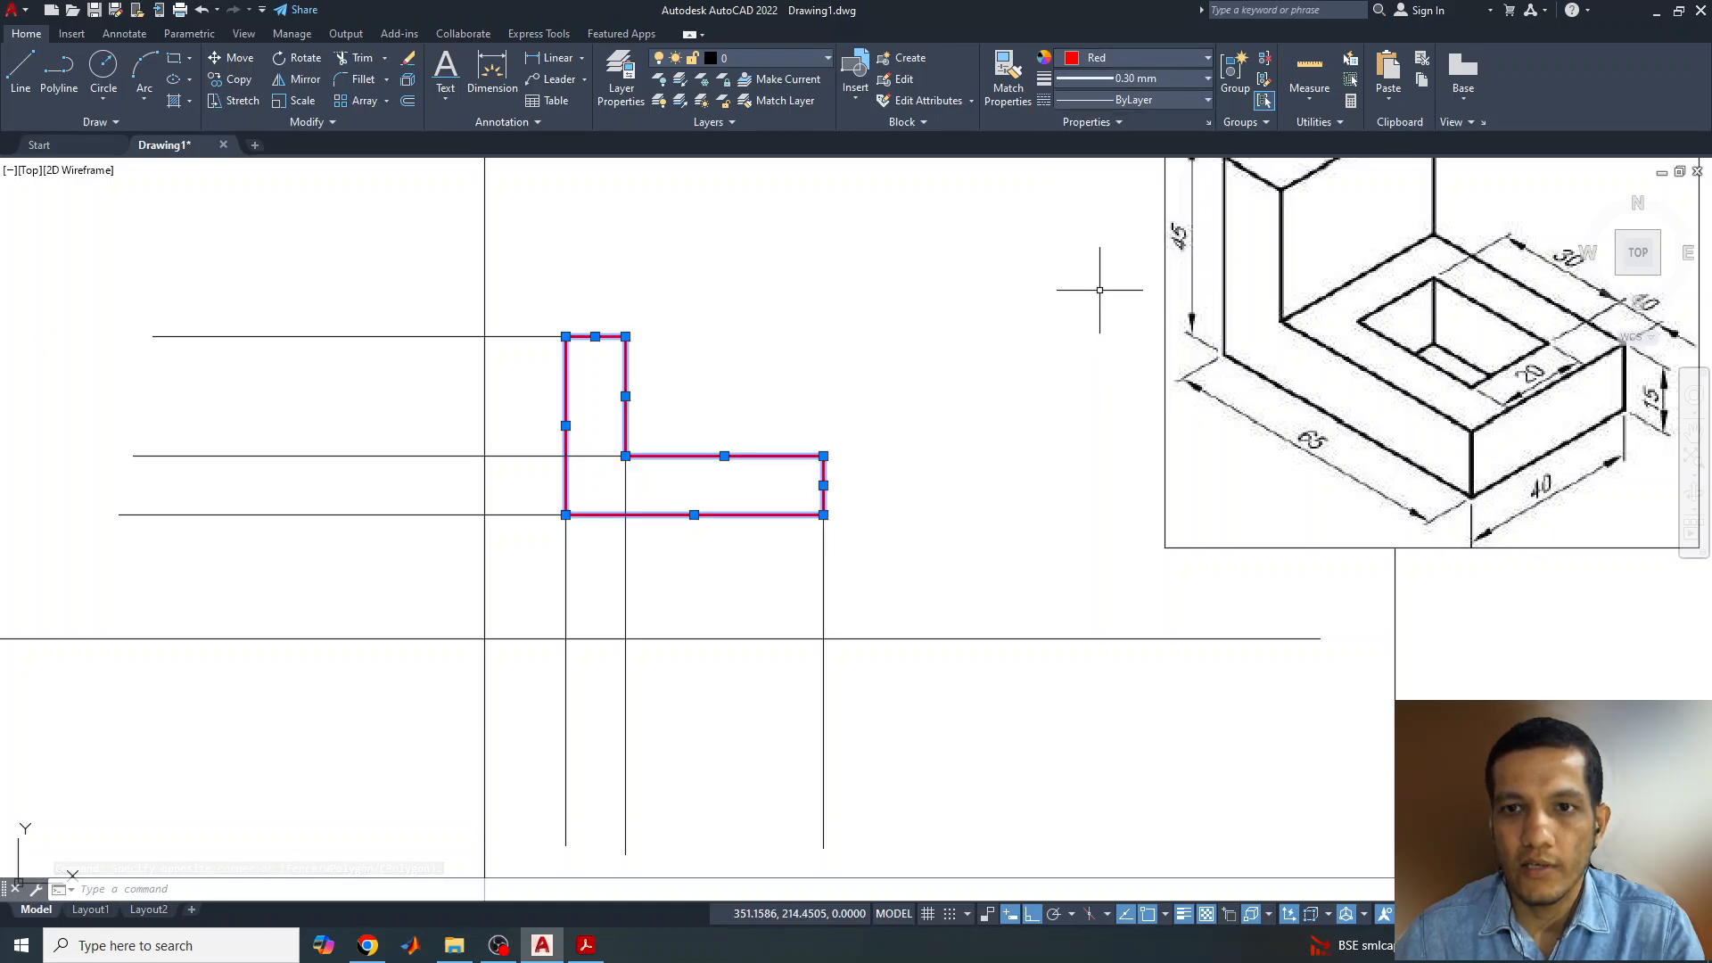
{"action": "left_click", "coordinate": [1106, 79]}
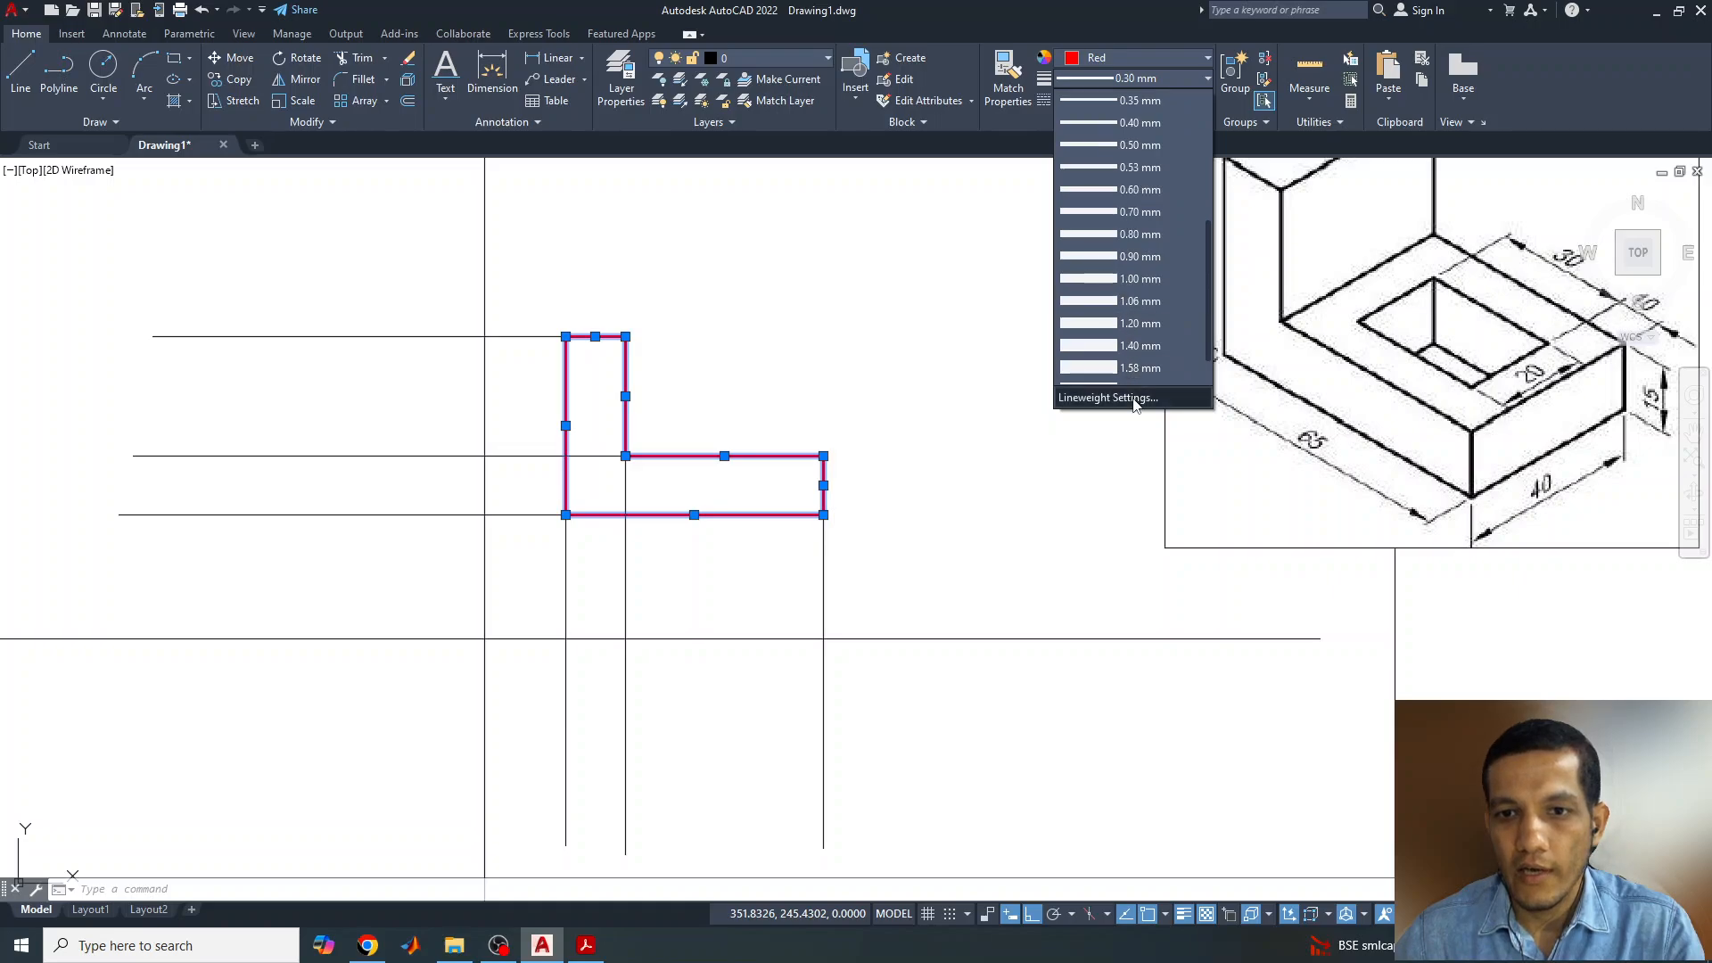
{"action": "left_click", "coordinate": [828, 331]}
{"action": "key", "text": "Escape"}
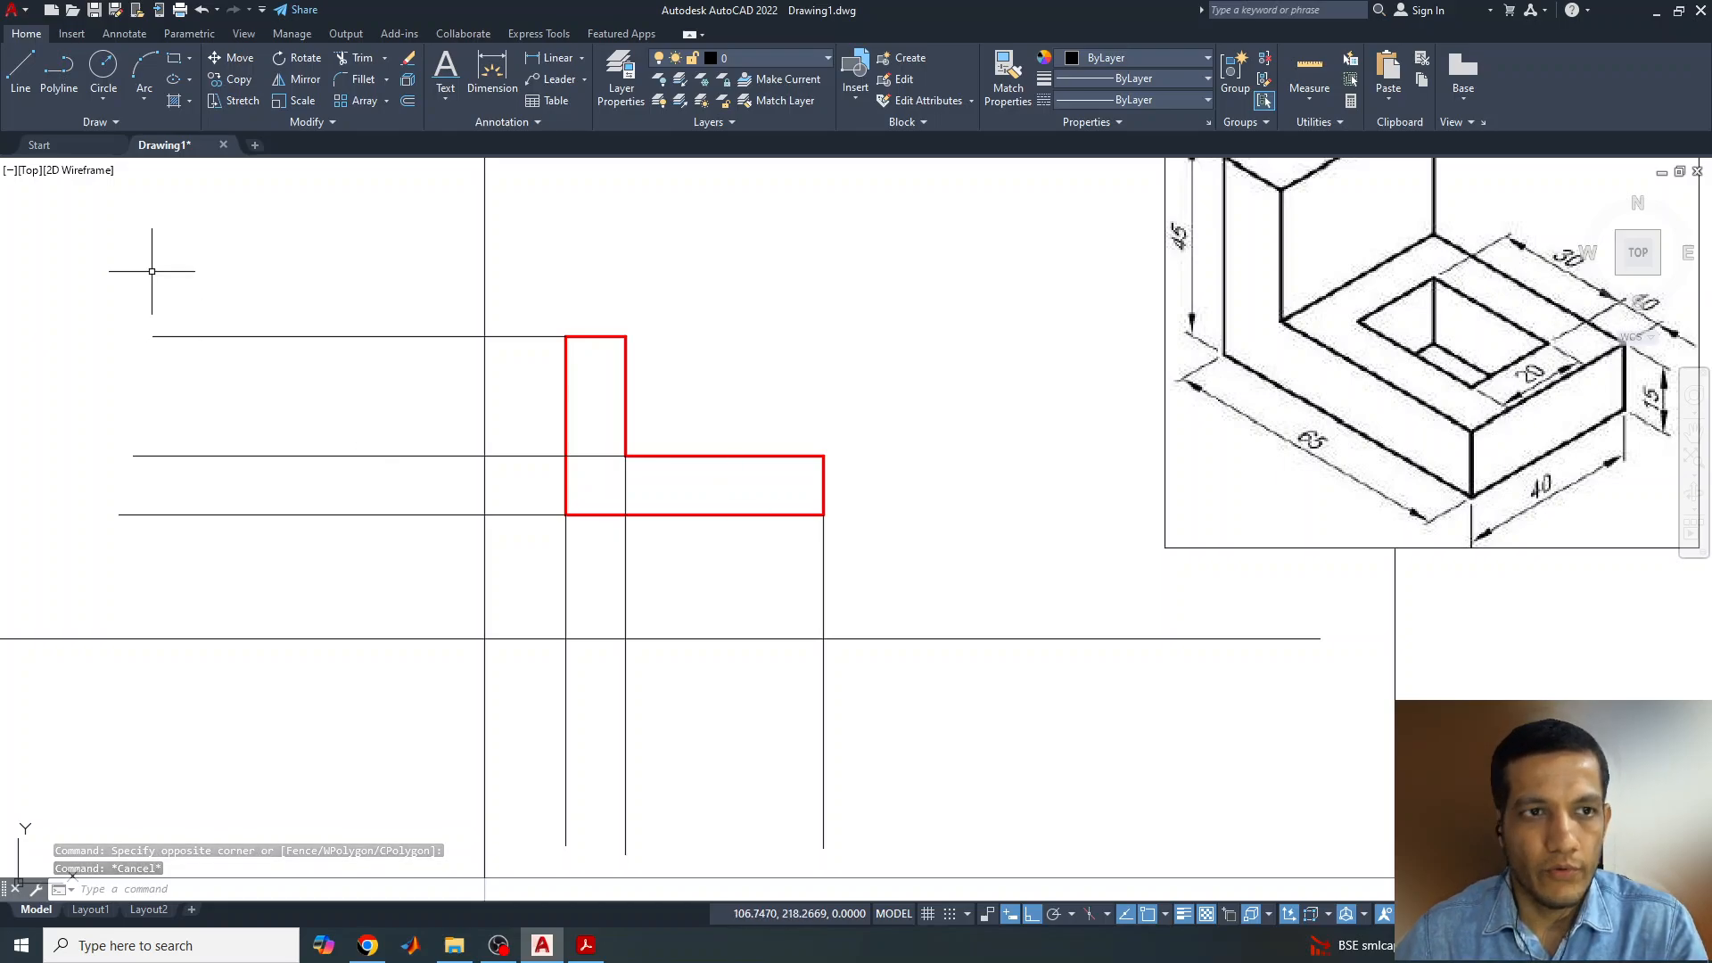
- Draw the top view's 65 by 40 rectangle between the outer vertical projection lines, below the horizontal reference line
{"action": "left_click", "coordinate": [21, 71]}
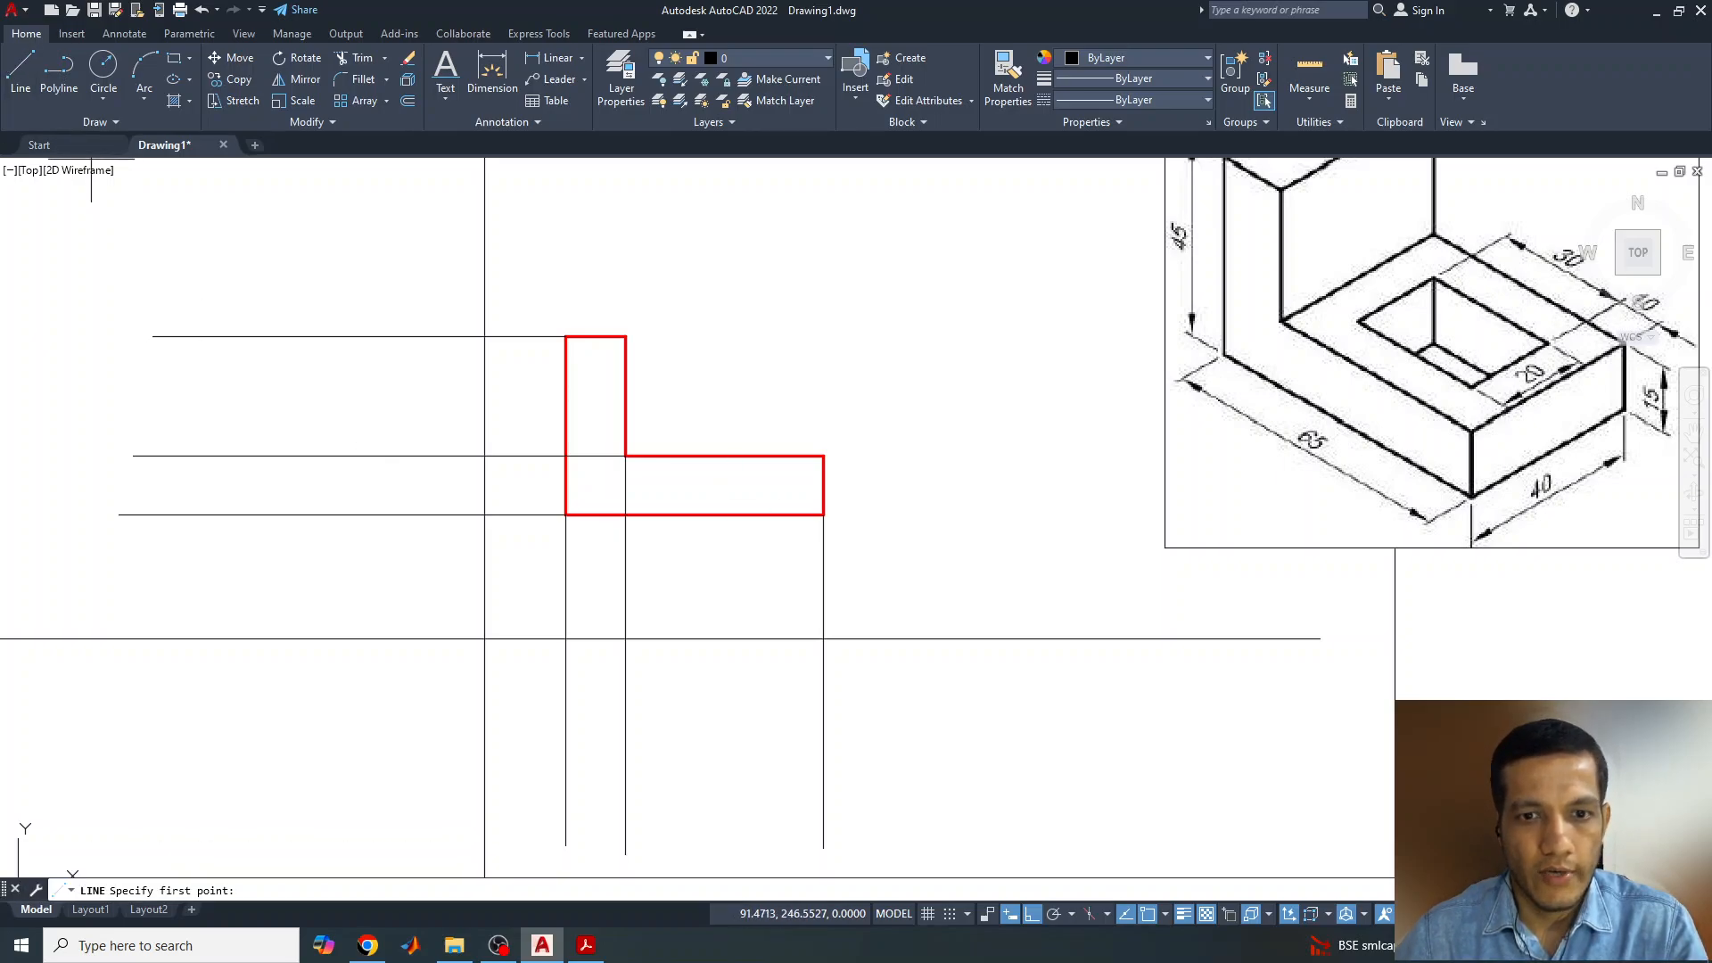
{"action": "left_click", "coordinate": [565, 704]}
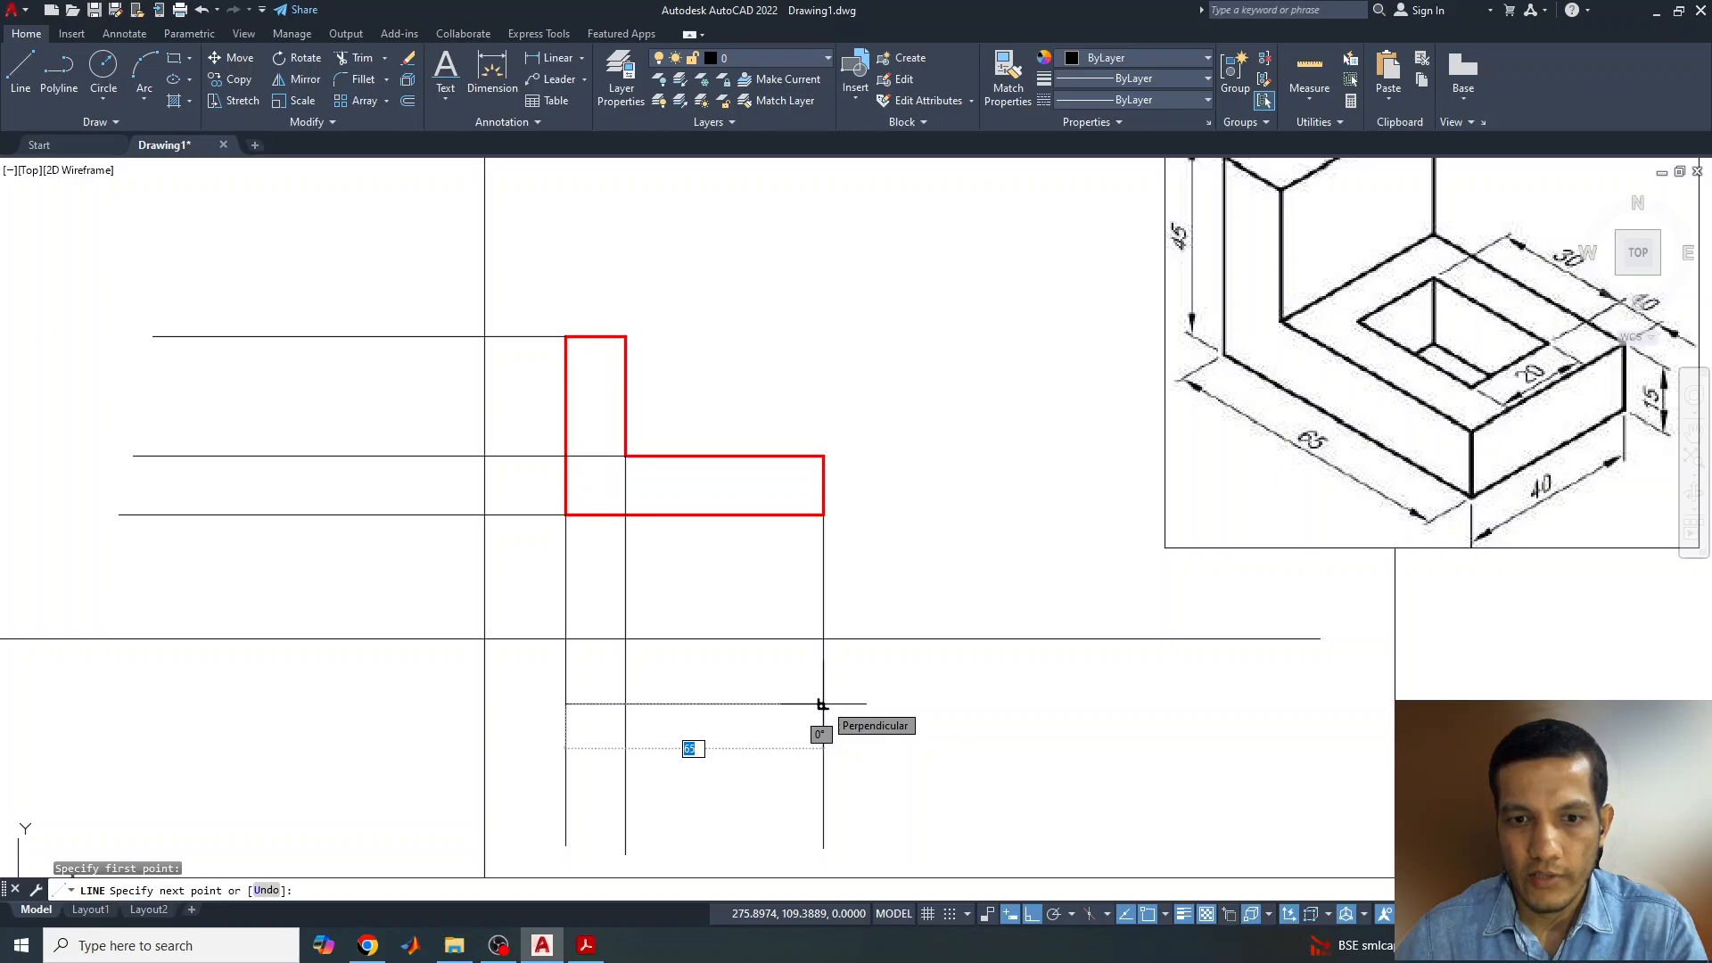
{"action": "left_click", "coordinate": [822, 703]}
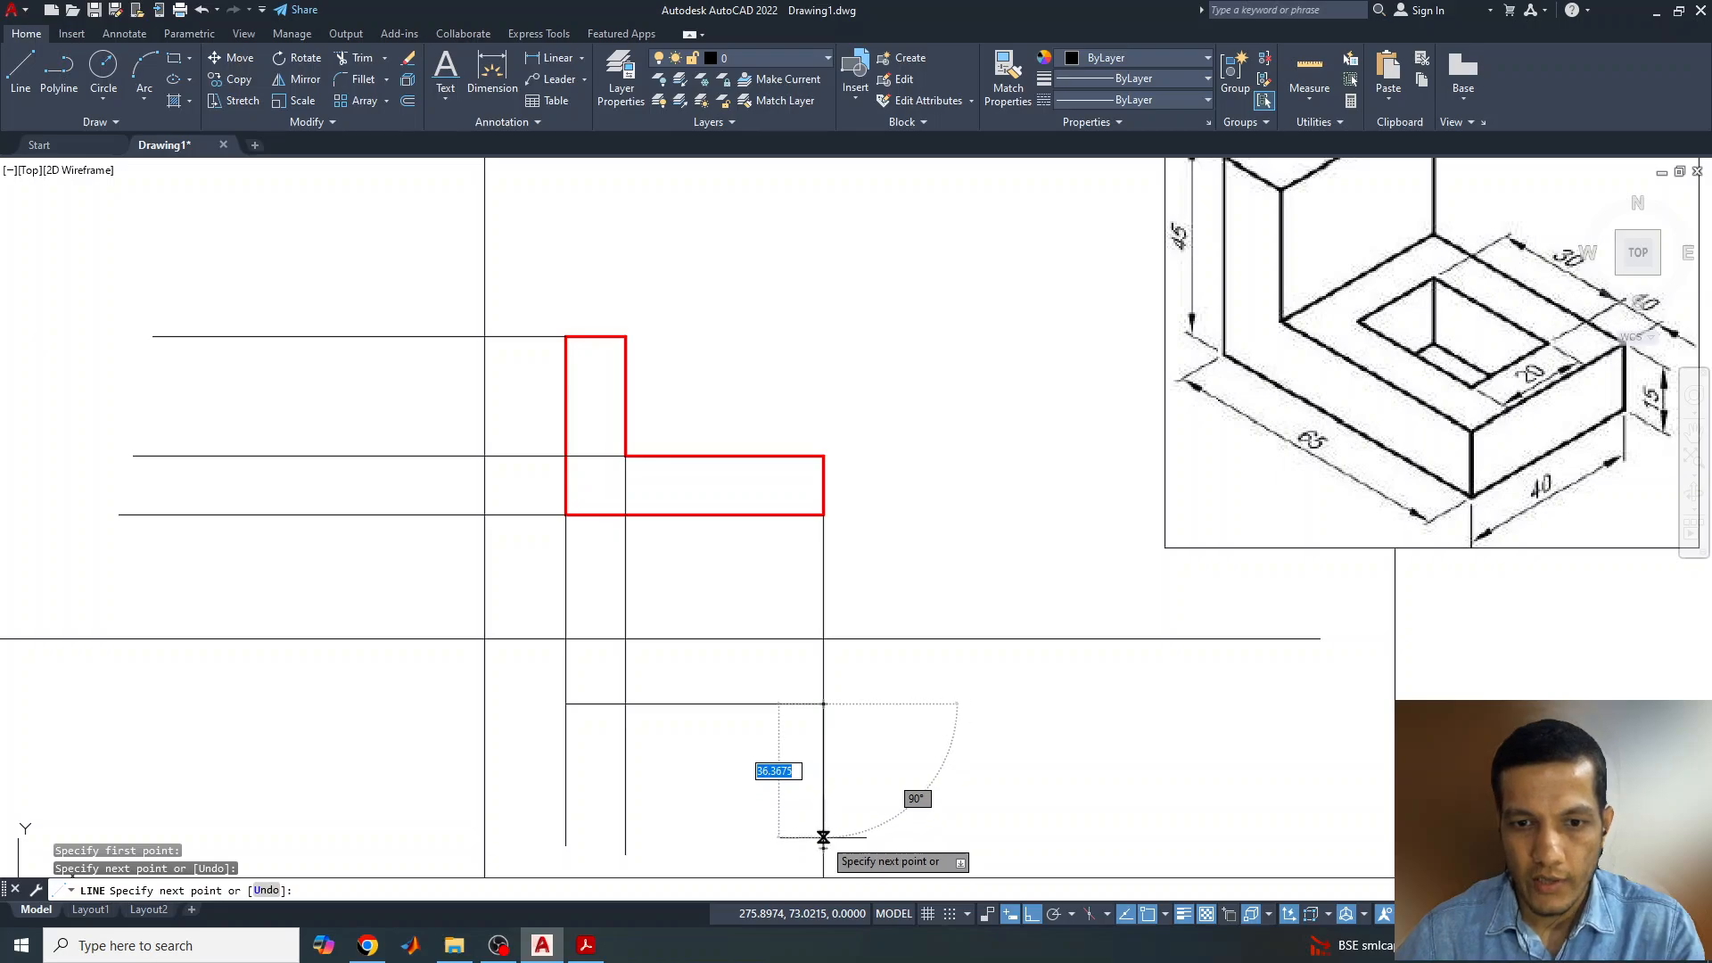
{"action": "middle_click_drag", "start_coordinate": [853, 791], "coordinate": [834, 674]}
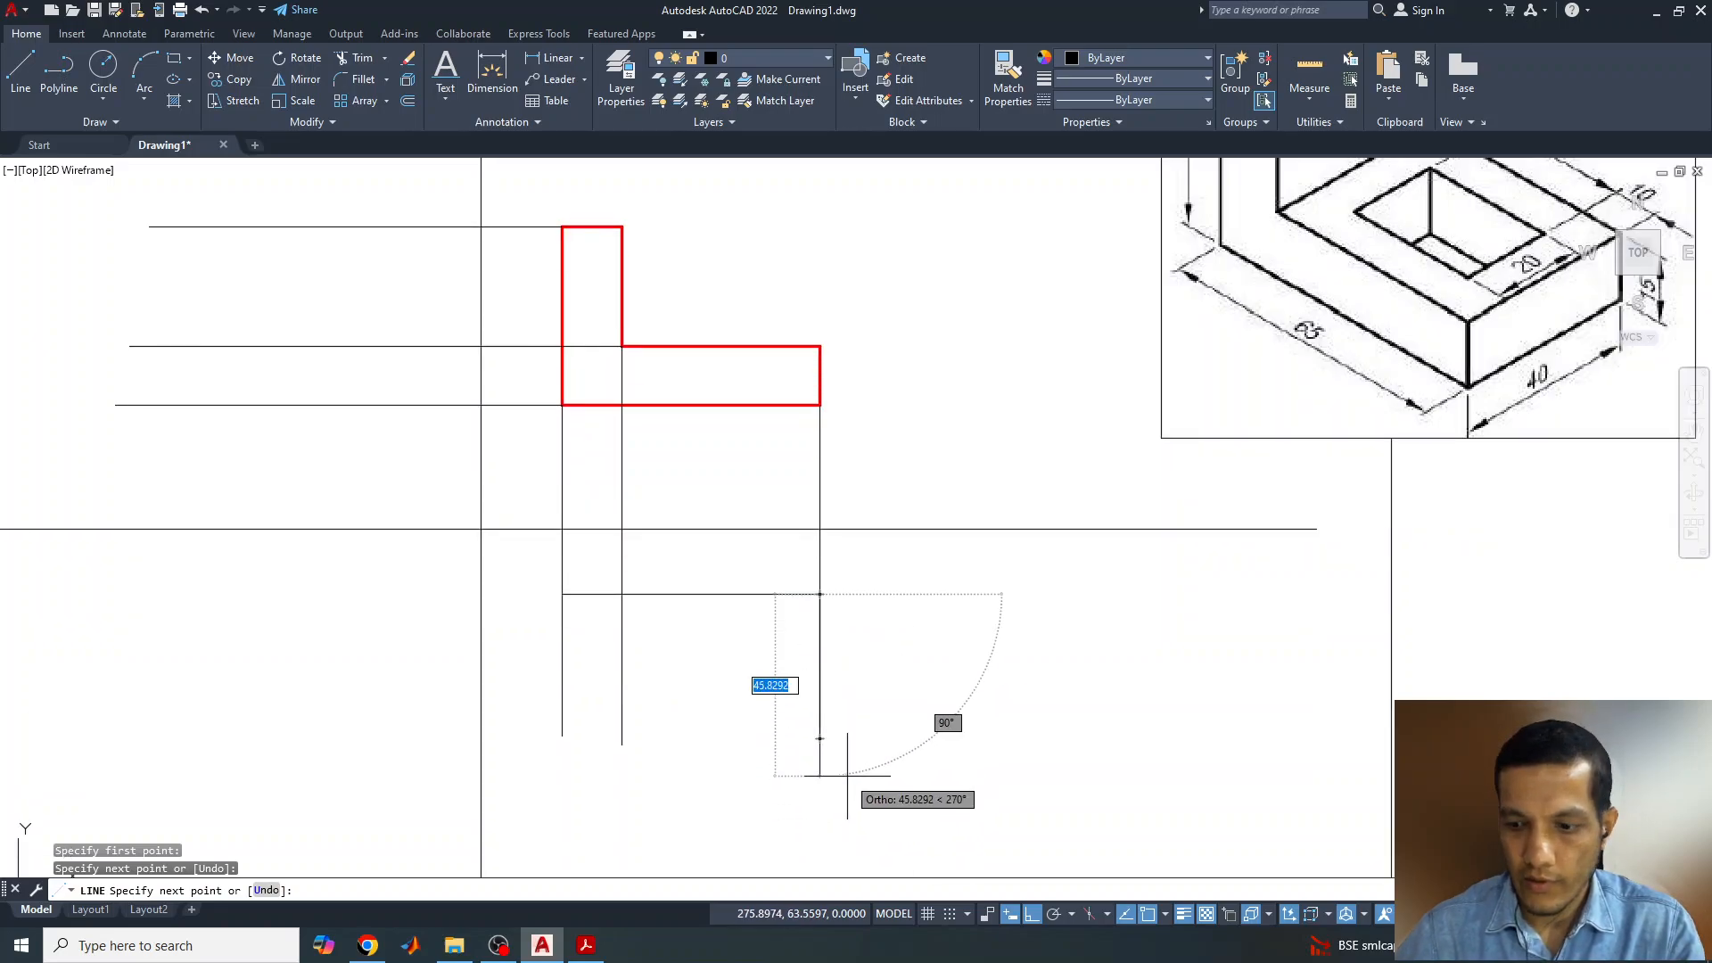
{"action": "type", "text": "40"}
{"action": "key", "text": "Return"}
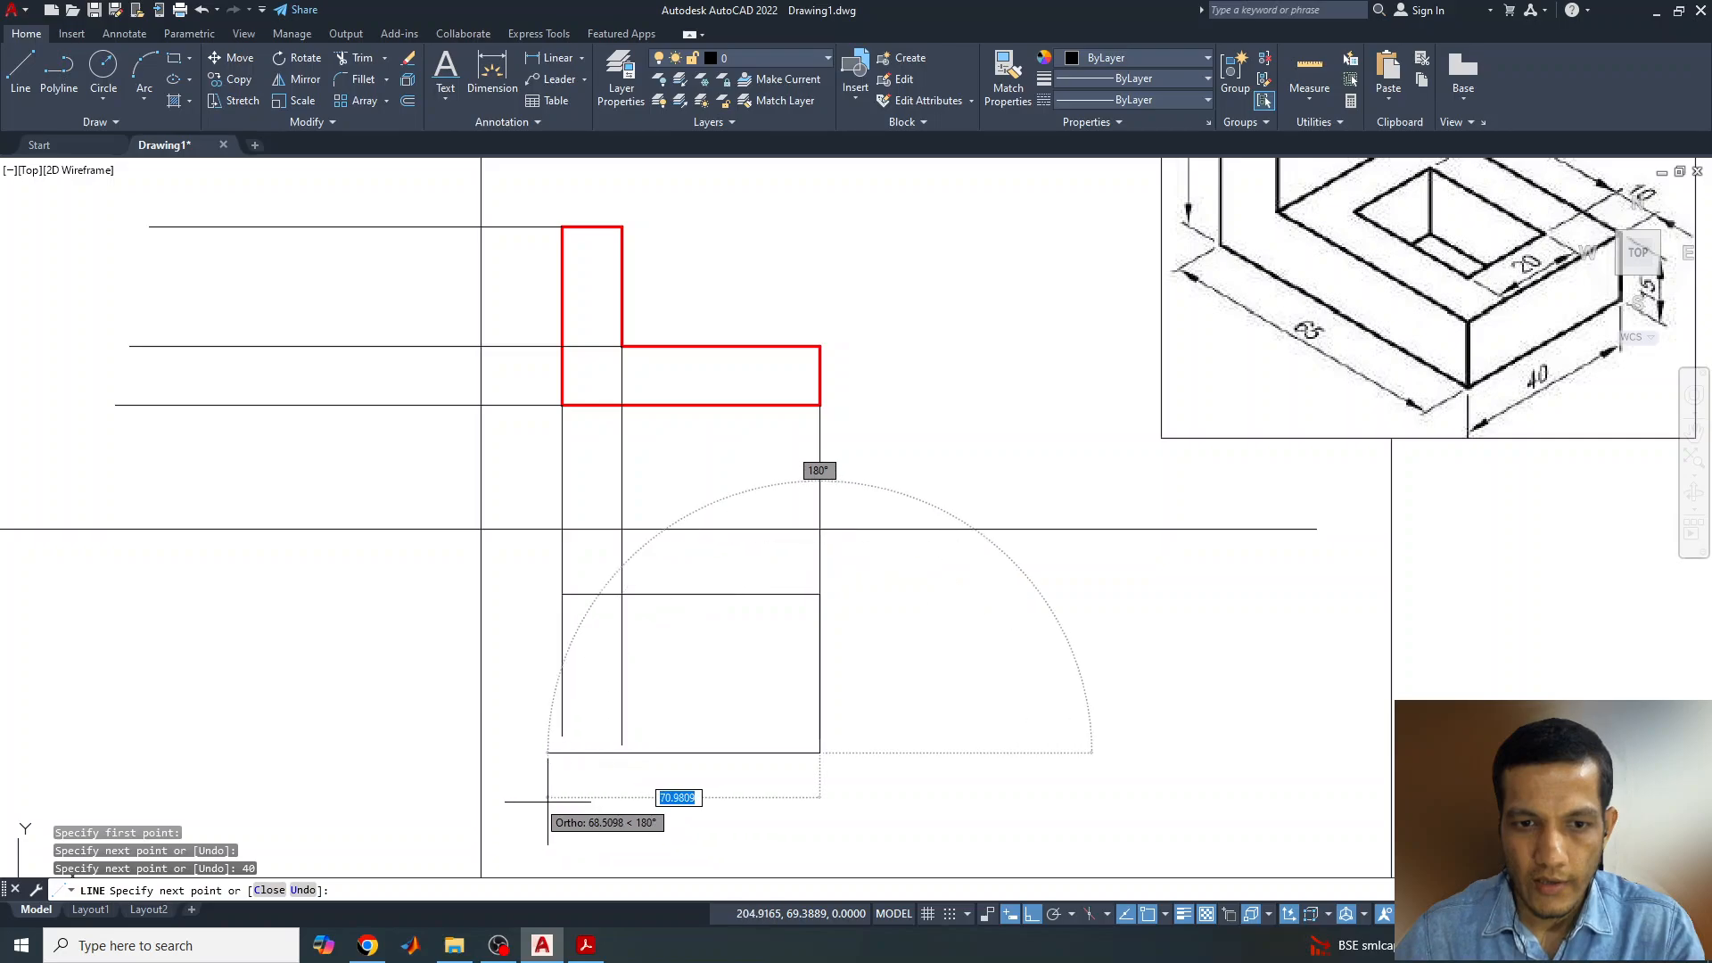
{"action": "type", "text": "65"}
{"action": "key", "text": "Return"}
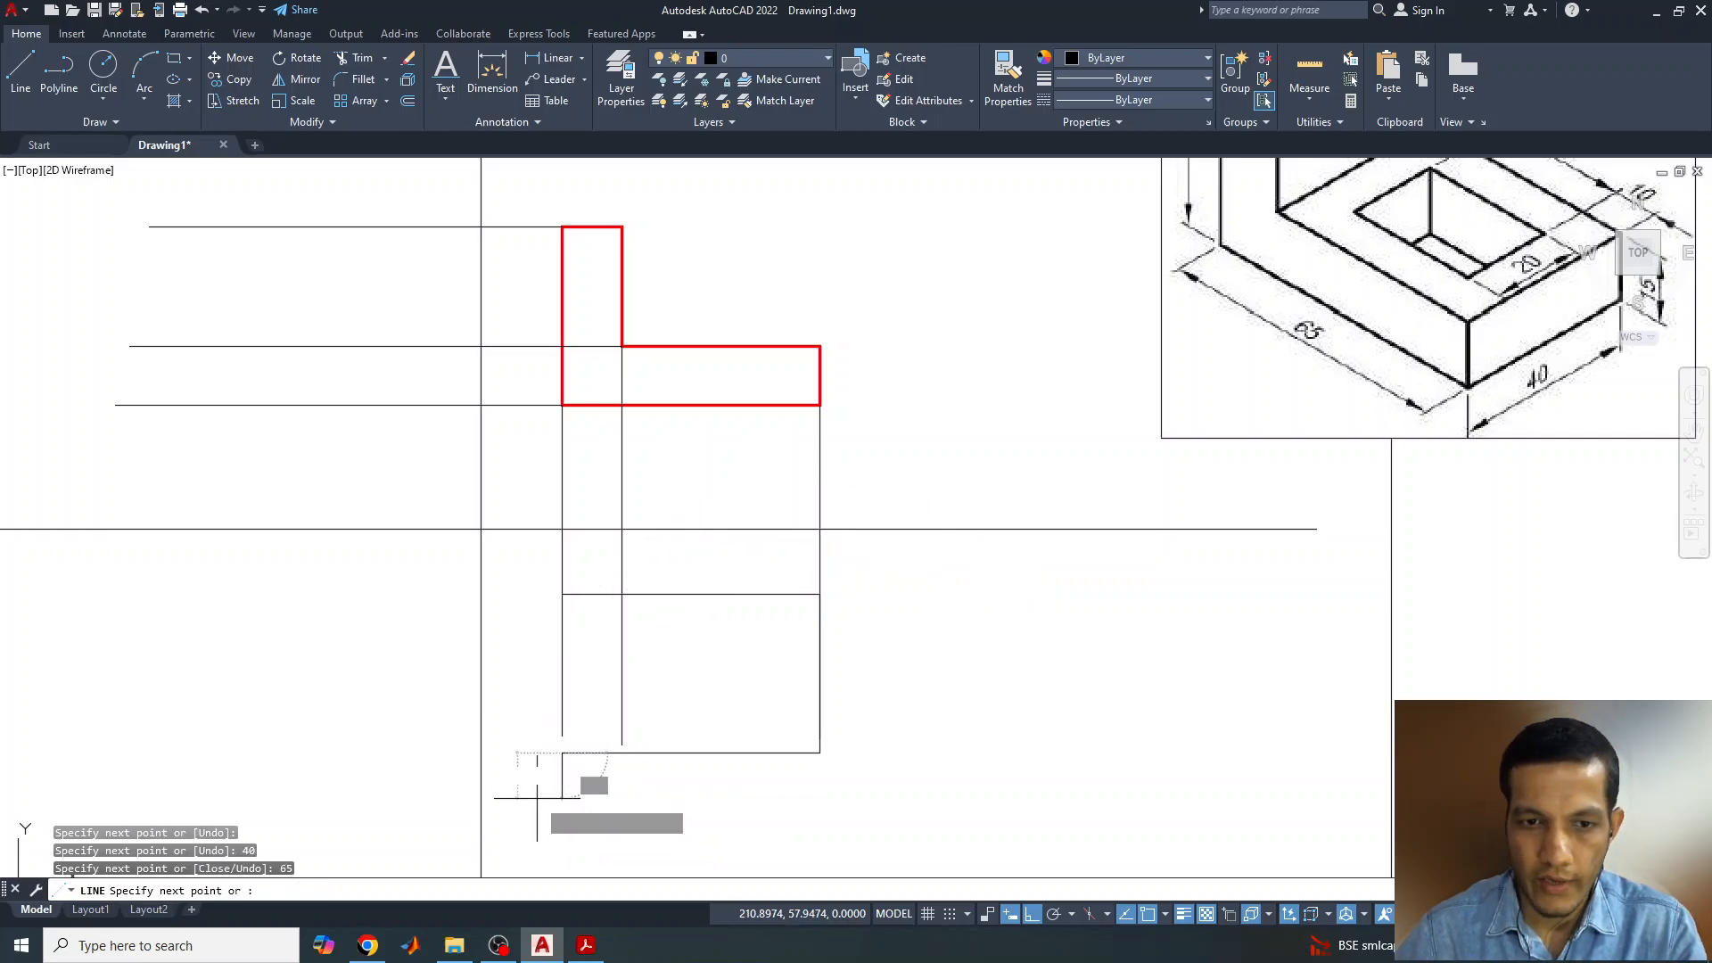
{"action": "left_click", "coordinate": [562, 594]}
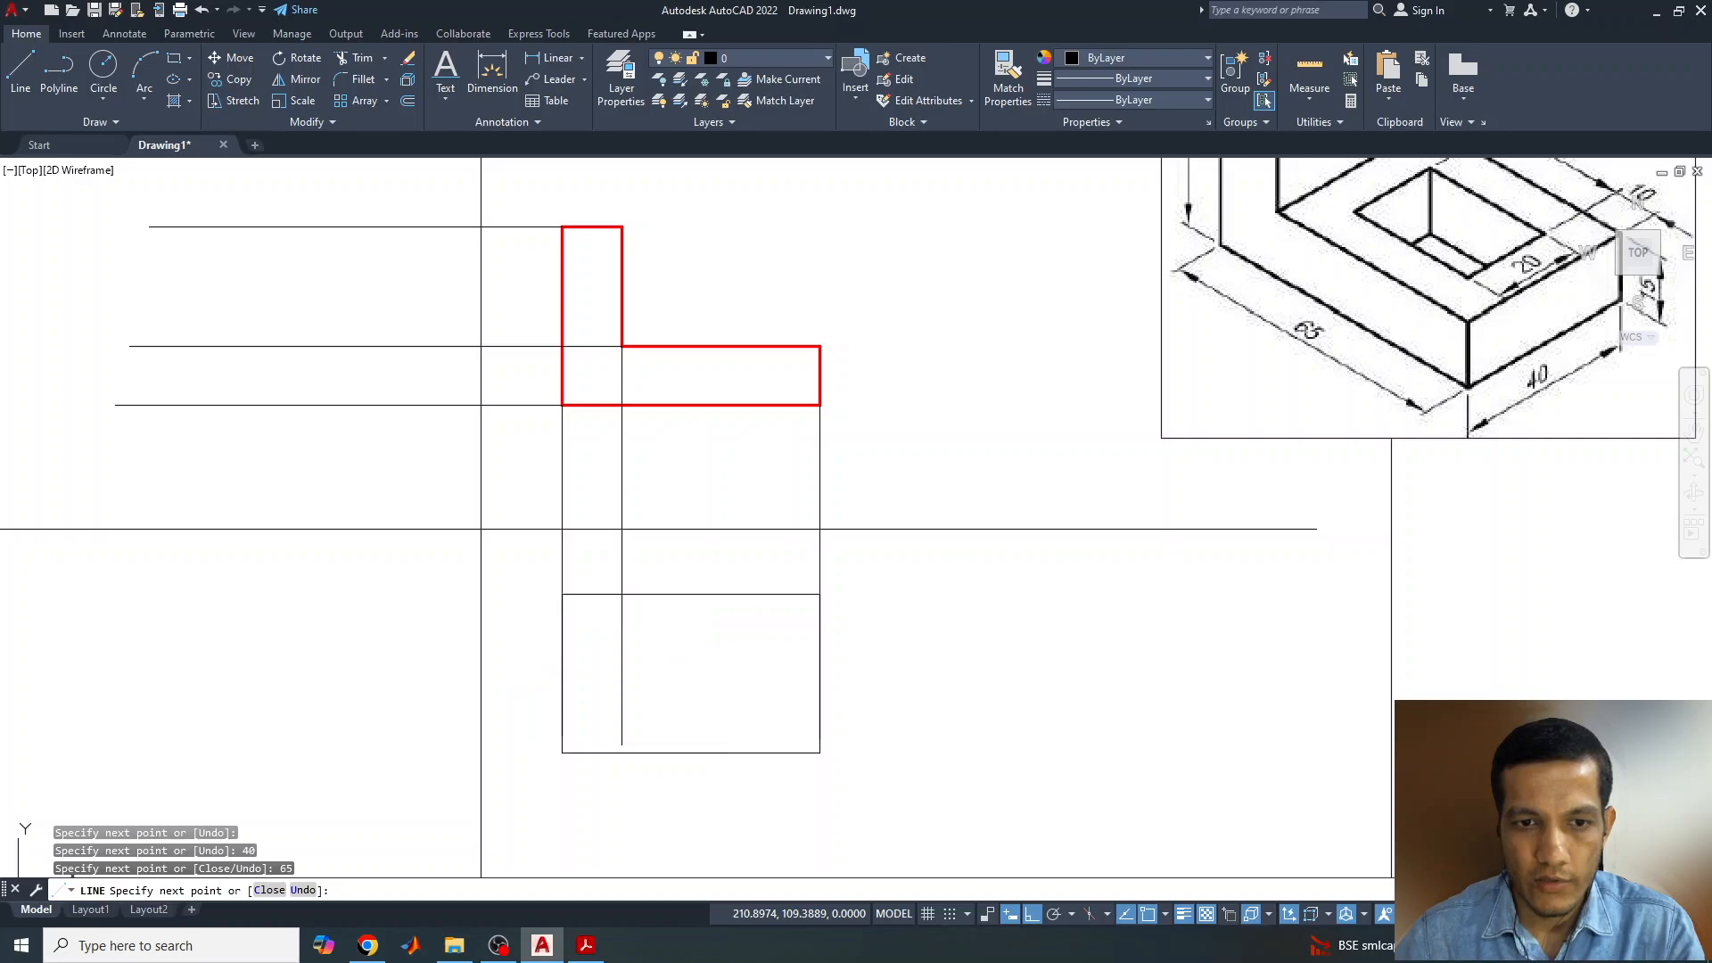
{"action": "key", "text": "Escape"}
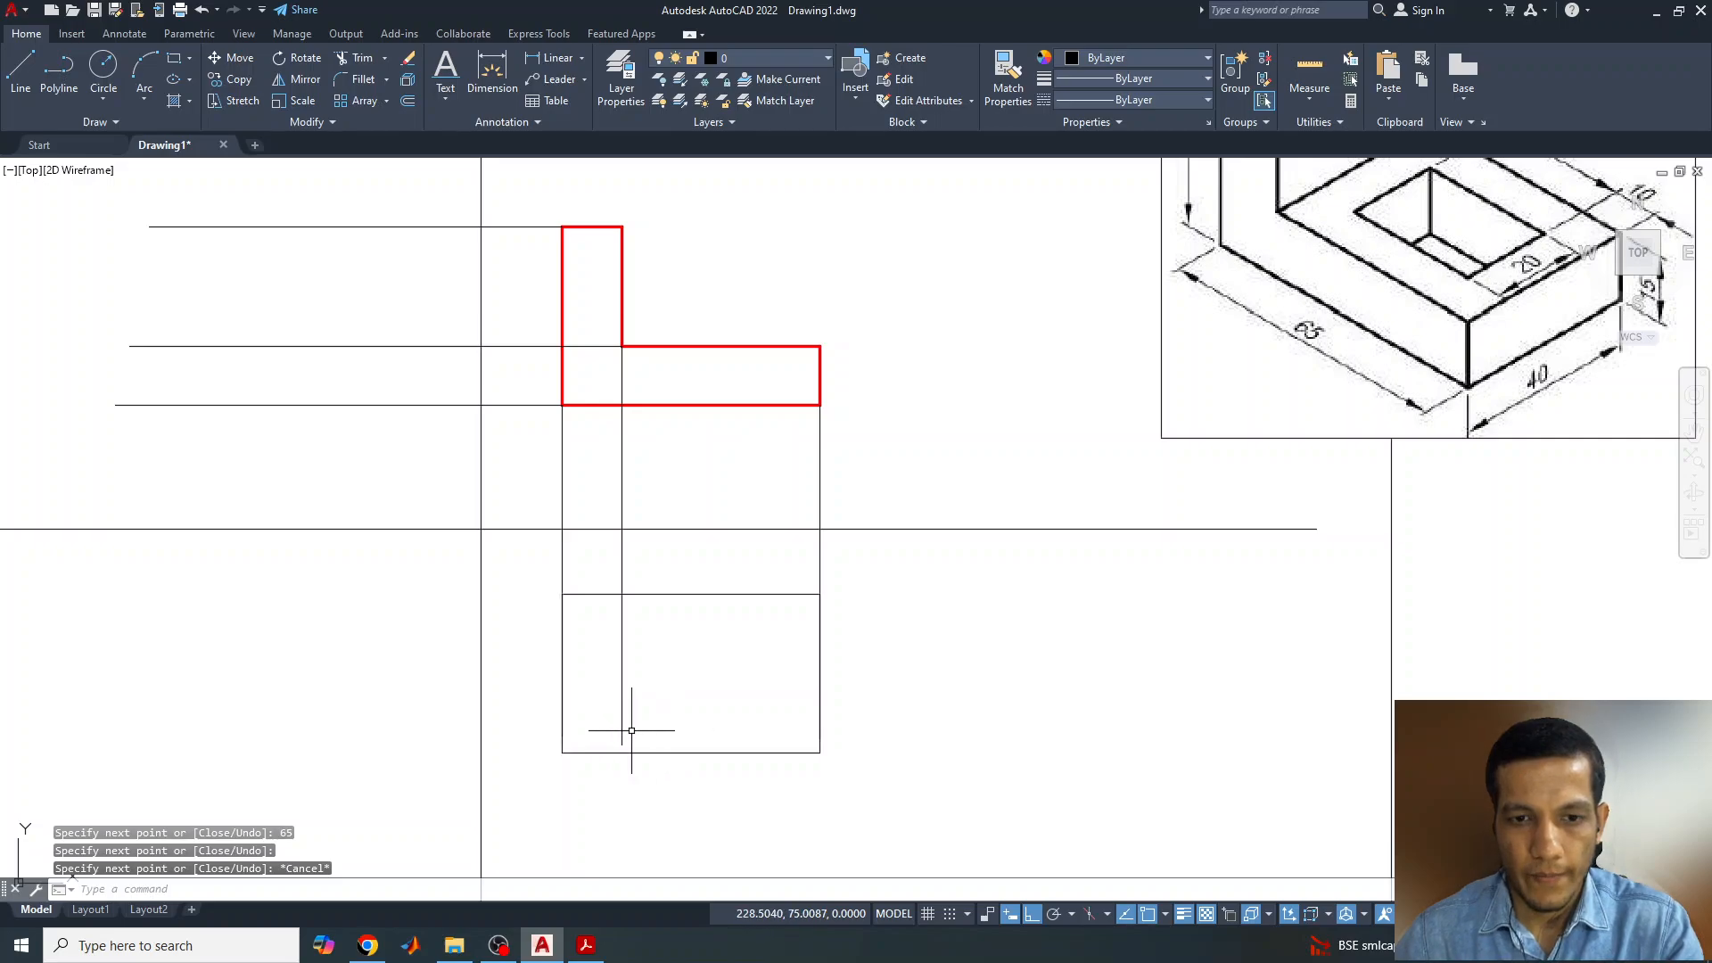
- Stretch the lower end of the inner vertical projection line to the rectangle's bottom edge
{"action": "left_click", "coordinate": [621, 719]}
{"action": "left_click", "coordinate": [622, 744]}
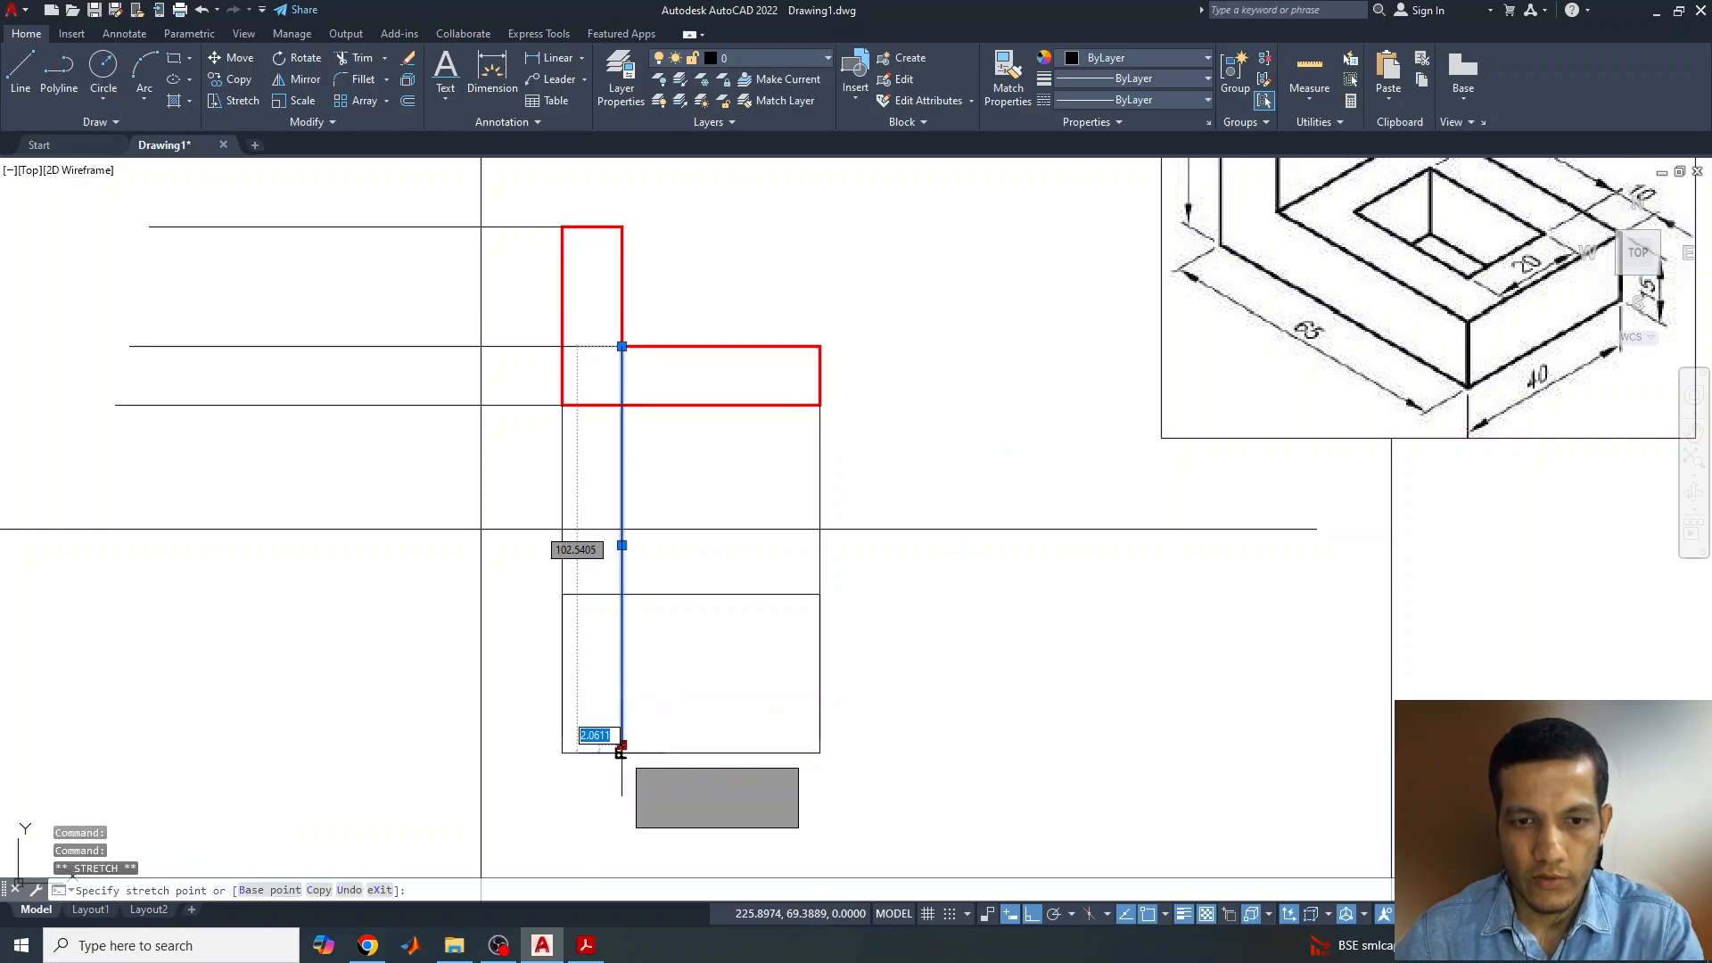
{"action": "key", "text": "Escape"}
{"action": "key", "text": "Escape"}
- Enlarge the isometric reference image by stretching its lower-left corner outward
{"action": "middle_click_drag", "start_coordinate": [1392, 436], "coordinate": [1354, 578]}
{"action": "left_click", "coordinate": [1349, 438]}
{"action": "scroll", "coordinate": [1453, 379], "scroll_direction": "down", "scroll_amount": 2}
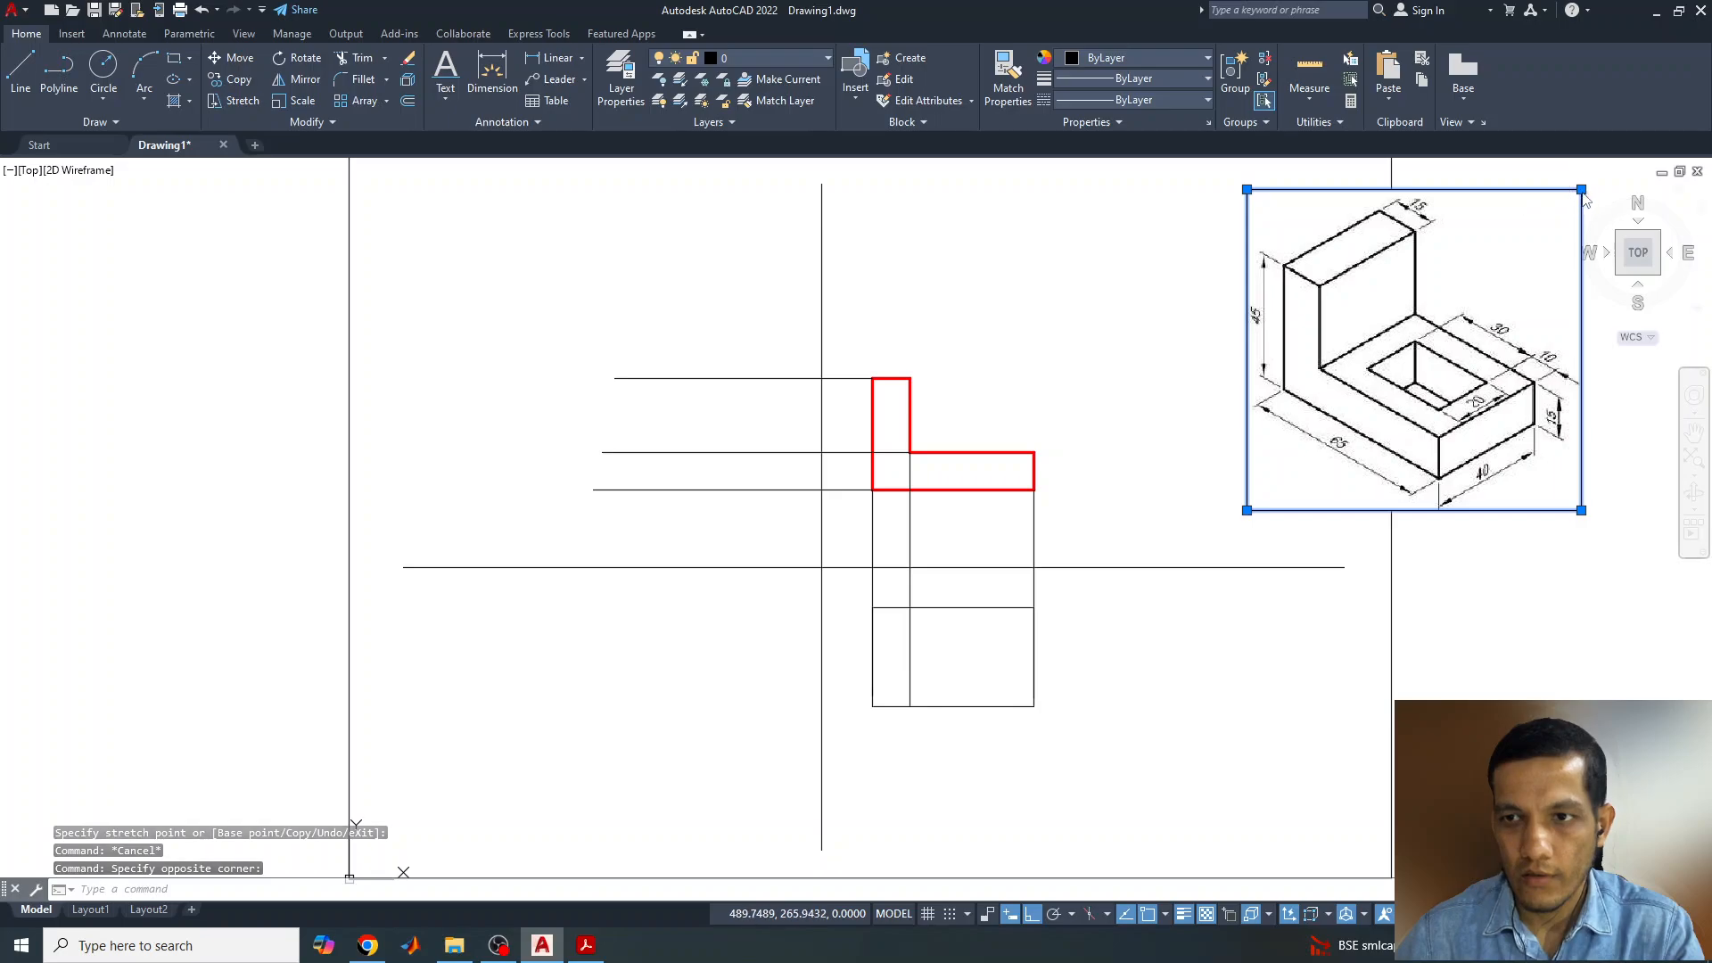
{"action": "left_click", "coordinate": [1247, 510]}
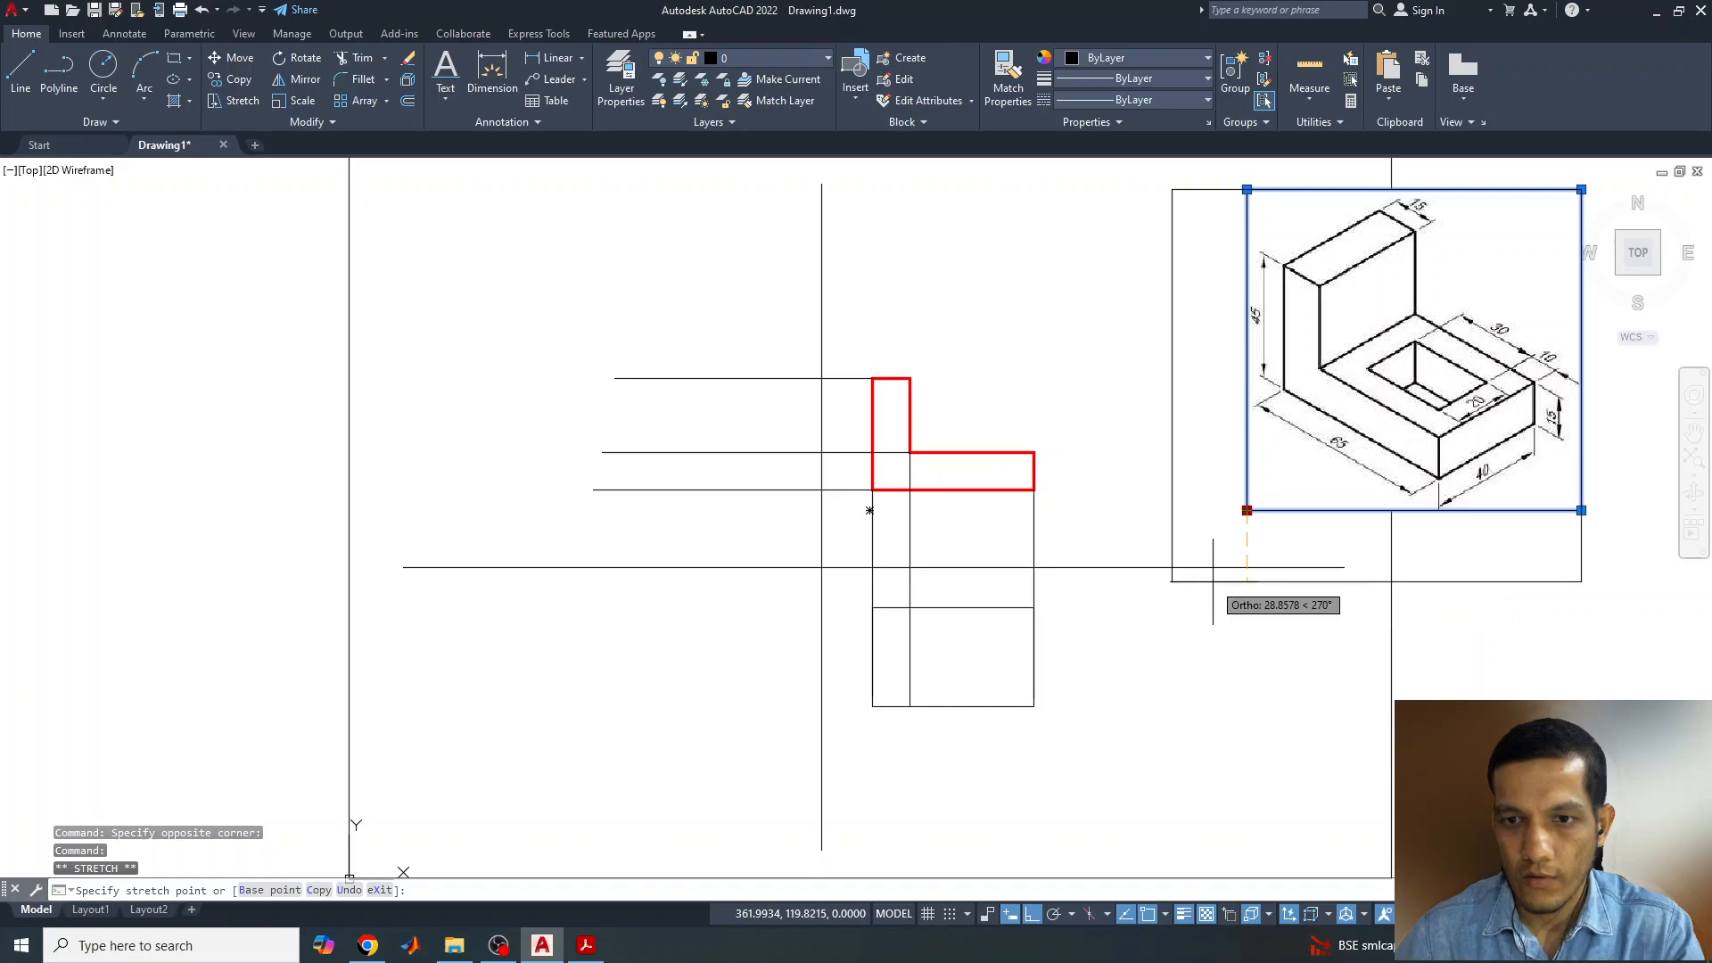
{"action": "left_click", "coordinate": [1172, 582]}
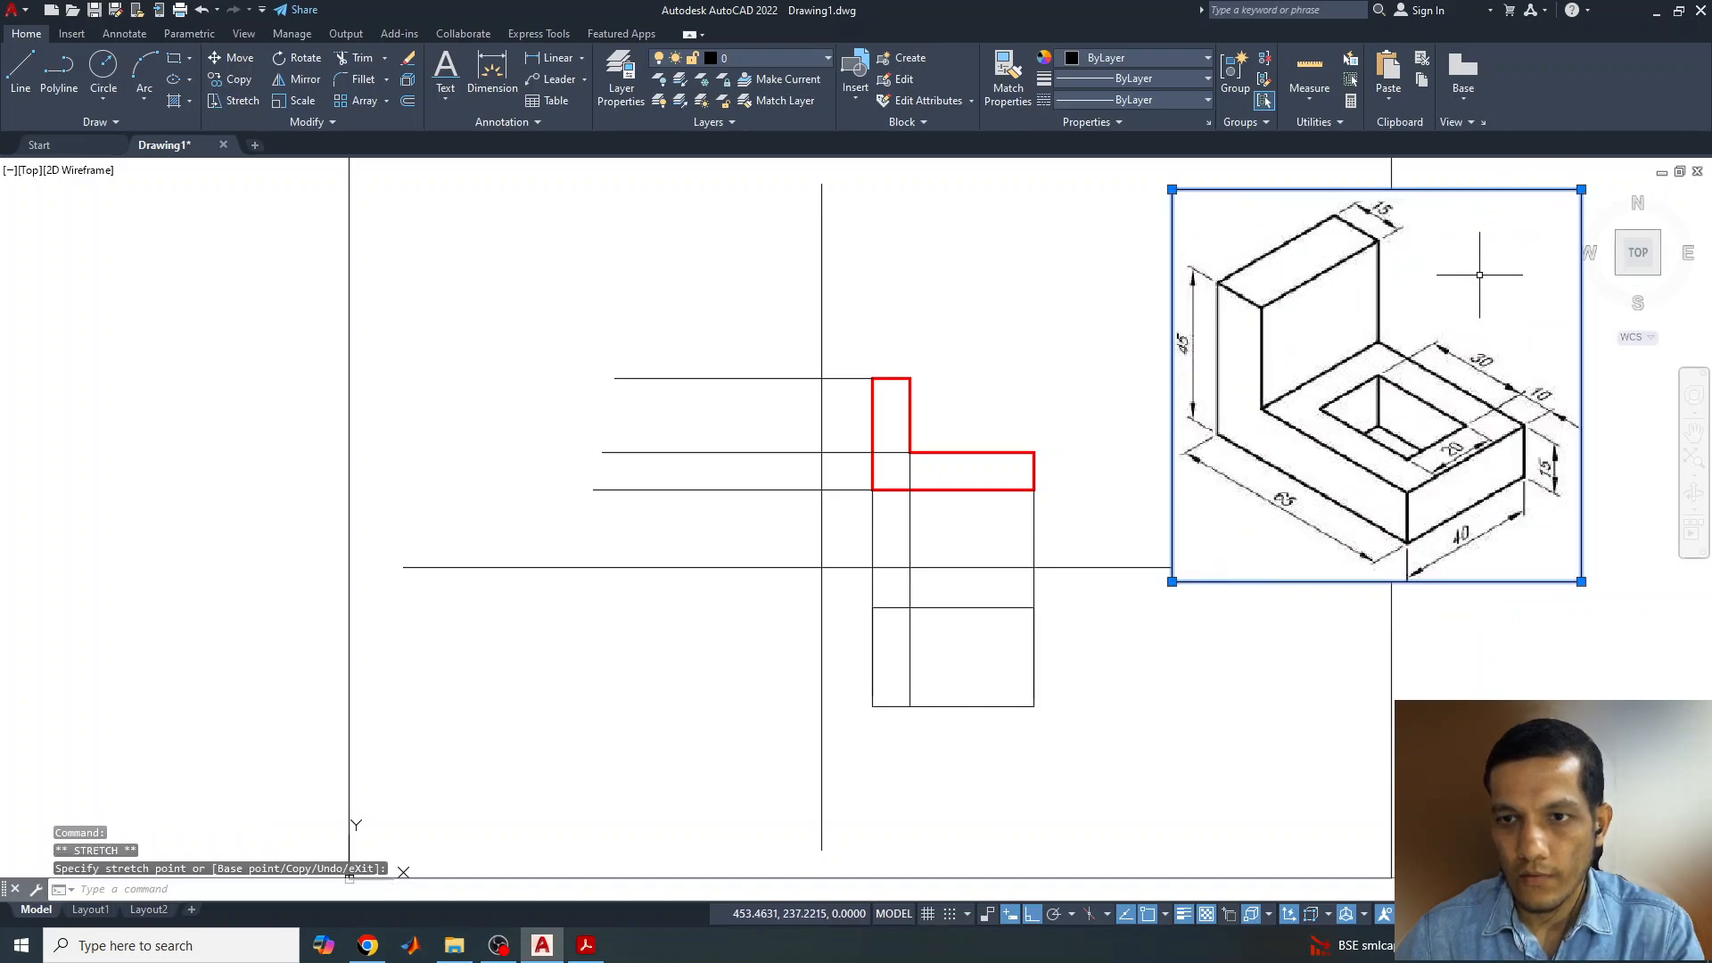
- Turn Ortho off, then resize the reference image by moving its upper-right corner inward and its lower-left corner outward beside the views
{"action": "middle_click_drag", "start_coordinate": [1480, 275], "coordinate": [1354, 349]}
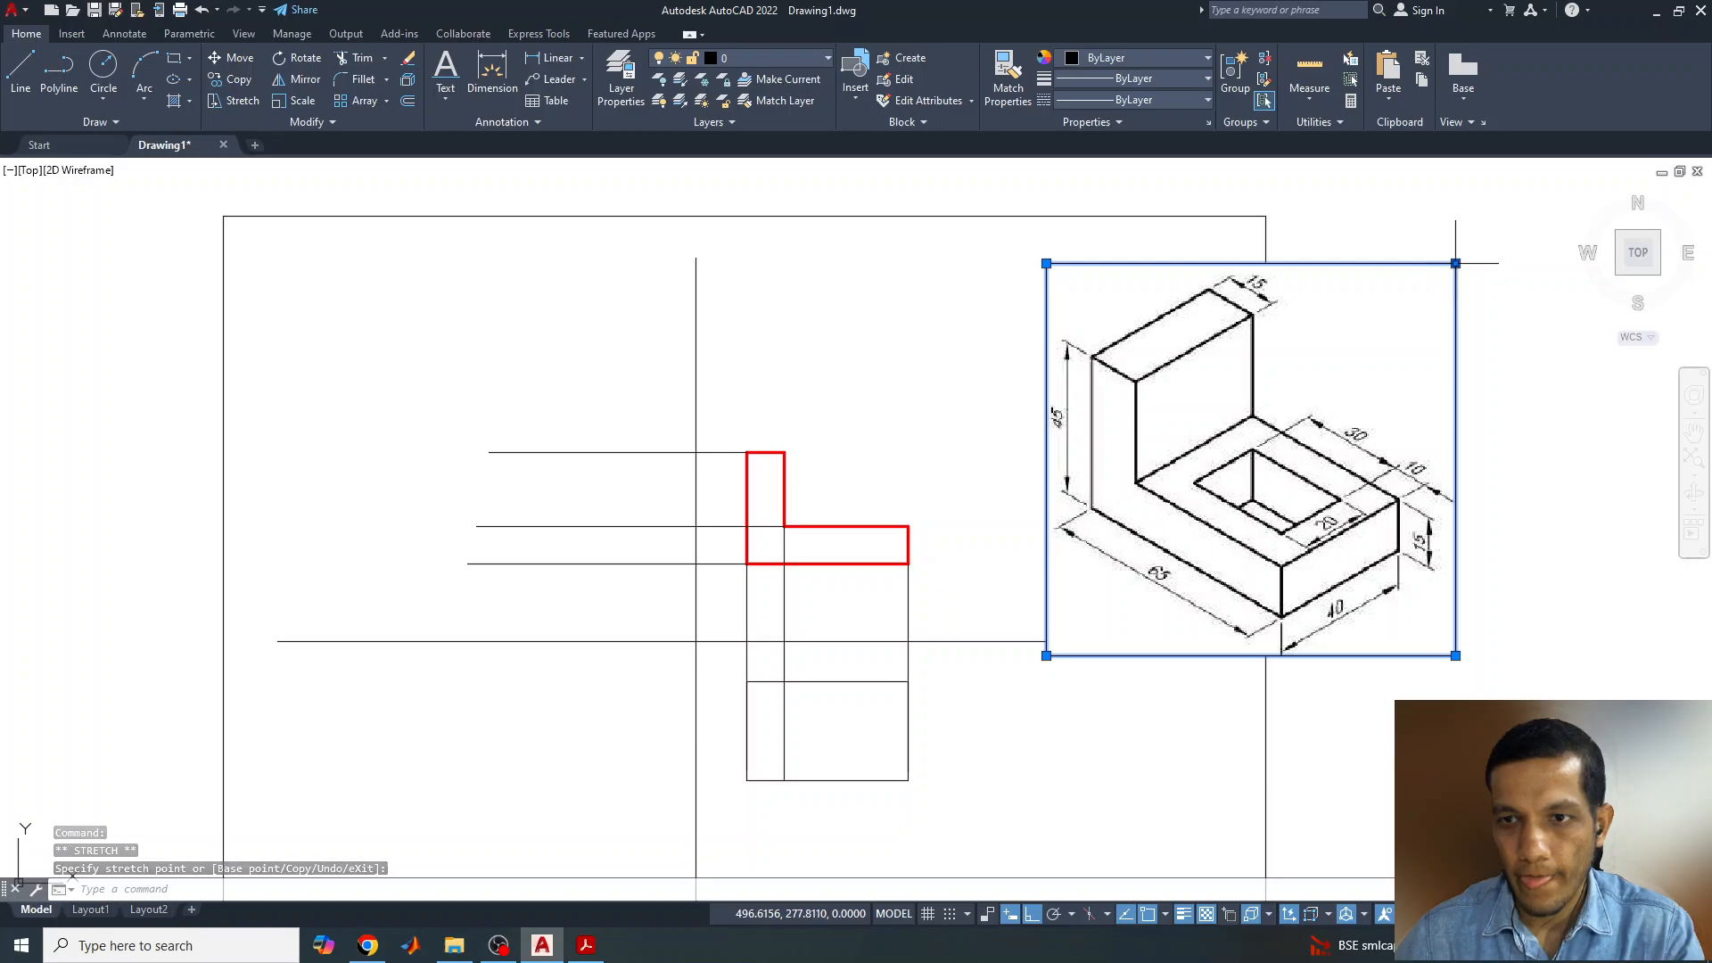
{"action": "left_click", "coordinate": [1455, 263]}
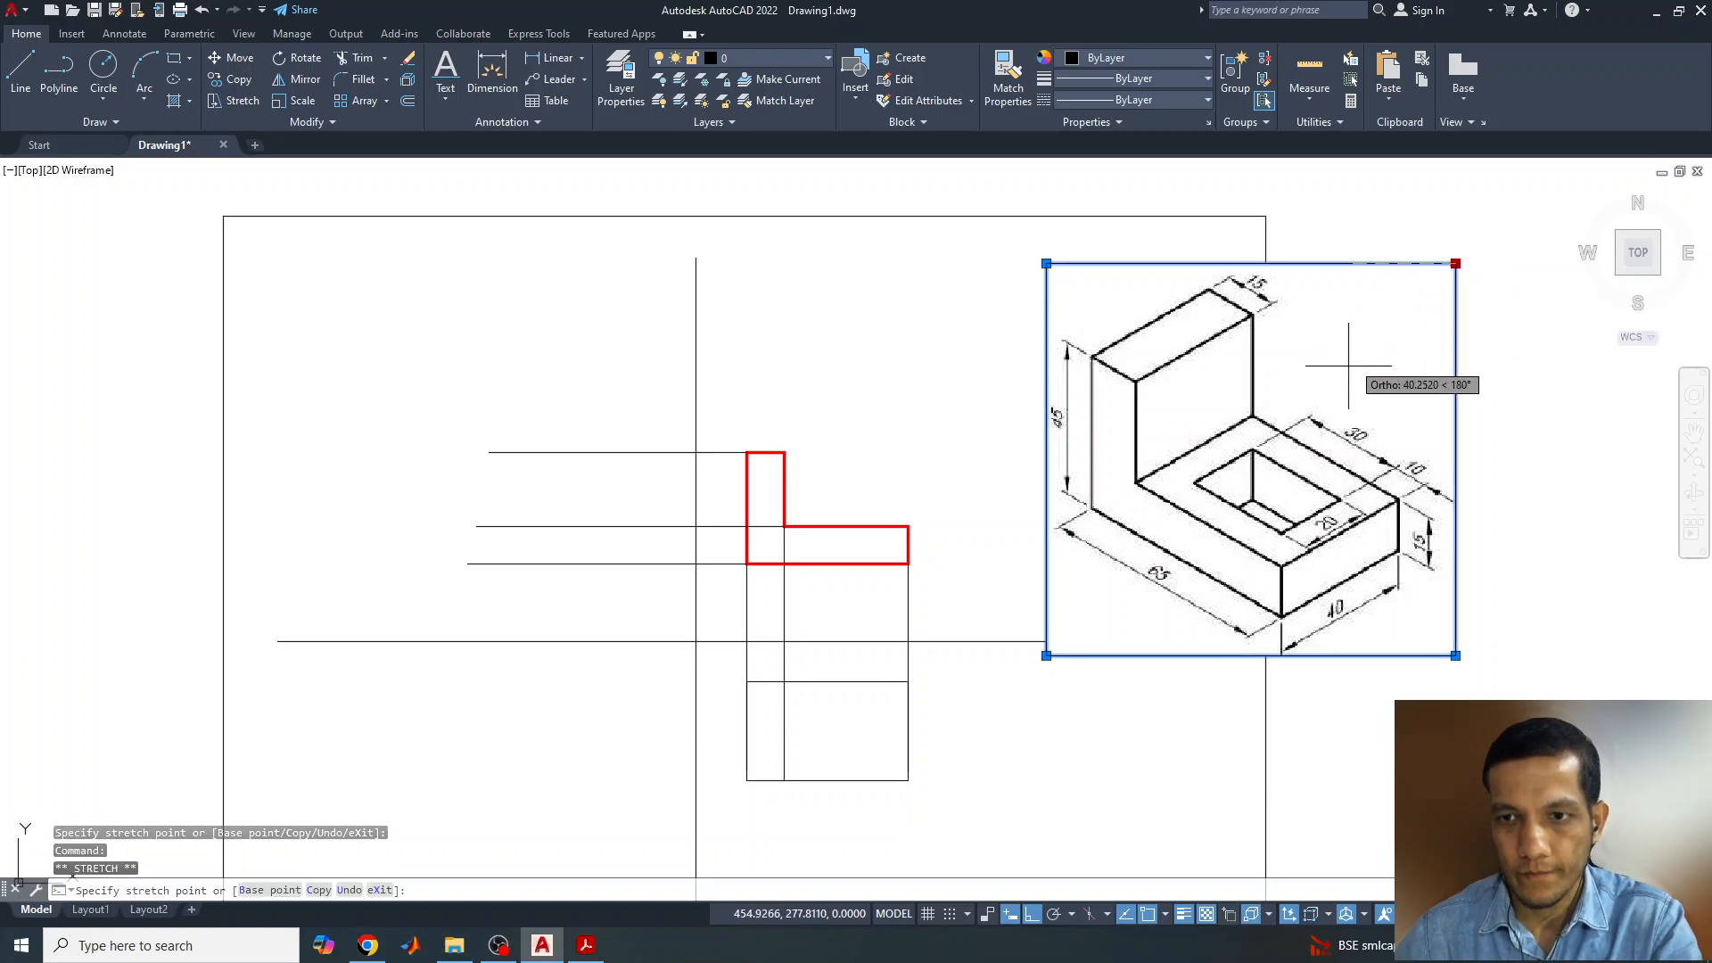
{"action": "key", "text": "F8"}
{"action": "left_click", "coordinate": [1311, 397]}
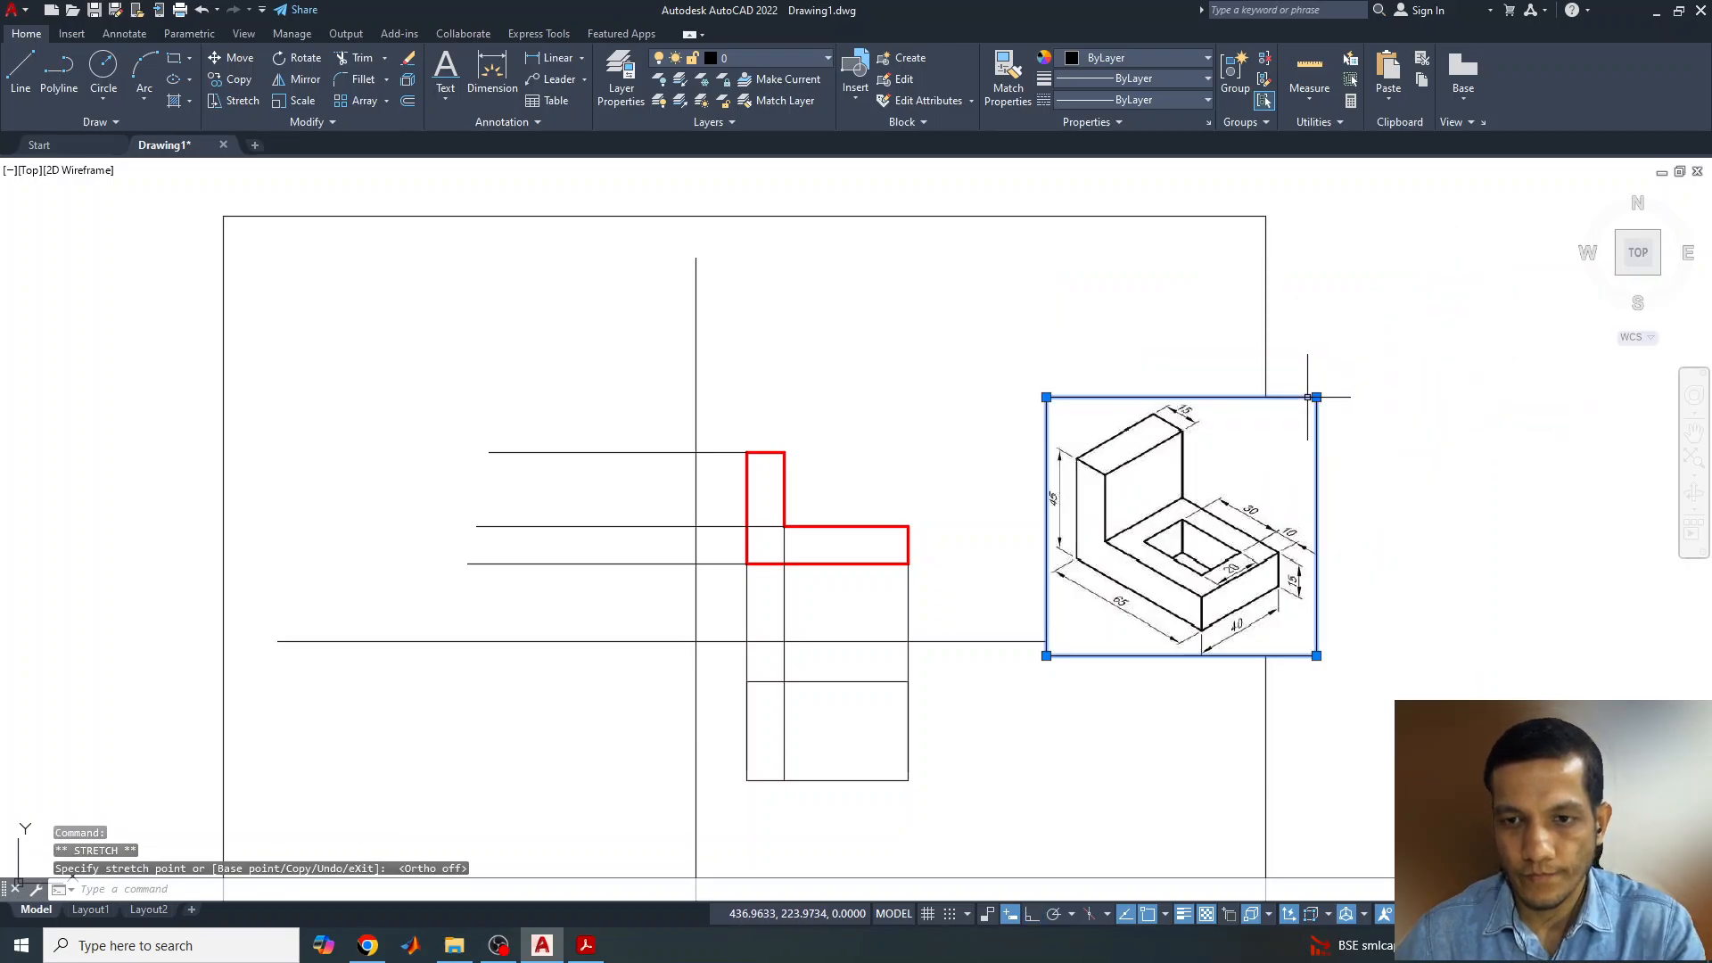
{"action": "left_click", "coordinate": [1046, 655]}
{"action": "left_click", "coordinate": [970, 728]}
{"action": "mouse_move", "coordinate": [1043, 624]}
{"action": "middle_mouse_down"}
{"action": "mouse_move", "coordinate": [1165, 500]}
{"action": "mouse_move", "coordinate": [1157, 546]}
{"action": "middle_mouse_up"}
{"action": "scroll", "coordinate": [1166, 500], "scroll_direction": "up", "scroll_amount": 2}
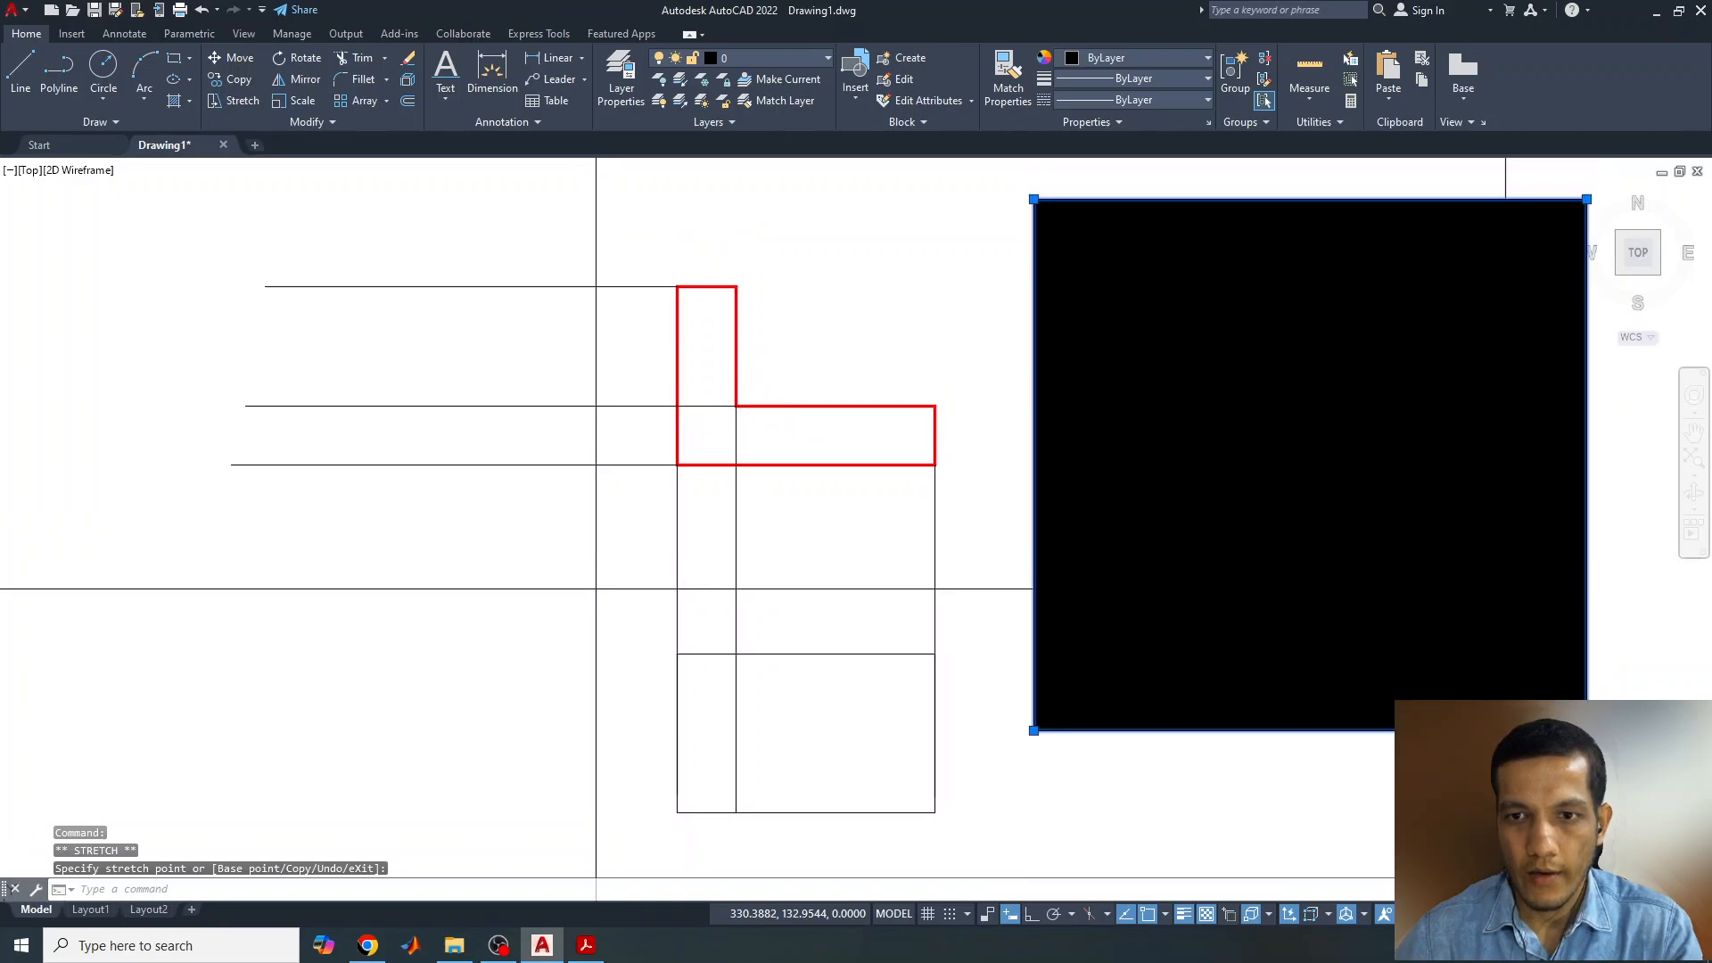
{"action": "key", "text": "Escape"}
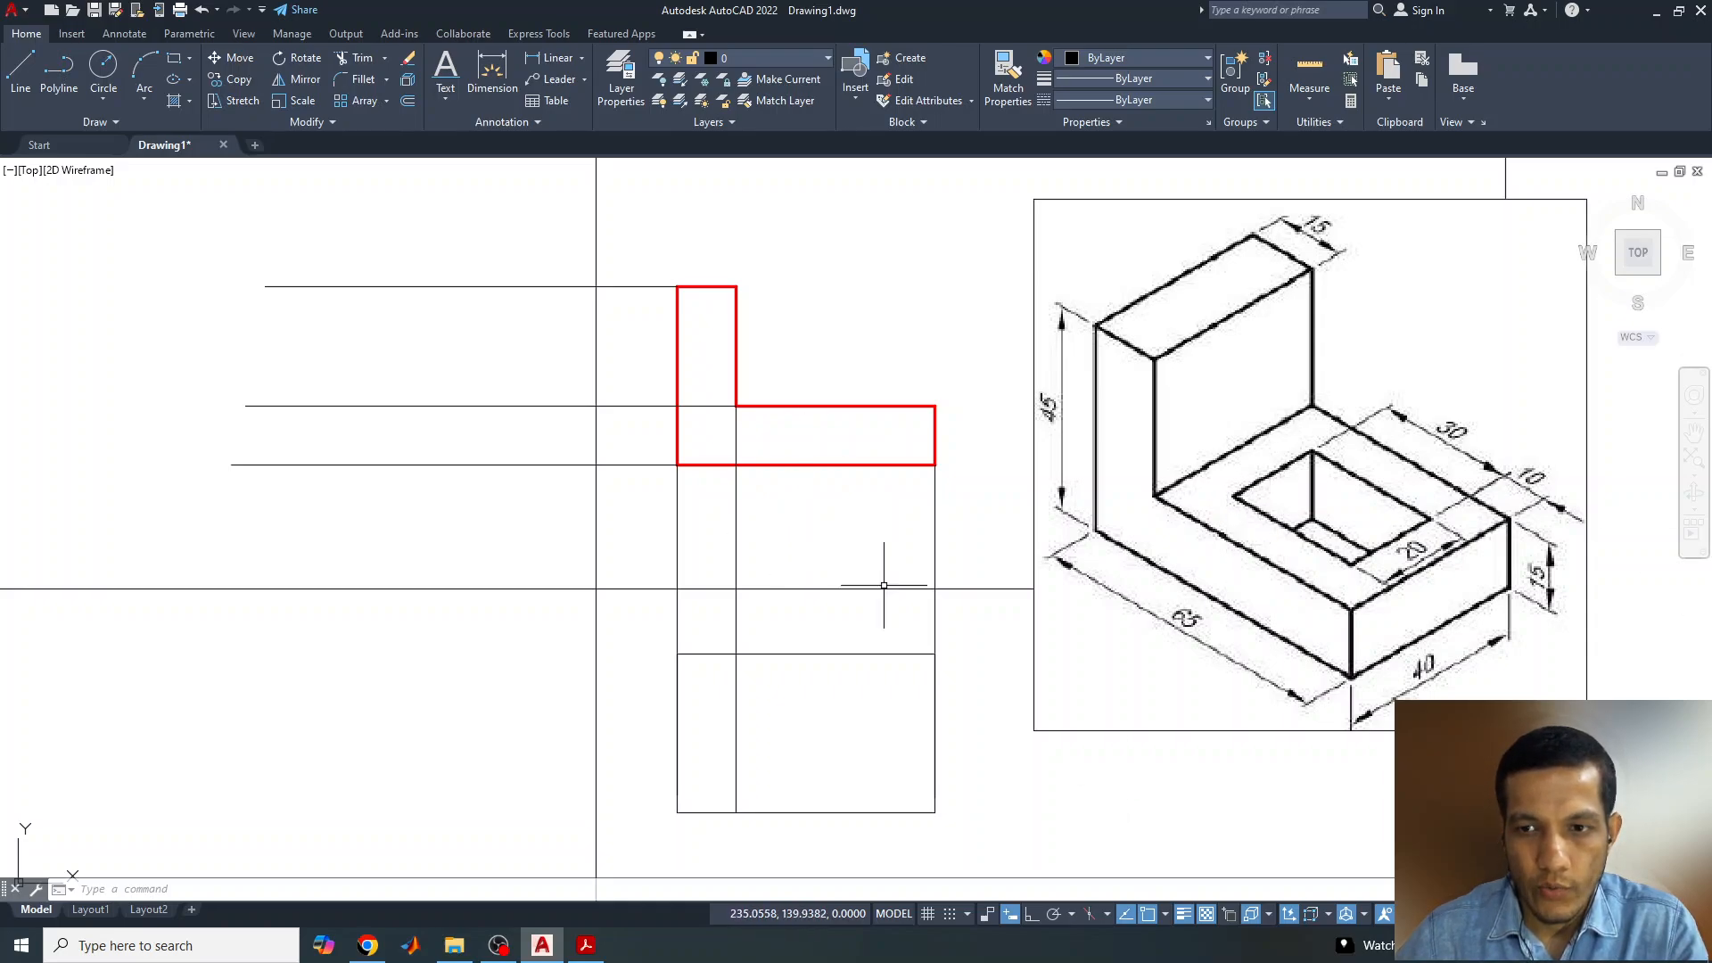
- With Ortho on, draw construction lines from the top view's top-right corner, 10 left along the edge and 10 downward
{"action": "left_click", "coordinate": [20, 72]}
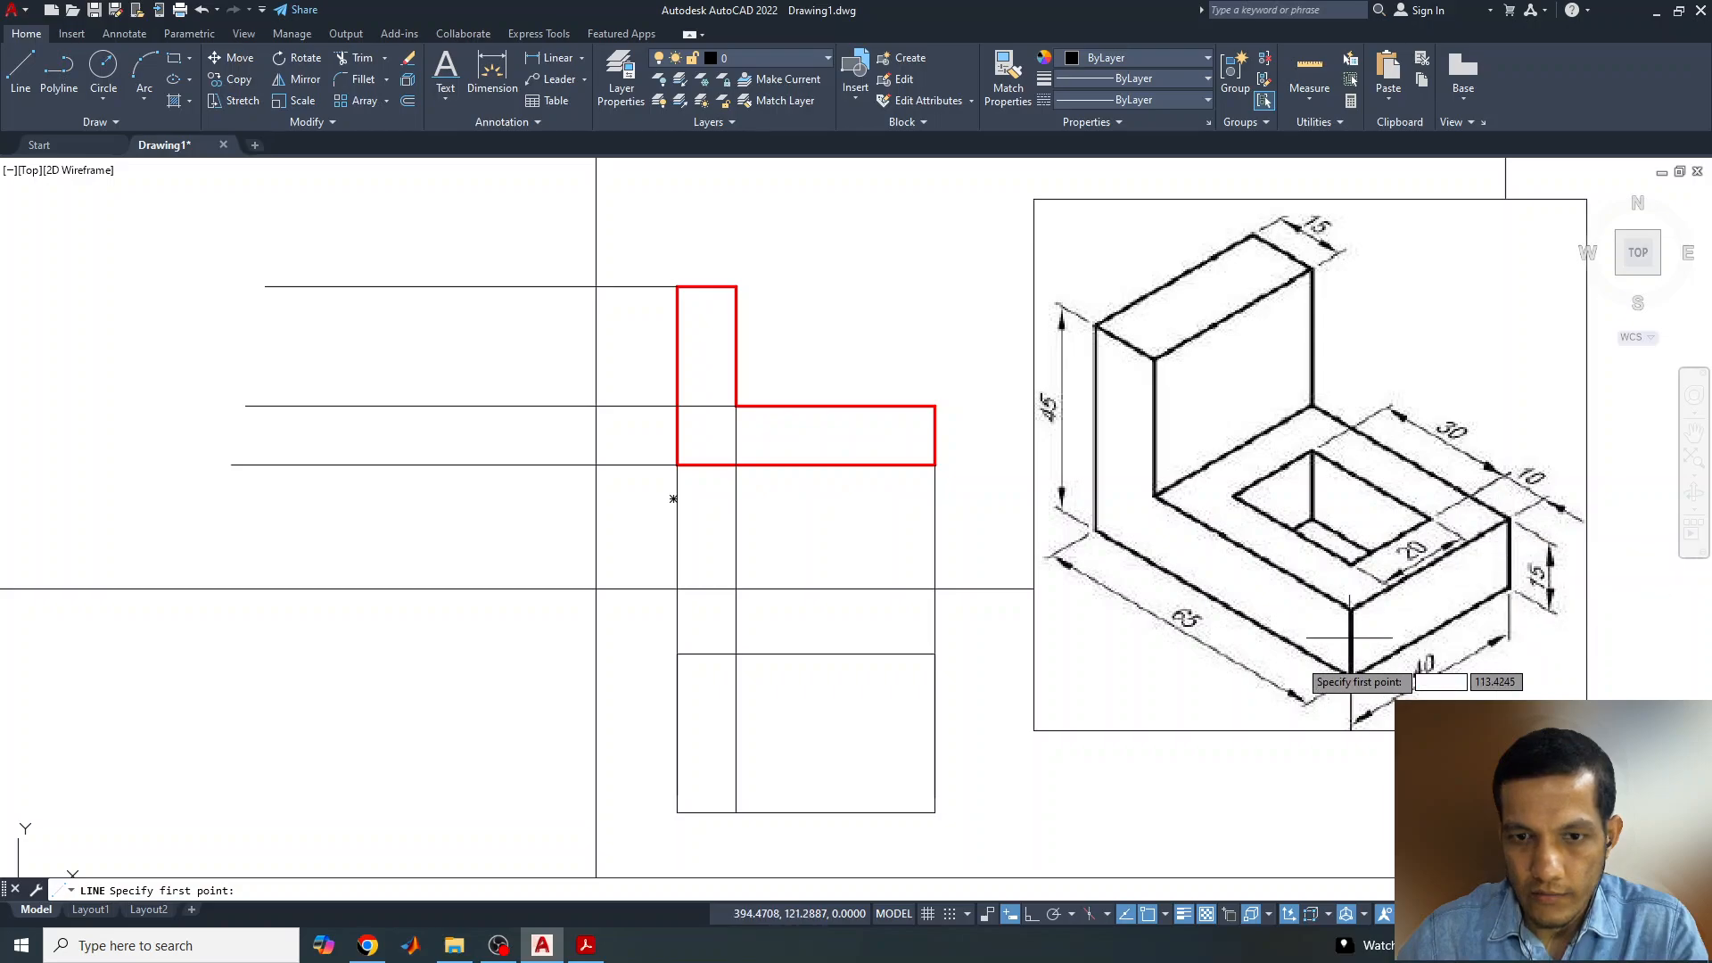
{"action": "left_click", "coordinate": [933, 653]}
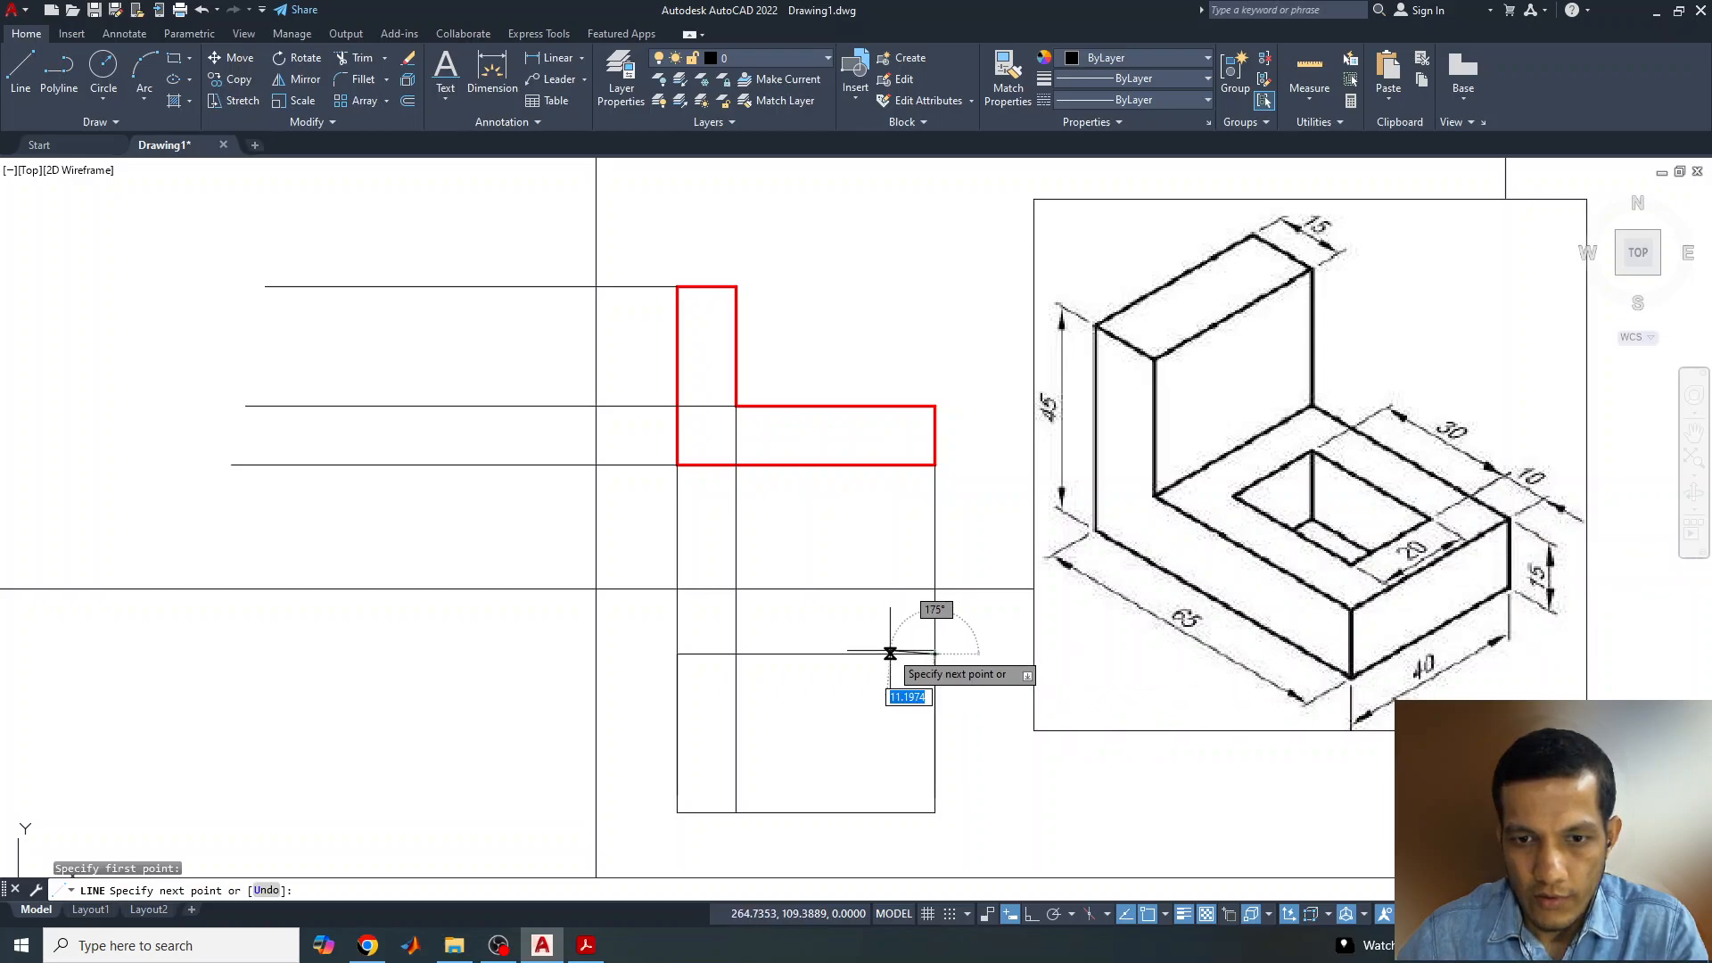
{"action": "type", "text": "10"}
{"action": "key", "text": "Return"}
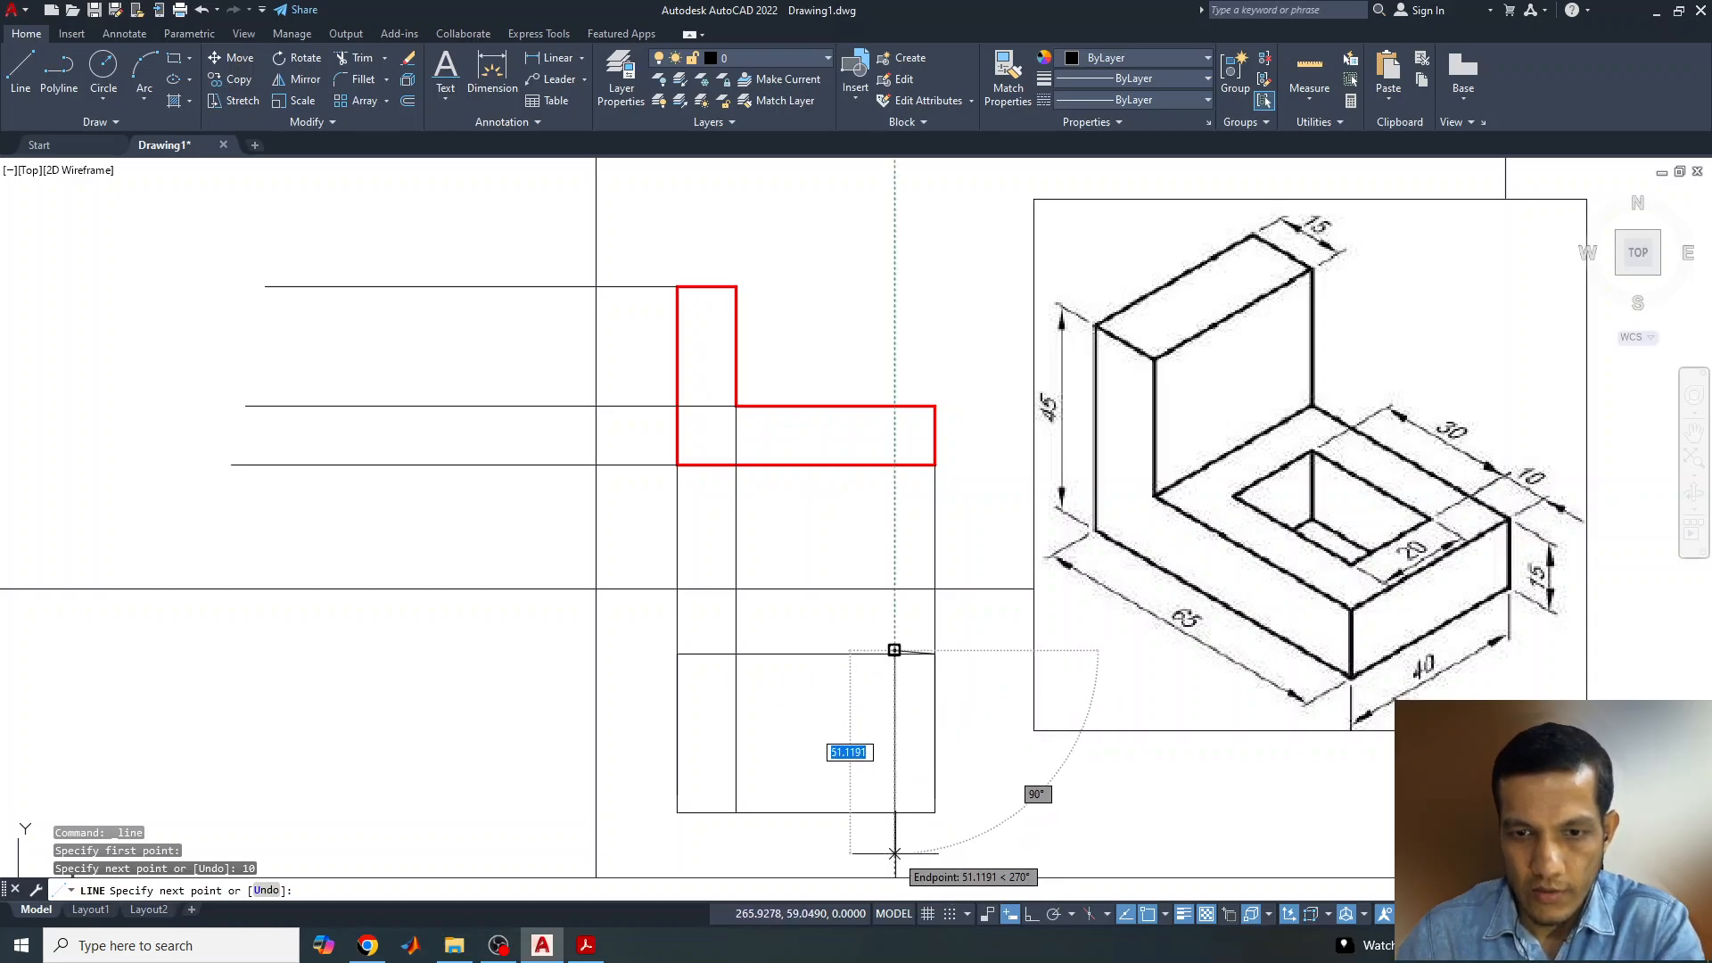
{"action": "key", "text": "F8"}
{"action": "type", "text": "u"}
{"action": "key", "text": "Return"}
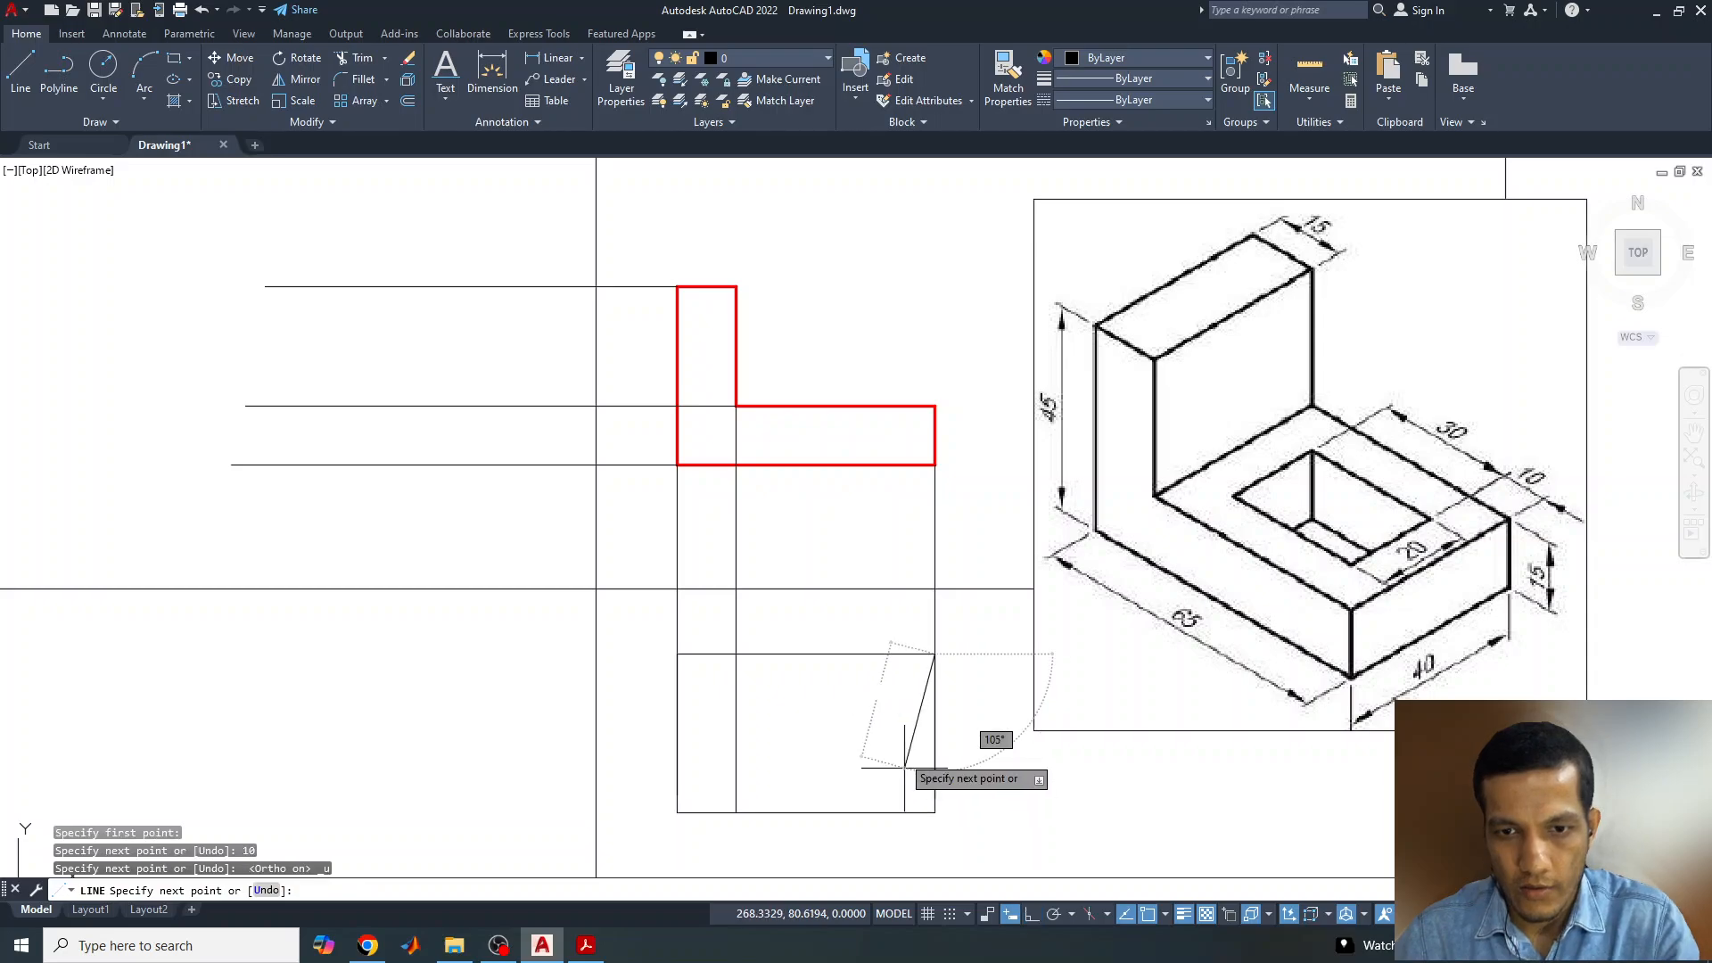
{"action": "key", "text": "F8"}
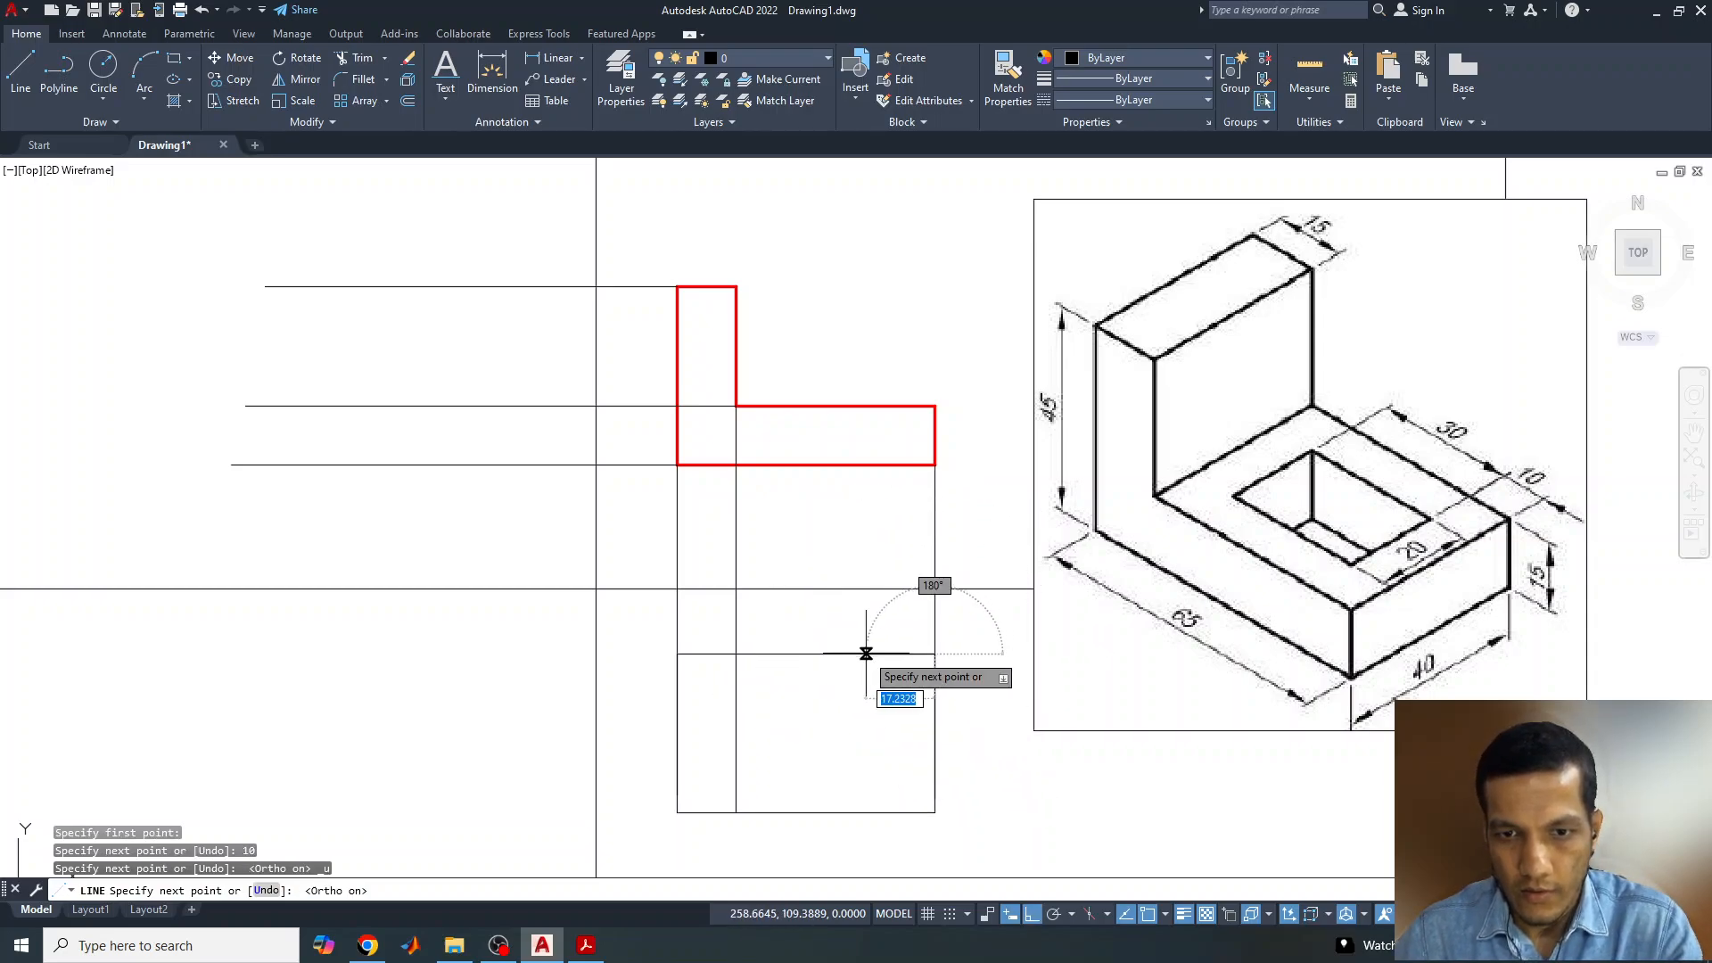
{"action": "type", "text": "10"}
{"action": "key", "text": "Return"}
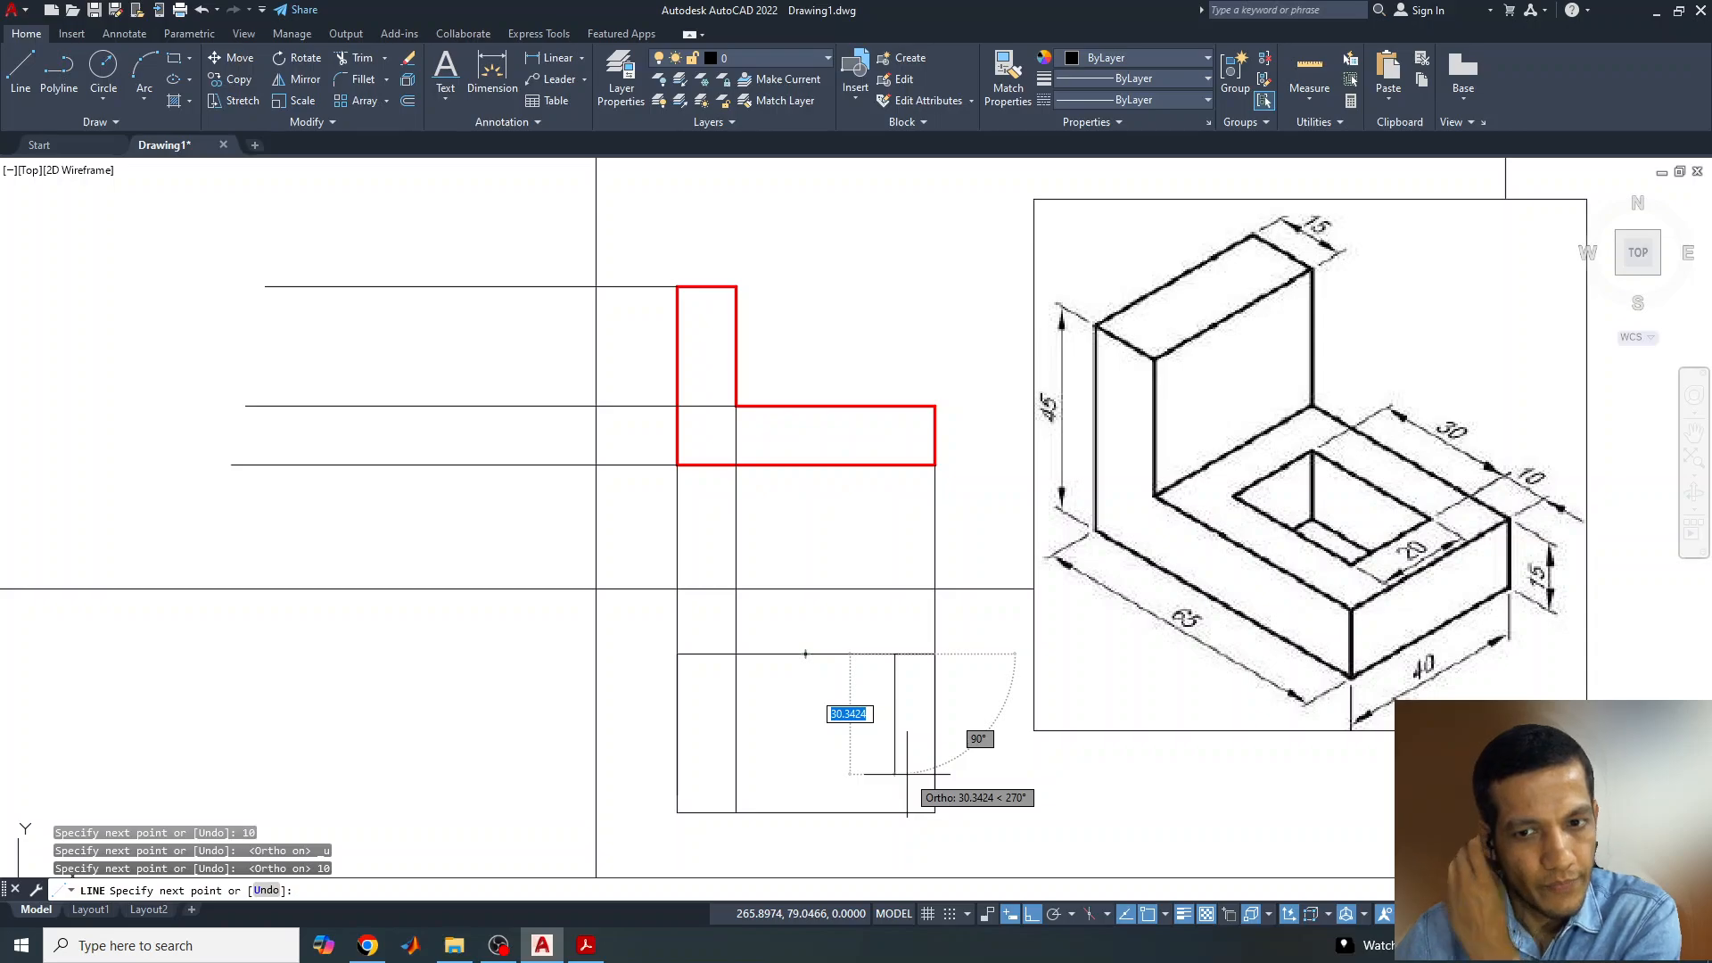
{"action": "key", "text": "Return"}
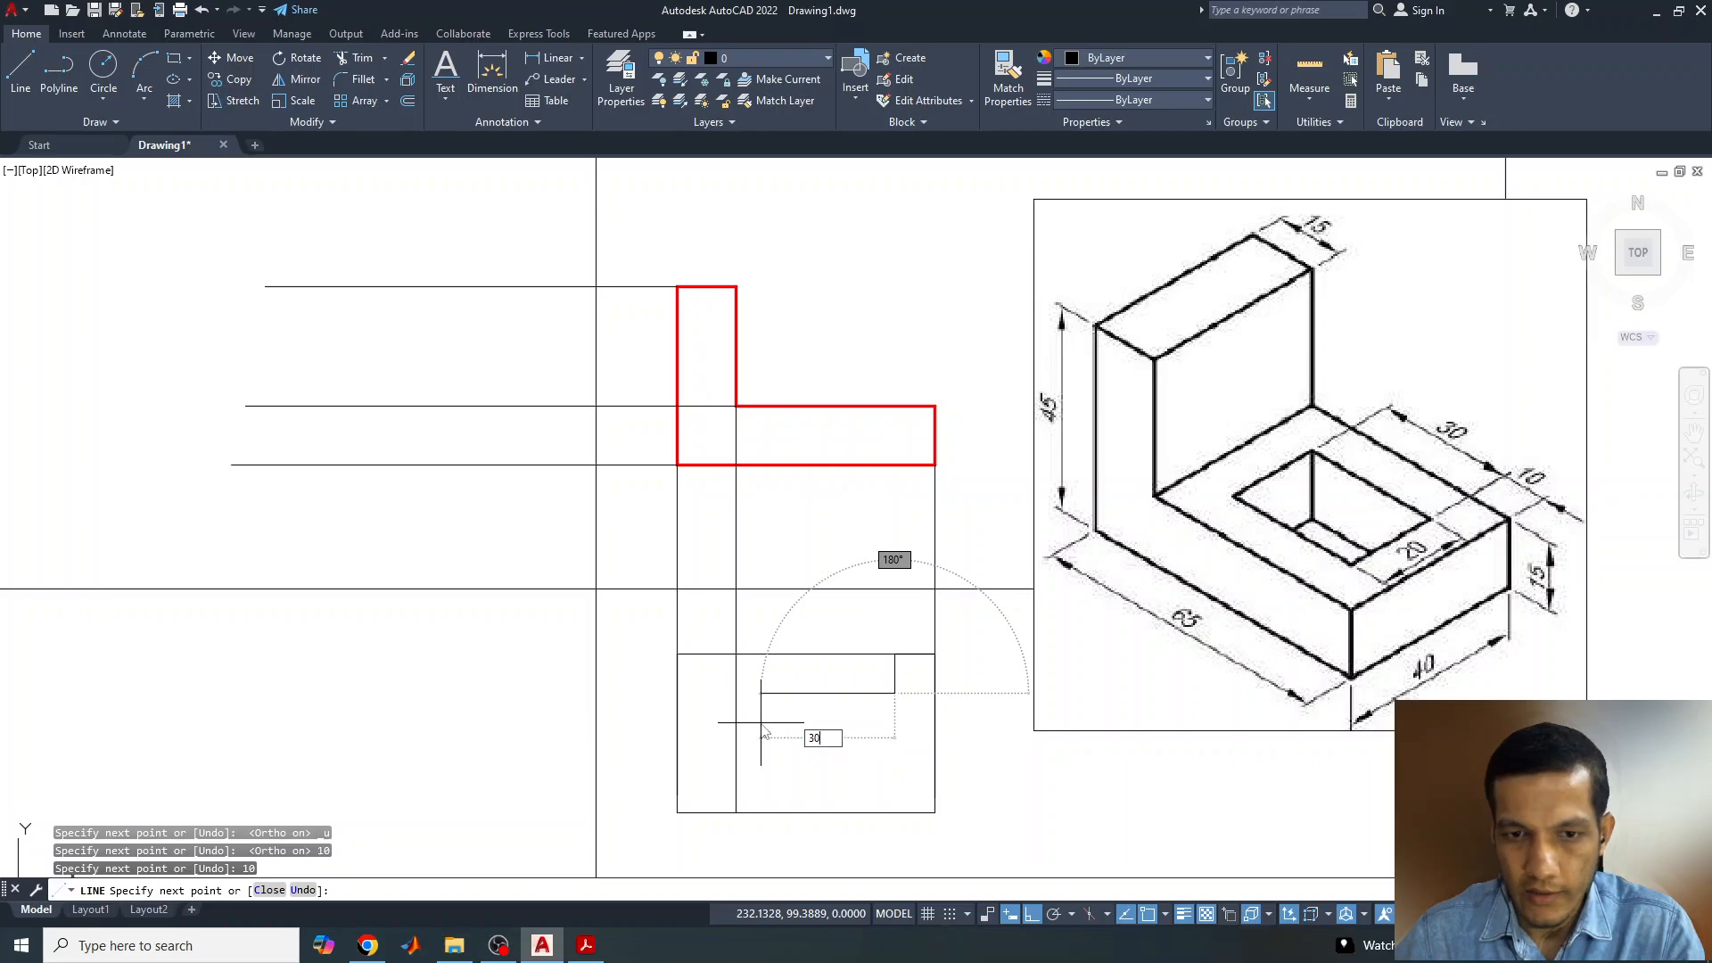
- Draw the hole's 30 by 20 rectangle in the top view, leftward and downward from the end of the construction lines
{"action": "key", "text": "Return"}
{"action": "type", "text": "2"}
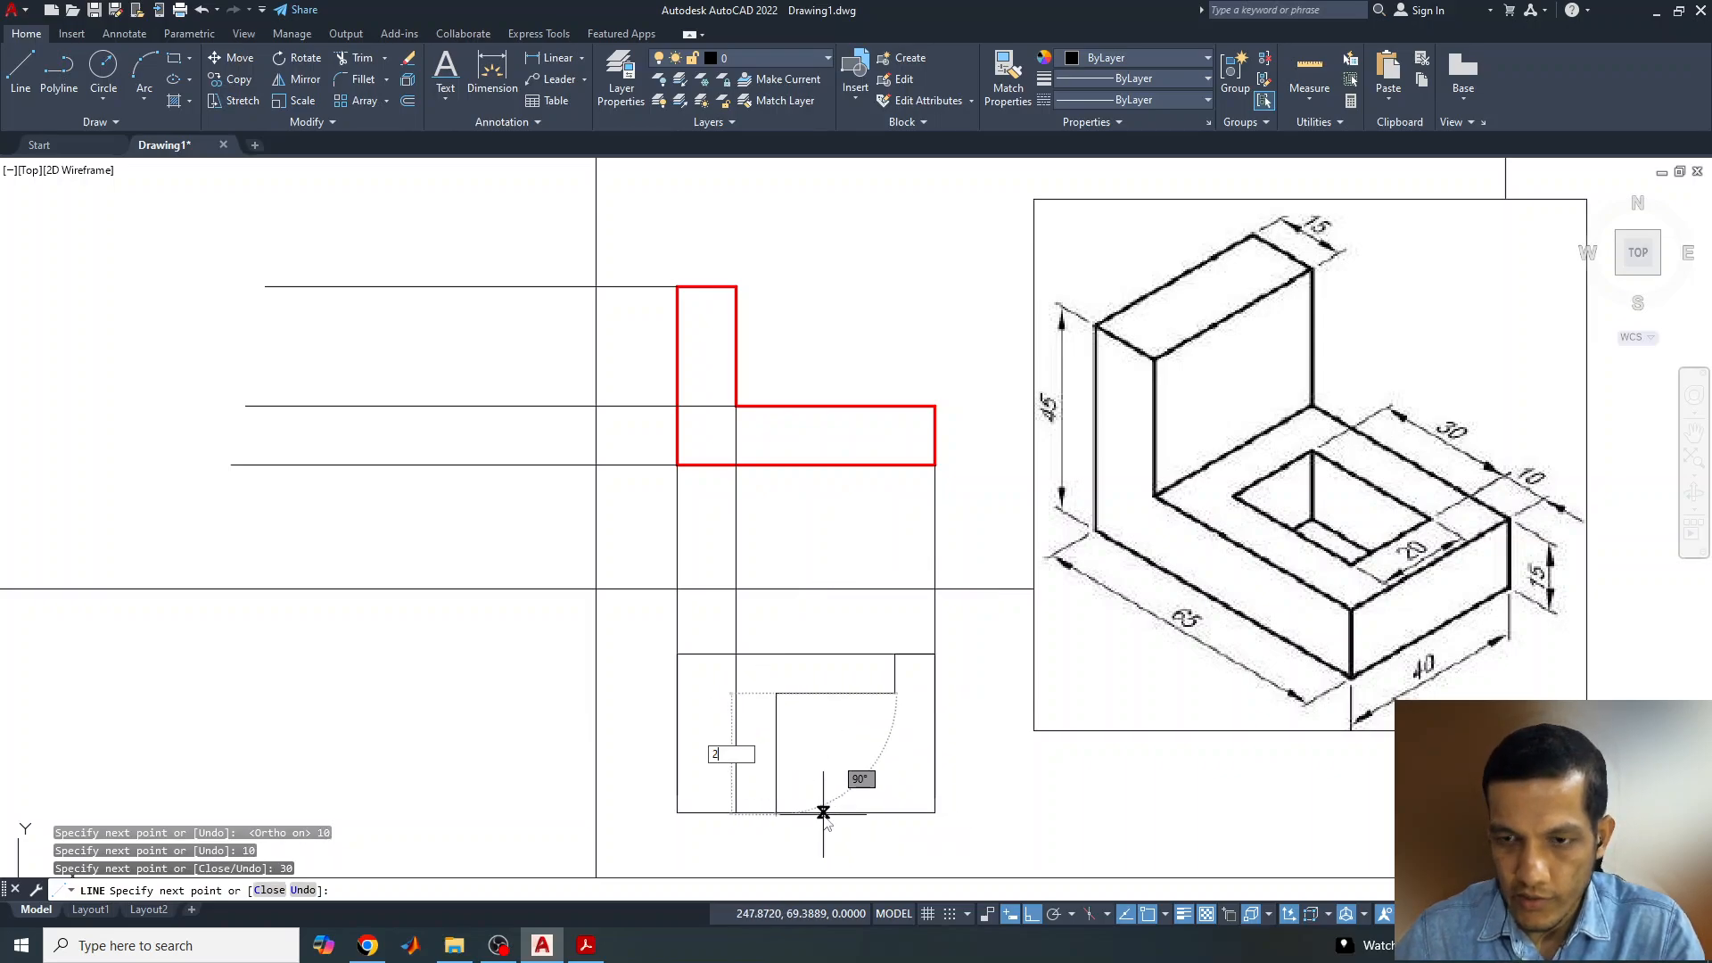
{"action": "type", "text": "0"}
{"action": "key", "text": "Return"}
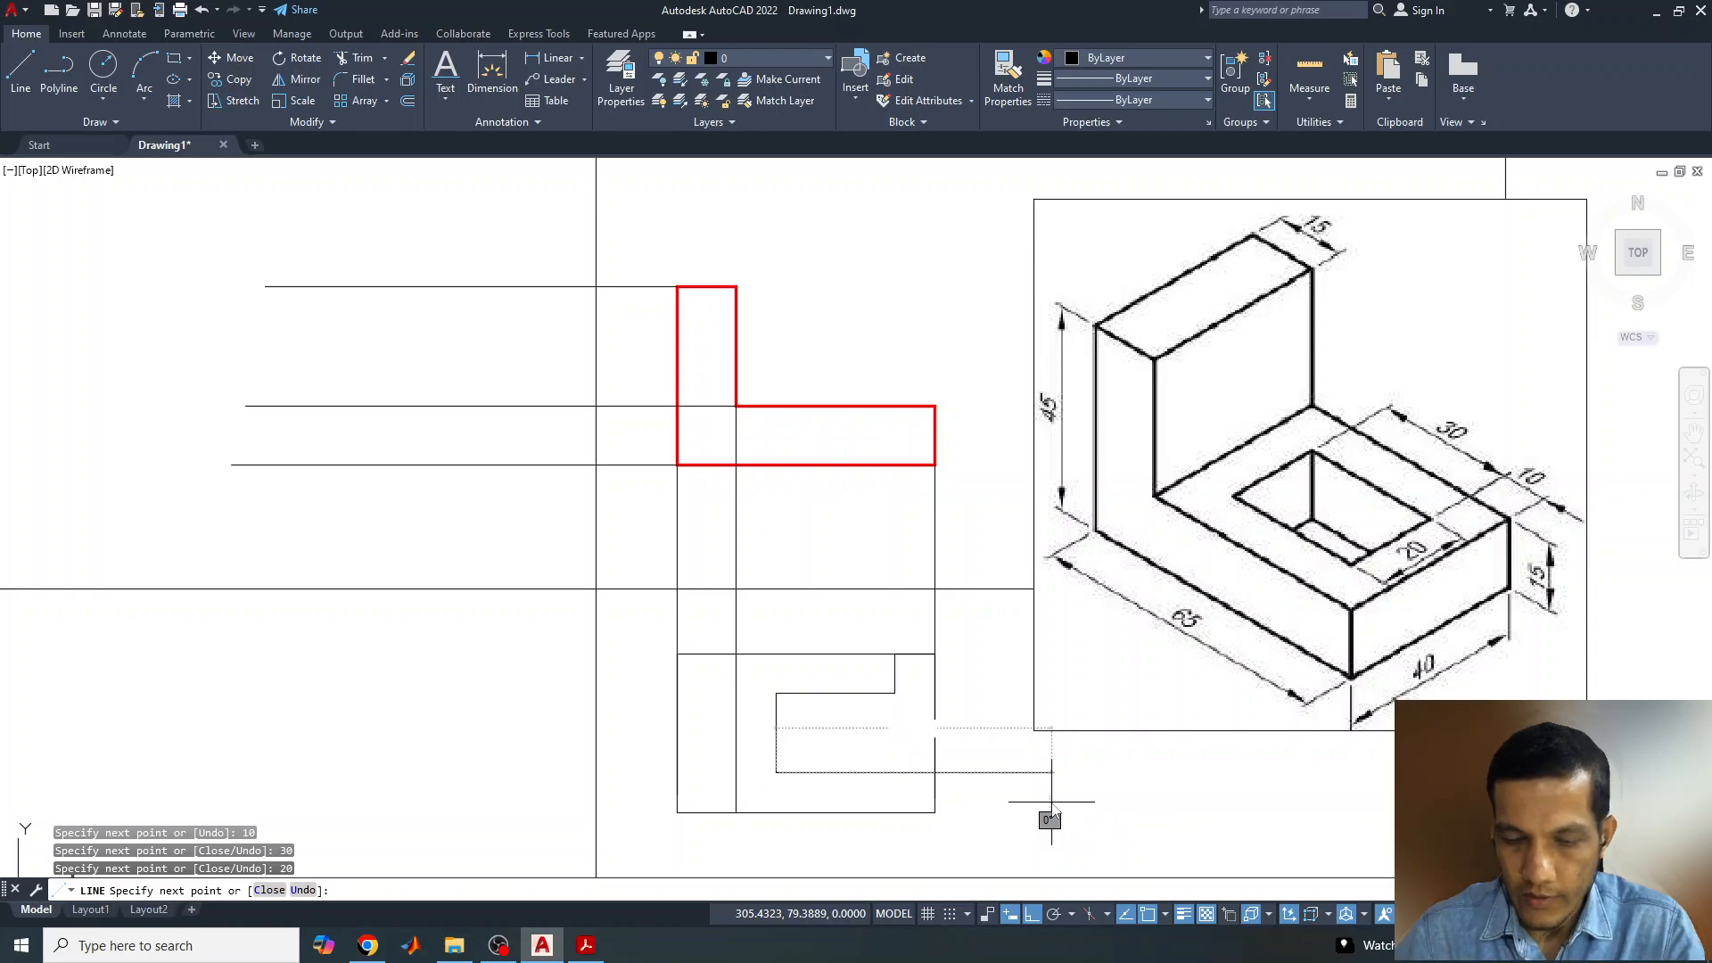
{"action": "type", "text": "30"}
{"action": "key", "text": "Return"}
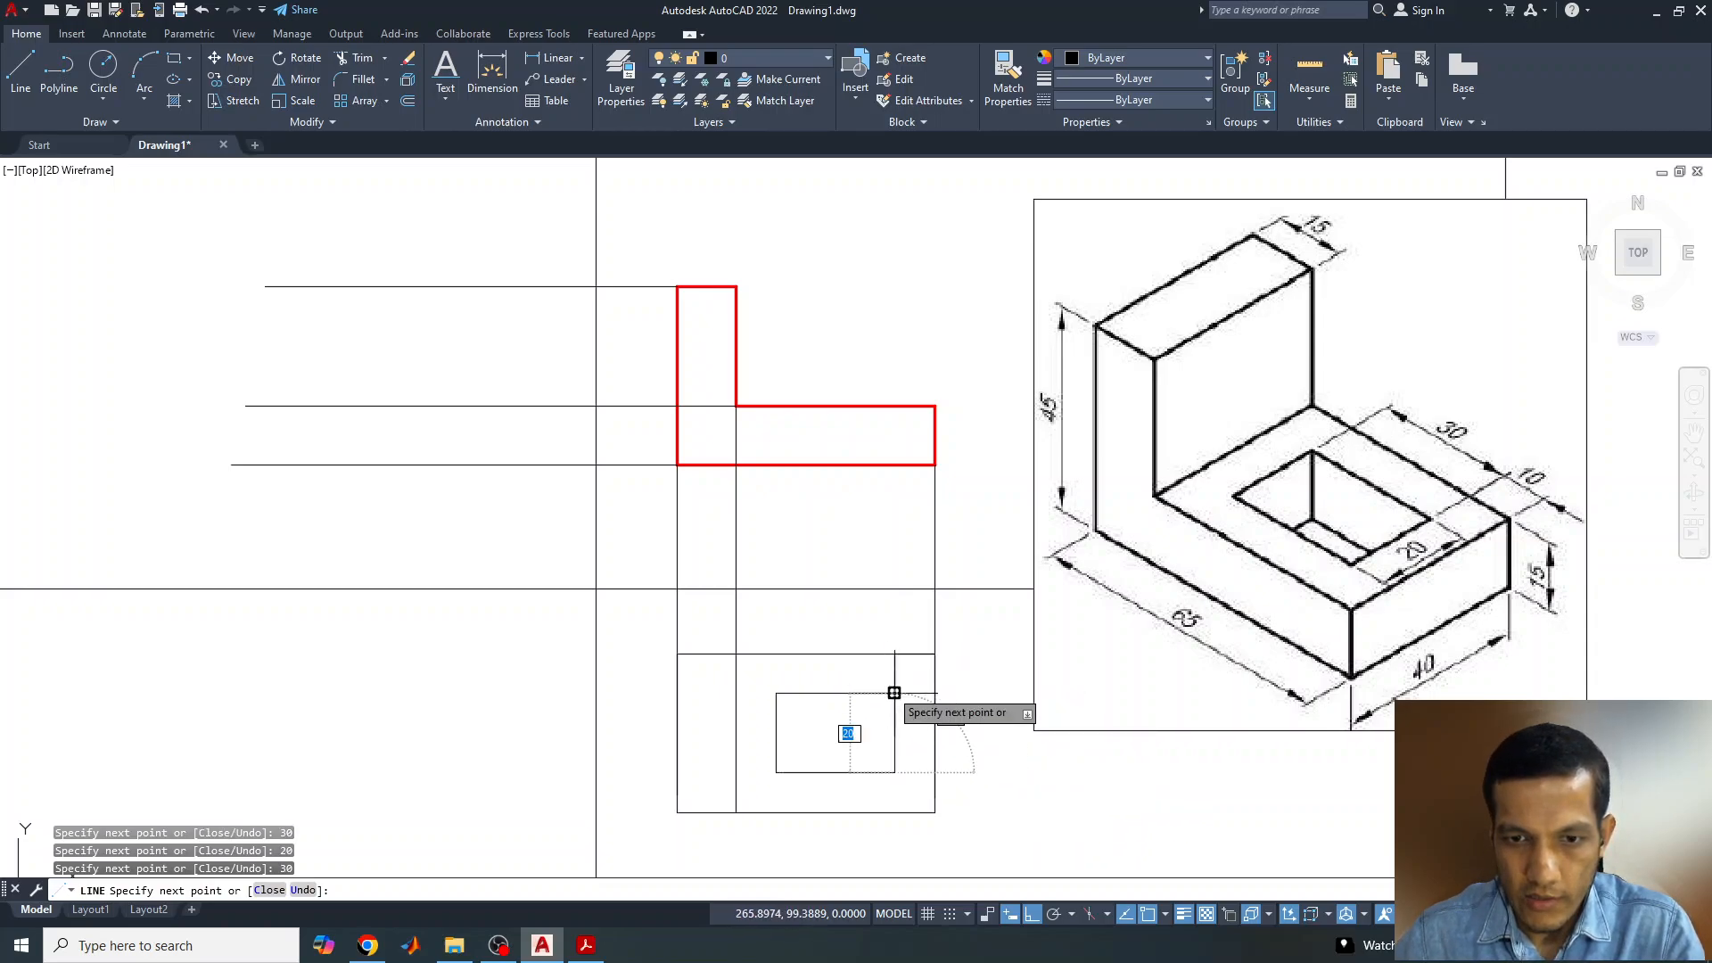
{"action": "left_click", "coordinate": [895, 692]}
{"action": "key", "text": "Return"}
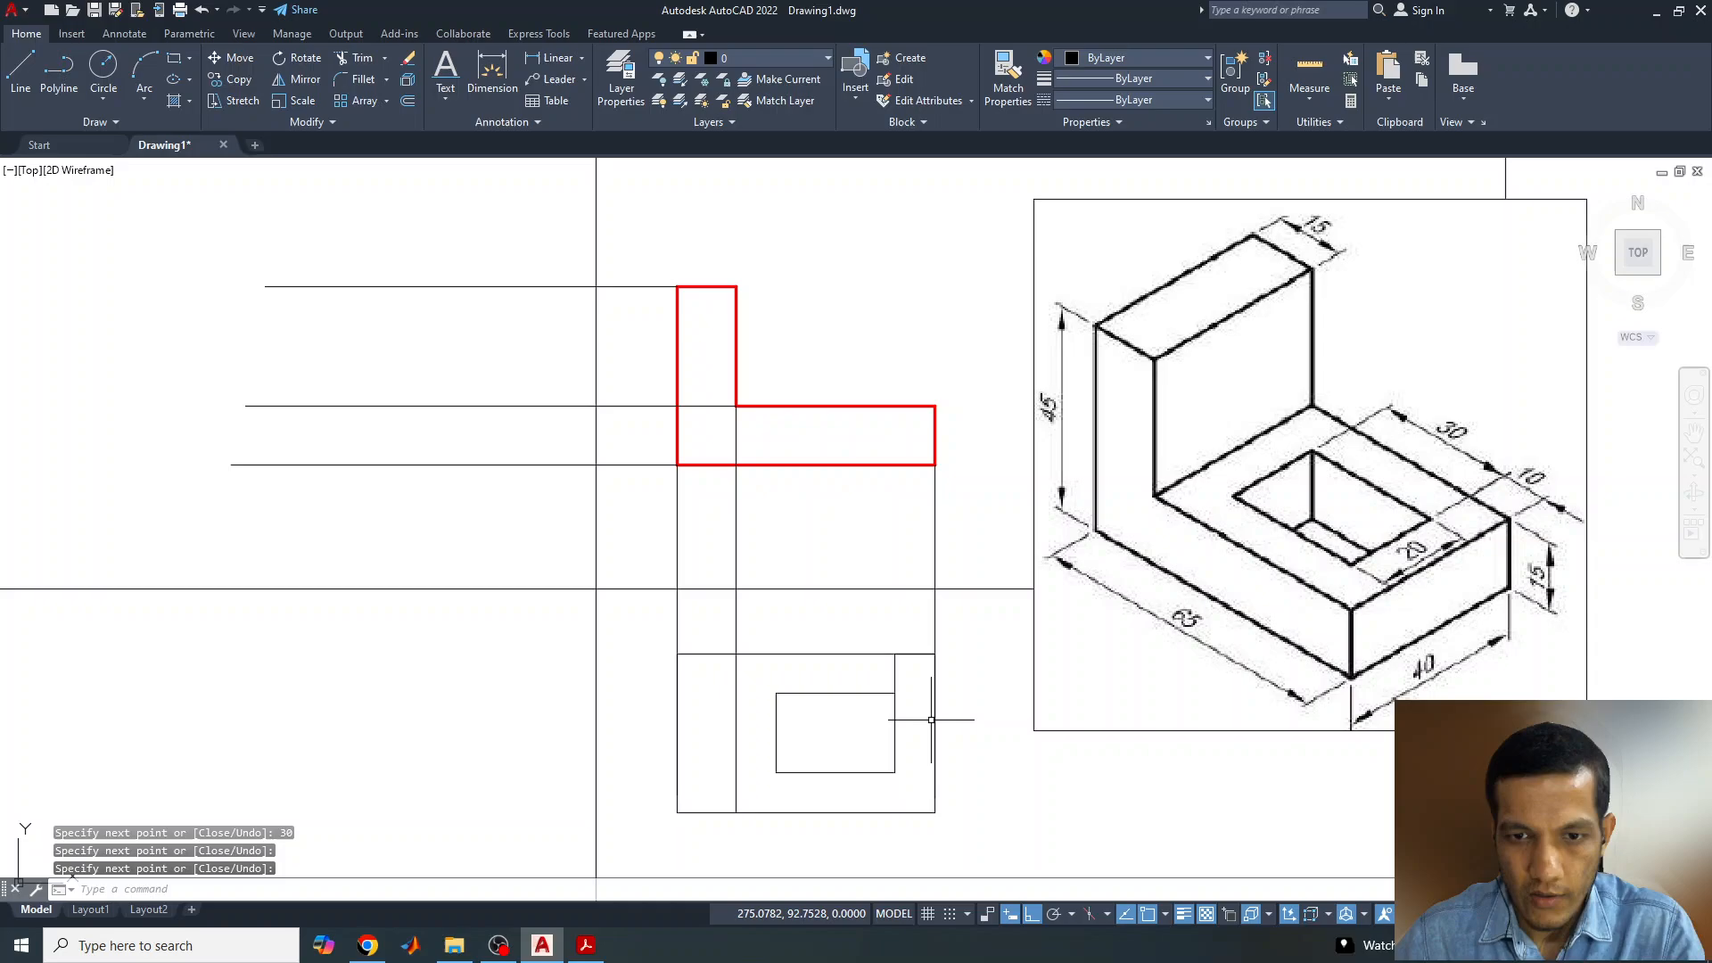
- Erase the two 10-long construction lines between the top view's outer corner and the hole rectangle
{"action": "left_click", "coordinate": [895, 681]}
{"action": "key", "text": "Delete"}
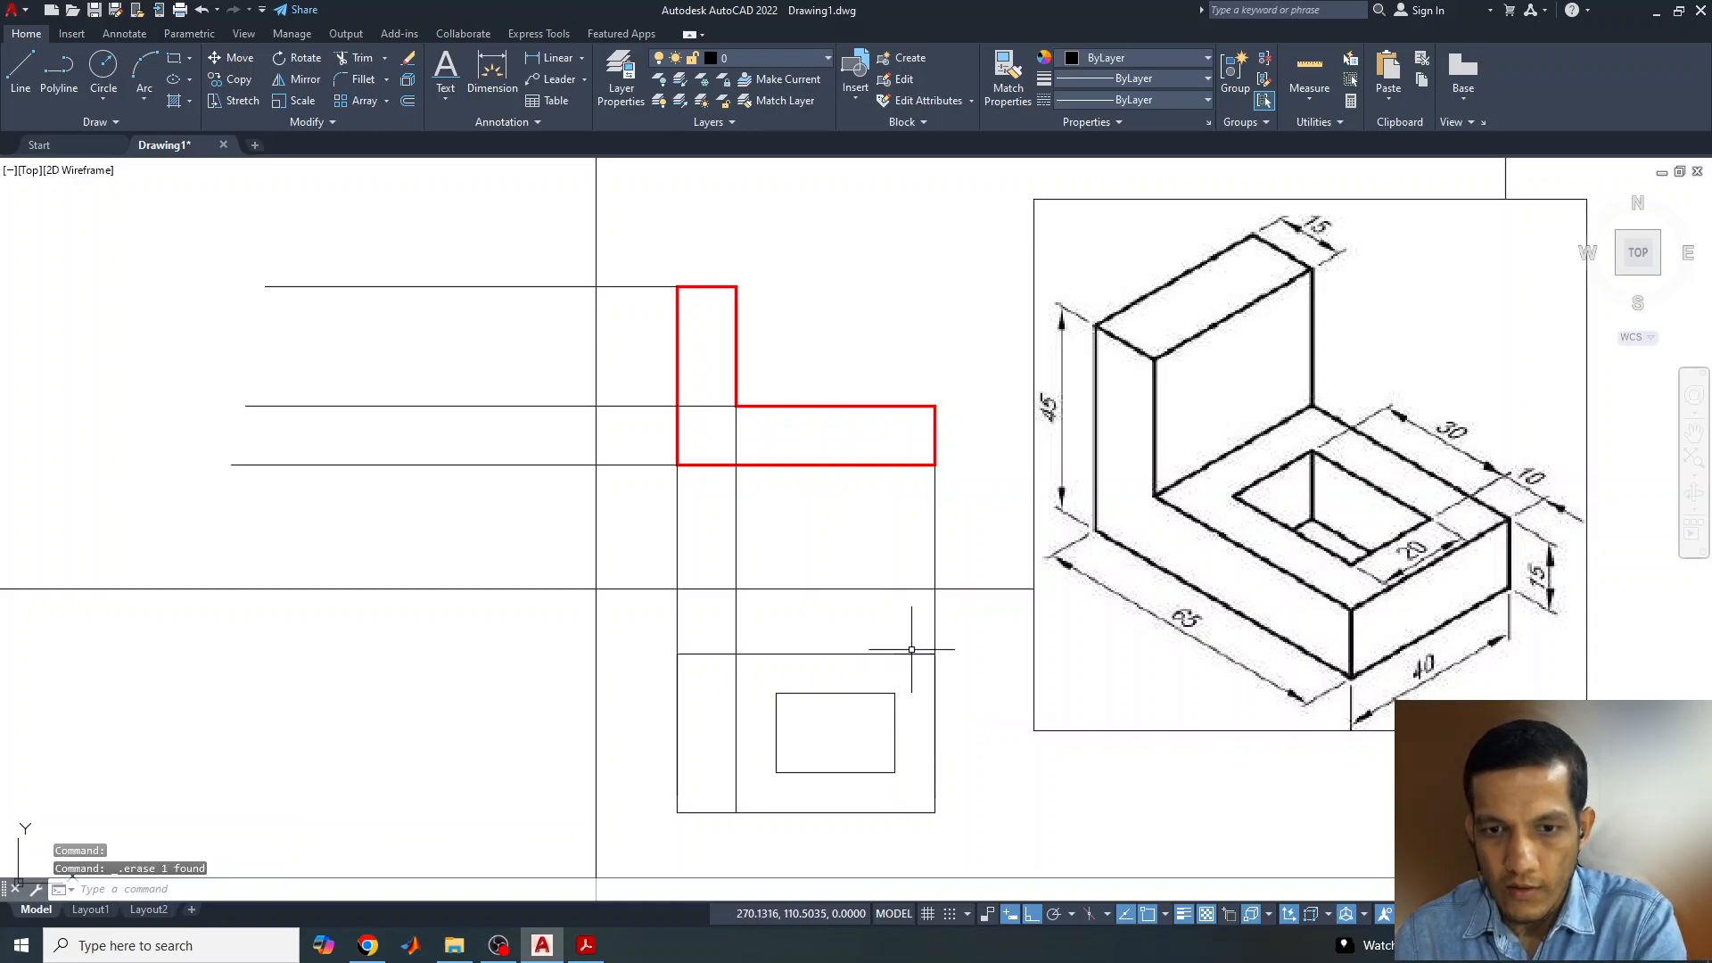
{"action": "left_click", "coordinate": [911, 653]}
{"action": "key", "text": "Delete"}
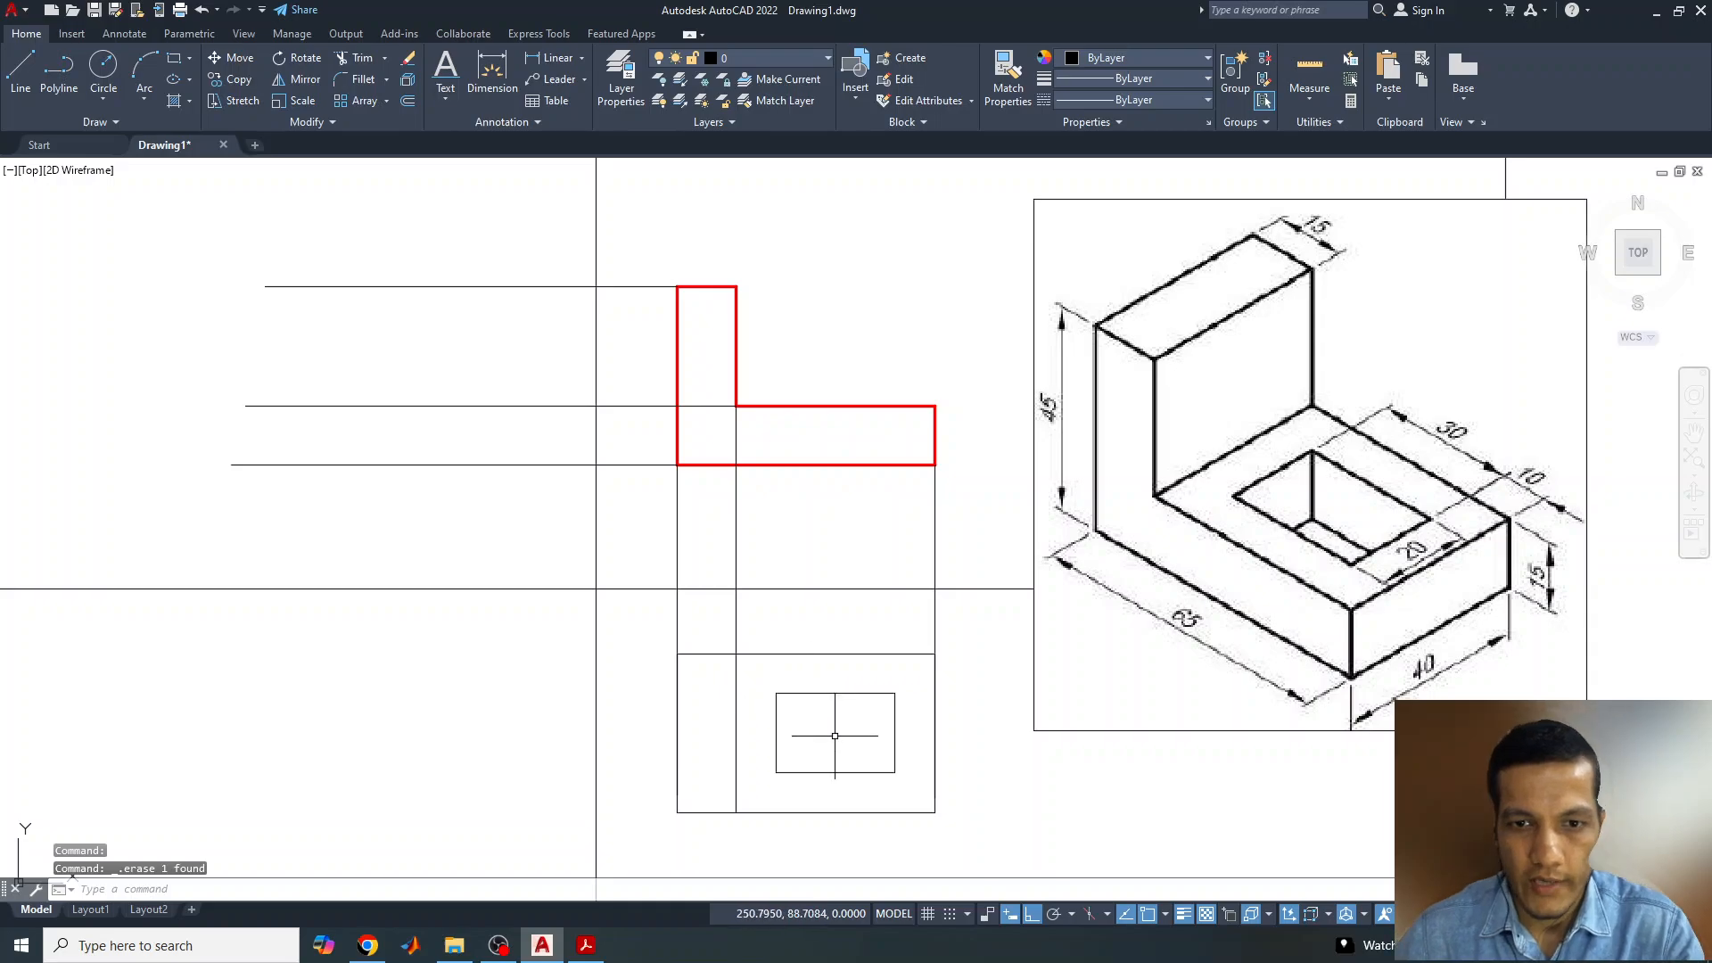
- Draw vertical projection lines from the hole rectangle's two upper corners up to the front view's bottom edge
{"action": "left_click", "coordinate": [19, 76]}
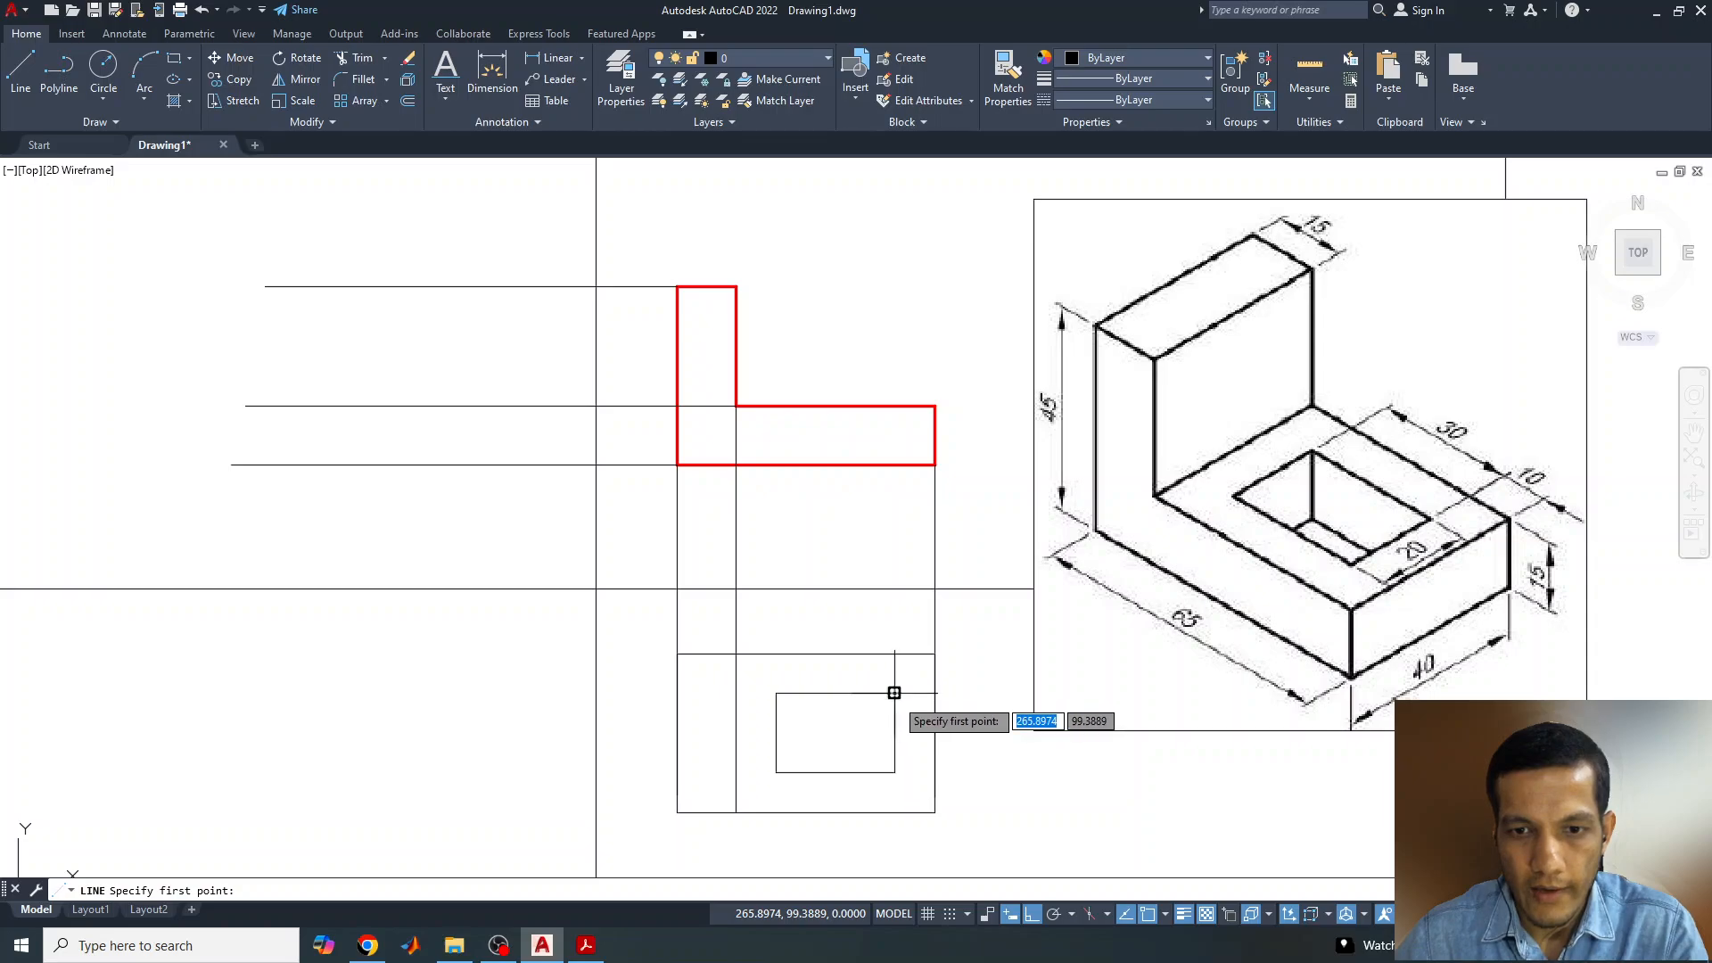
{"action": "left_click", "coordinate": [894, 464]}
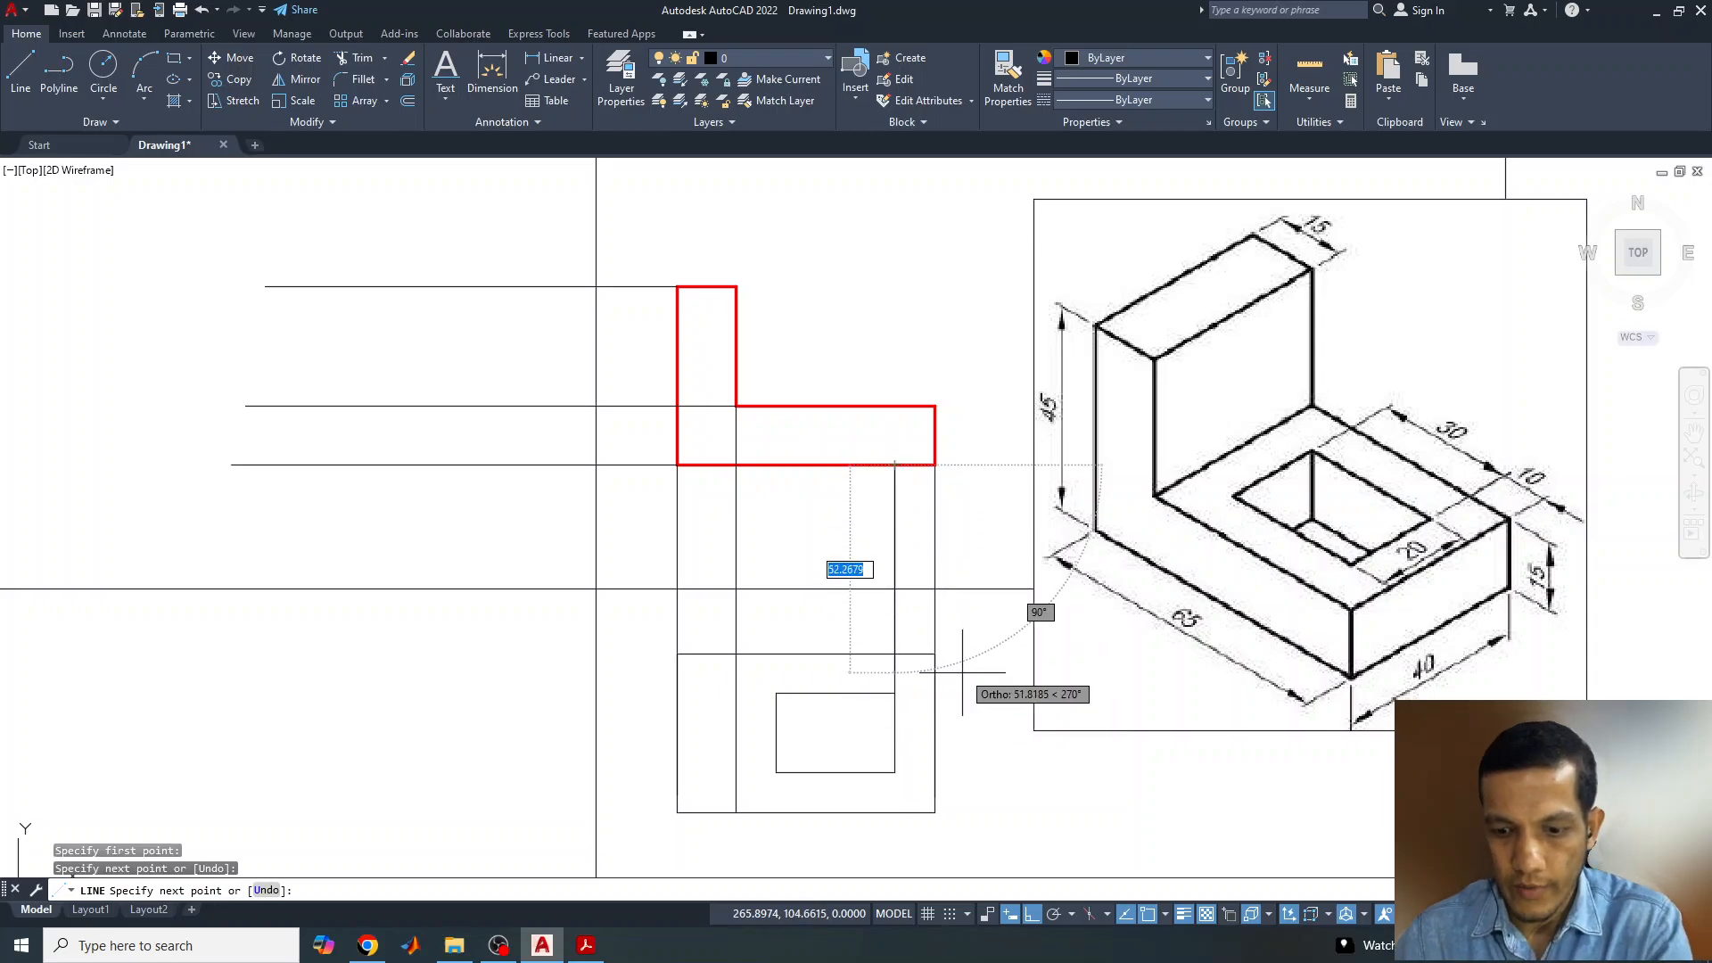
{"action": "key", "text": "Return"}
{"action": "key", "text": "Return"}
{"action": "left_click", "coordinate": [777, 693]}
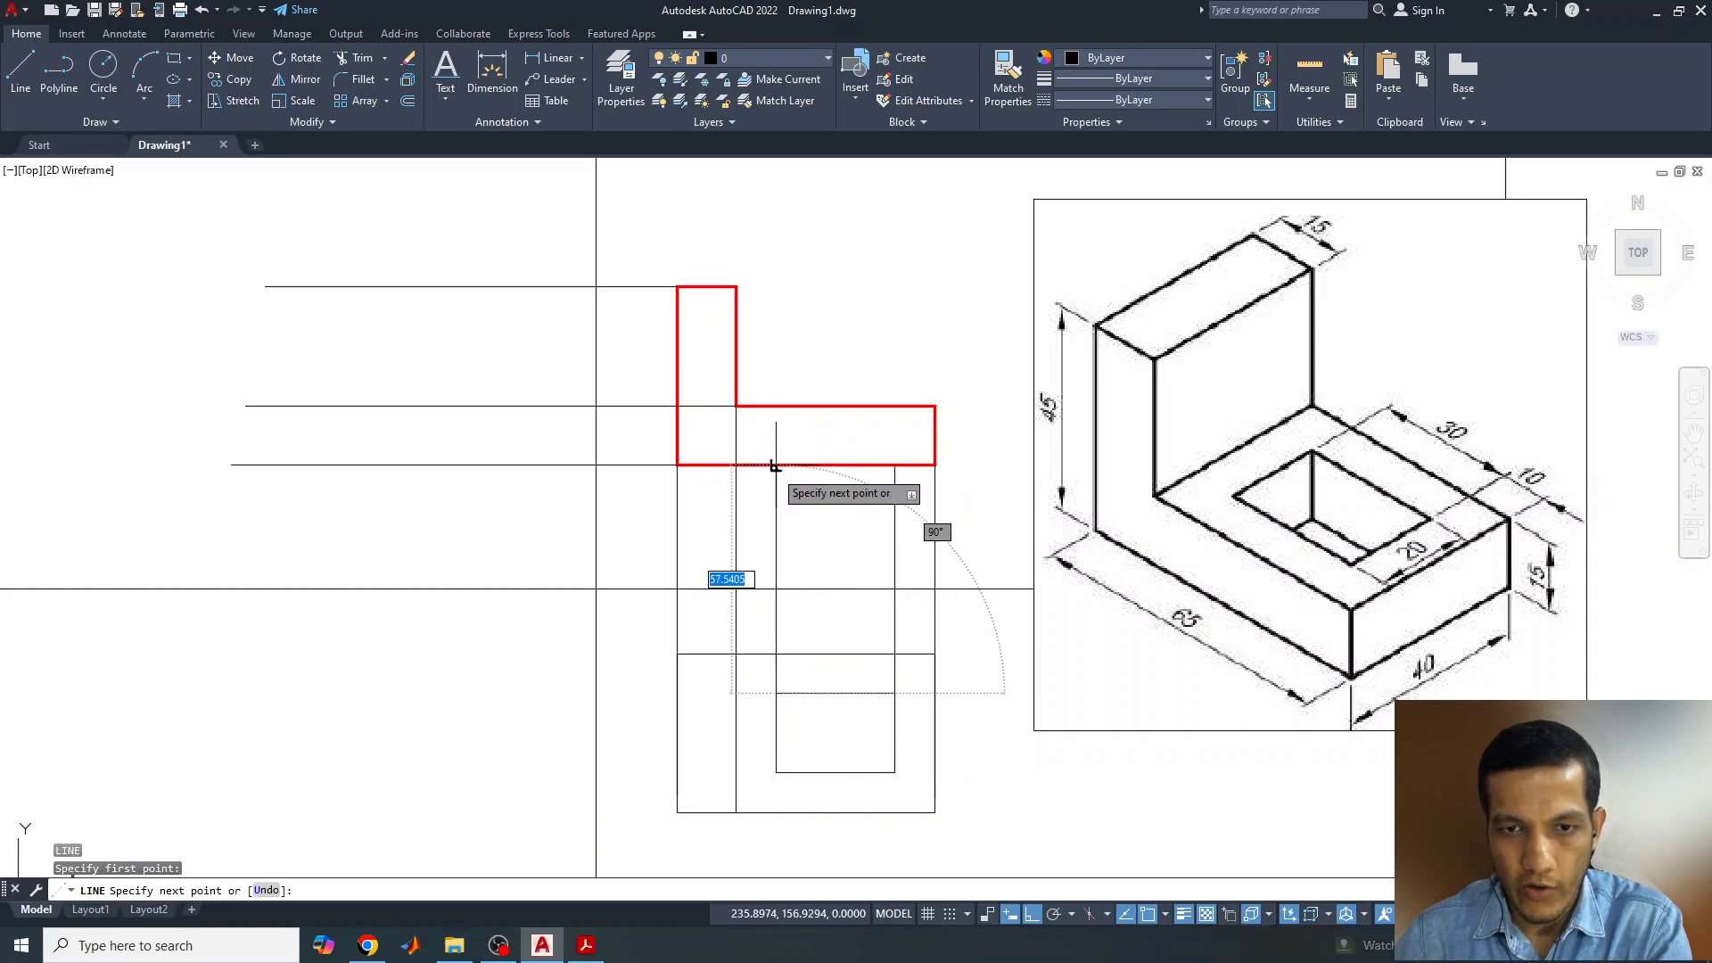
{"action": "left_click", "coordinate": [777, 465]}
{"action": "key", "text": "Return"}
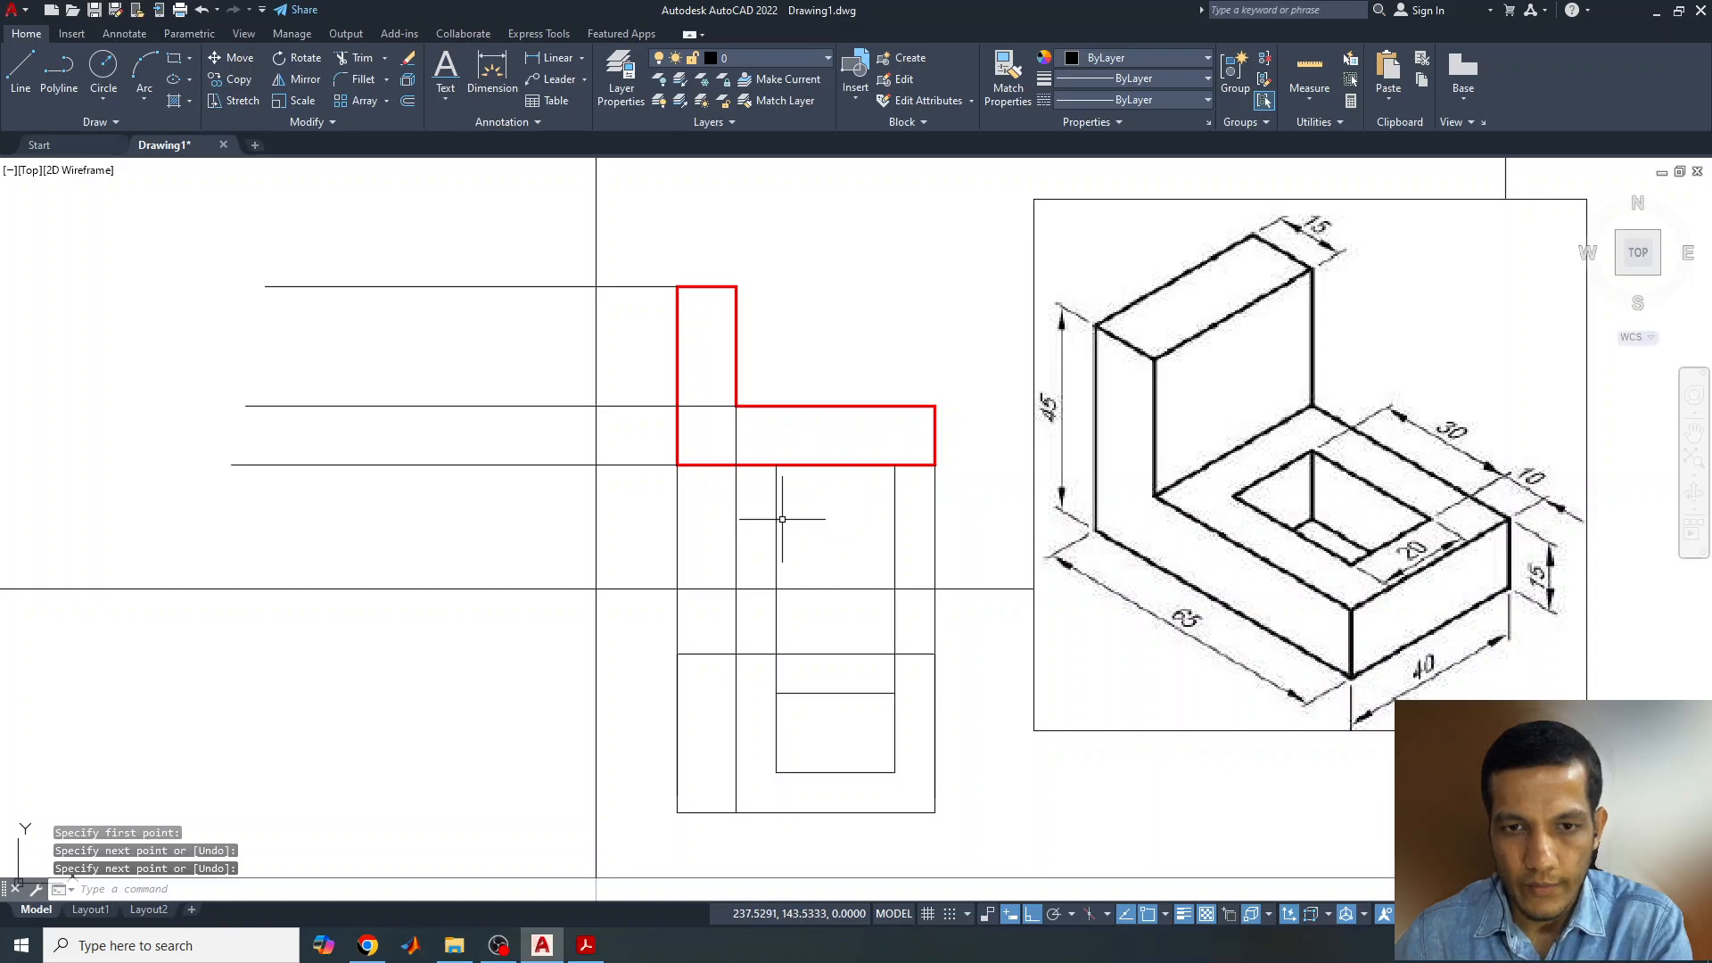
- Draw the hole's two vertical edges in the front view, between the base's bottom and top edges at the projection lines
{"action": "key", "text": "Return"}
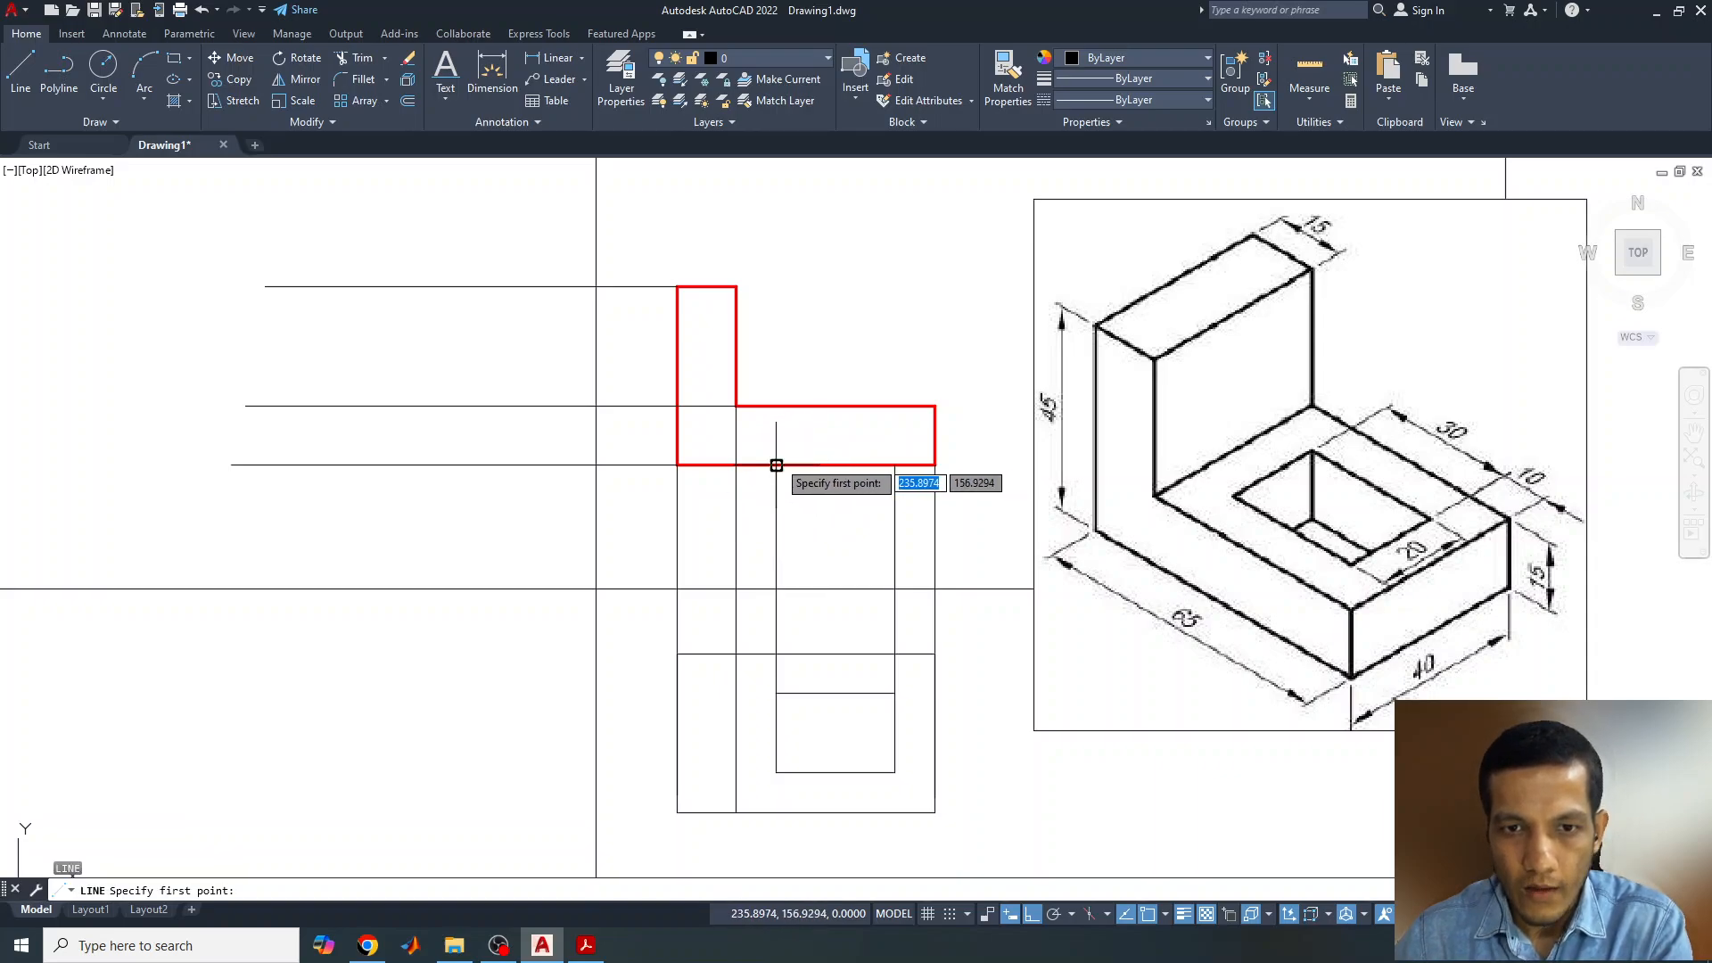
{"action": "left_click", "coordinate": [777, 465]}
{"action": "left_click", "coordinate": [779, 407]}
{"action": "key", "text": "Return"}
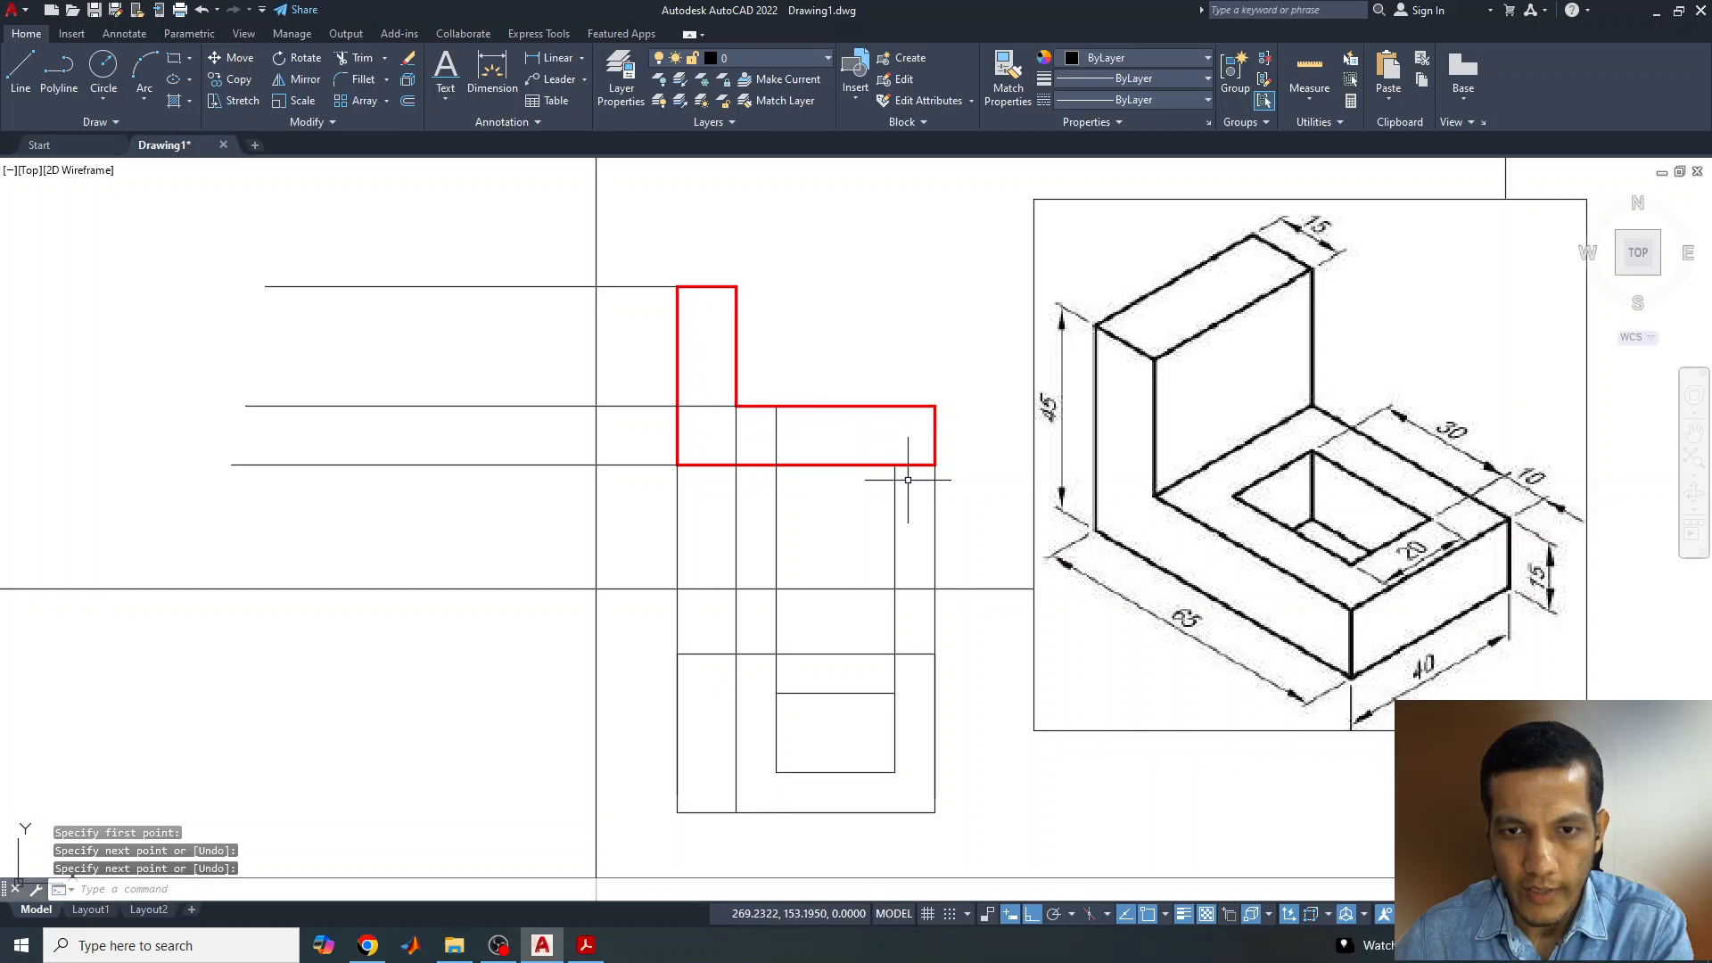
{"action": "key", "text": "Return"}
{"action": "left_click", "coordinate": [895, 464]}
{"action": "left_click", "coordinate": [894, 407]}
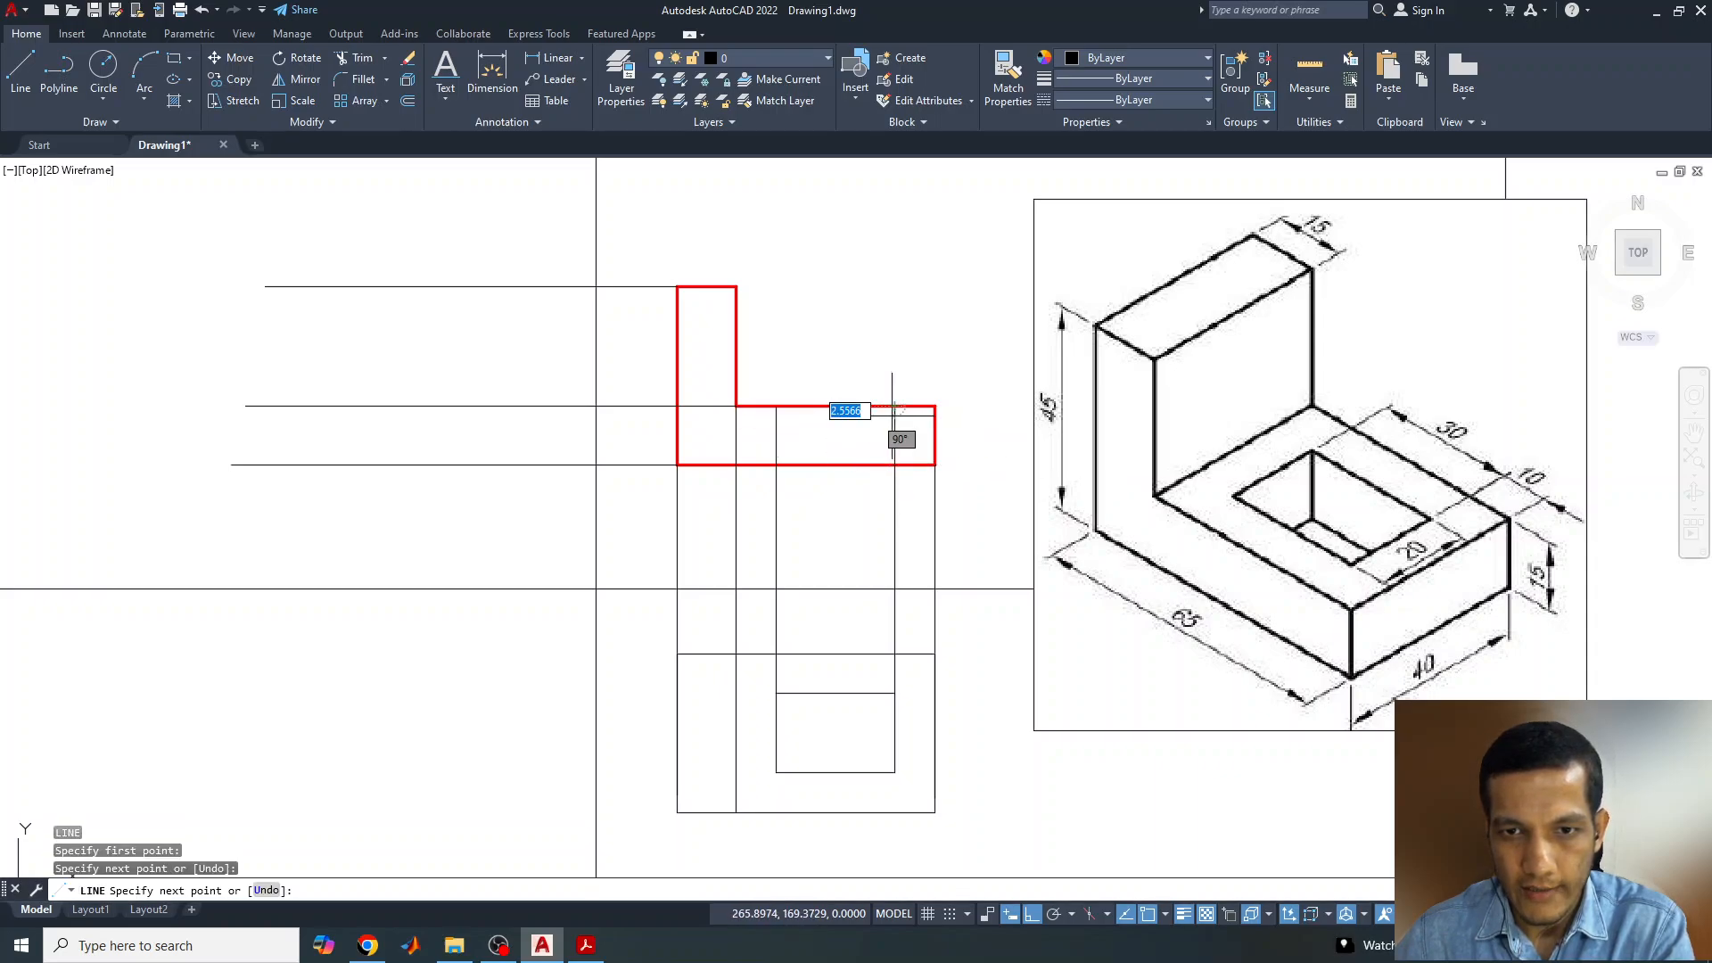
{"action": "key", "text": "Return"}
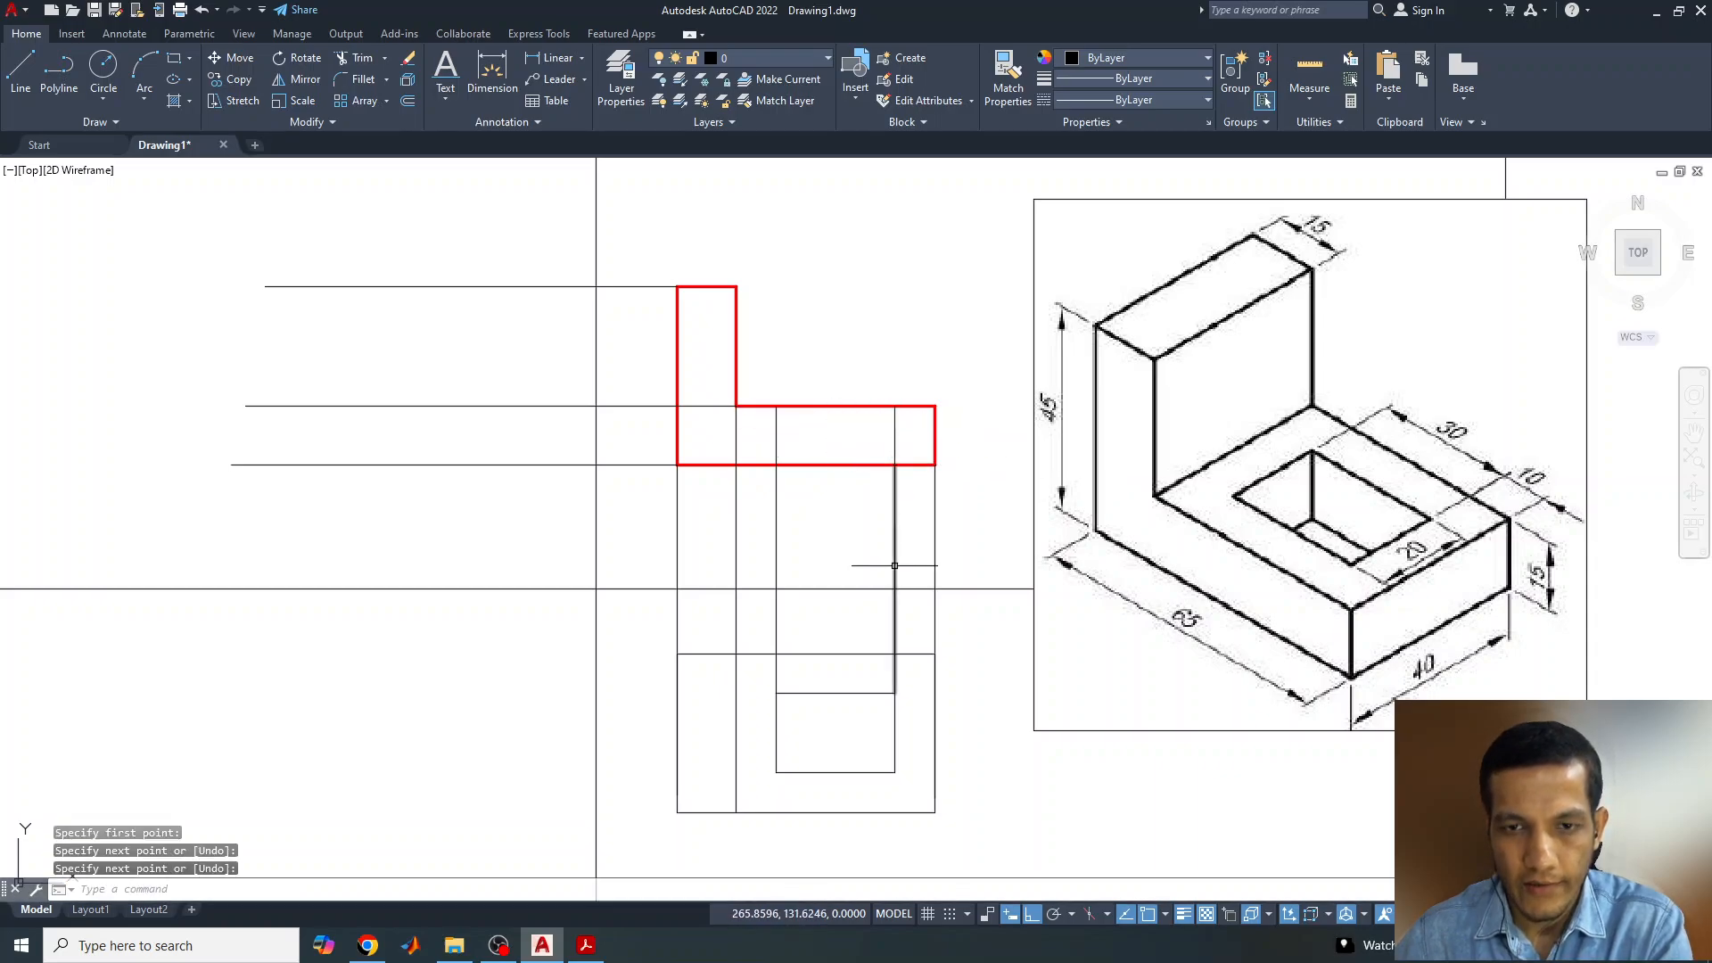
- Set the hole's two vertical edge lines in the front view to Red
{"action": "left_click", "coordinate": [776, 422]}
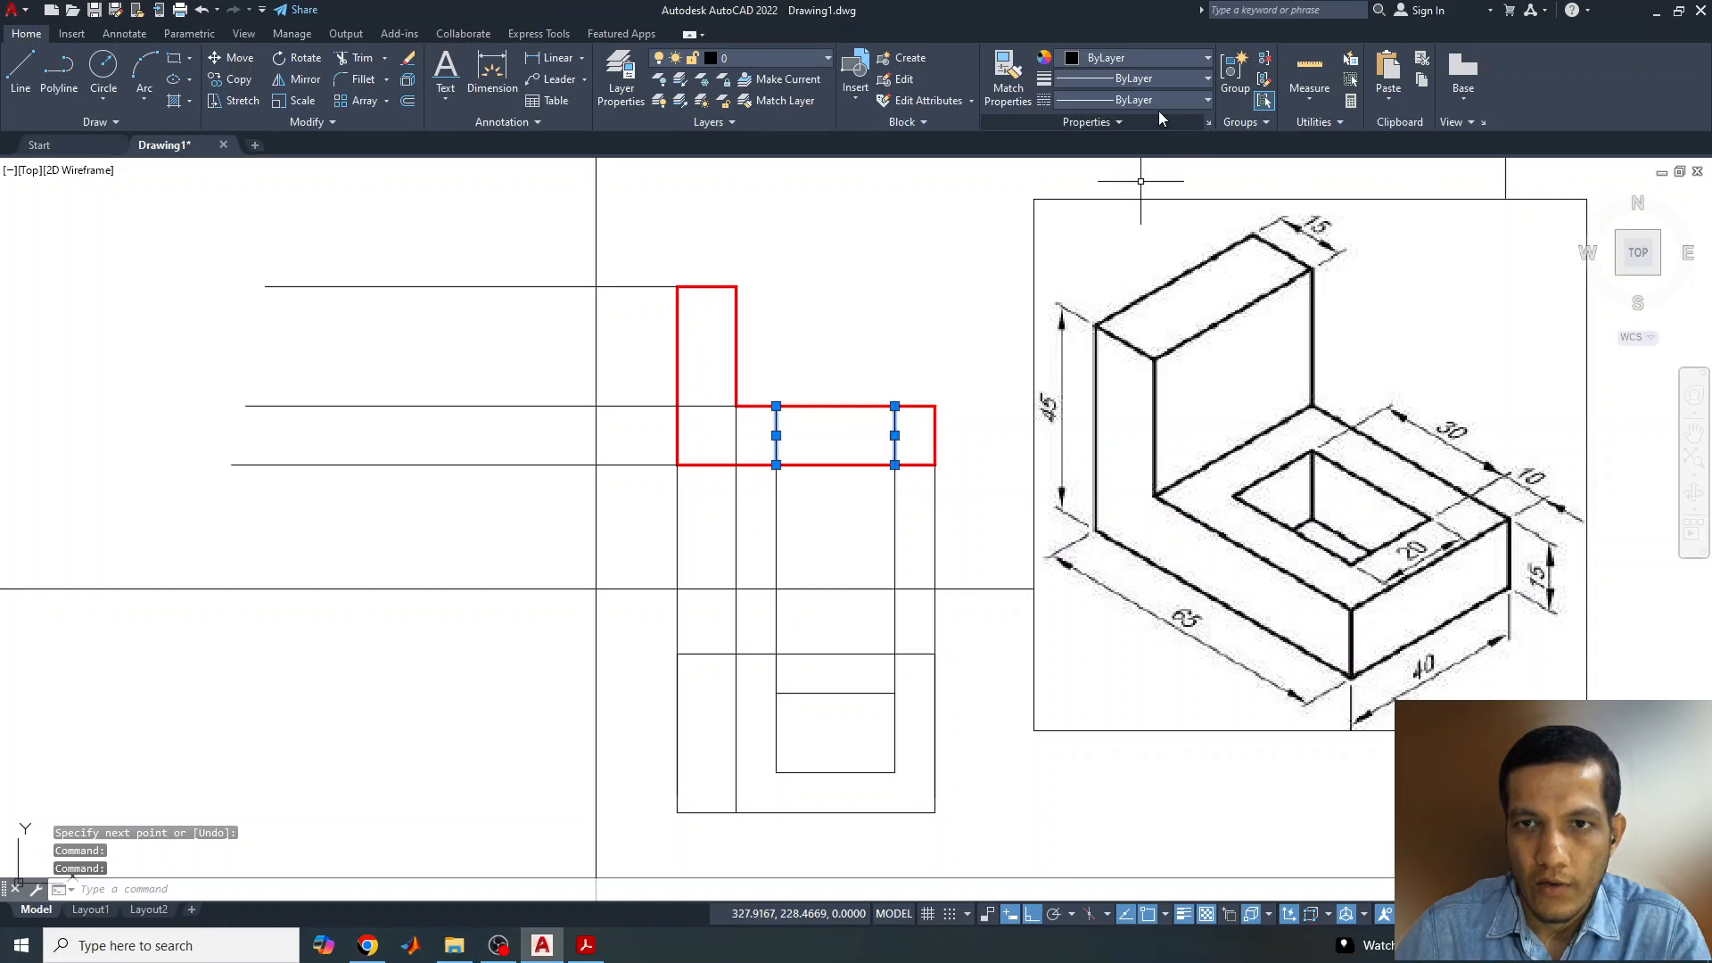
{"action": "left_click", "coordinate": [1113, 59]}
{"action": "left_click", "coordinate": [1070, 241]}
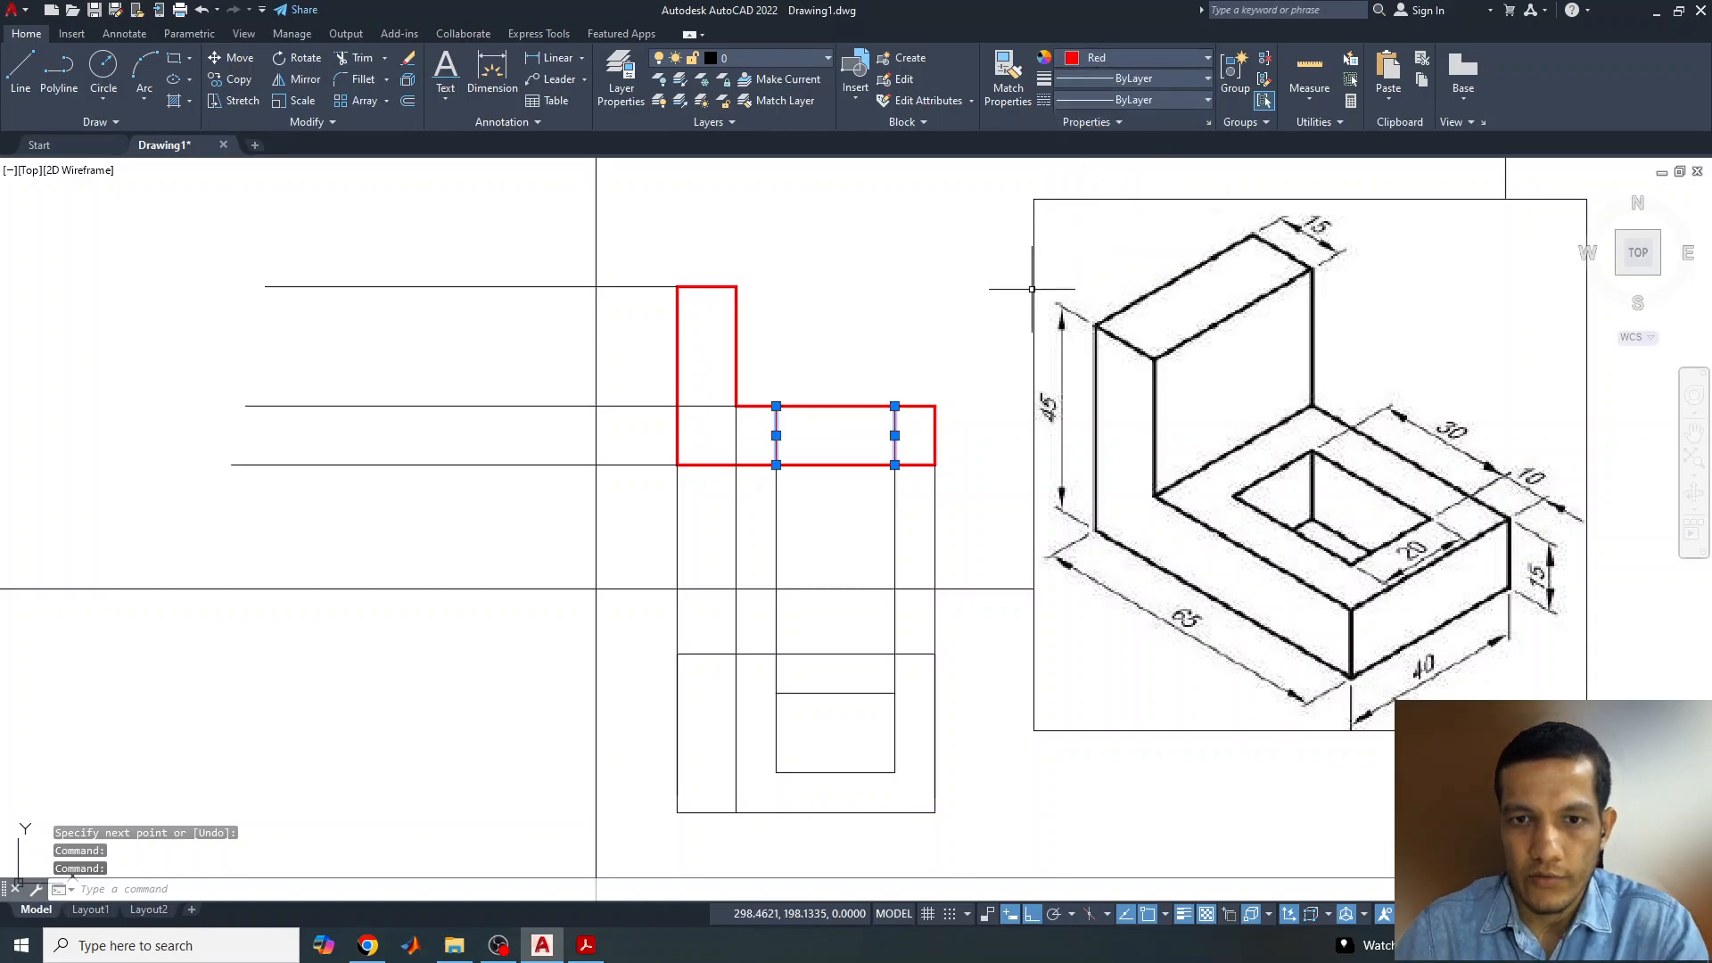
{"action": "key", "text": "Escape"}
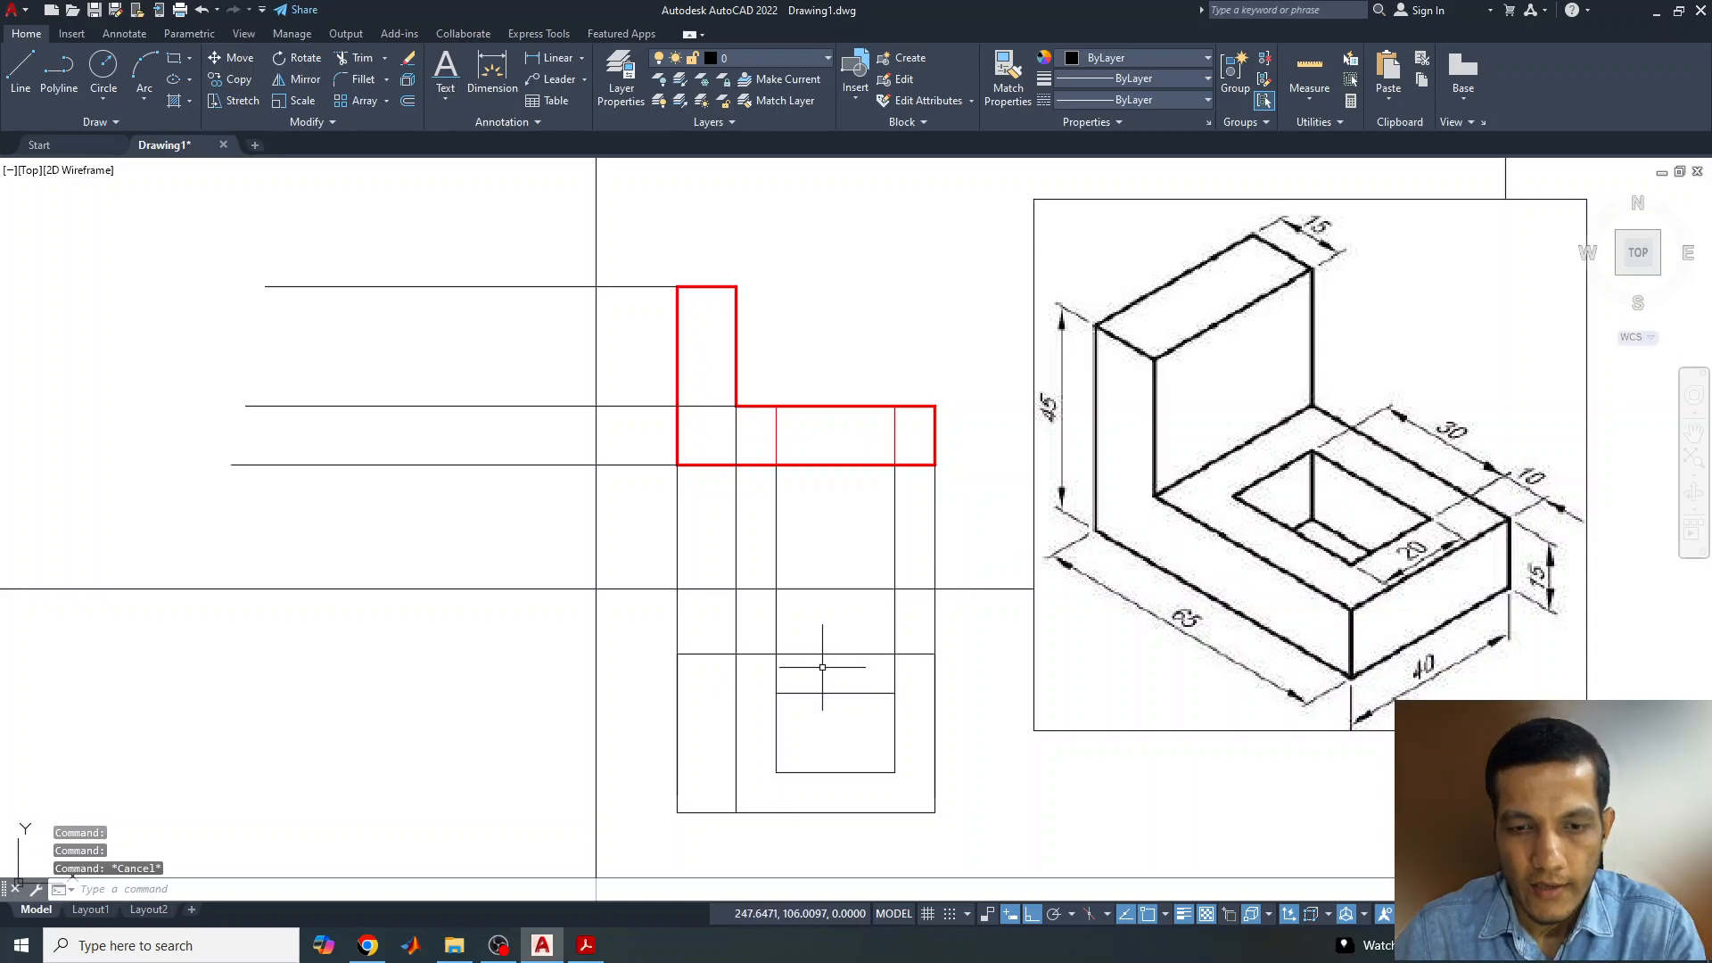
{"action": "left_click", "coordinate": [665, 639]}
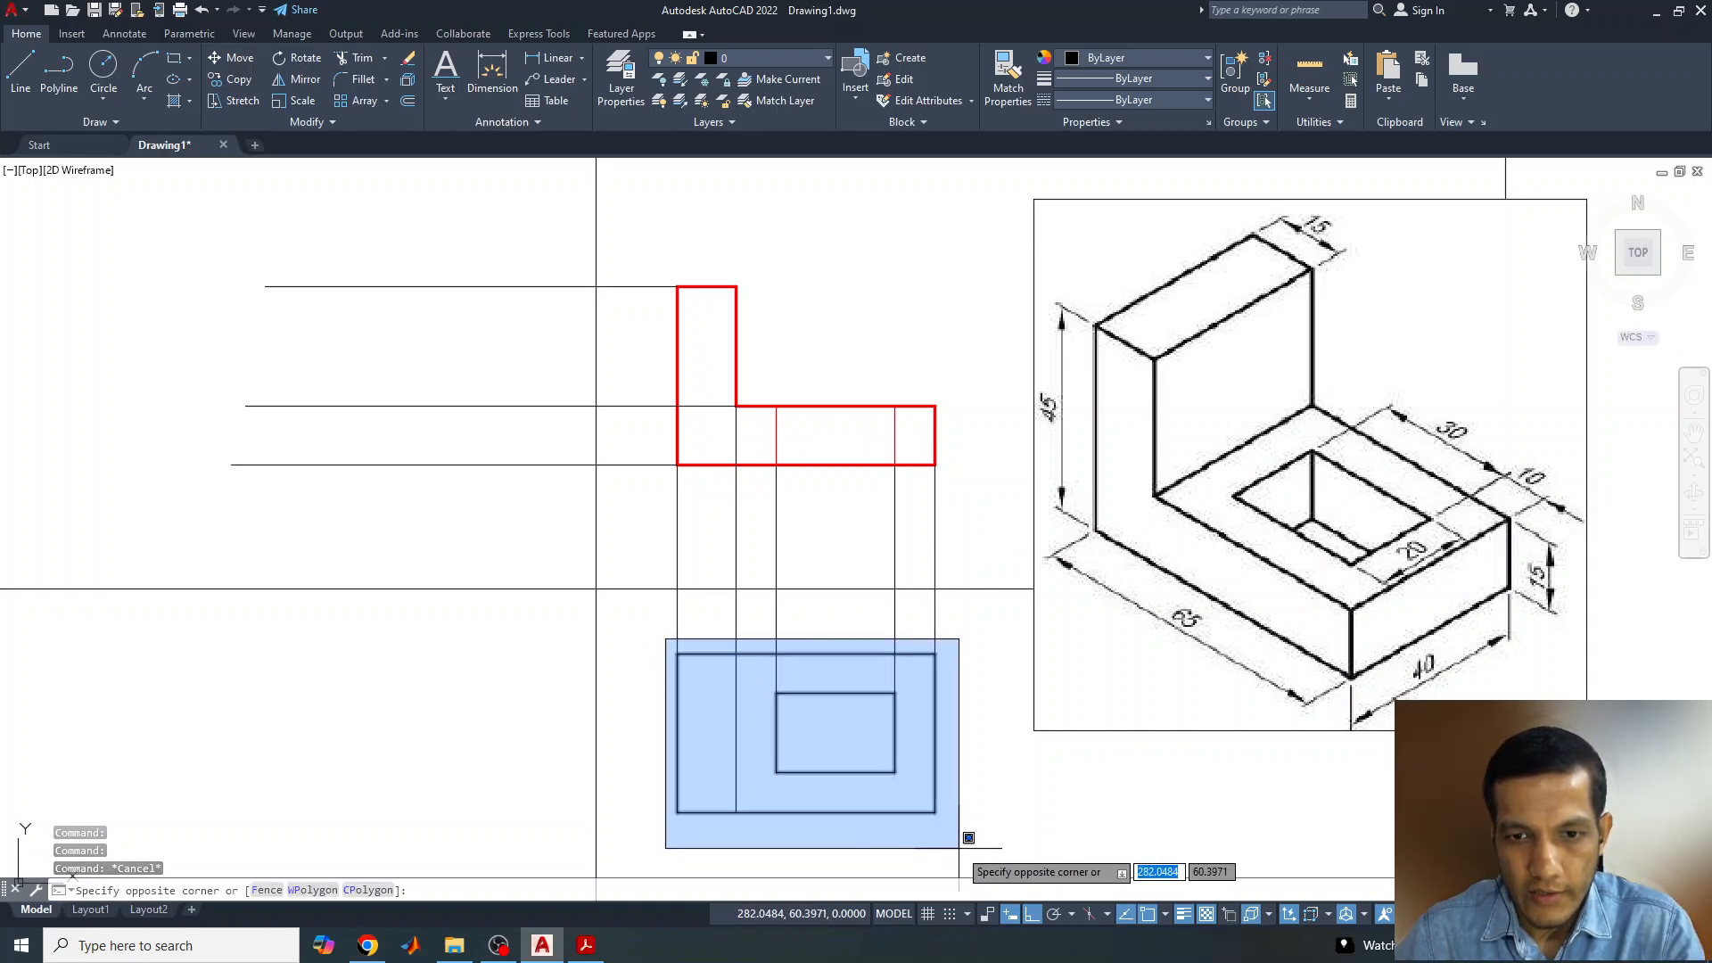
{"action": "left_click", "coordinate": [972, 849]}
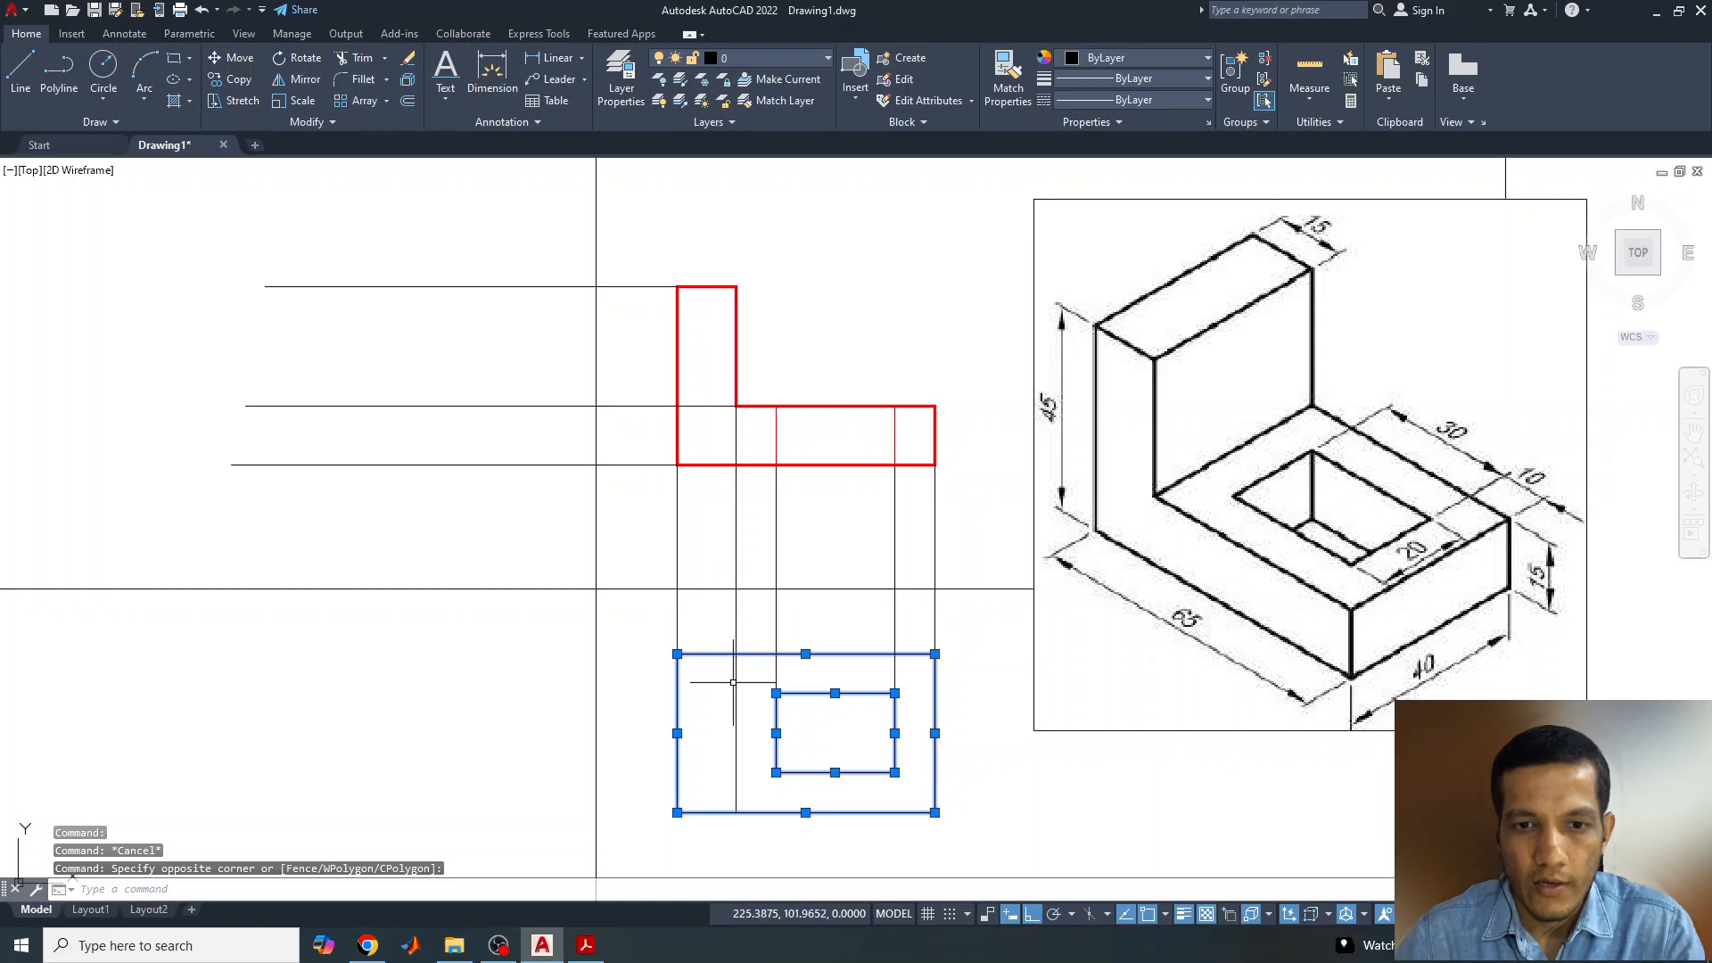
{"action": "key", "text": "Escape"}
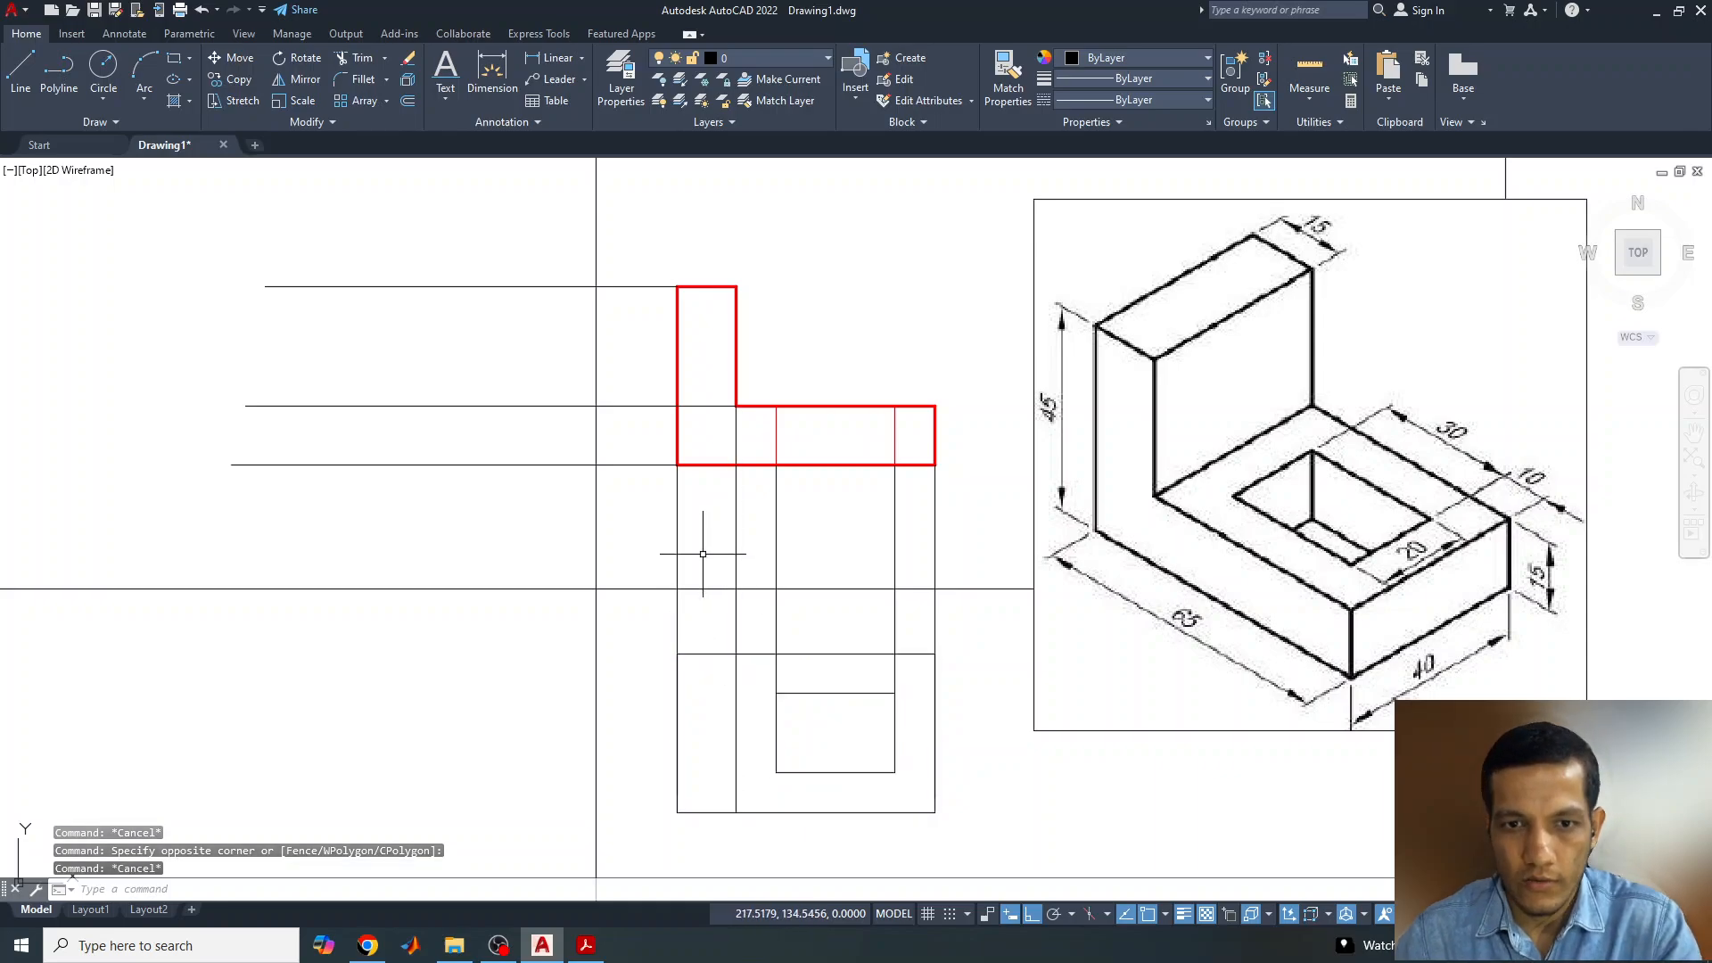
- Shorten the top view's inner vertical line so that it ends at the view's upper edge
{"action": "left_click", "coordinate": [735, 635]}
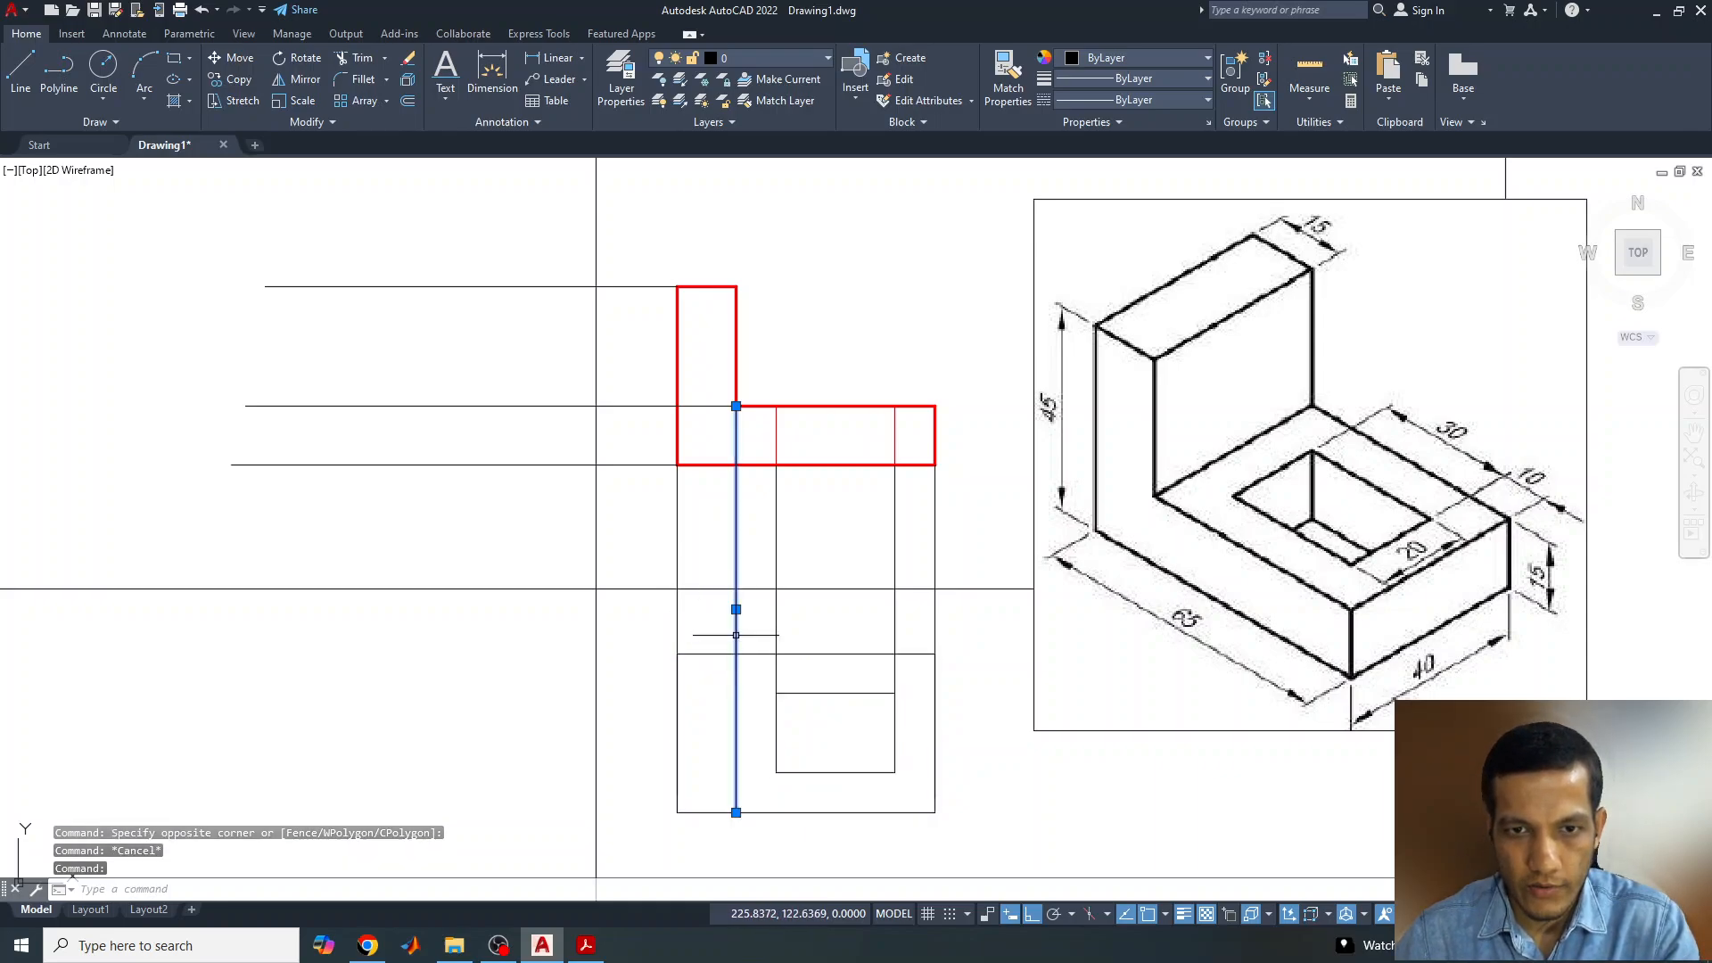
{"action": "left_click", "coordinate": [736, 407]}
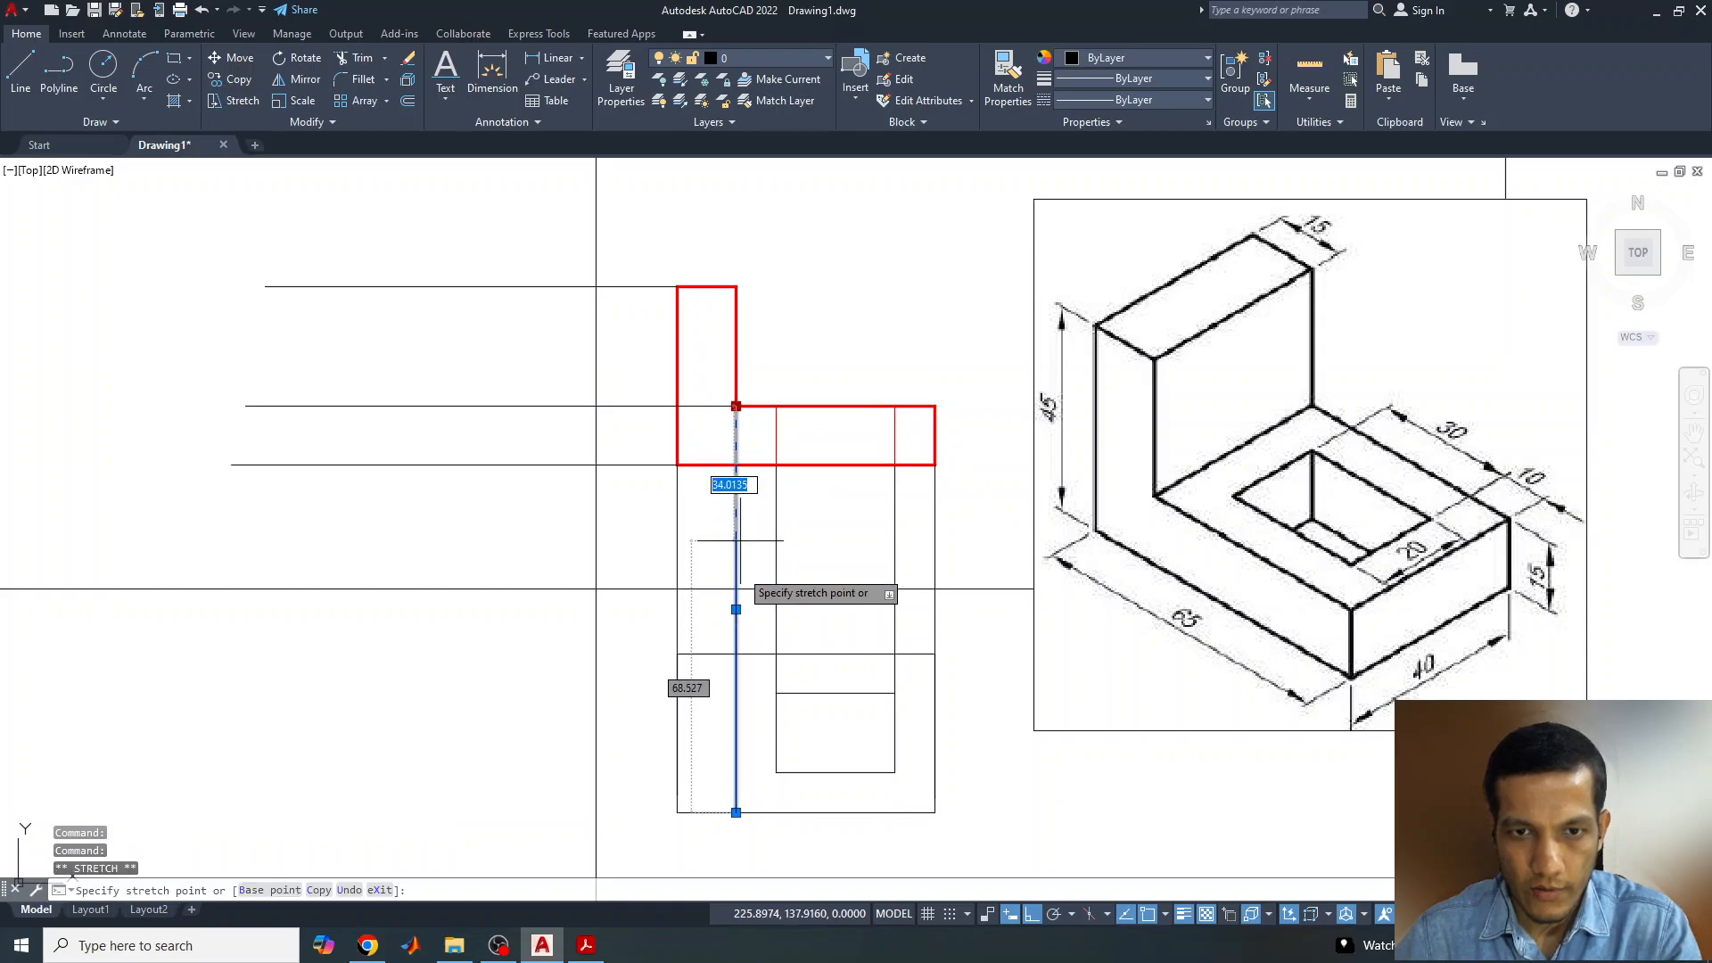
{"action": "left_click", "coordinate": [736, 656]}
{"action": "key", "text": "Escape"}
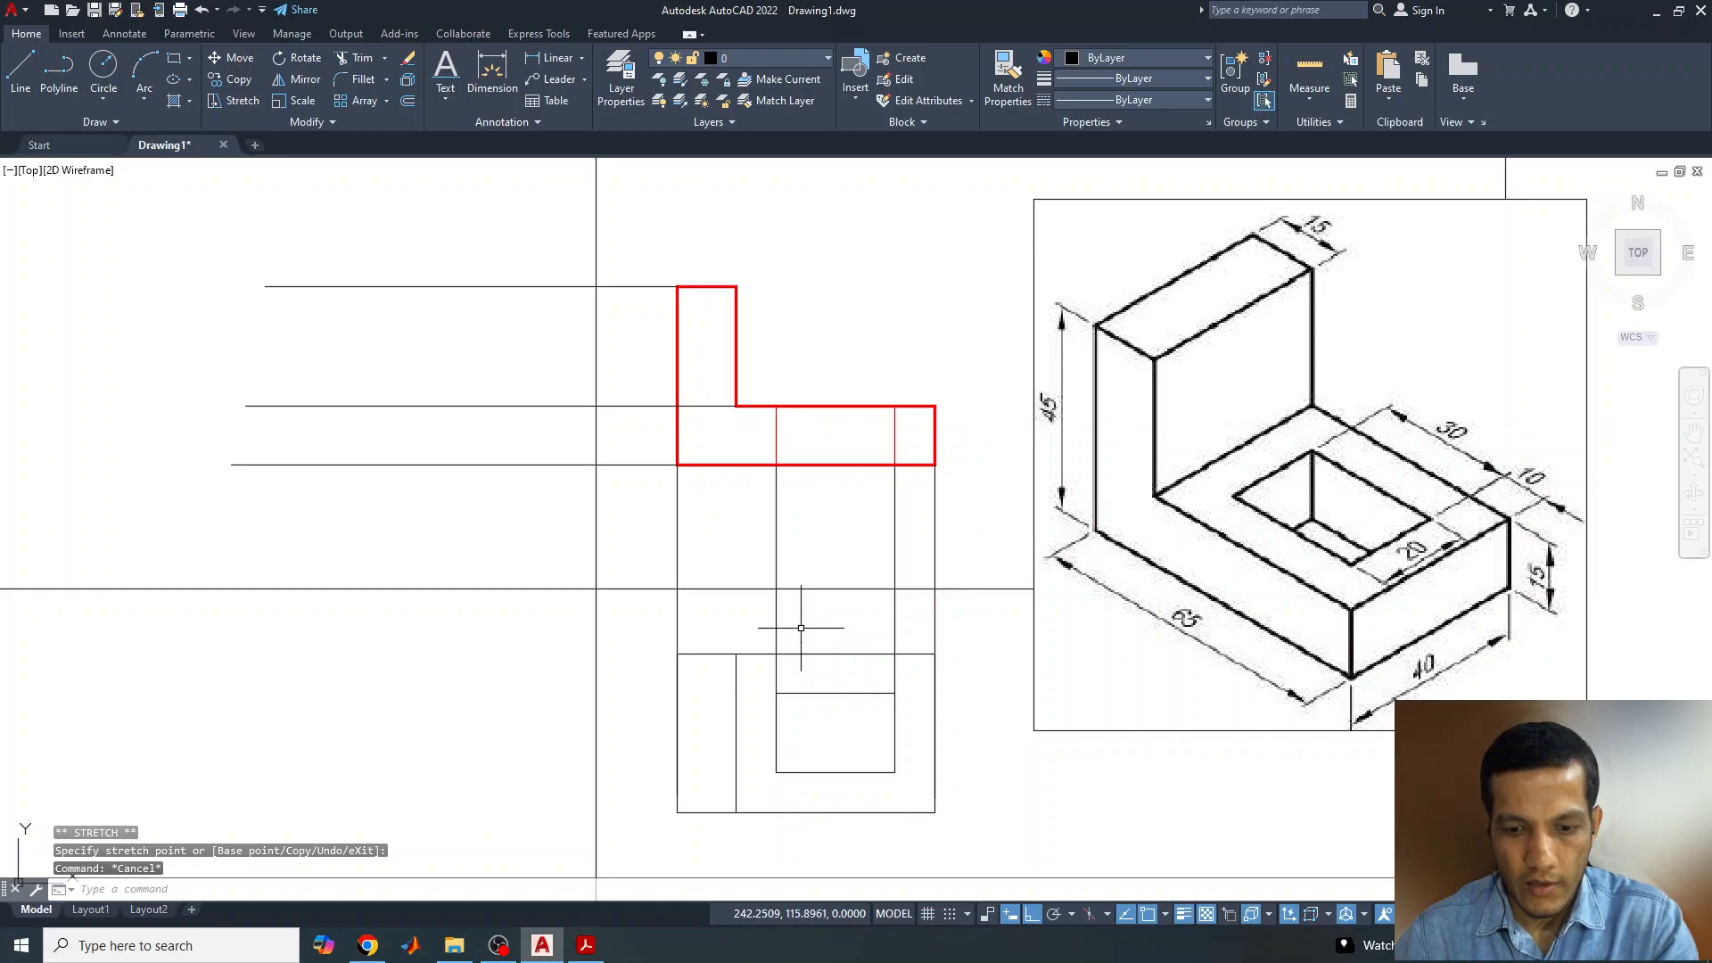
- Draw a vertical projection line from the front view's inner step corner down to the top view's upper edge
{"action": "key", "text": "Return"}
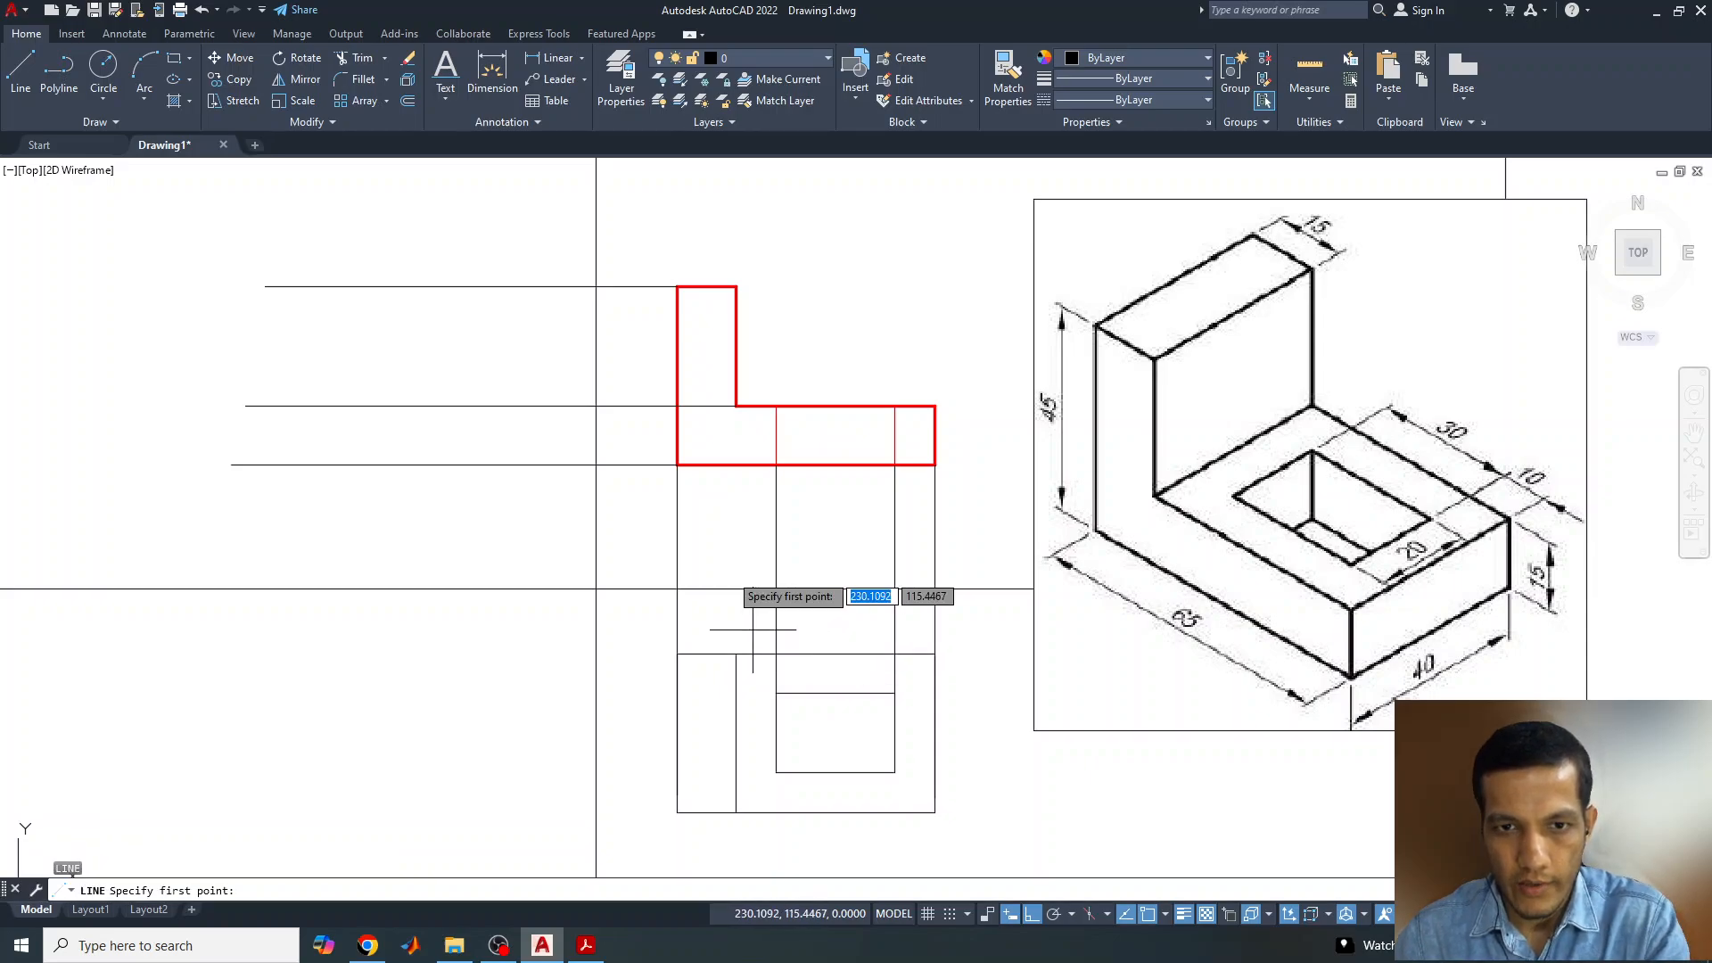
{"action": "left_click", "coordinate": [737, 406]}
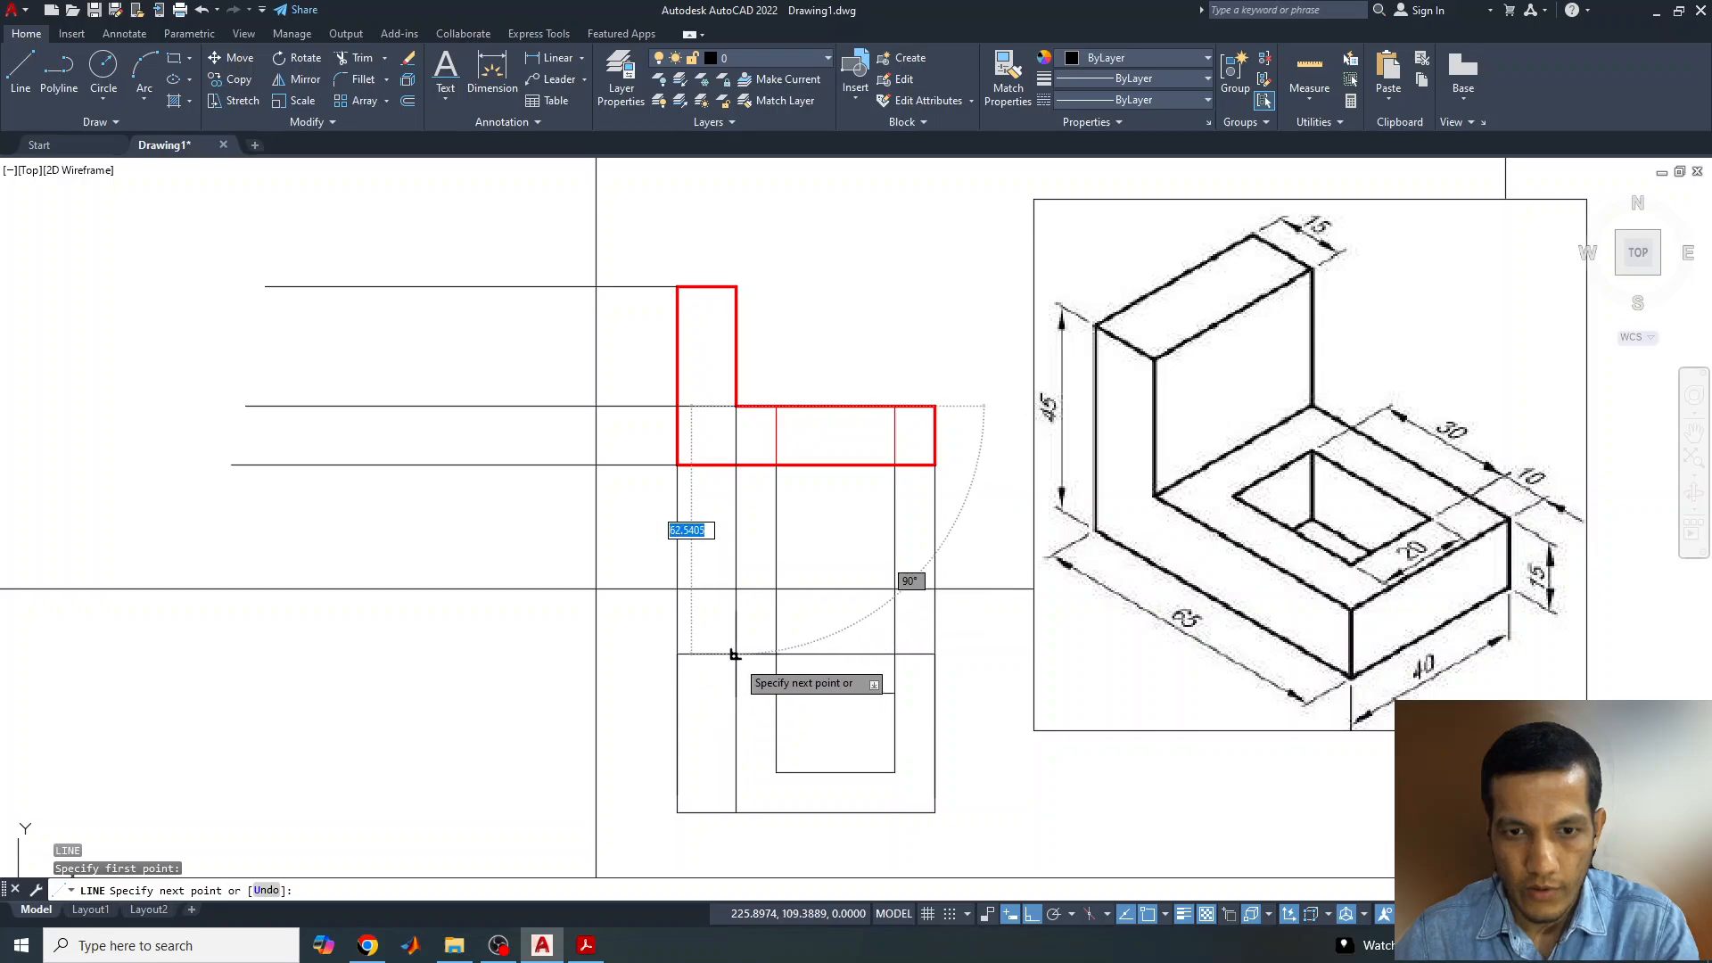
{"action": "left_click", "coordinate": [732, 655]}
{"action": "key", "text": "Escape"}
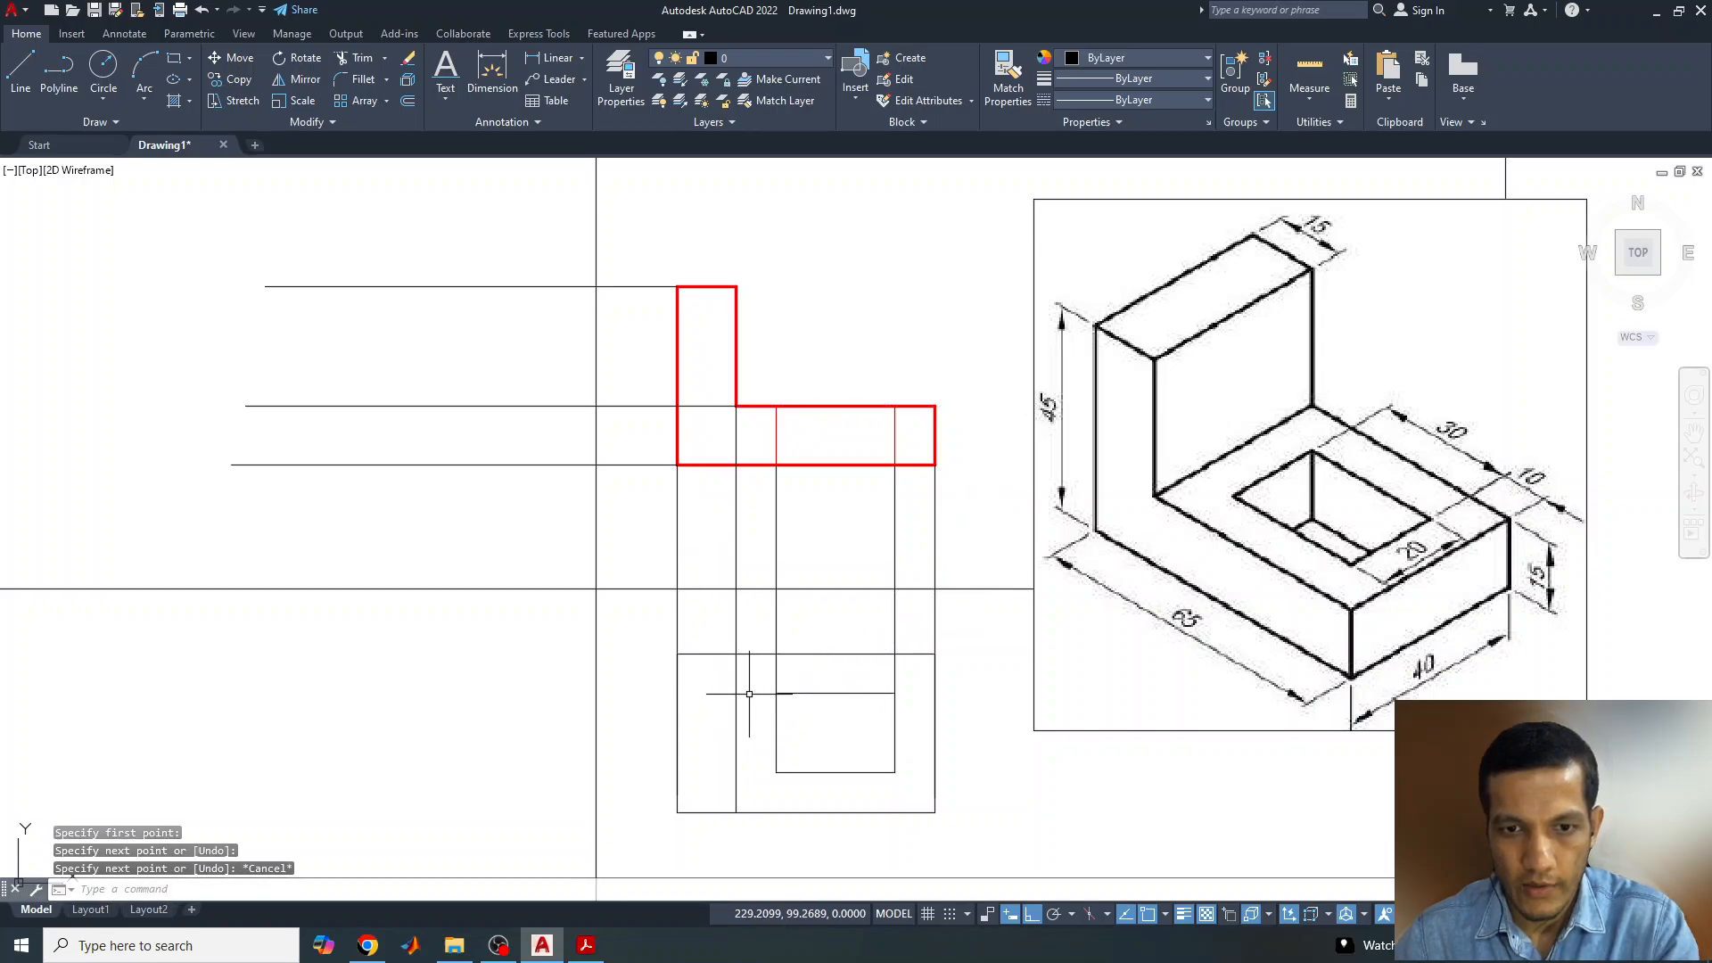
- Set all top view lines, including the hole rectangle, to Red with a 0.30 mm lineweight
{"action": "left_click", "coordinate": [658, 631]}
{"action": "left_click", "coordinate": [981, 847]}
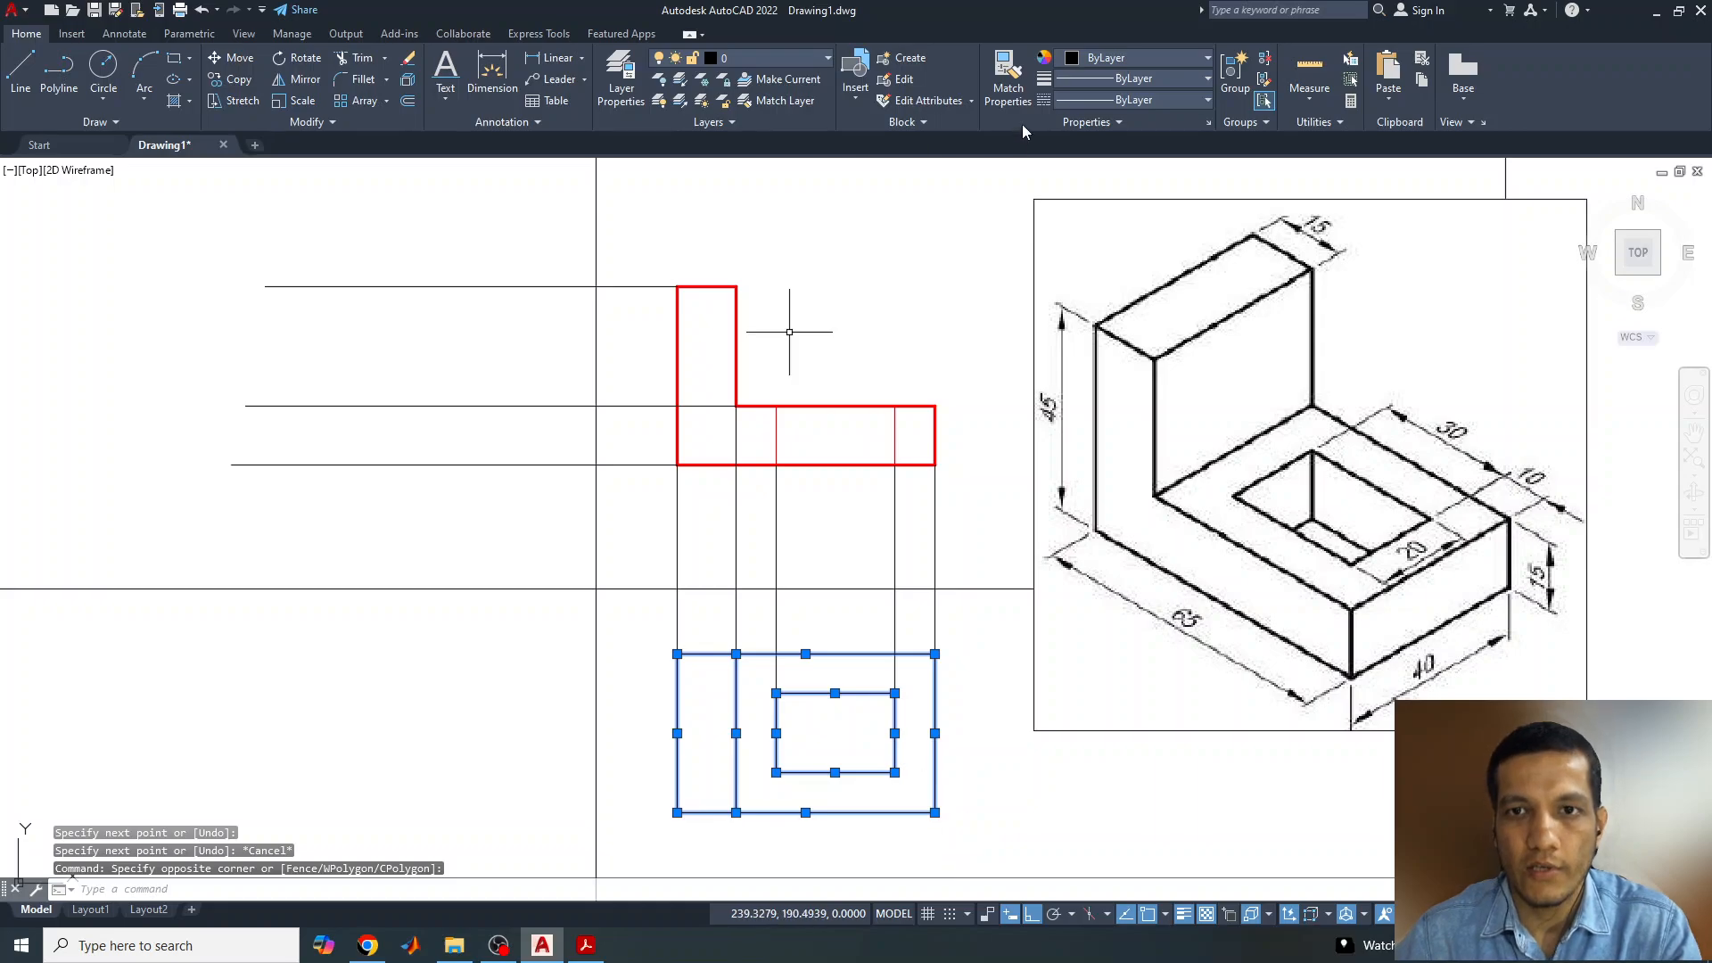
{"action": "left_click", "coordinate": [1077, 80]}
{"action": "left_click", "coordinate": [1079, 55]}
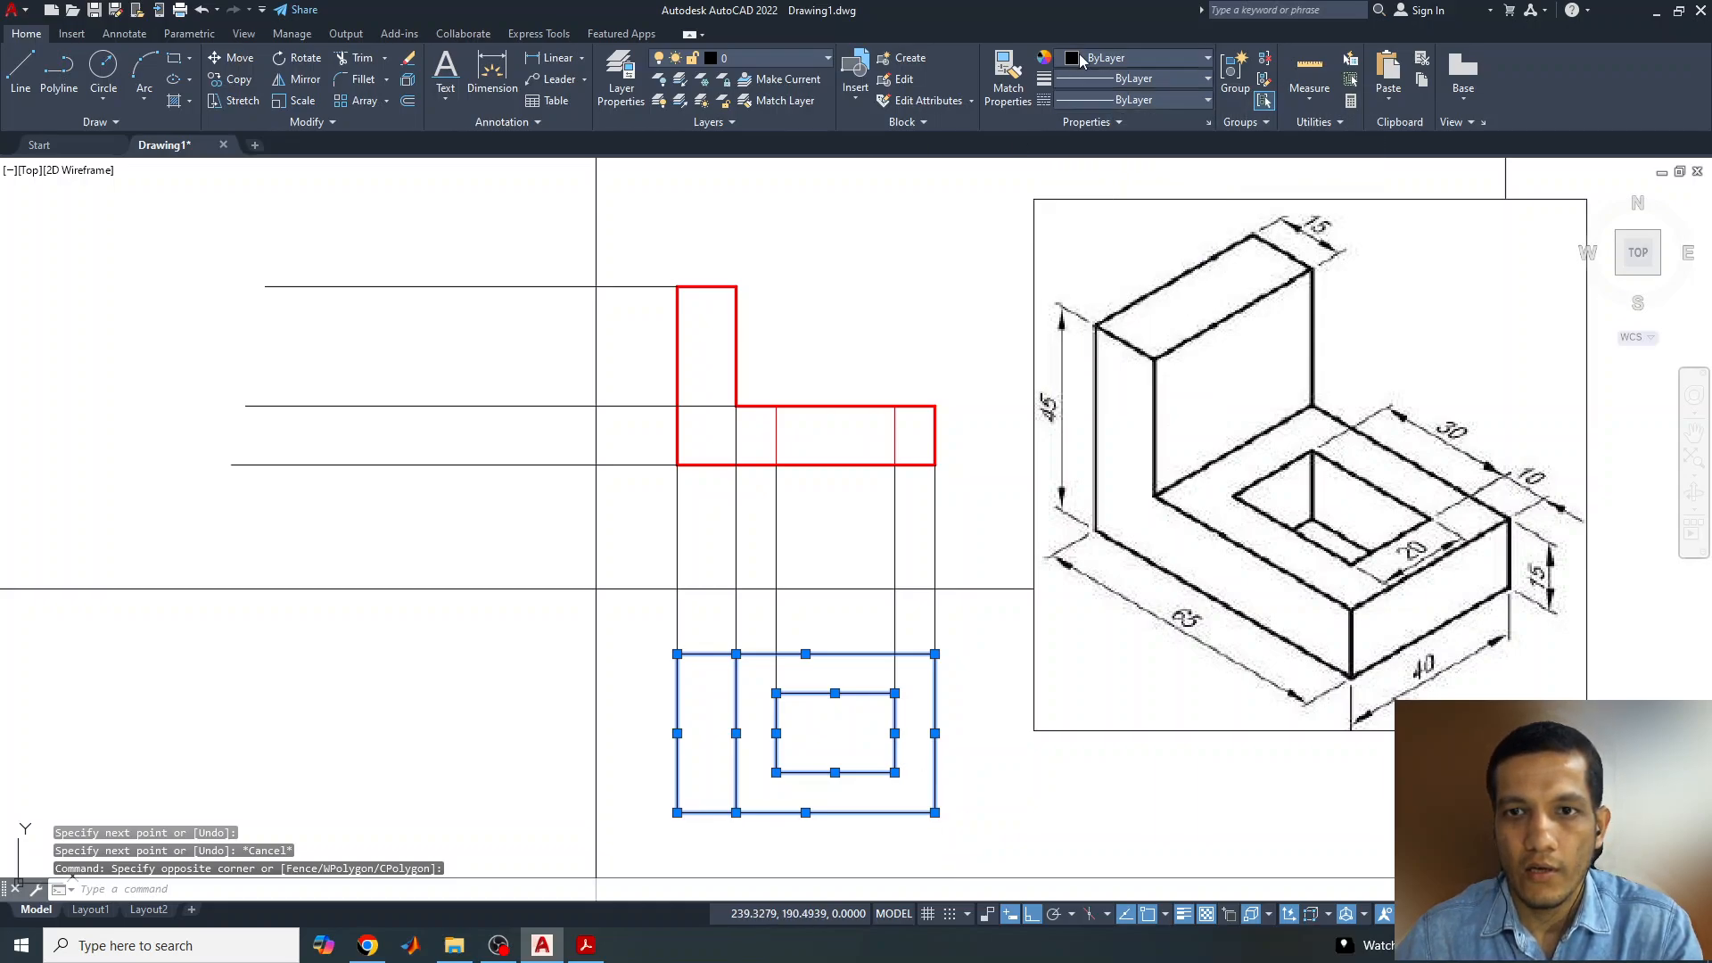
{"action": "left_click", "coordinate": [1079, 55]}
{"action": "left_click", "coordinate": [1066, 239]}
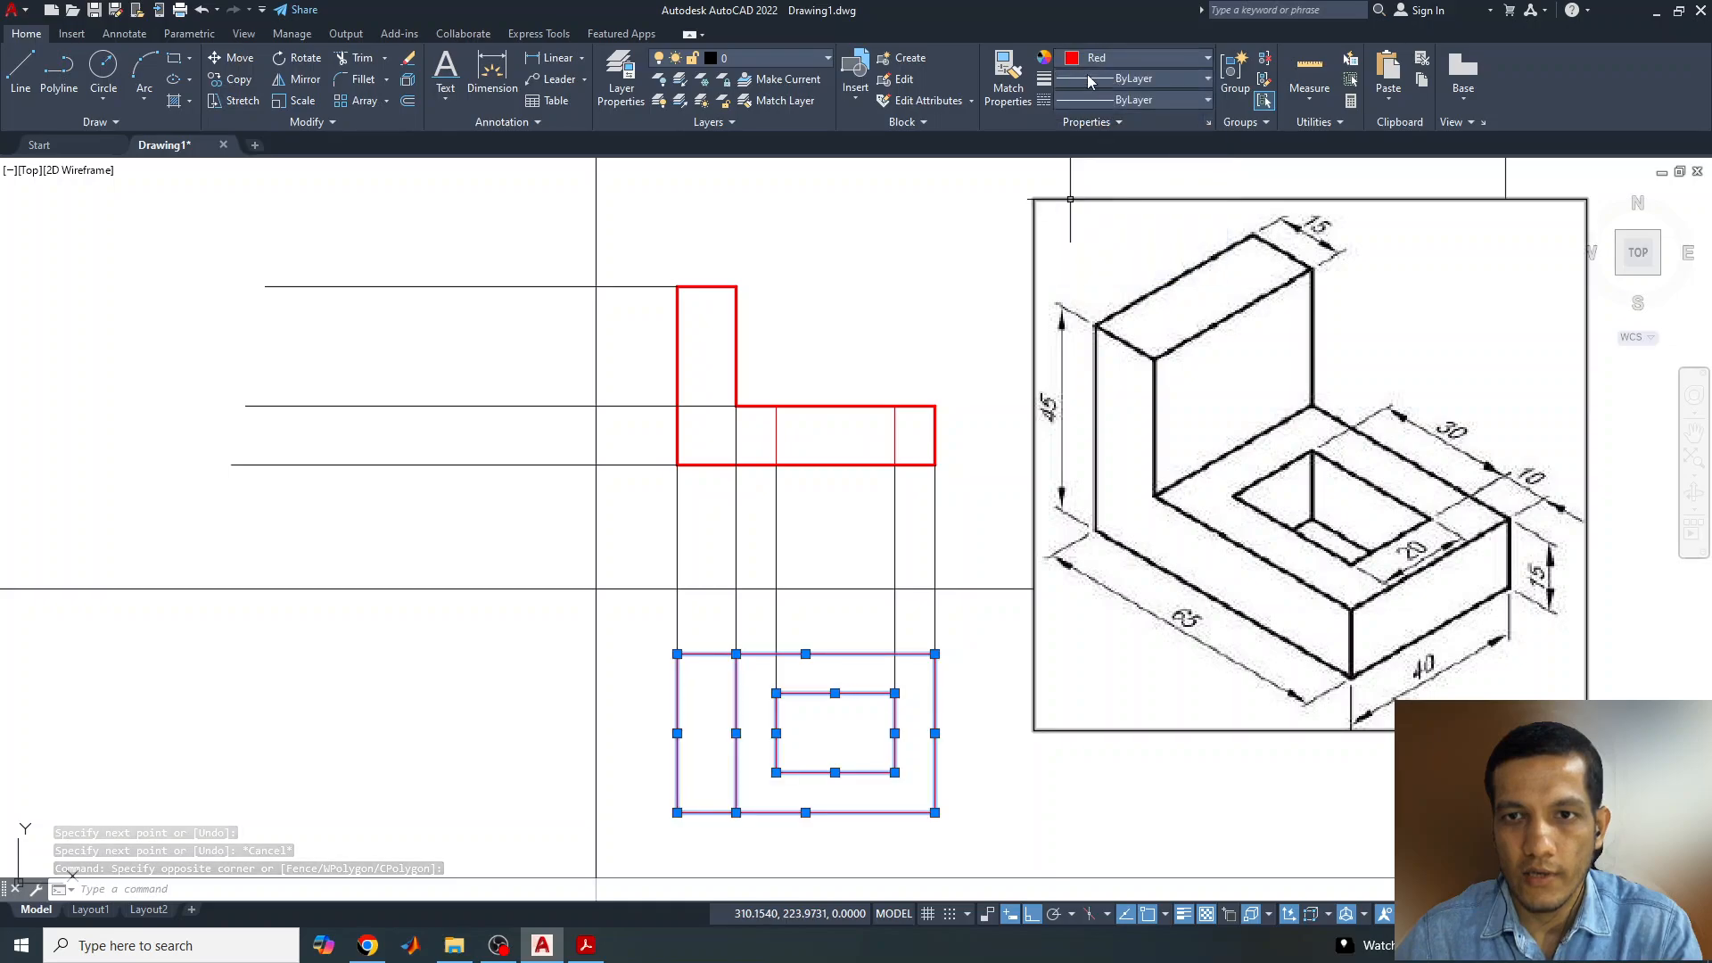
{"action": "left_click", "coordinate": [1088, 77]}
{"action": "left_click", "coordinate": [1075, 357]}
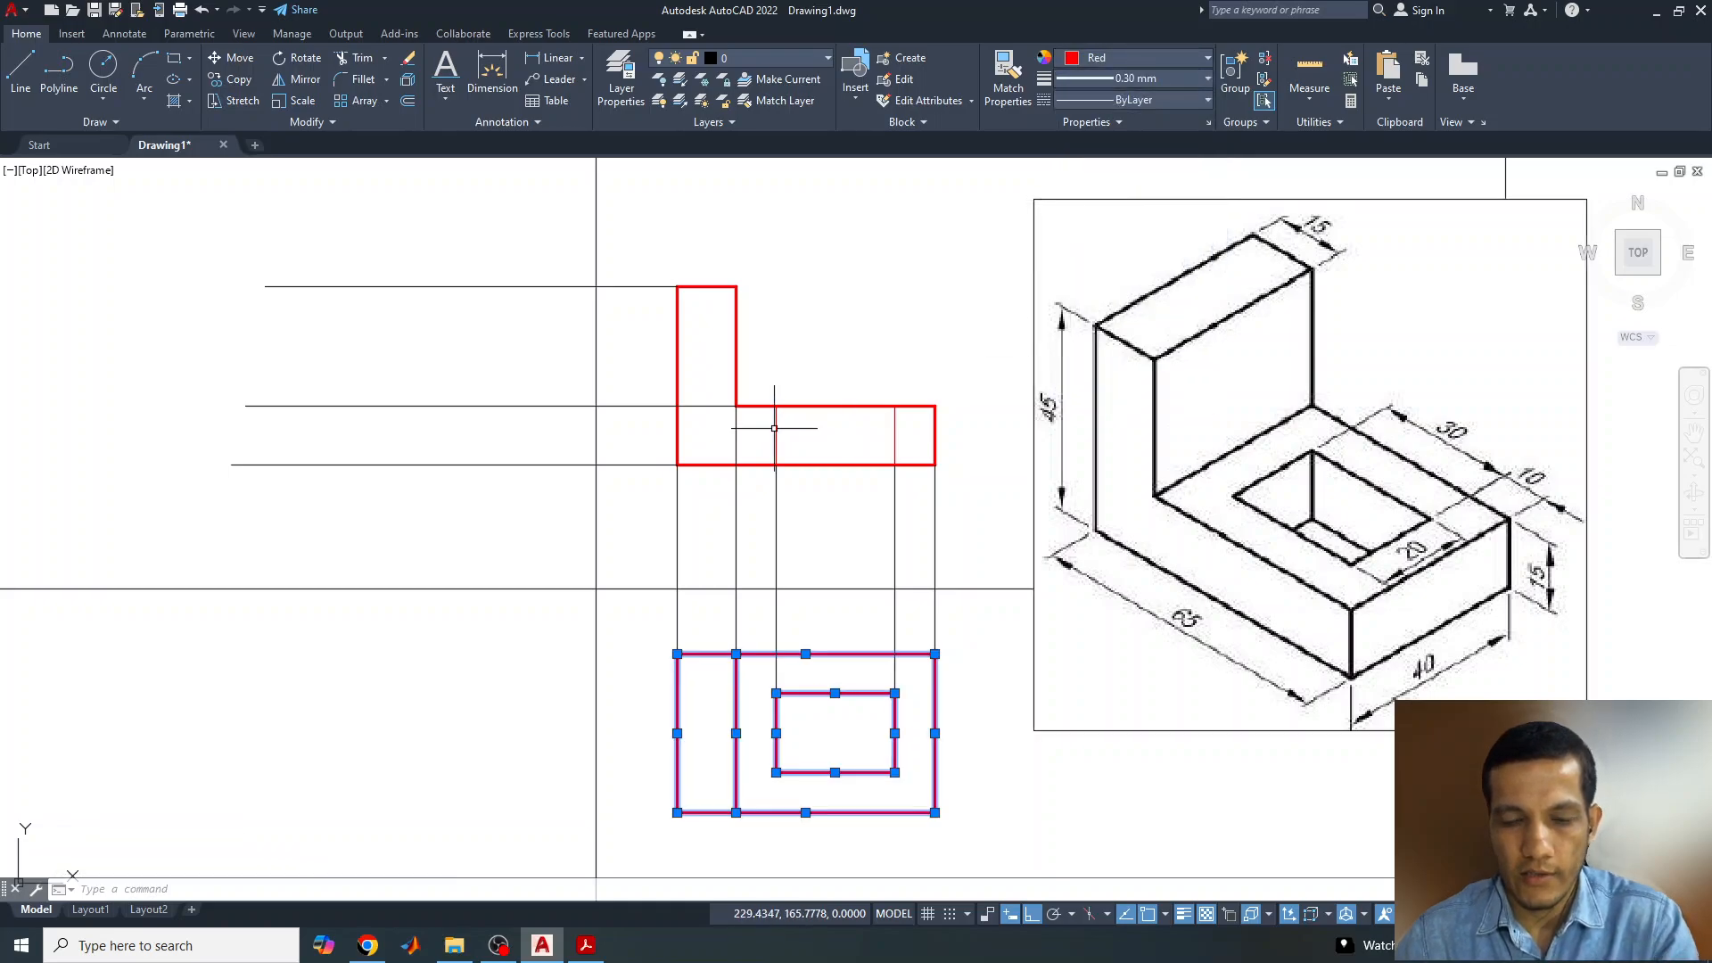
{"action": "key", "text": "Escape"}
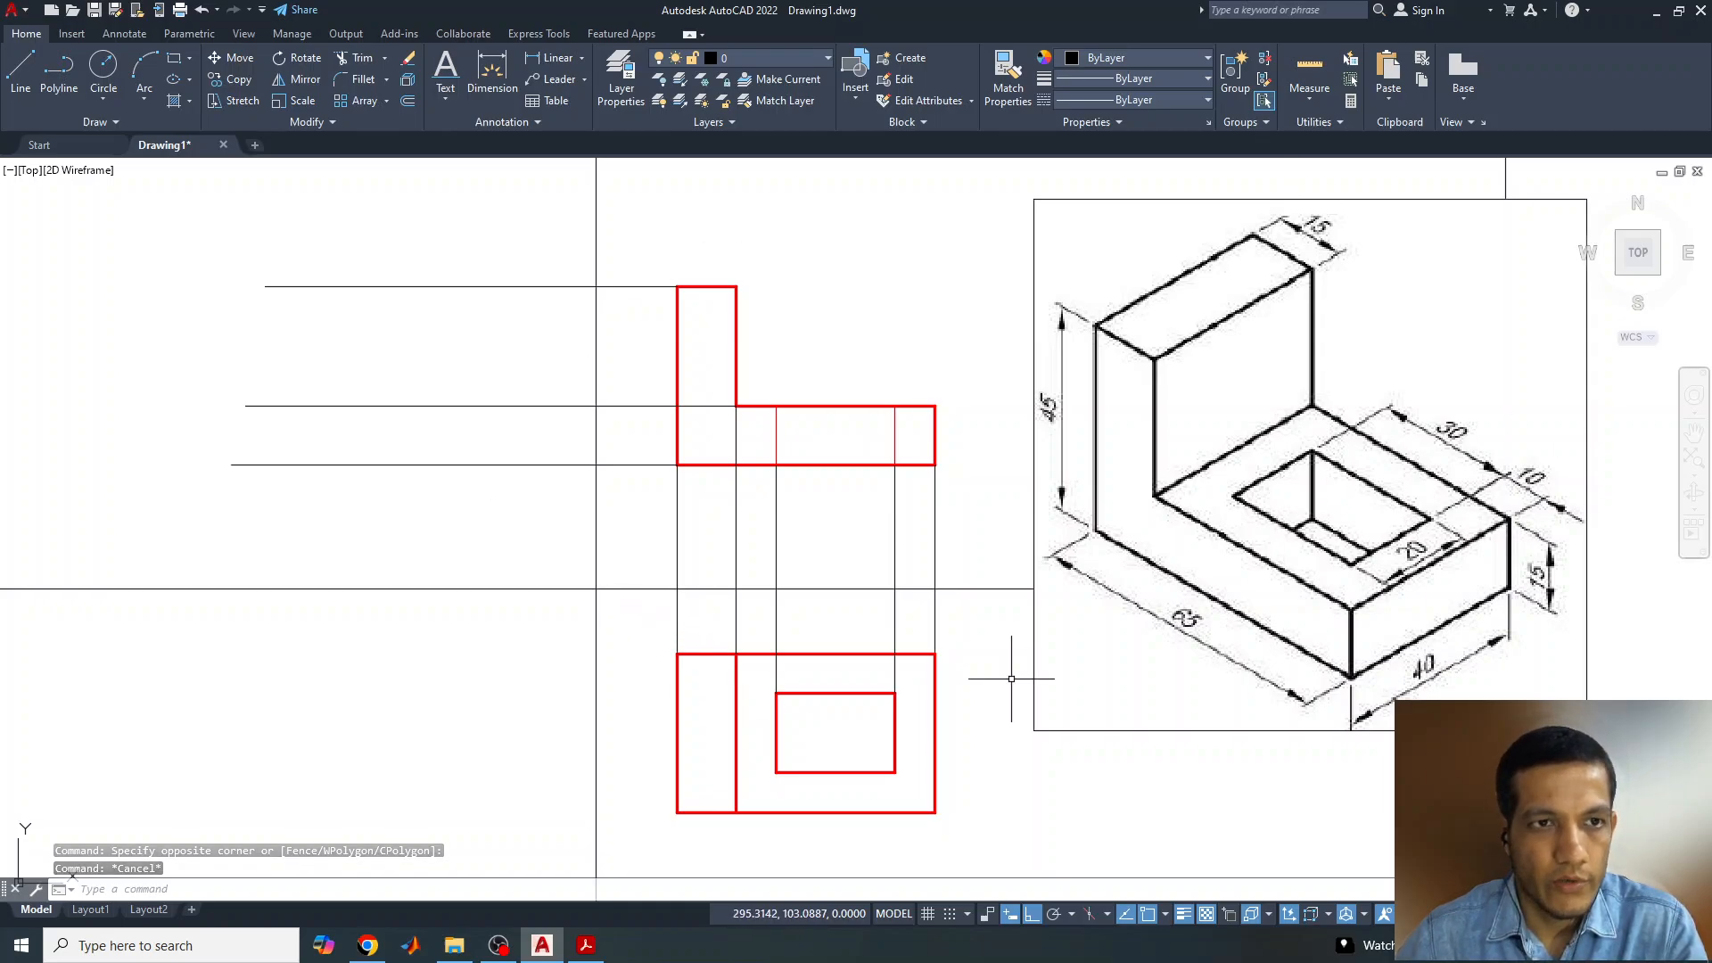
- Draw horizontal projection lines leftward from the top view outline's upper-left and lower-left corners, past the vertical reference line
{"action": "left_click", "coordinate": [20, 72]}
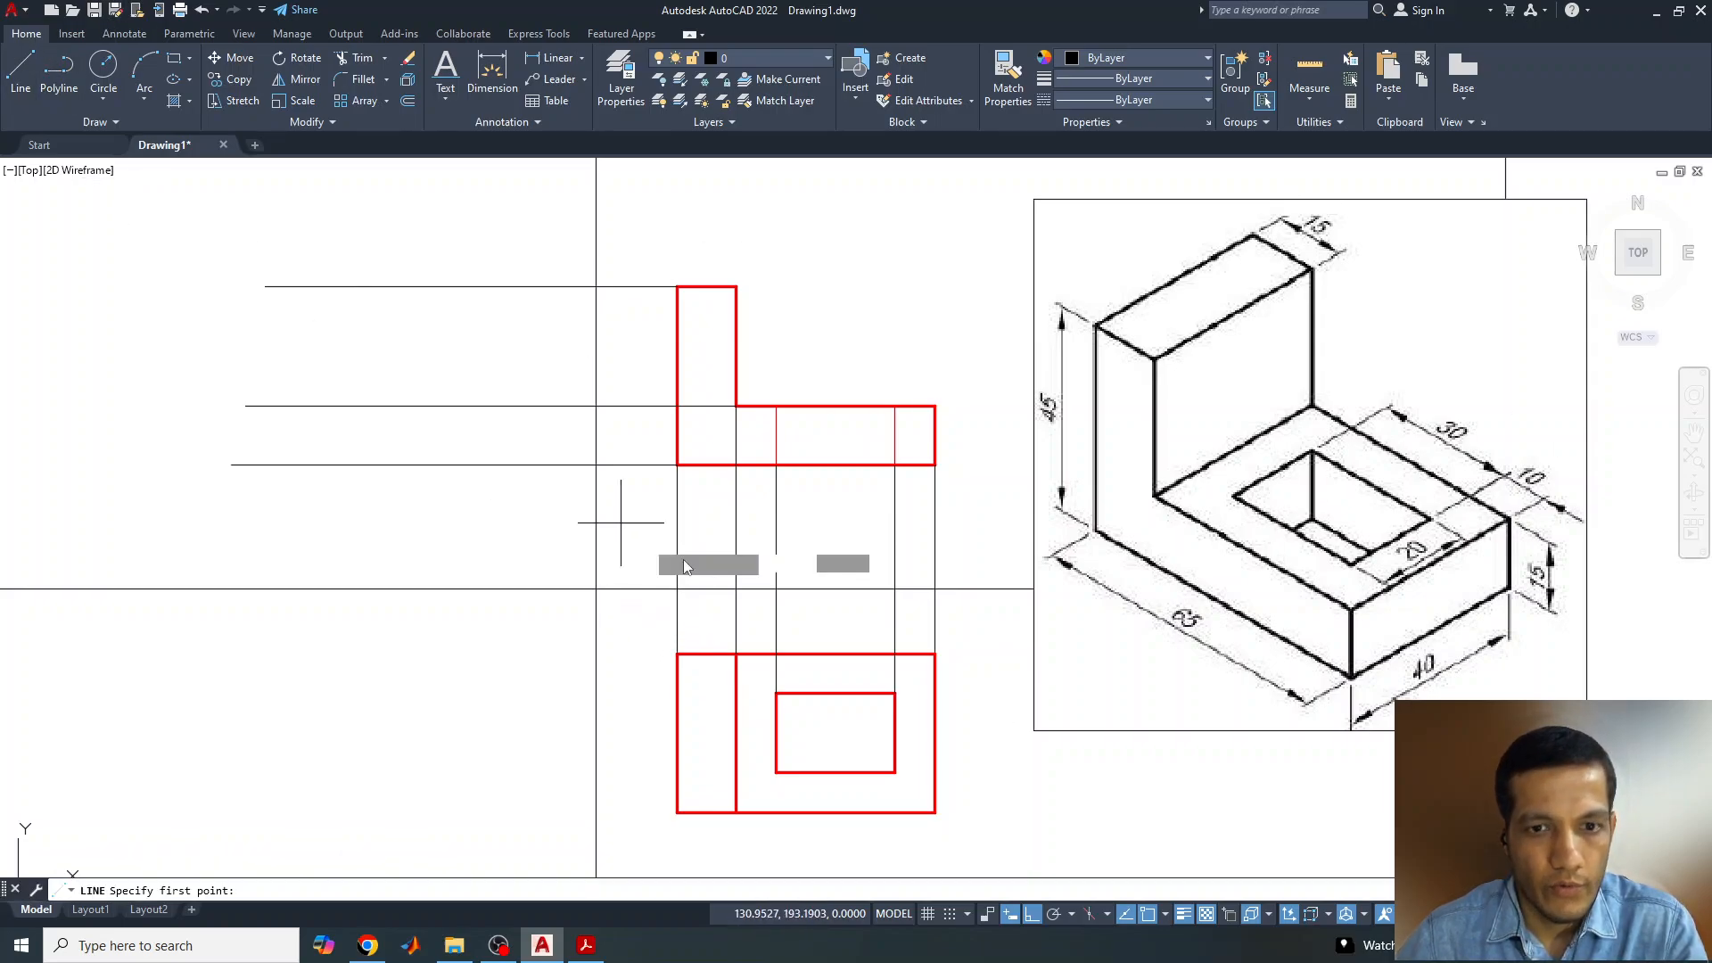
{"action": "left_click", "coordinate": [678, 653]}
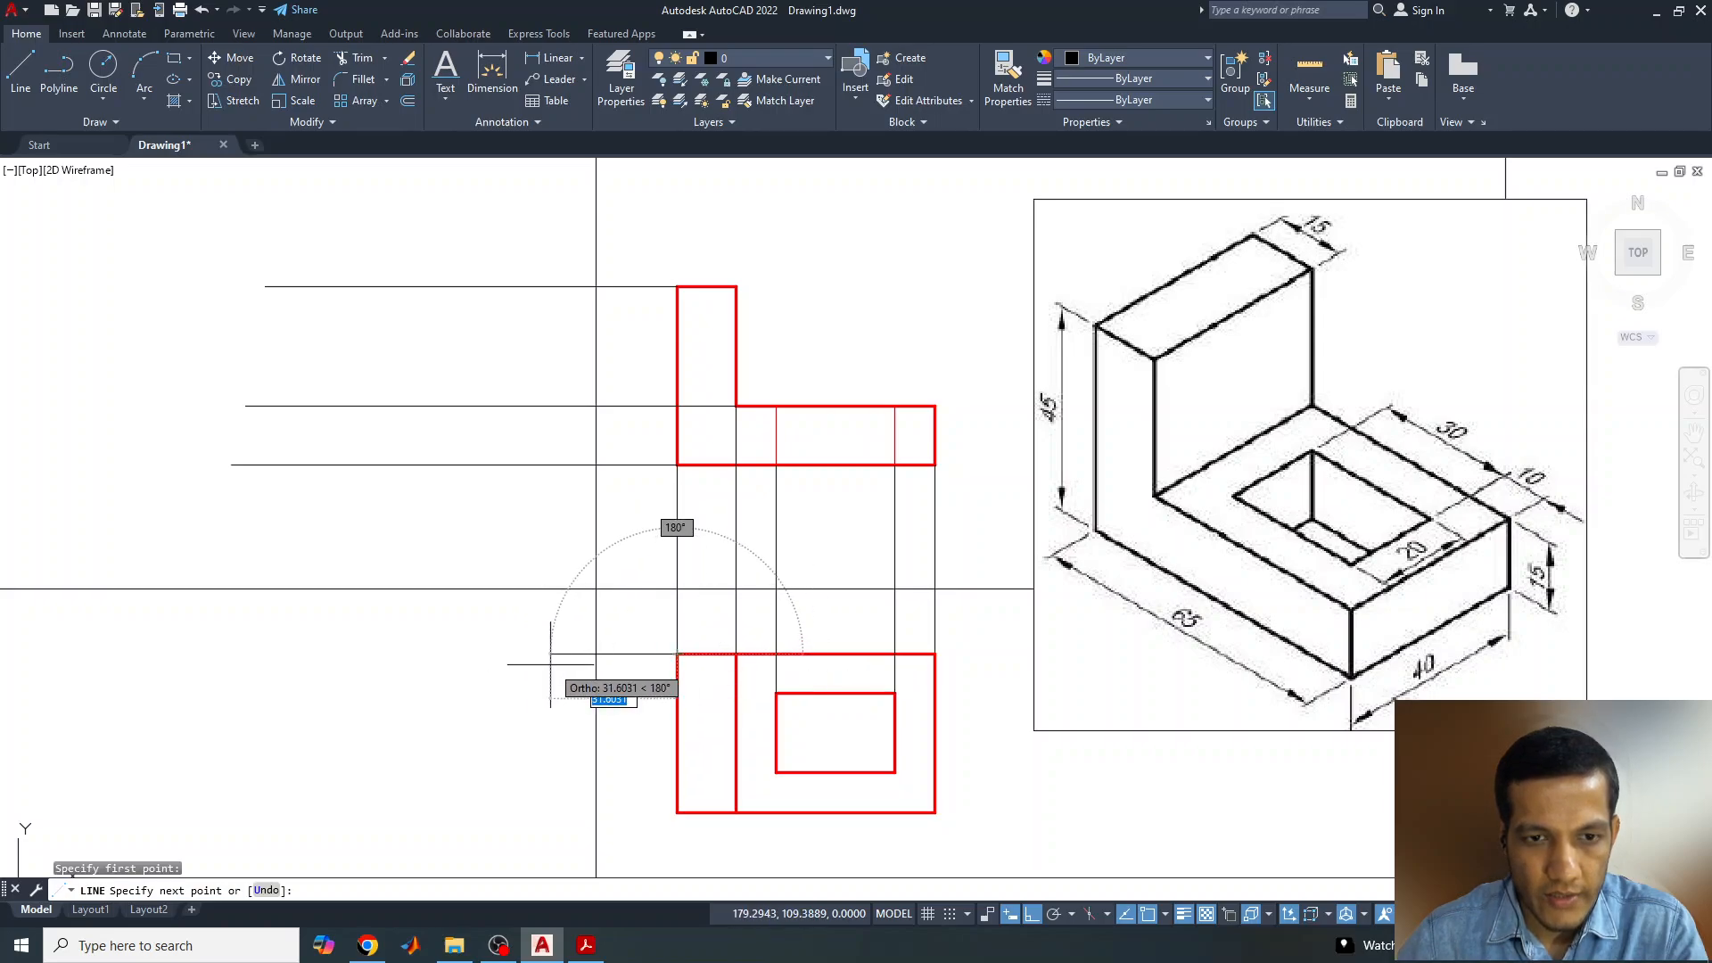
{"action": "left_click", "coordinate": [390, 665]}
{"action": "key", "text": "Return"}
{"action": "key", "text": "Return"}
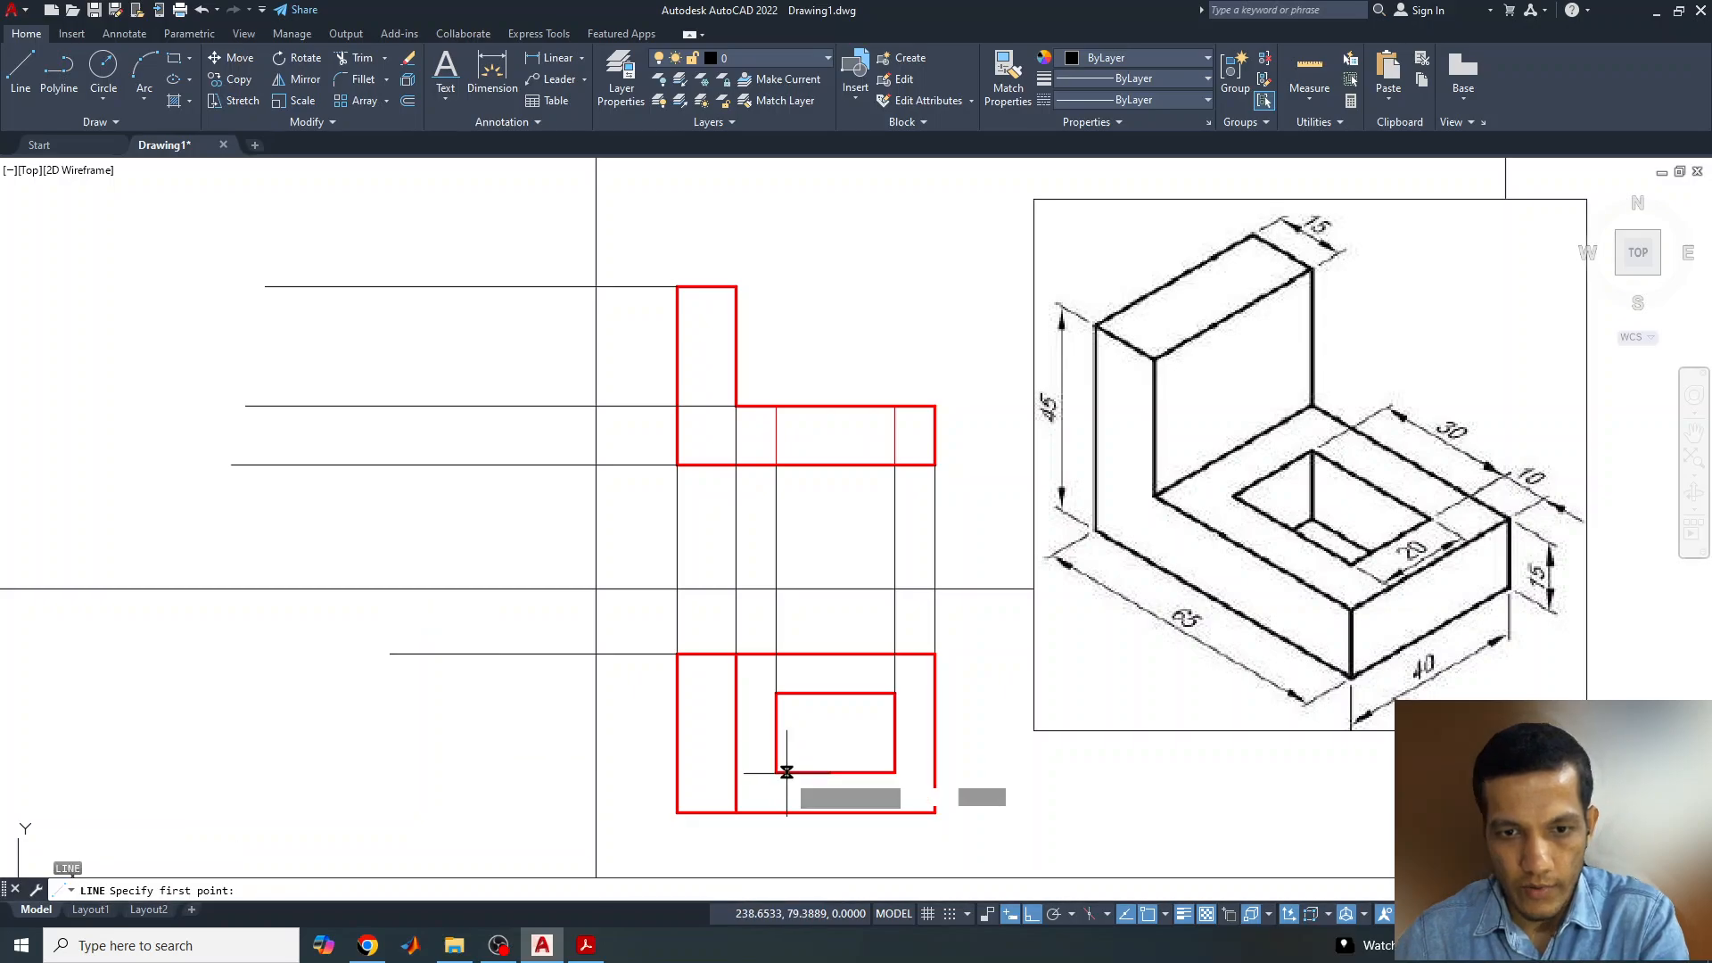
{"action": "left_click", "coordinate": [678, 812]}
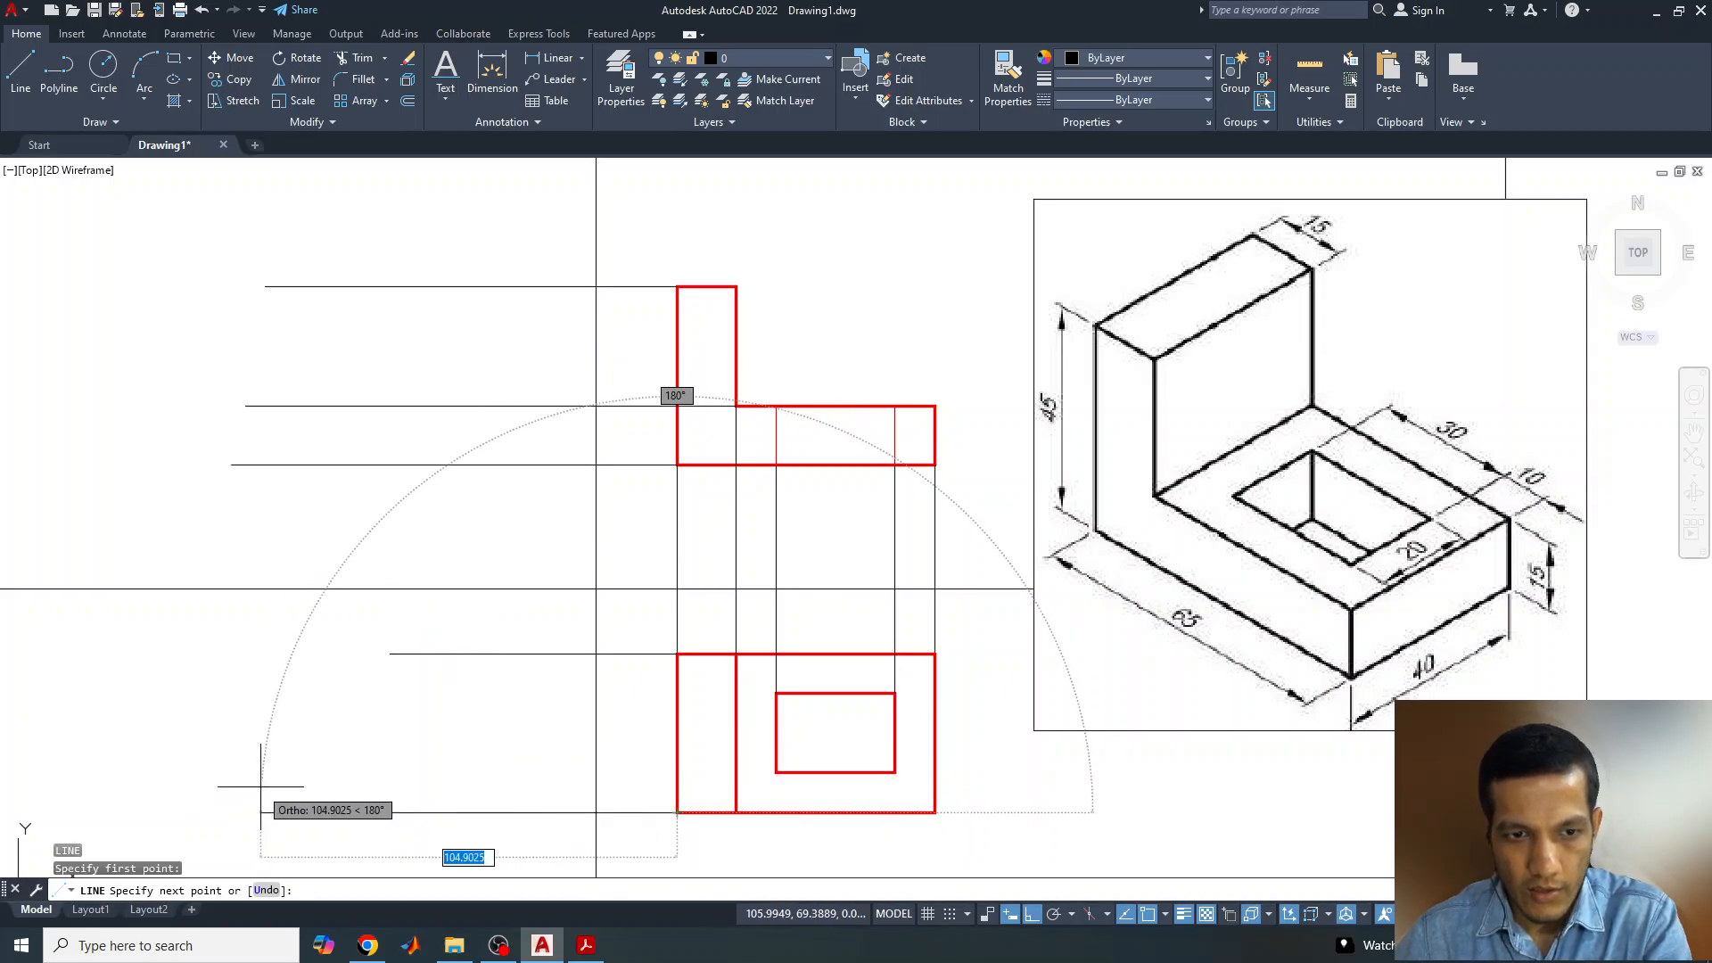
{"action": "left_click", "coordinate": [238, 813]}
{"action": "key", "text": "Return"}
- Draw horizontal projection lines leftward from the hole rectangle's lower-left and upper-left corners, past the vertical reference line
{"action": "key", "text": "Return"}
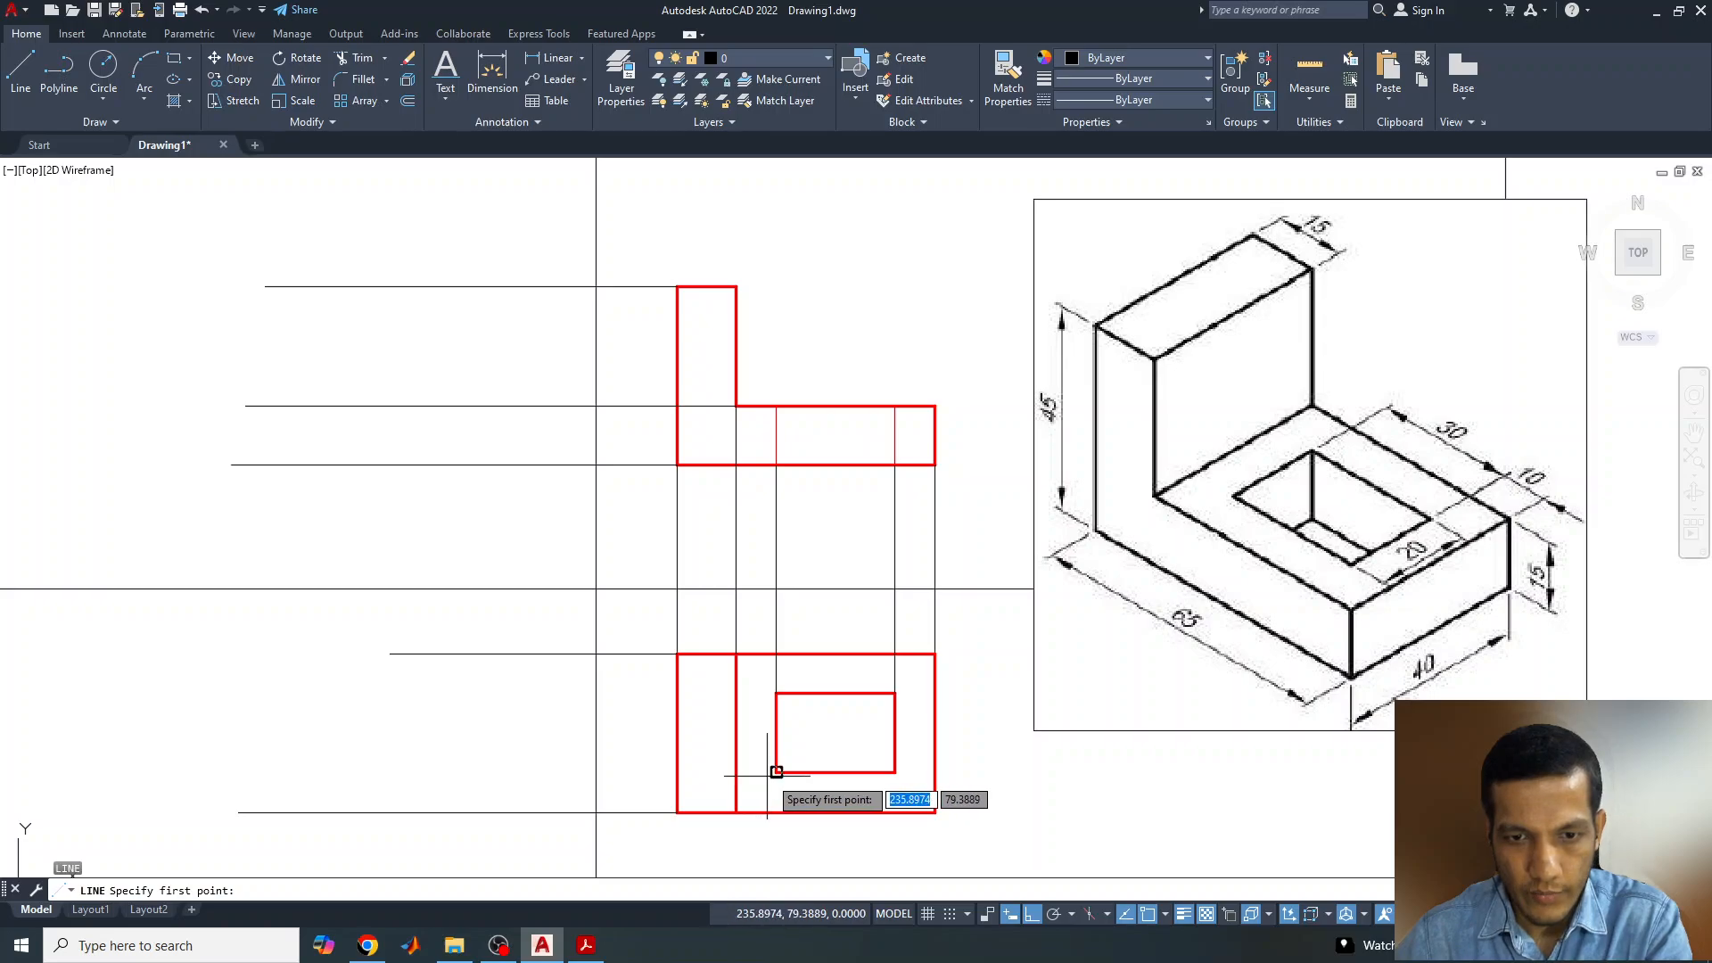
{"action": "left_click", "coordinate": [776, 773]}
{"action": "left_click", "coordinate": [323, 773]}
{"action": "key", "text": "Return"}
{"action": "key", "text": "Return"}
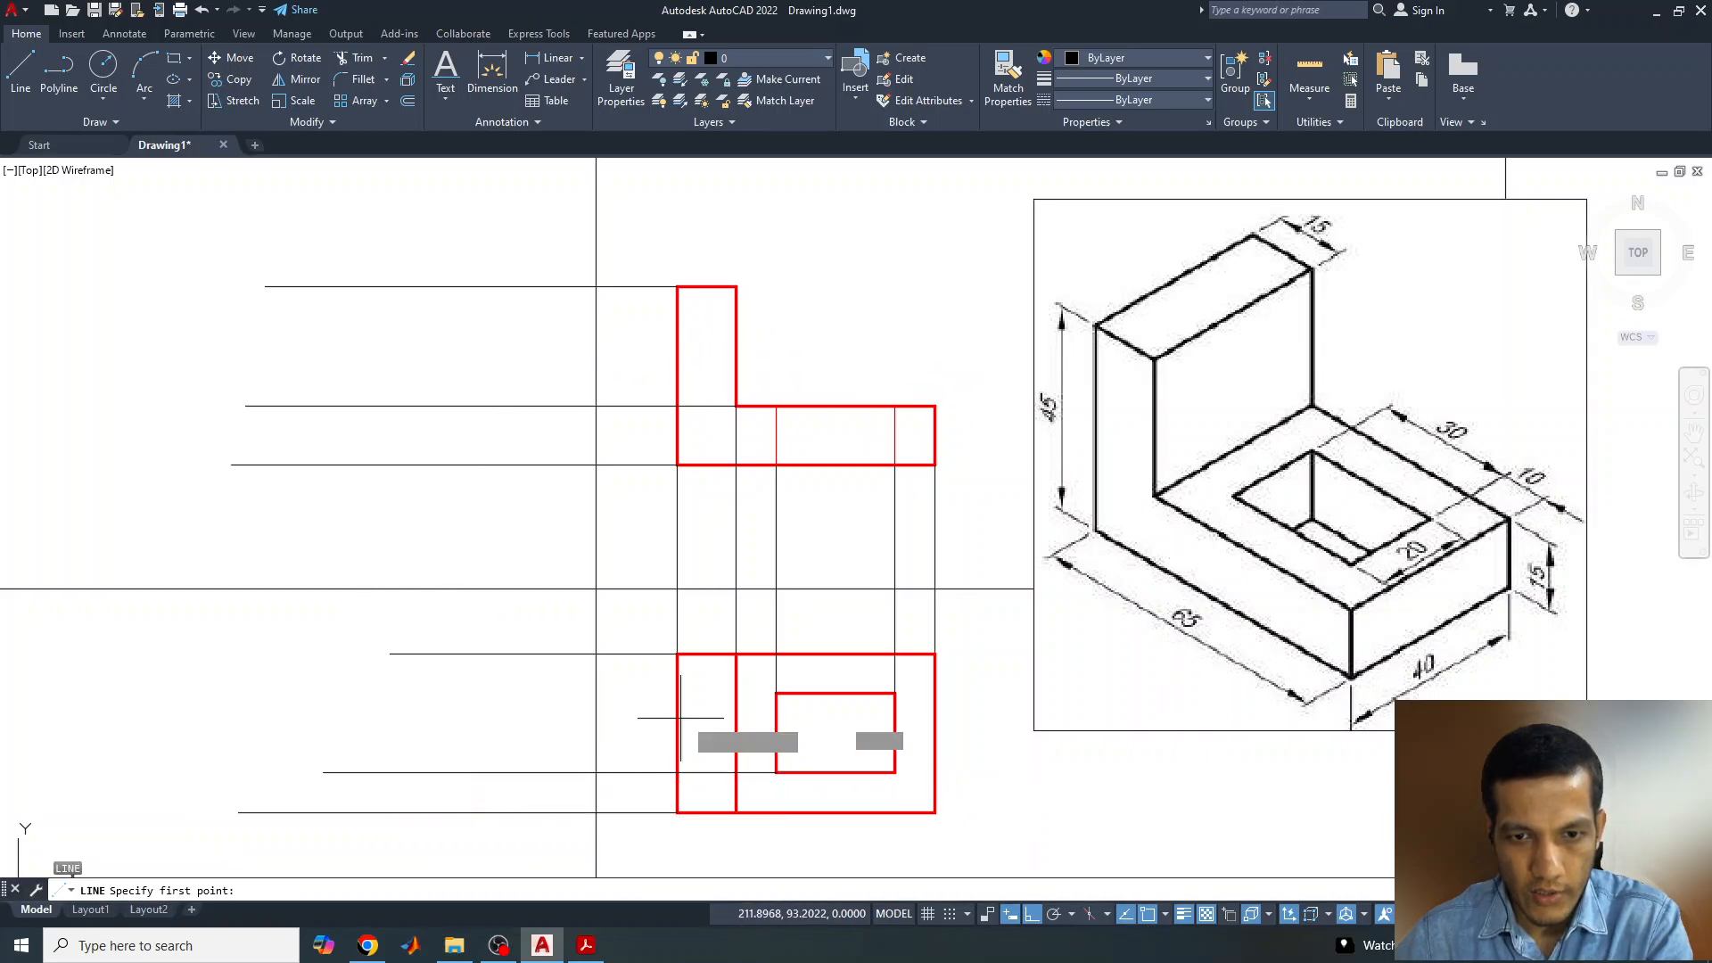
{"action": "left_click", "coordinate": [776, 693]}
{"action": "key", "text": "Return"}
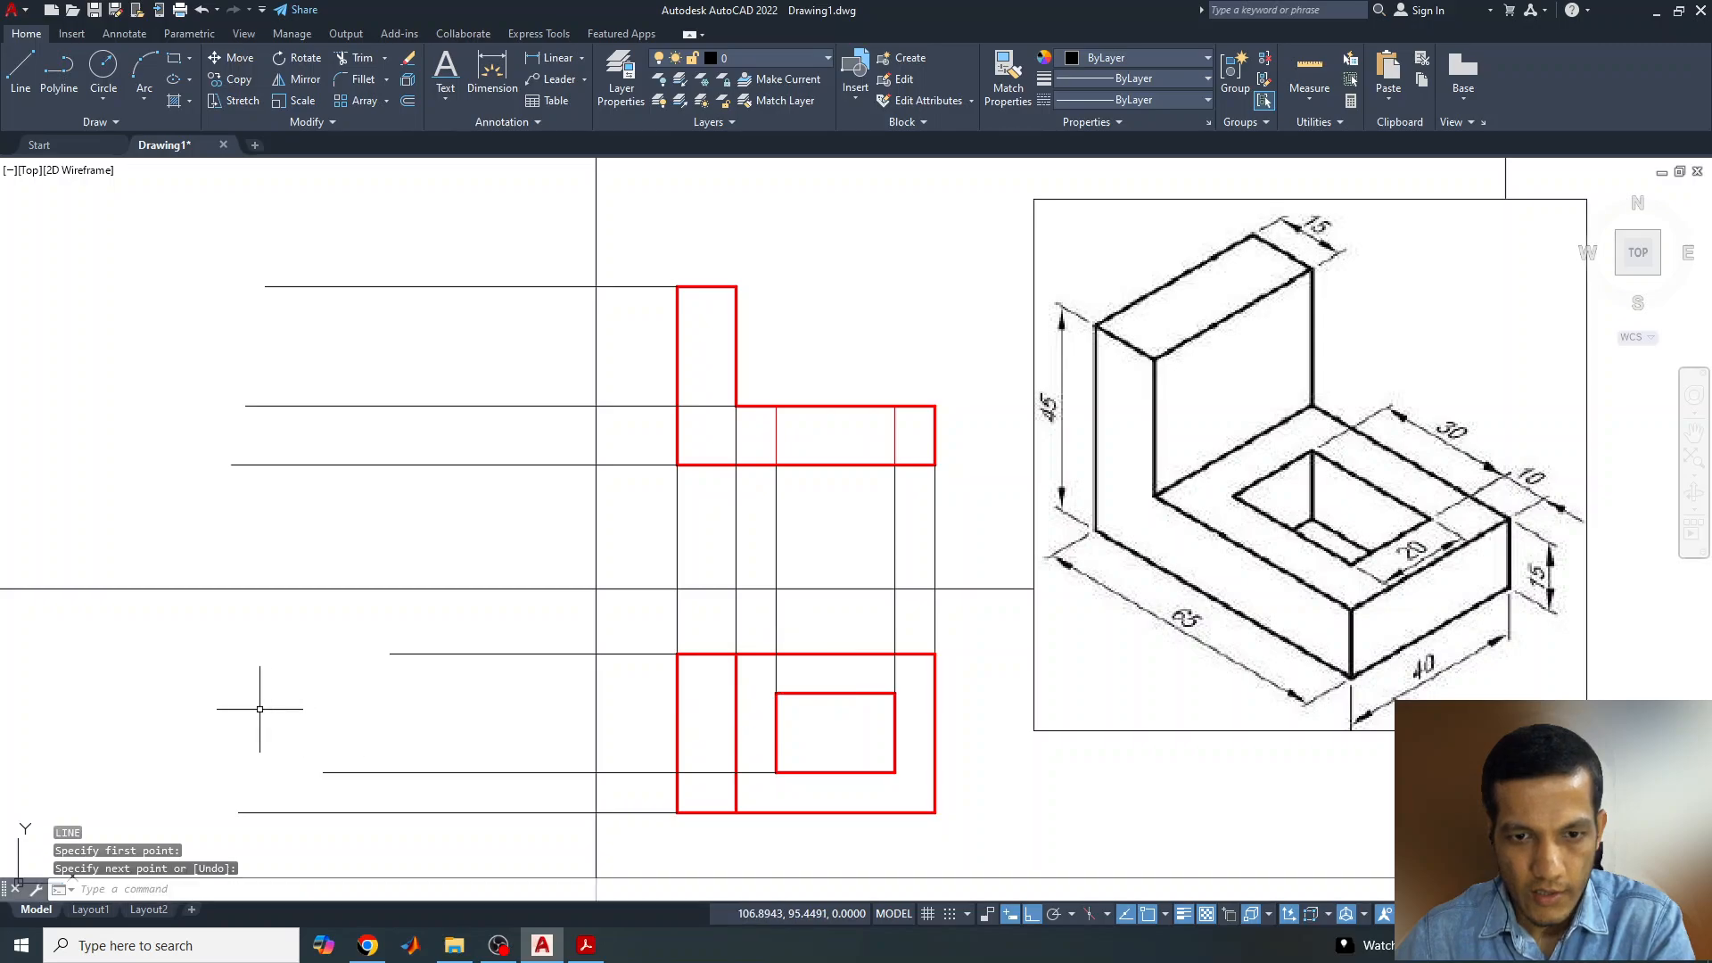
{"action": "key", "text": "Return"}
{"action": "left_click", "coordinate": [776, 693]}
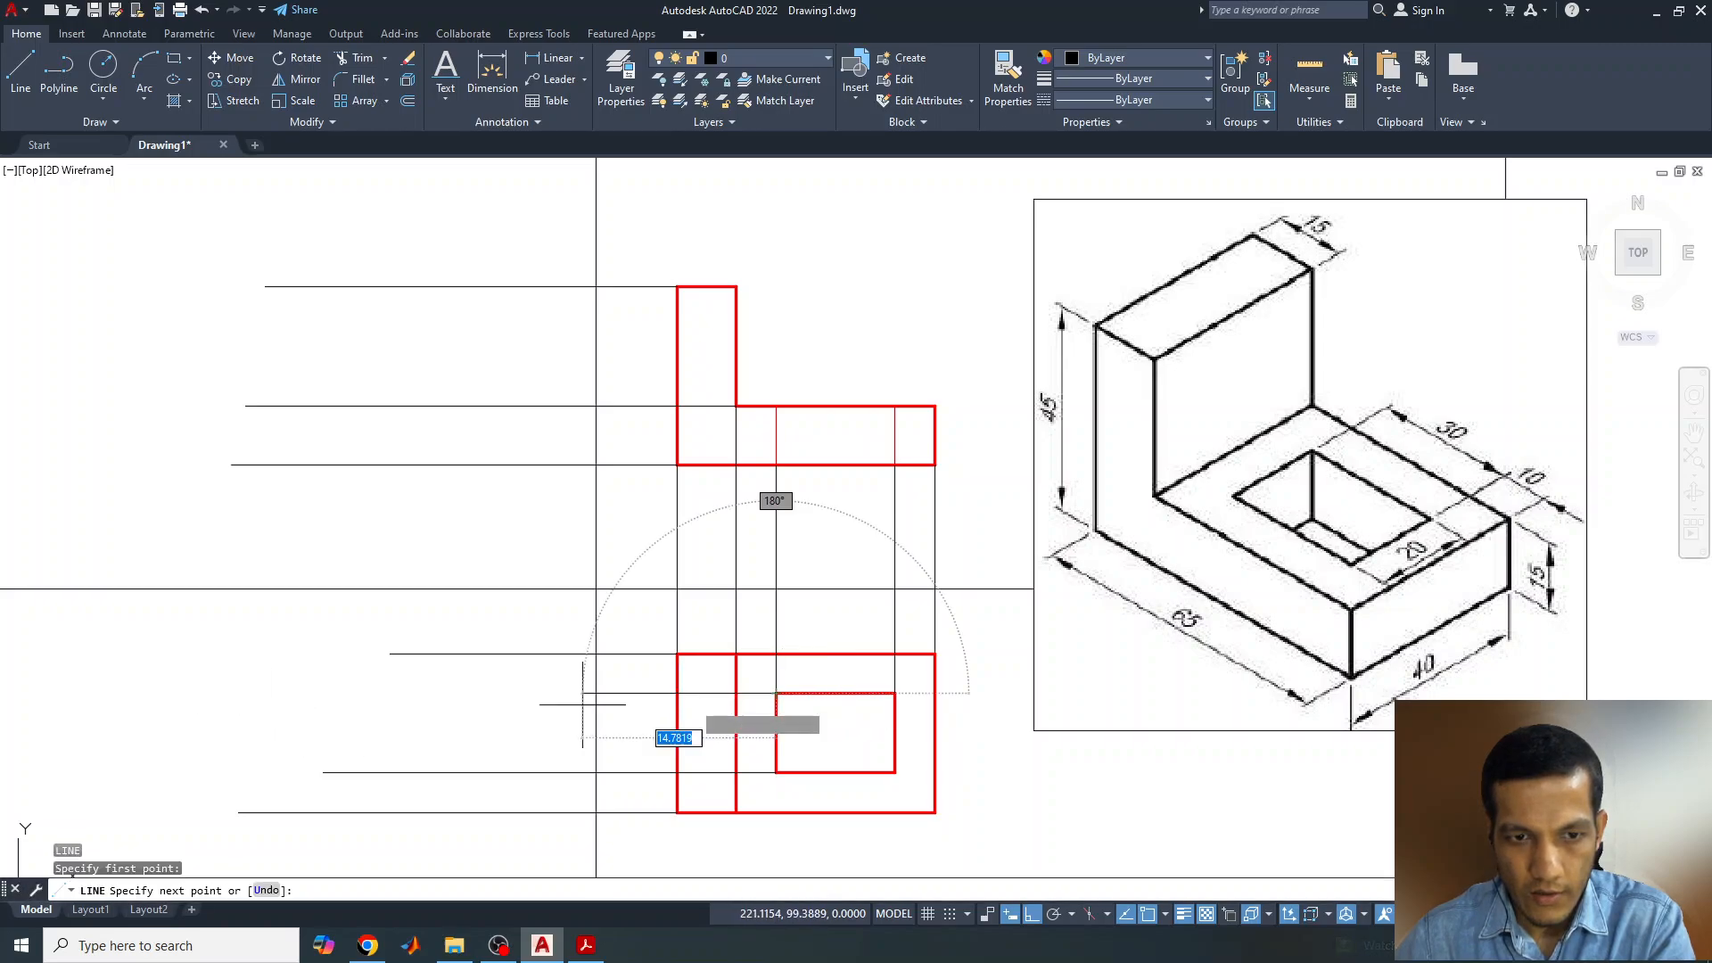
{"action": "left_click", "coordinate": [265, 693]}
{"action": "key", "text": "Return"}
- Draw a horizontal line leftward from the intersection of the two reference lines
{"action": "left_click", "coordinate": [596, 589]}
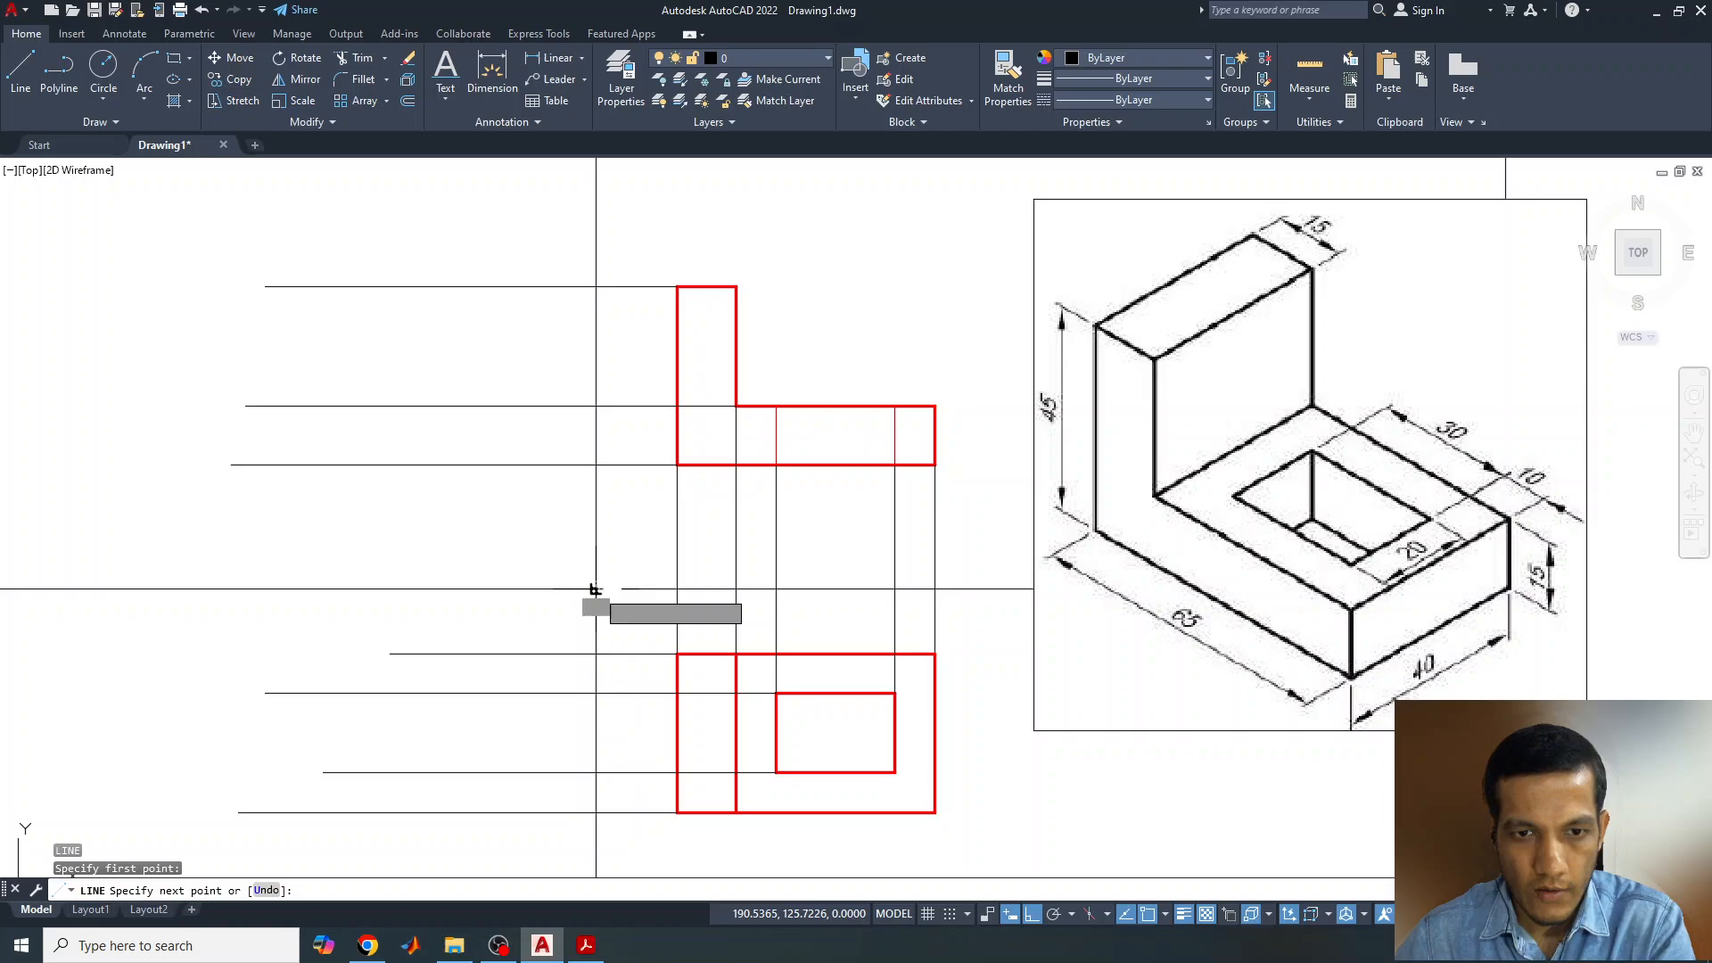
{"action": "left_click", "coordinate": [228, 589]}
{"action": "key", "text": "Return"}
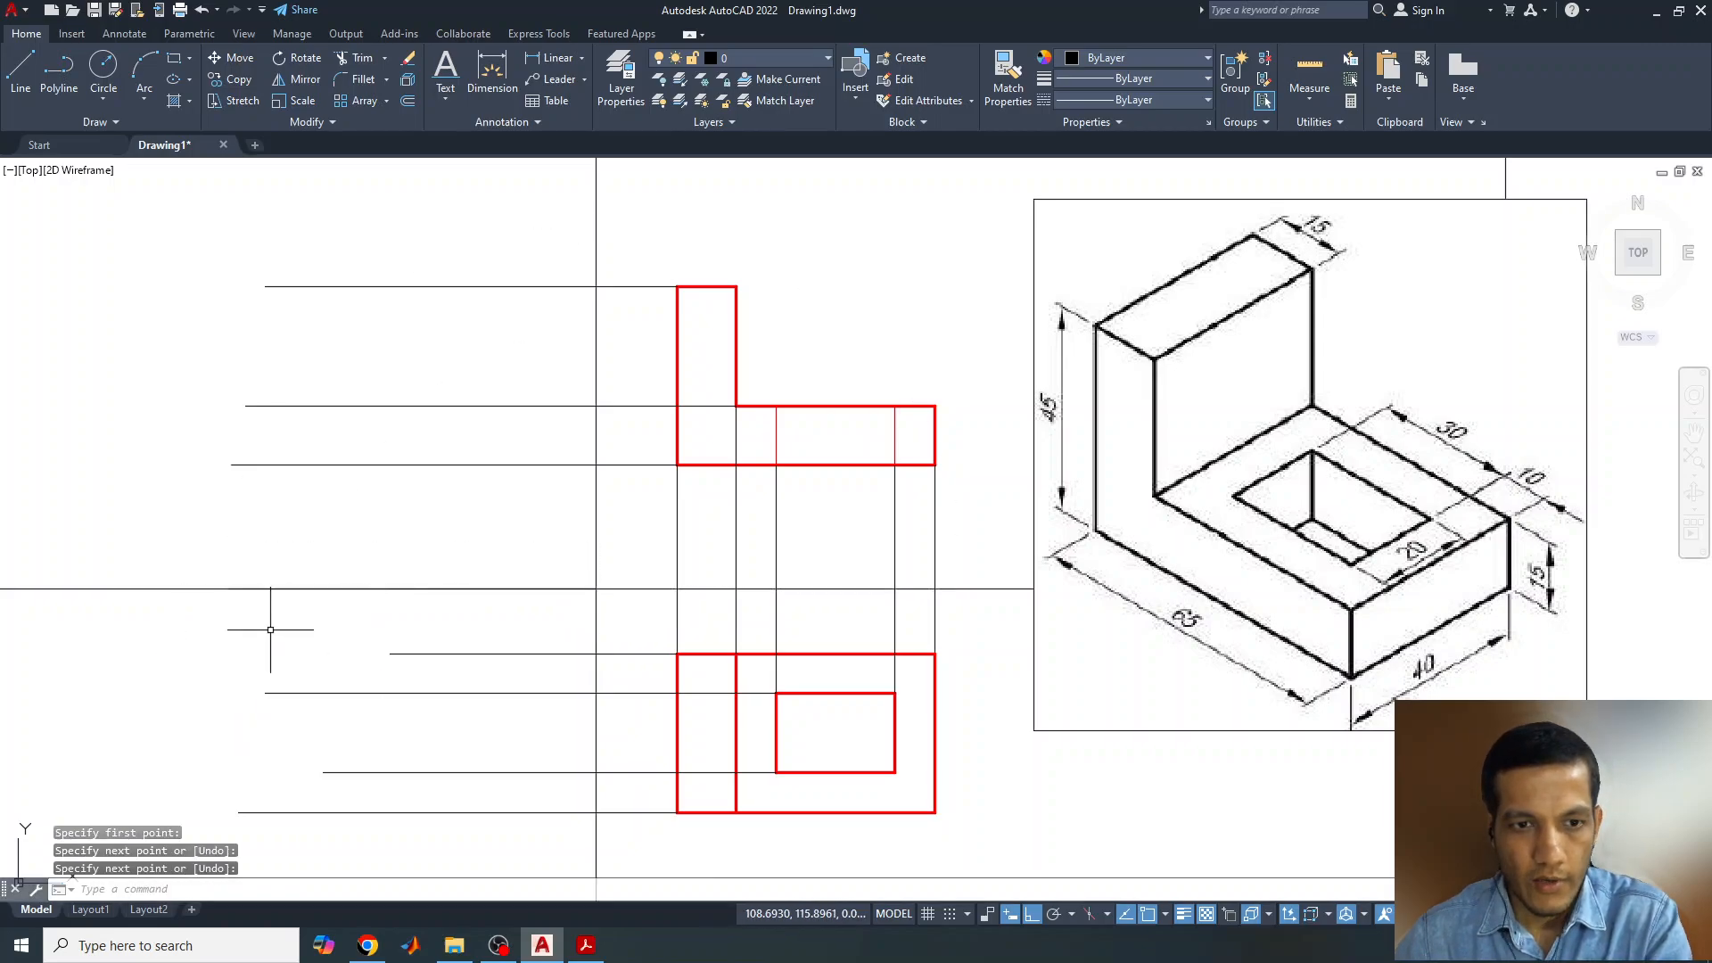
- Rotate the new horizontal line by 45 degrees about the intersection of the reference lines
{"action": "left_click", "coordinate": [300, 587]}
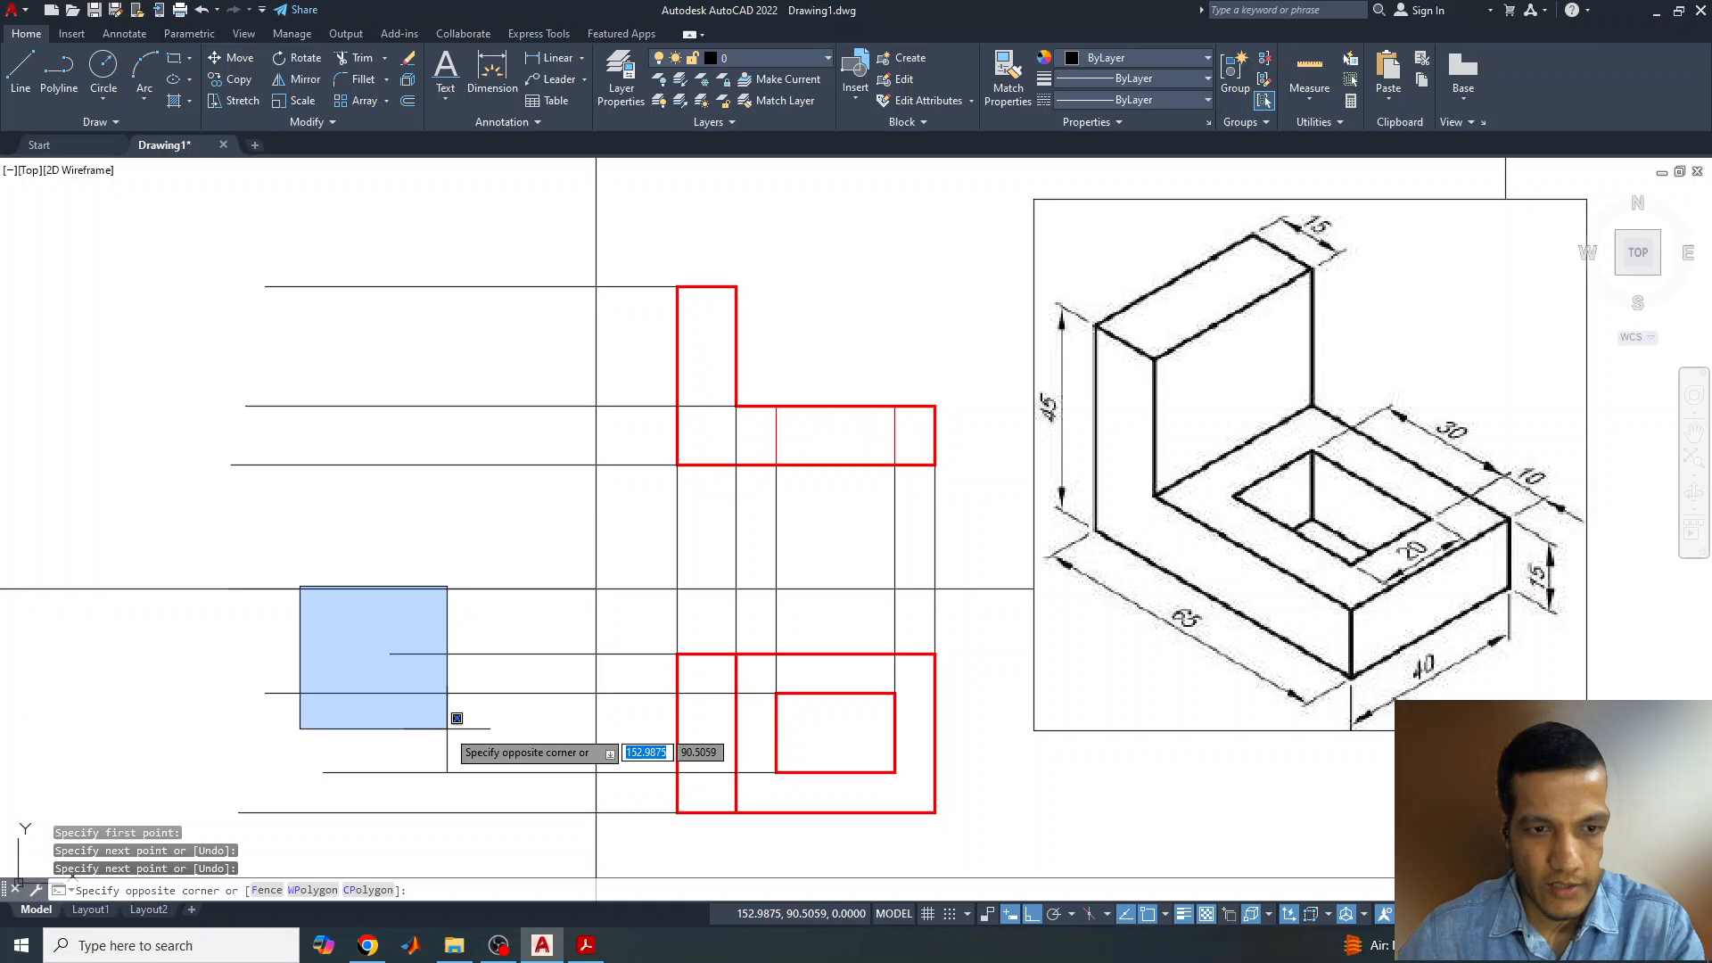
{"action": "left_click", "coordinate": [448, 580]}
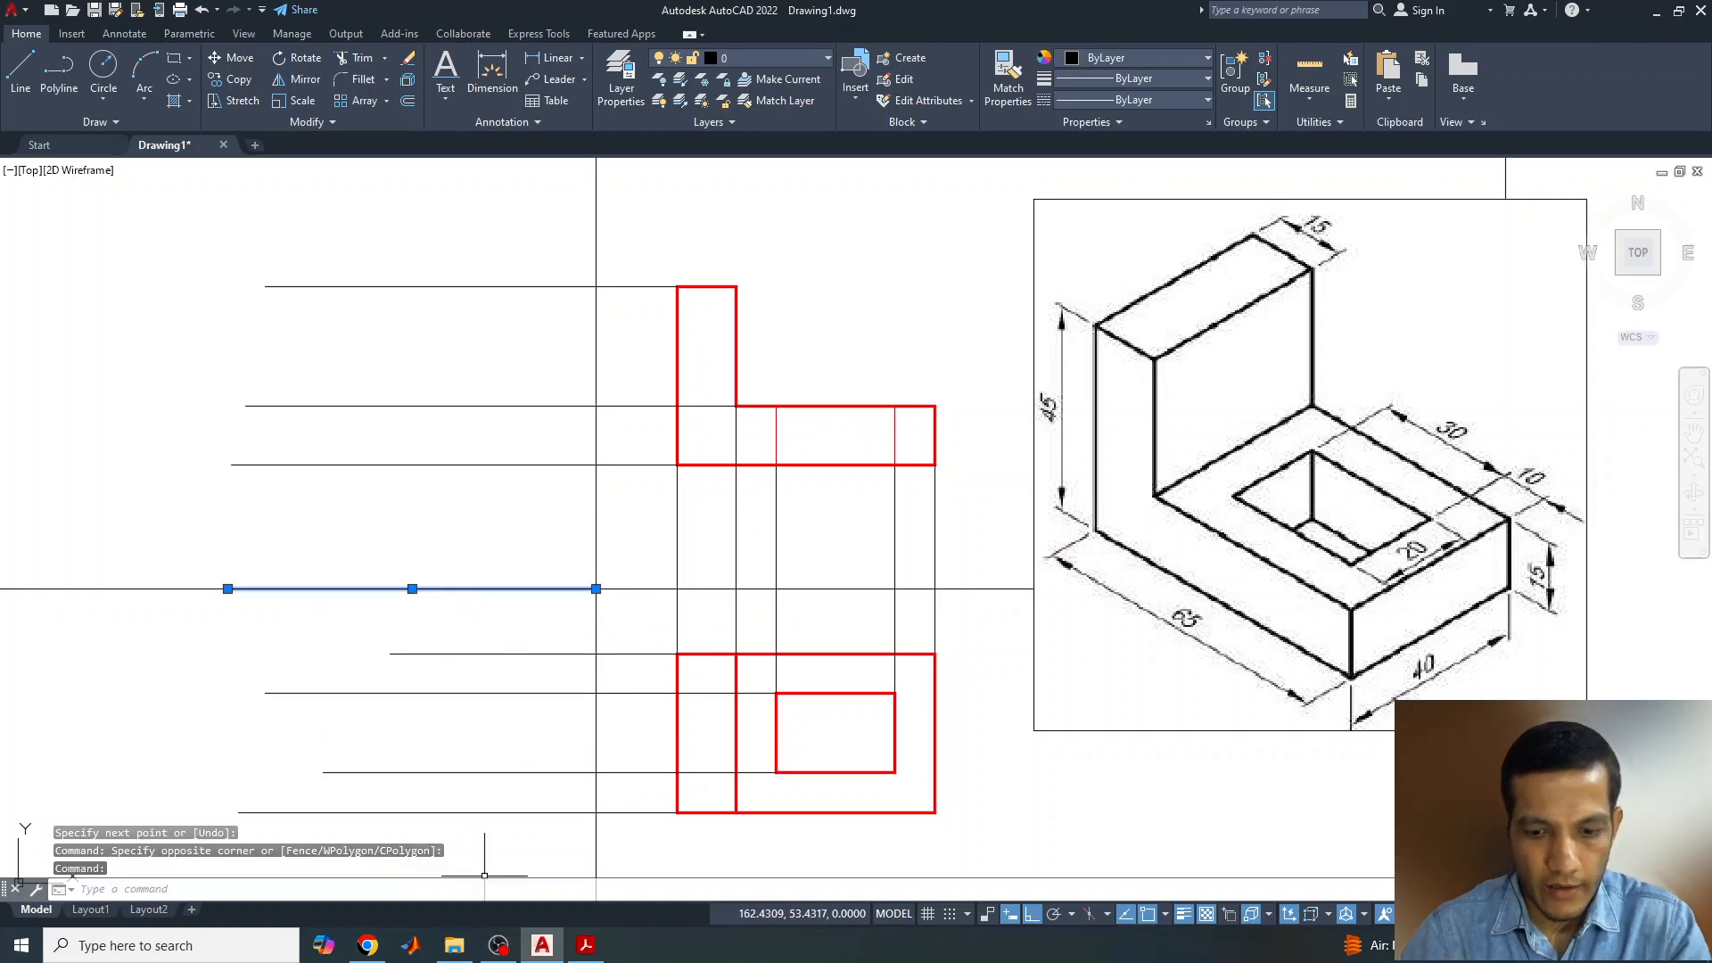
{"action": "type", "text": "ro"}
{"action": "key", "text": "Return"}
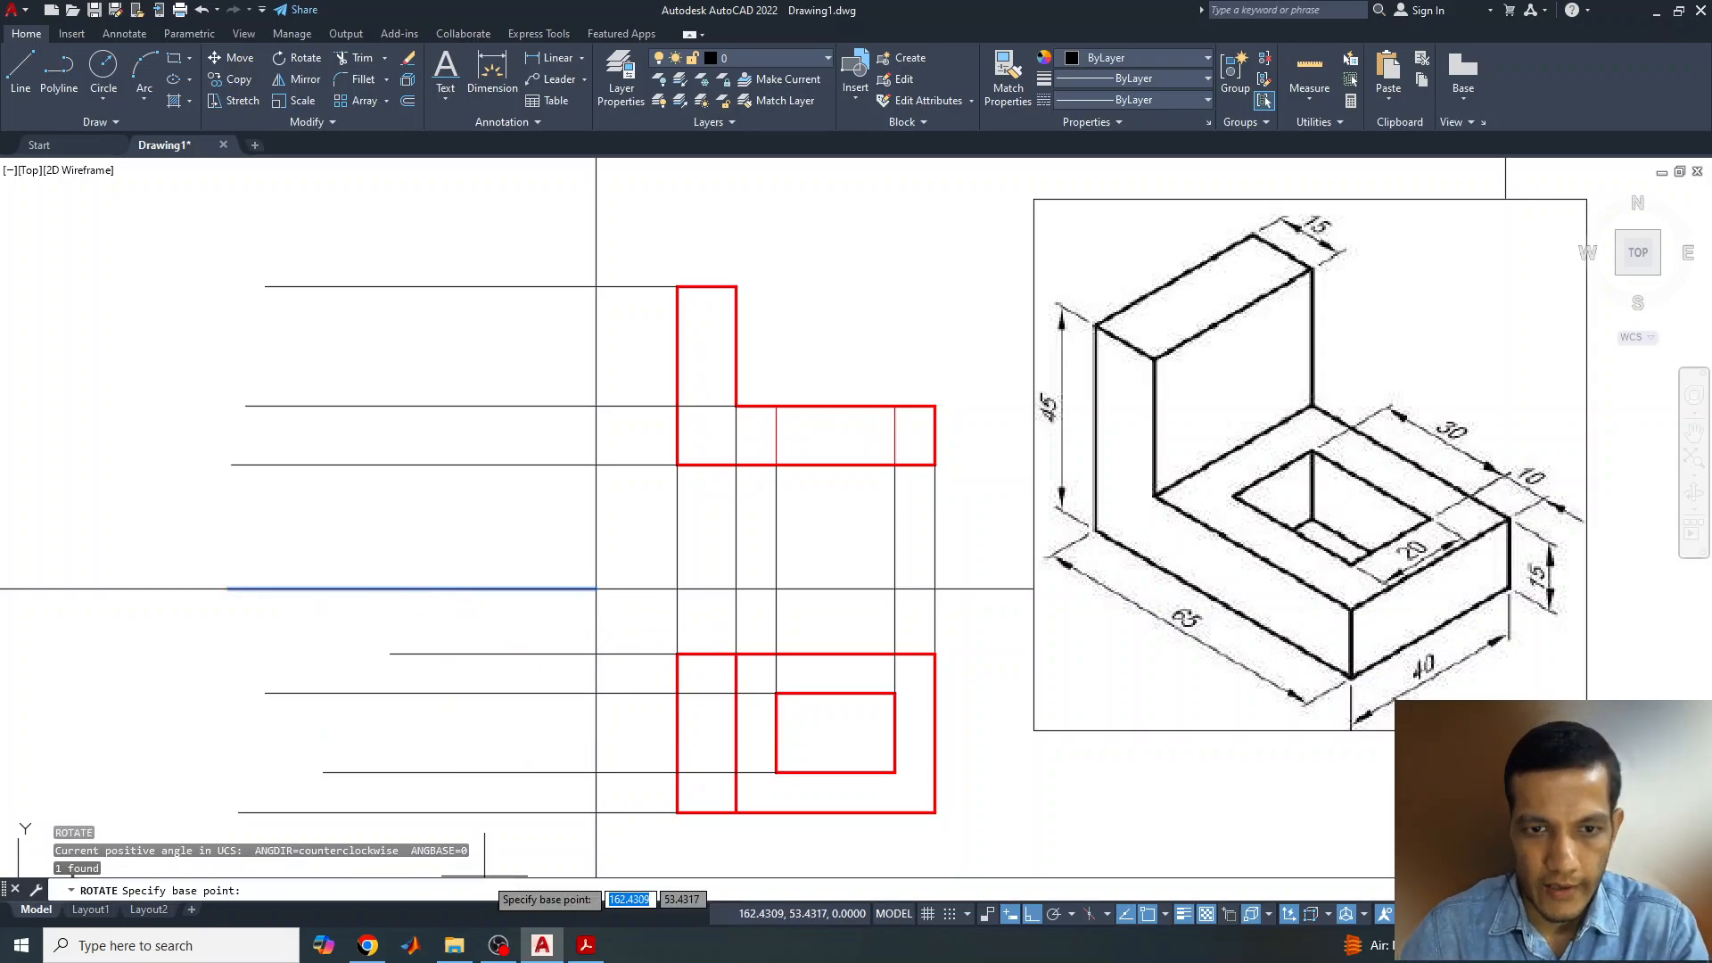
{"action": "left_click", "coordinate": [595, 589]}
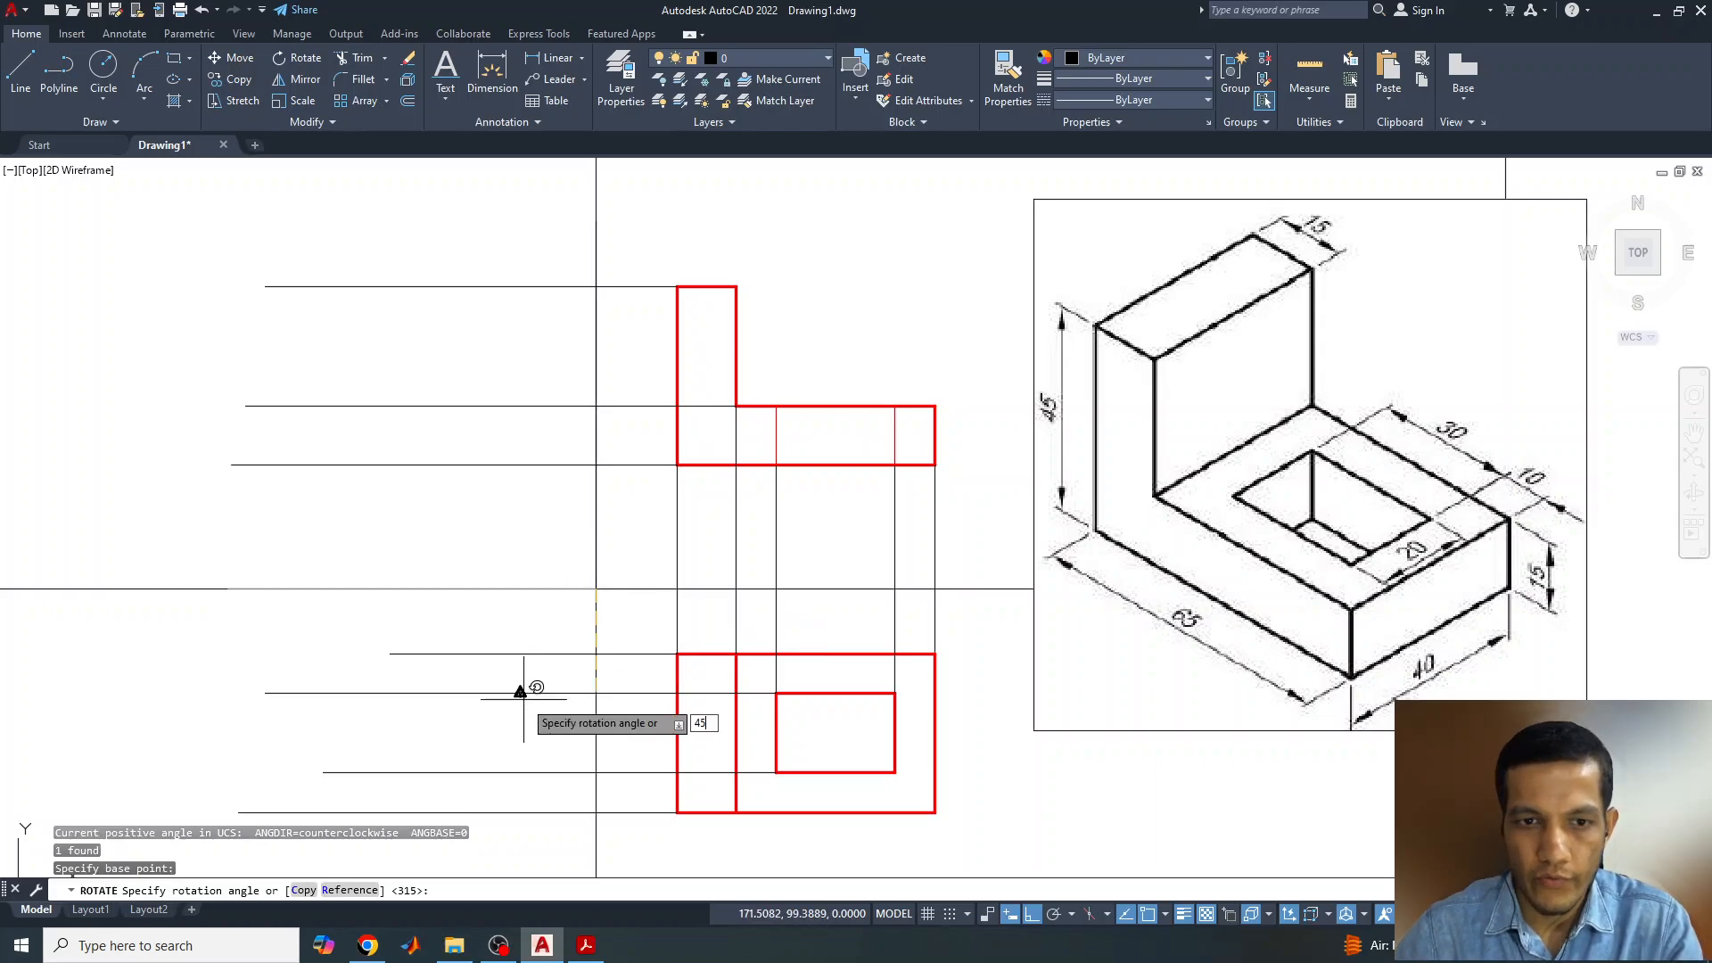
{"action": "key", "text": "Return"}
{"action": "key", "text": "Escape"}
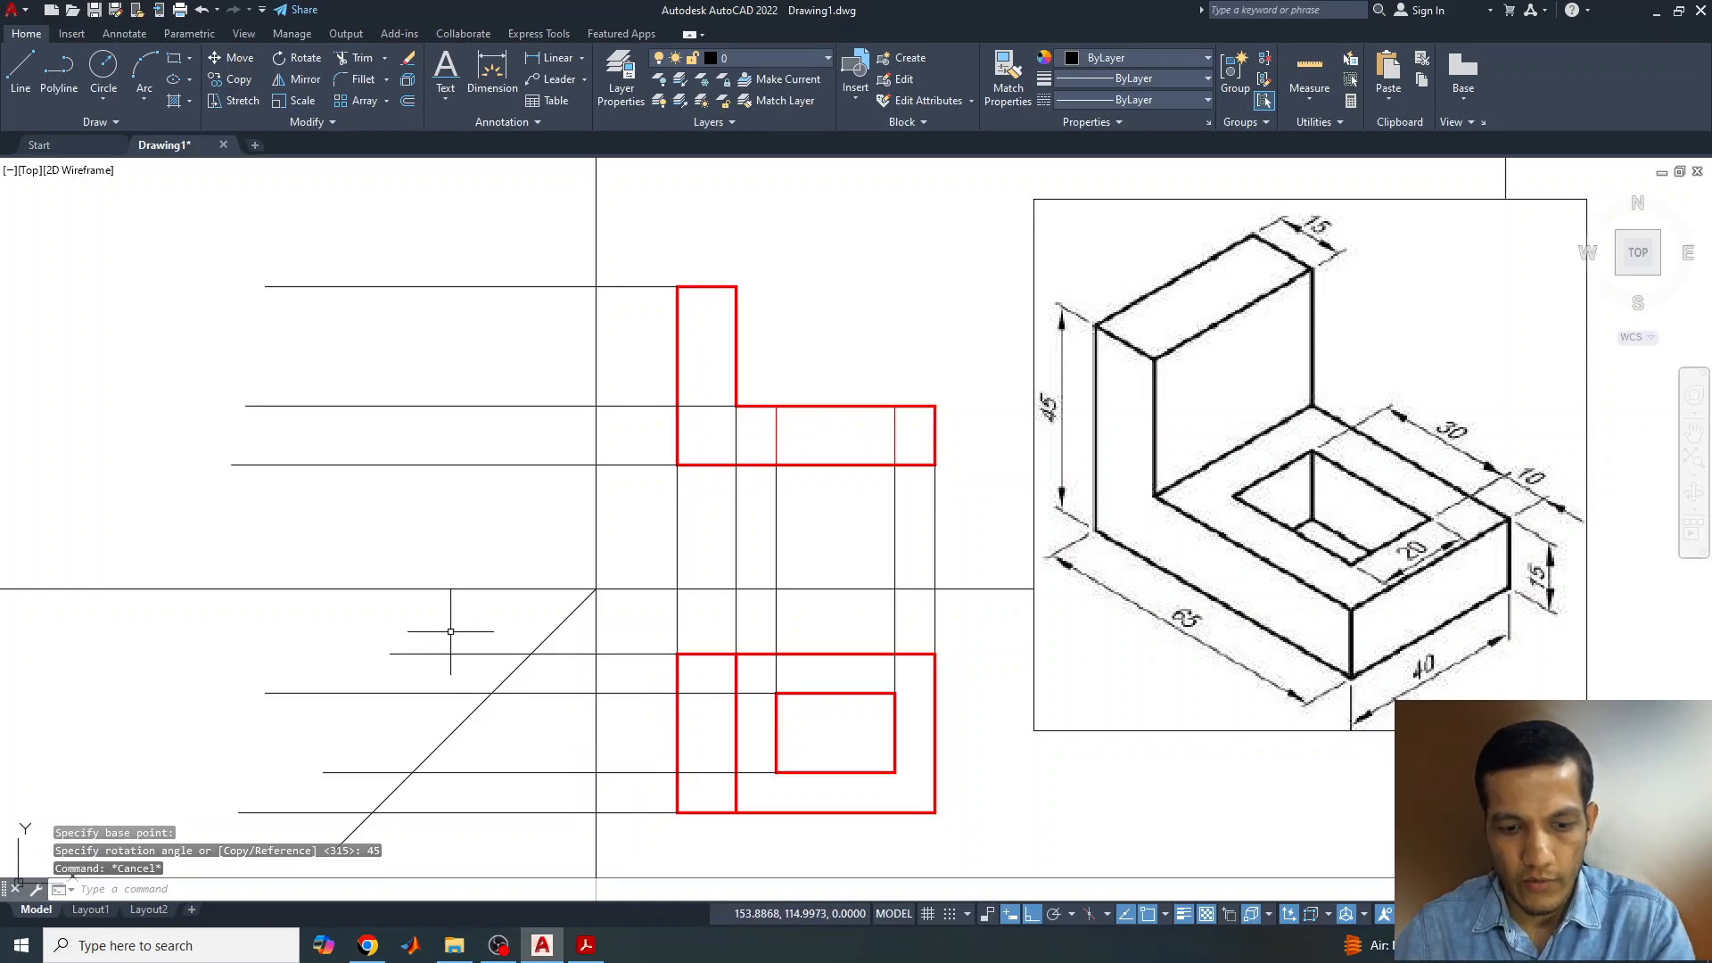
- Trim the ends of the top view's four horizontal projection lines that extend beyond the 45-degree line
{"action": "key", "text": "Return"}
{"action": "left_click_drag", "start_coordinate": [450, 631], "coordinate": [293, 837]}
{"action": "mouse_move", "coordinate": [383, 672]}
{"action": "middle_mouse_down"}
{"action": "mouse_move", "coordinate": [371, 603]}
{"action": "mouse_move", "coordinate": [391, 631]}
{"action": "middle_mouse_up"}
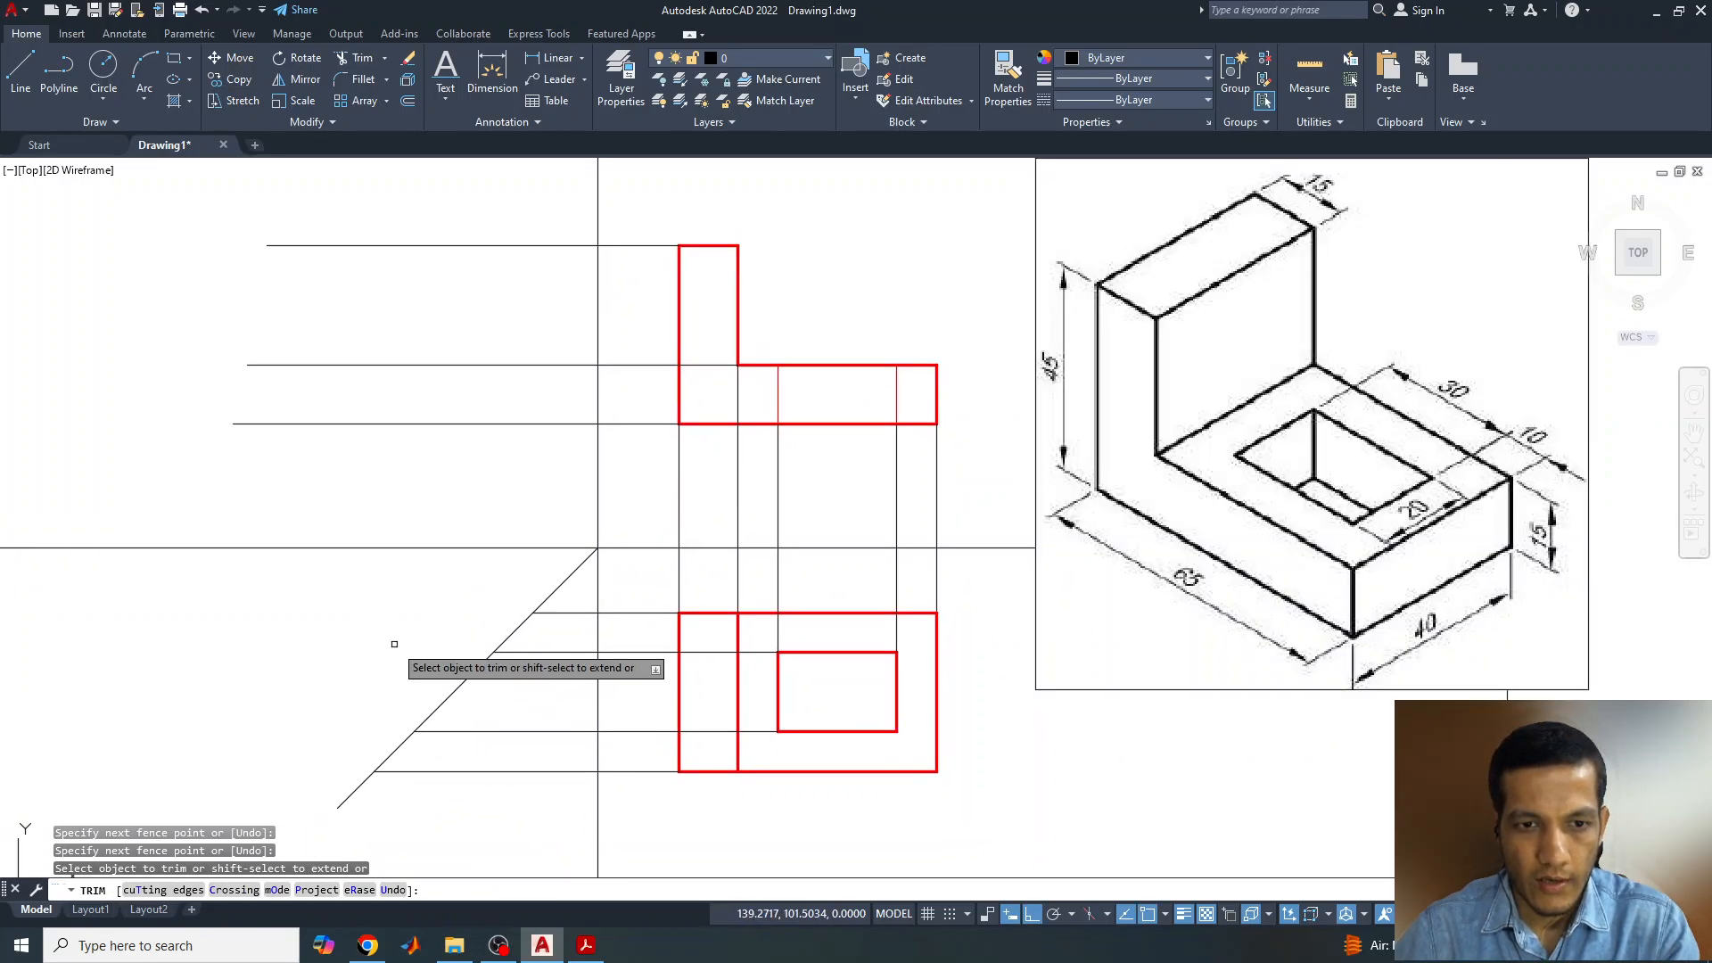
{"action": "key", "text": "Escape"}
- Draw vertical projection lines from the outline's two points on the 45-degree line up to the front view's topmost projection line
{"action": "type", "text": "l"}
{"action": "key", "text": "Return"}
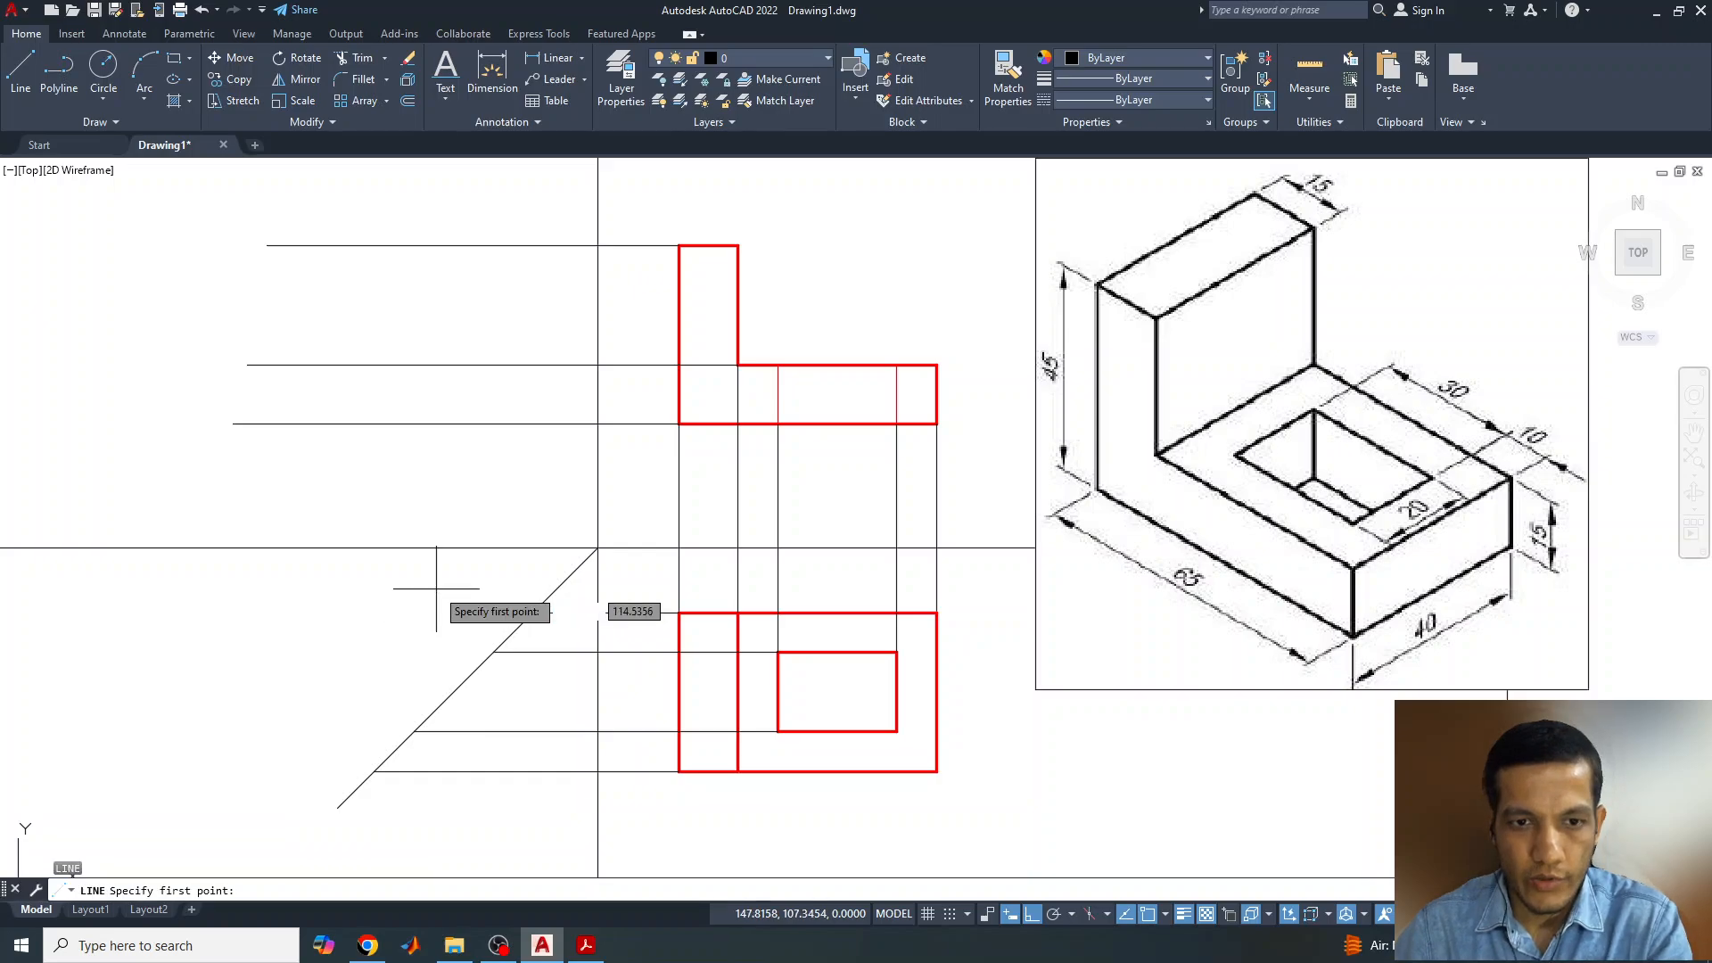
{"action": "left_click", "coordinate": [532, 613]}
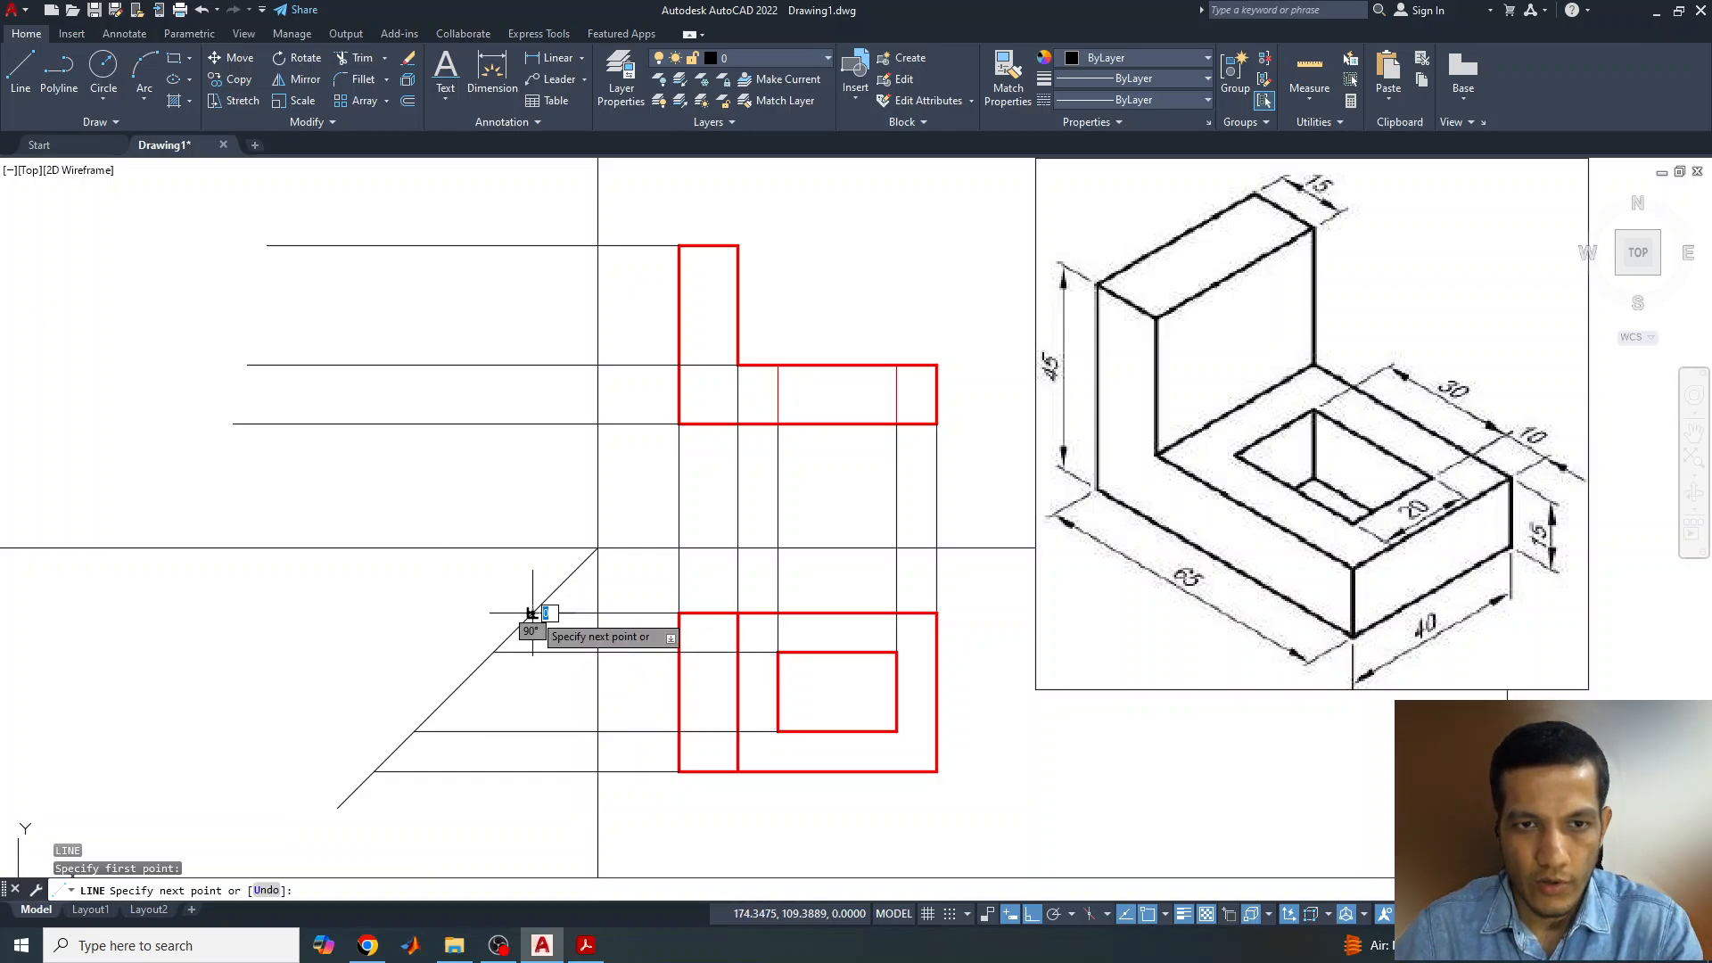
{"action": "left_click", "coordinate": [533, 245]}
{"action": "key", "text": "Return"}
{"action": "key", "text": "Return"}
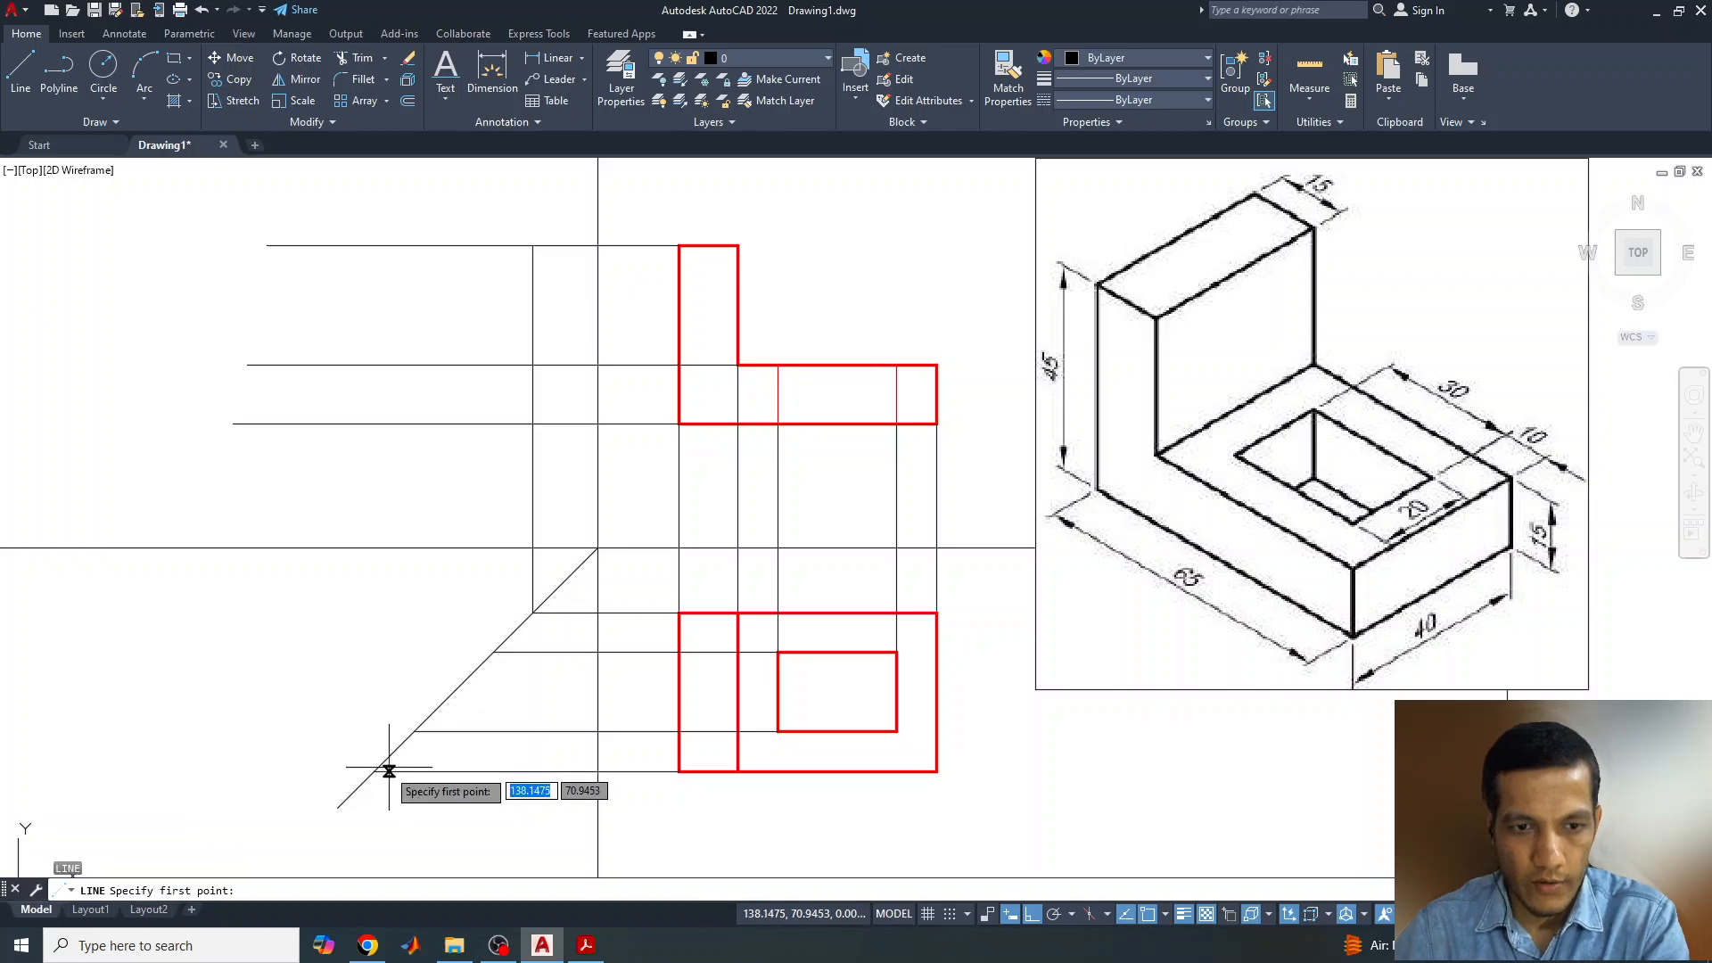
{"action": "left_click", "coordinate": [374, 771]}
{"action": "left_click", "coordinate": [373, 245]}
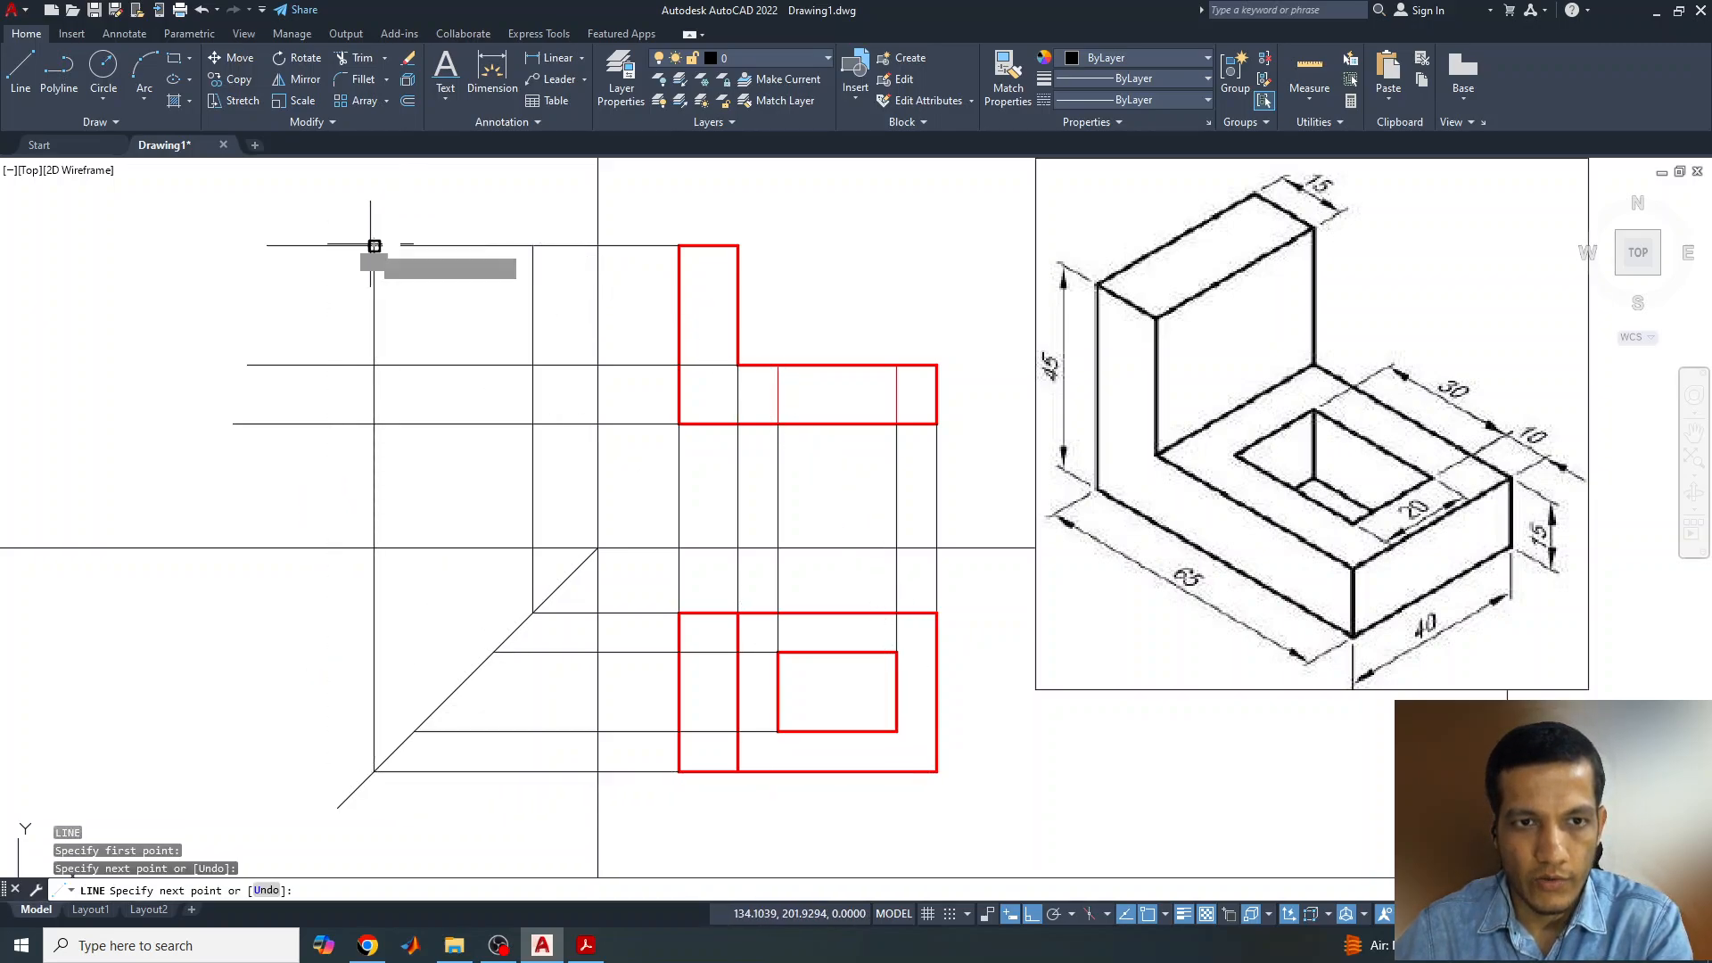
{"action": "key", "text": "Return"}
- Draw vertical projection lines from the hole's two points on the 45-degree line up to the projection line of the base's top edge
{"action": "key", "text": "Return"}
{"action": "left_click", "coordinate": [414, 732]}
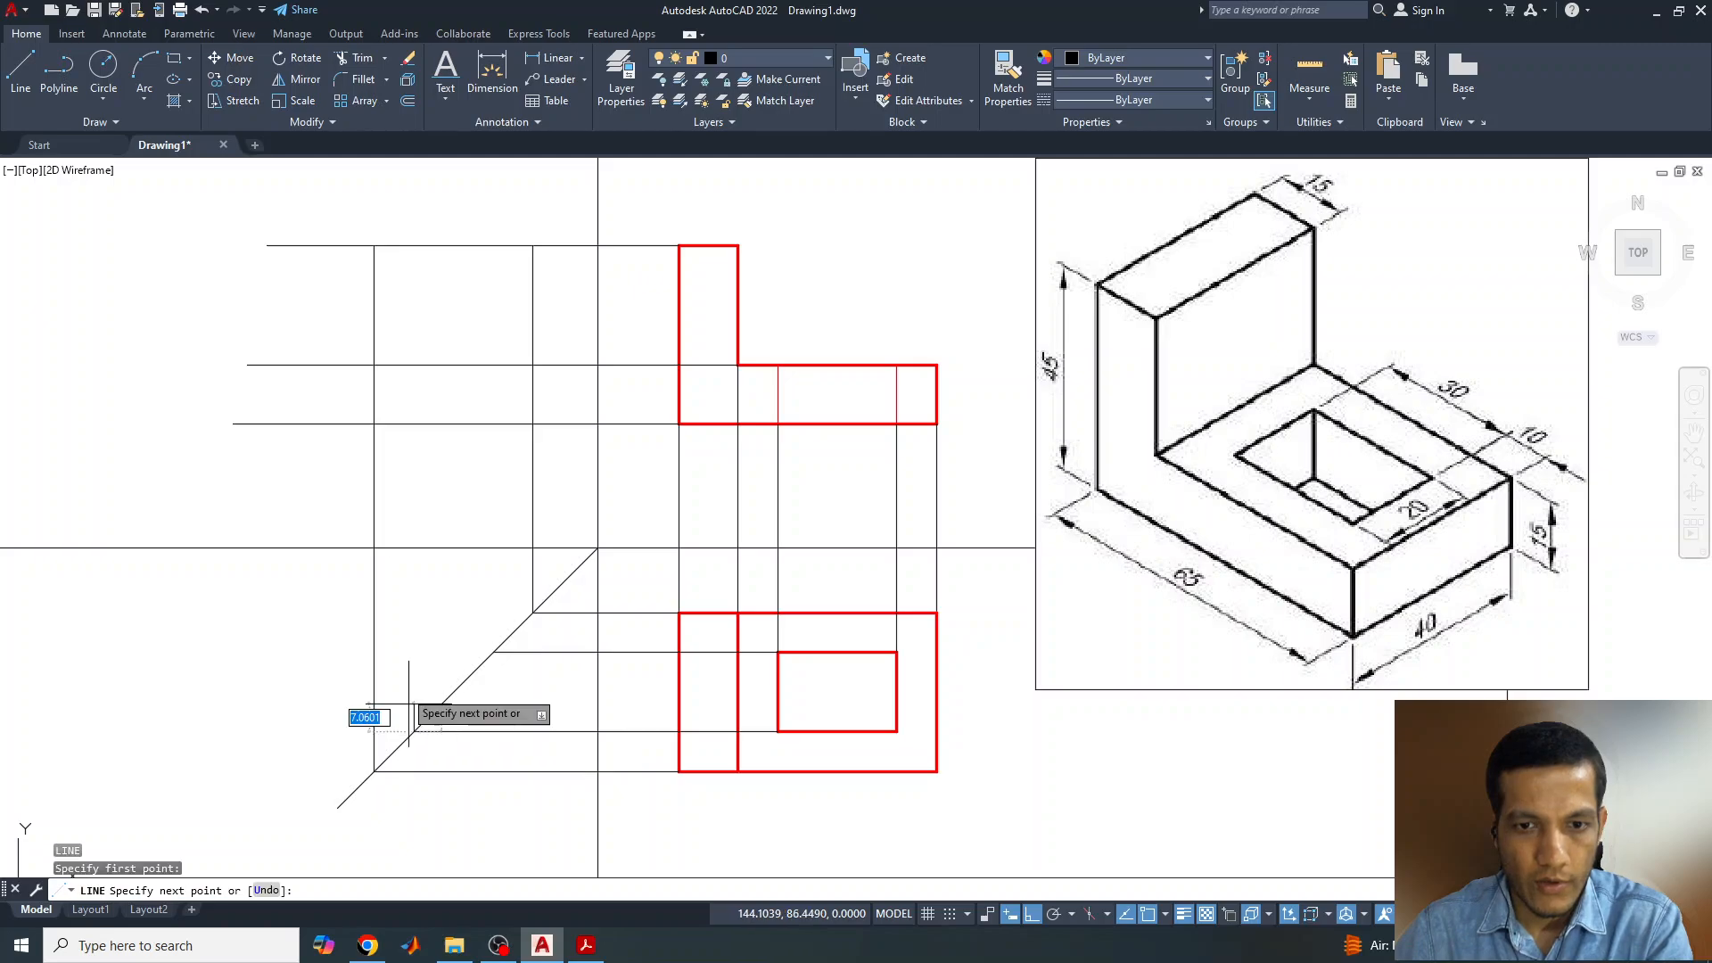
{"action": "left_click", "coordinate": [412, 365]}
{"action": "key", "text": "Return"}
{"action": "key", "text": "Return"}
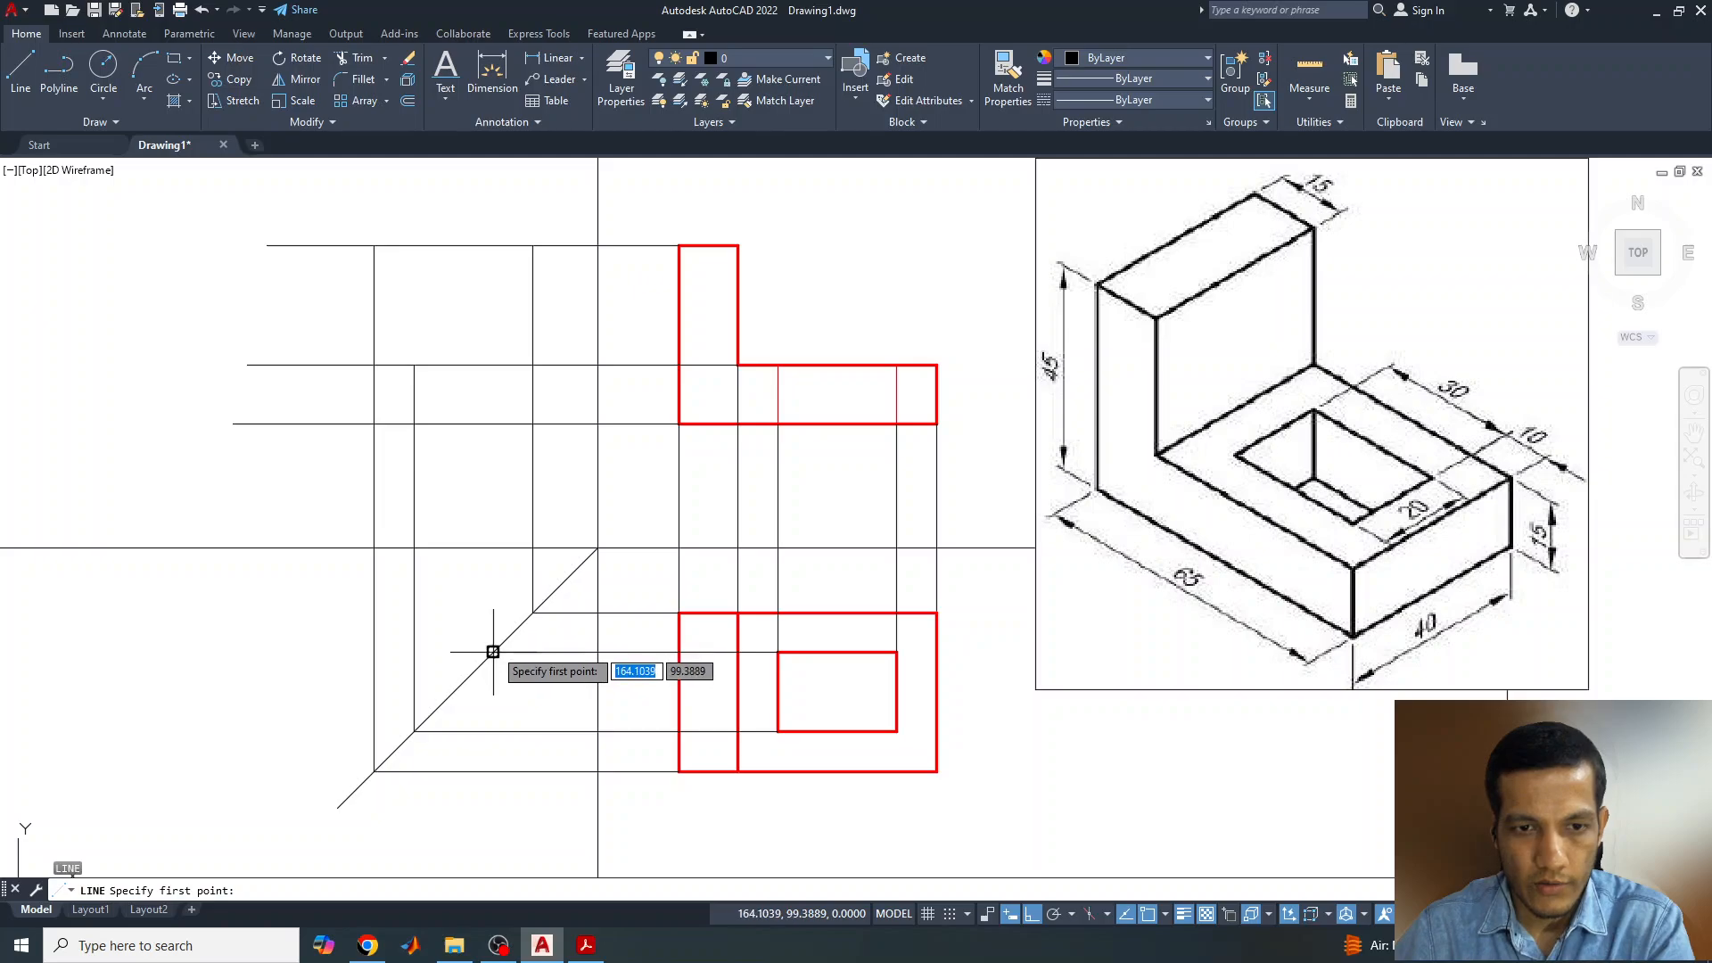
{"action": "left_click", "coordinate": [493, 652]}
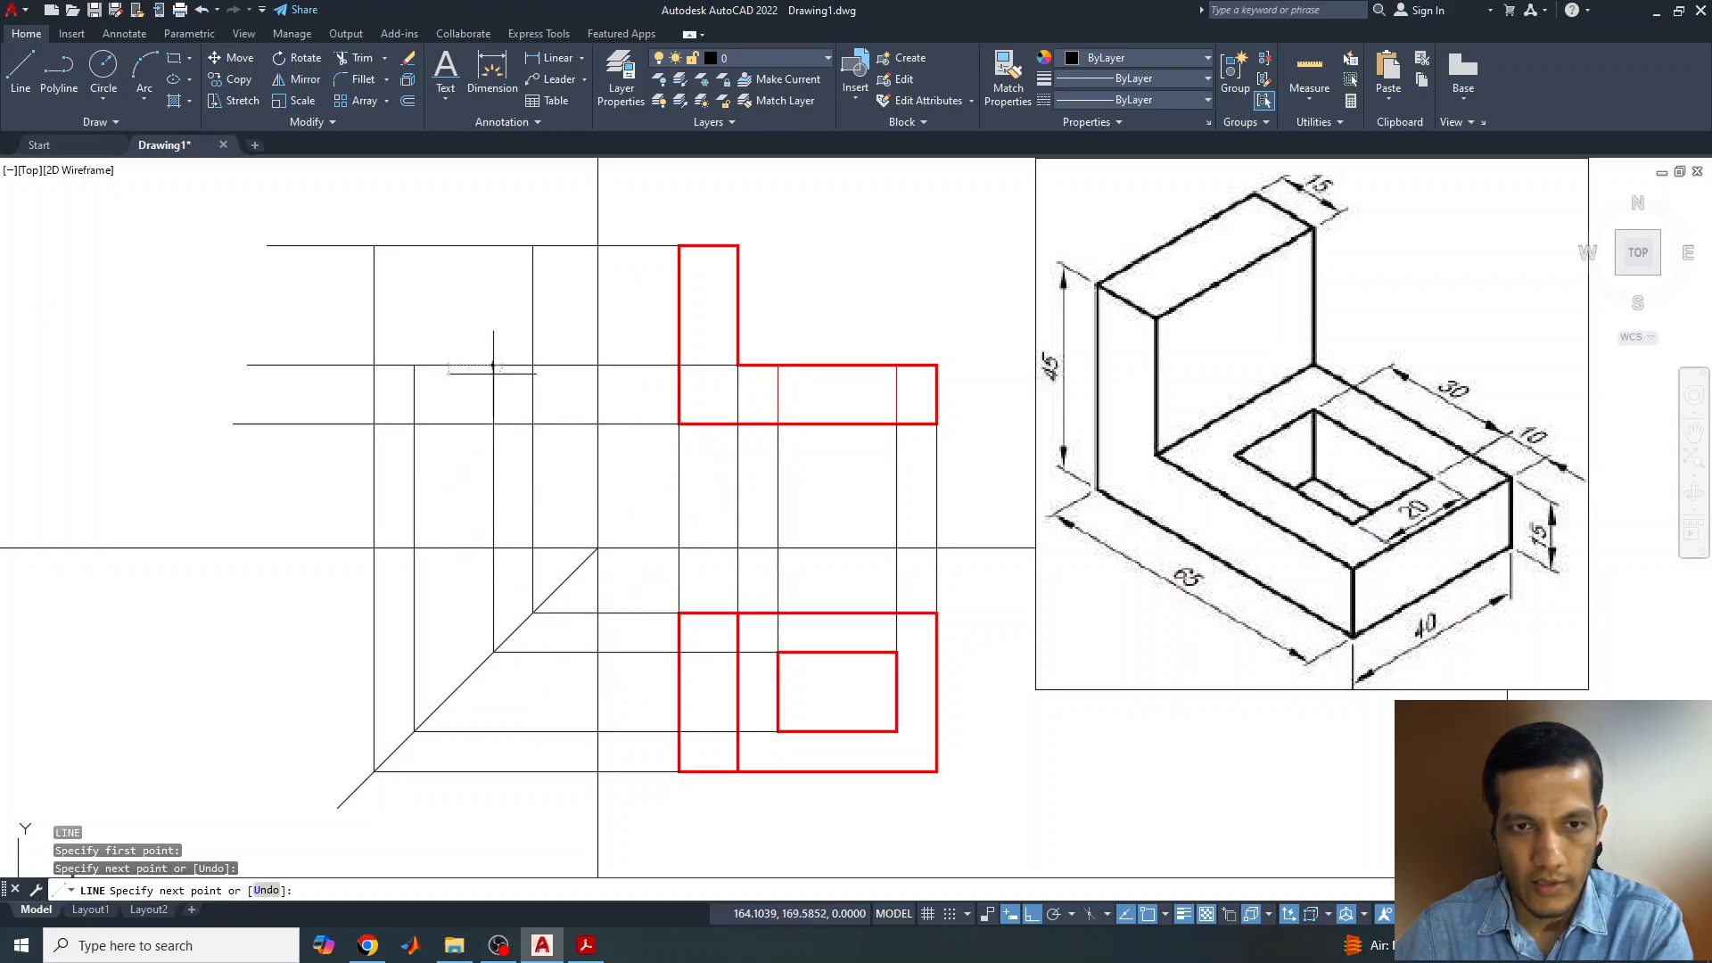
{"action": "left_click", "coordinate": [493, 365]}
{"action": "key", "text": "Return"}
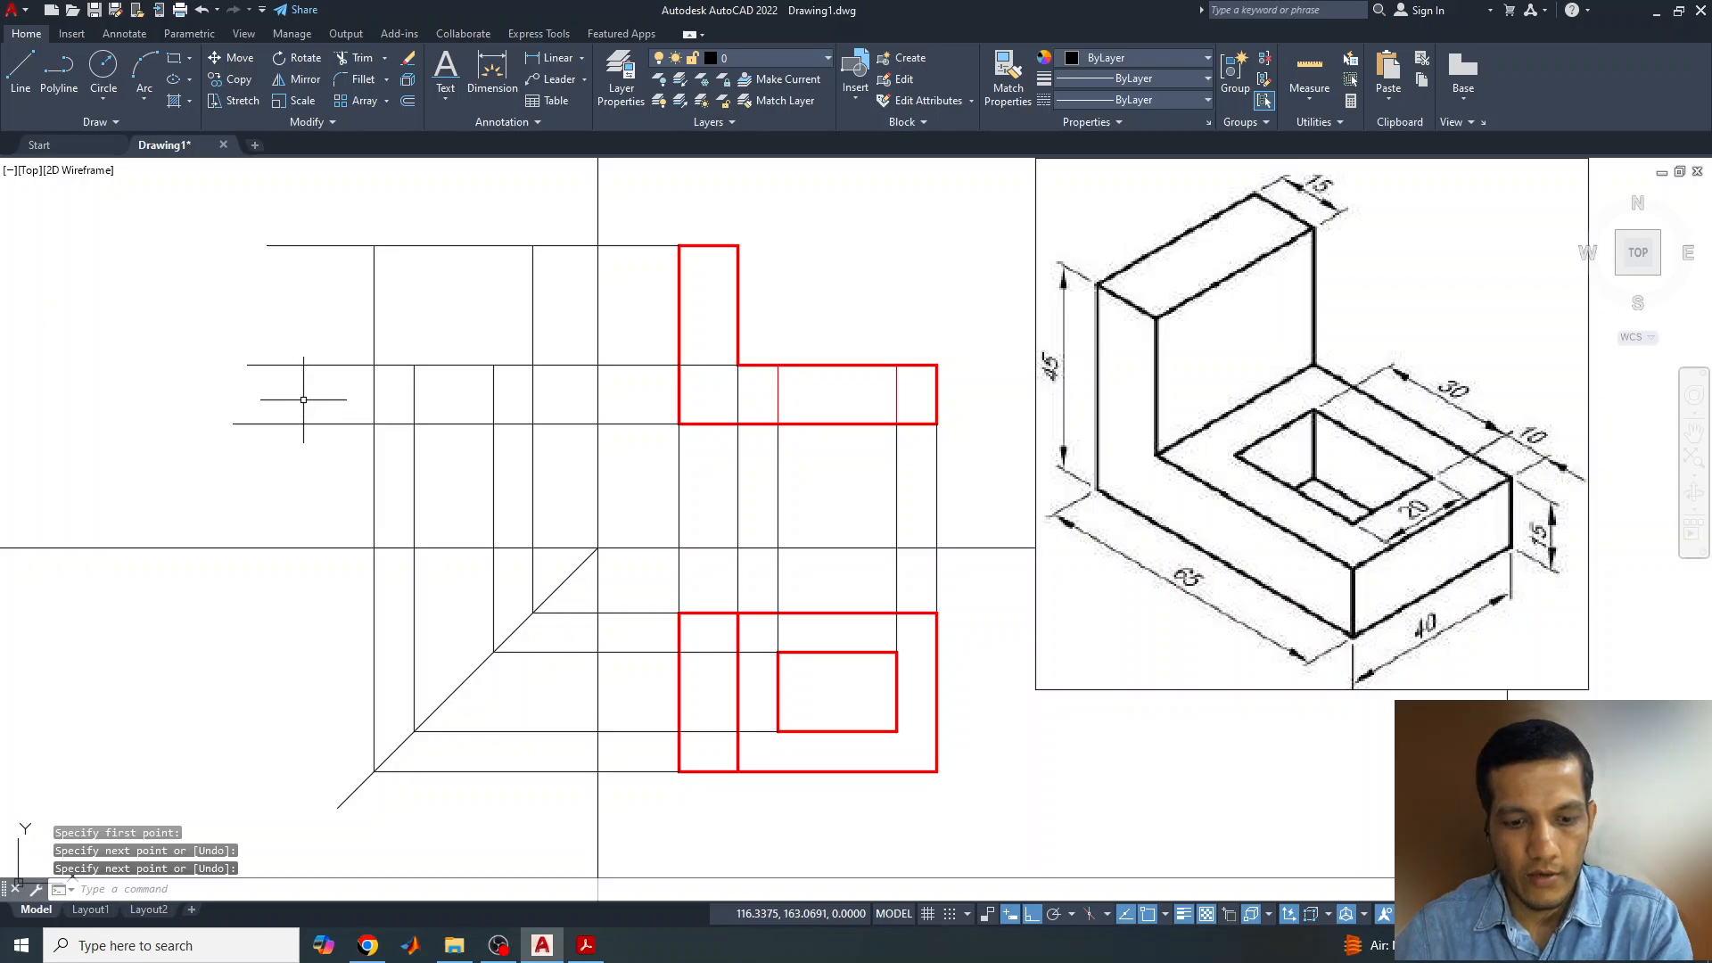
- Trim the ends of the front view's three horizontal projection lines that extend beyond the side view's outermost vertical projection line
{"action": "key", "text": "Return"}
{"action": "left_click", "coordinate": [310, 196]}
{"action": "left_click", "coordinate": [322, 458]}
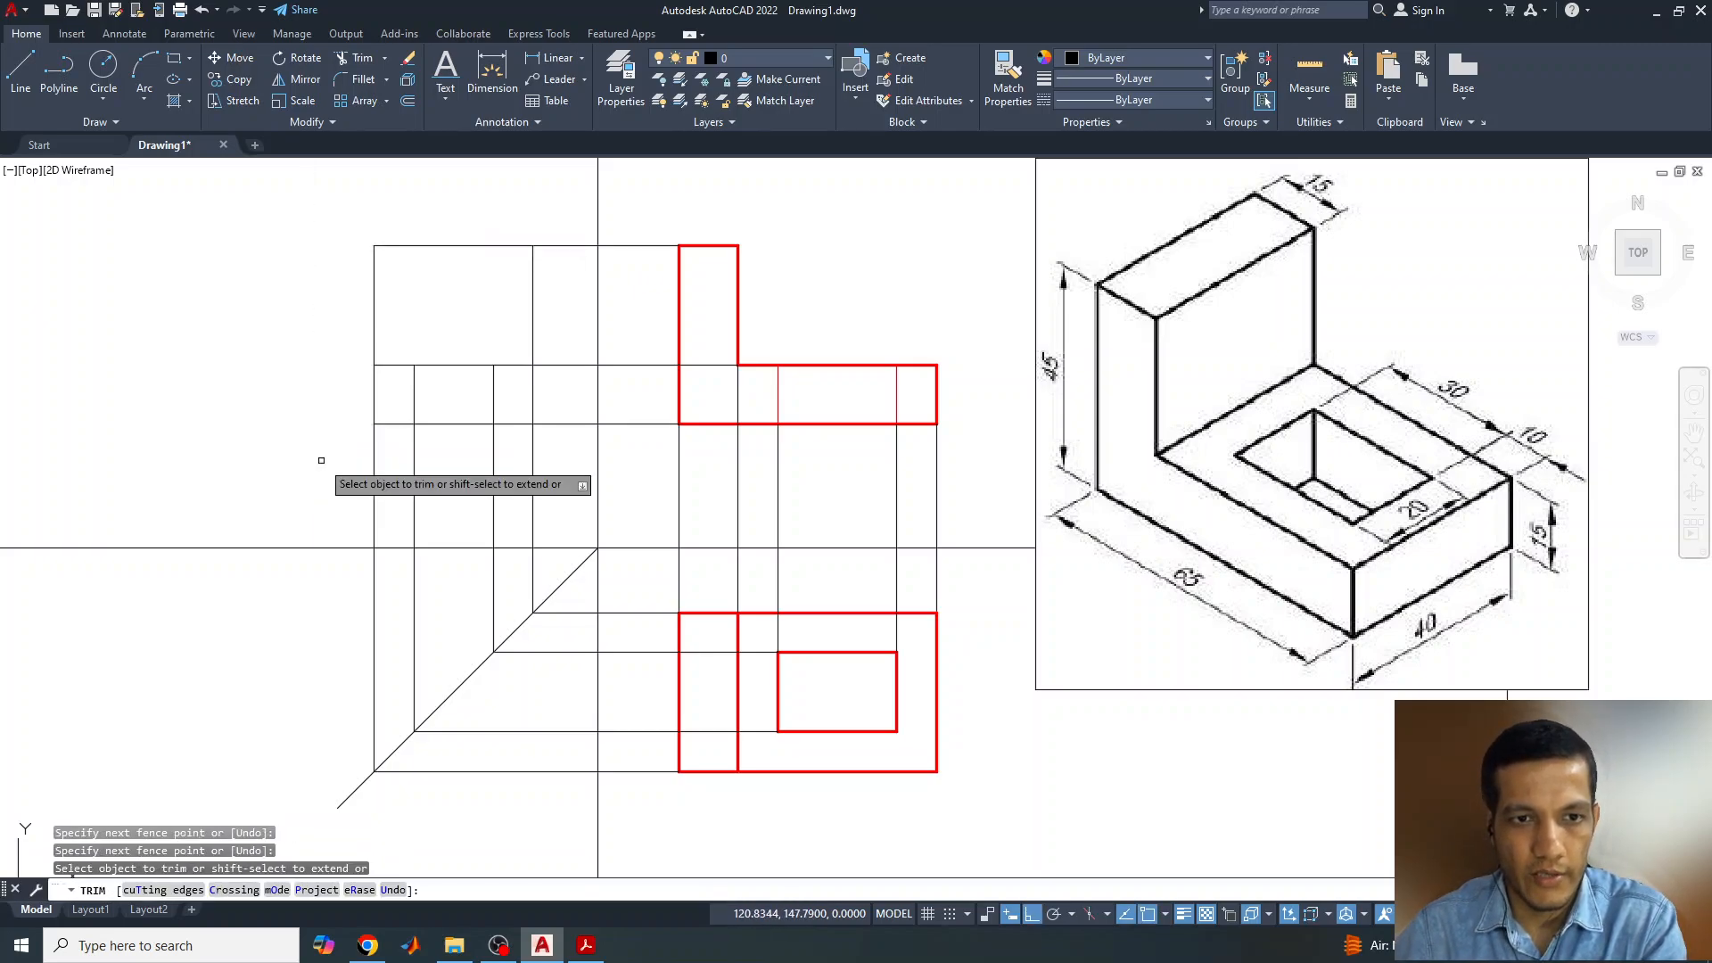
- Trim the leftover projection line segments inside the outlines of the top view and the front view
{"action": "left_click", "coordinate": [763, 630]}
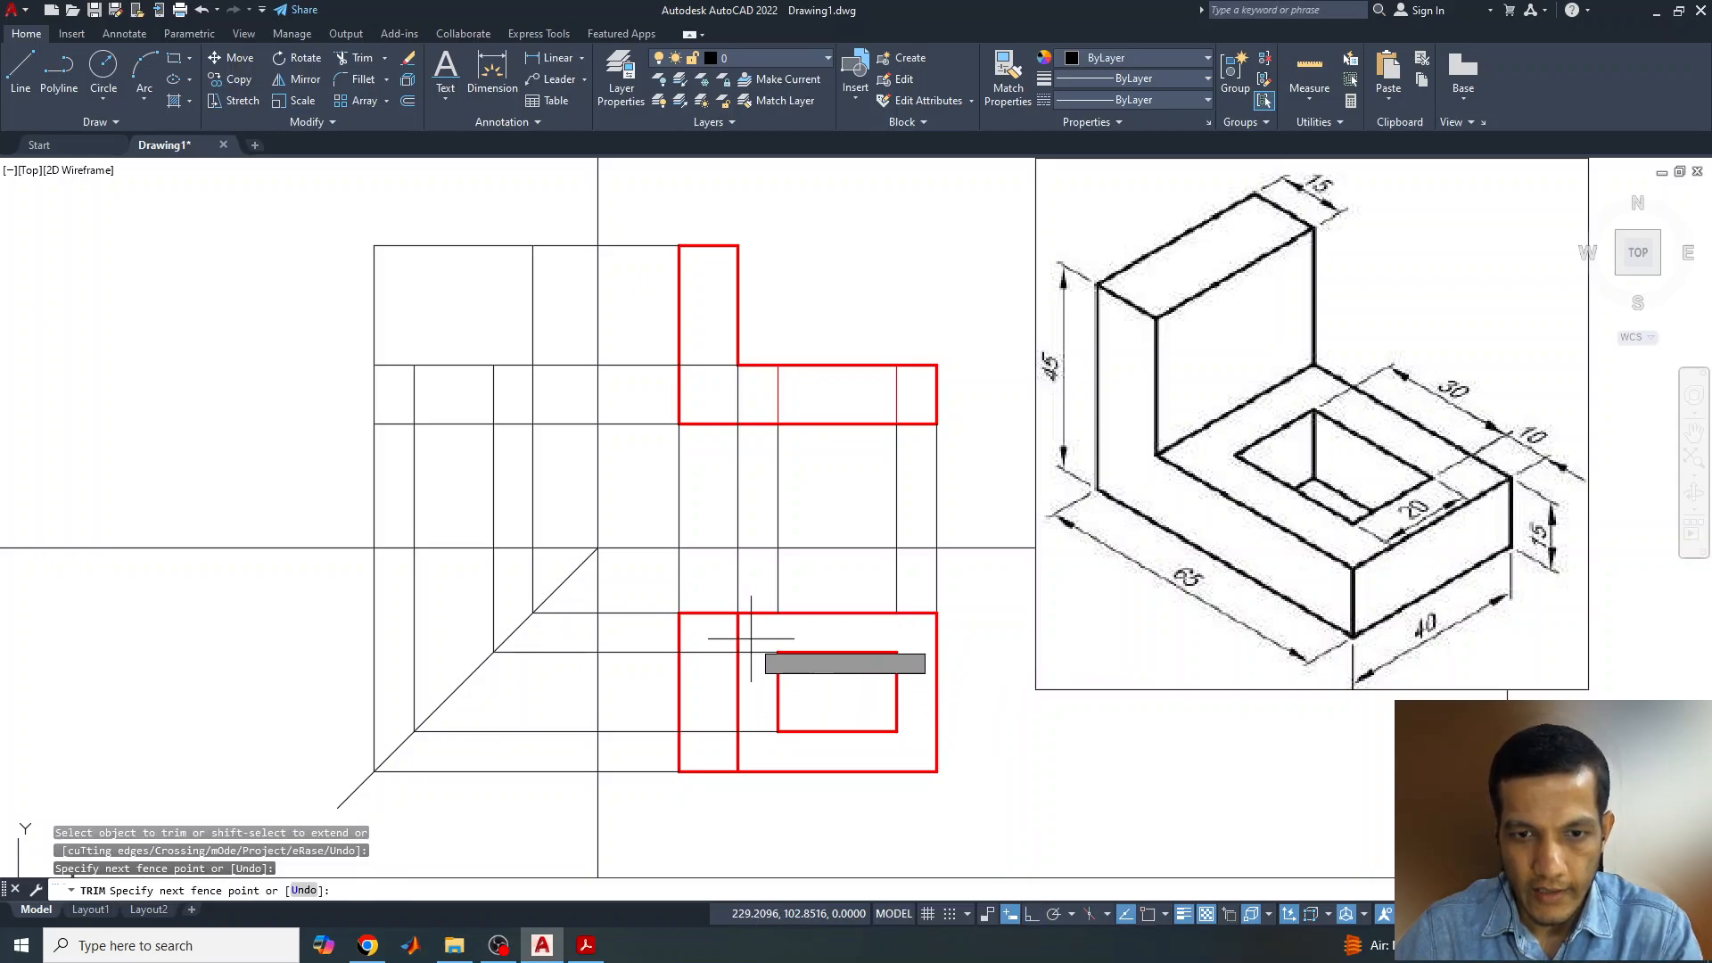
{"action": "key", "text": "Return"}
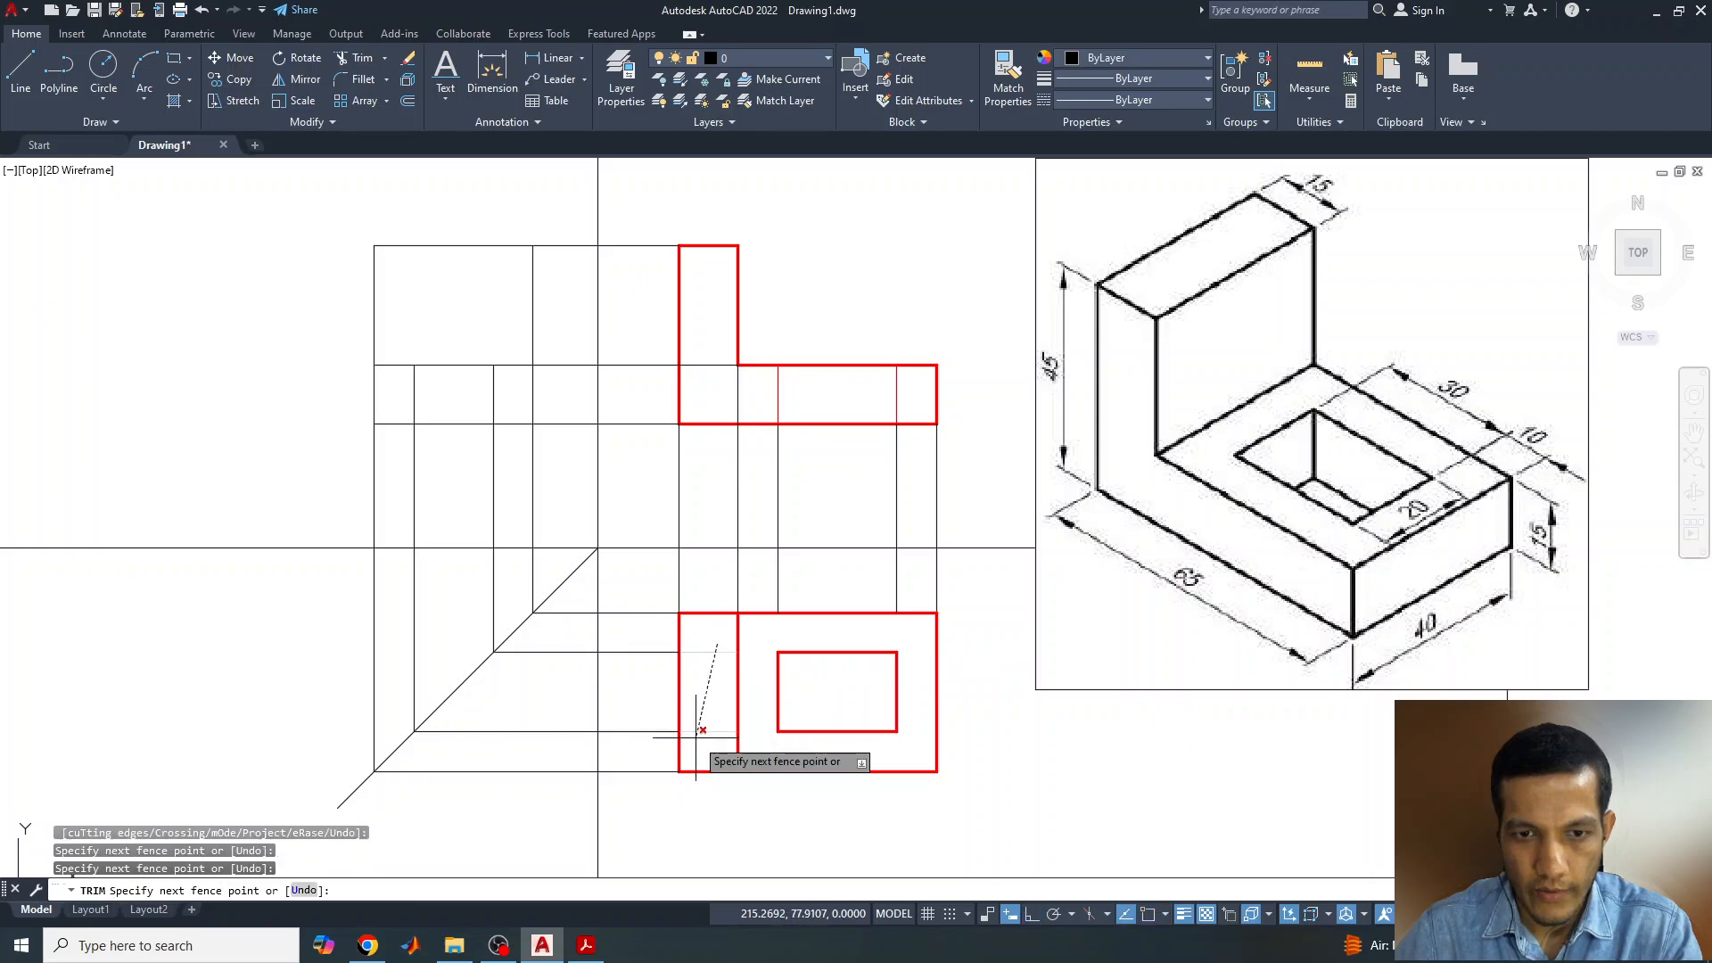
{"action": "left_click", "coordinate": [719, 398]}
{"action": "left_click", "coordinate": [752, 397]}
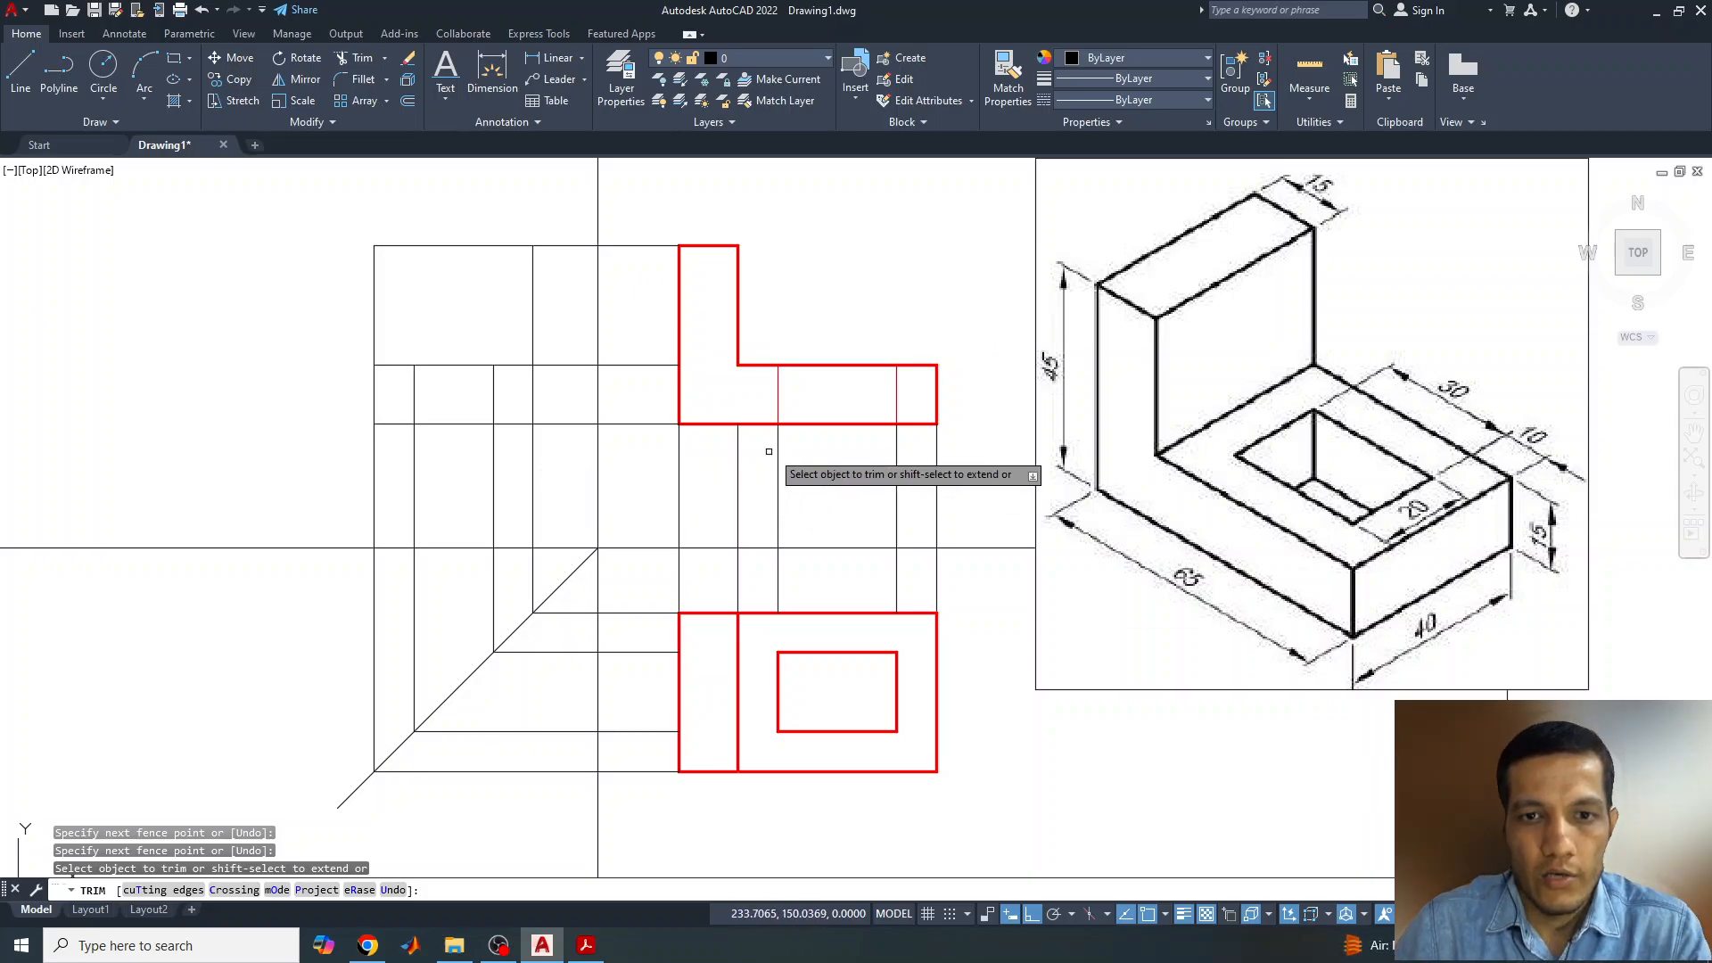
{"action": "key", "text": "Escape"}
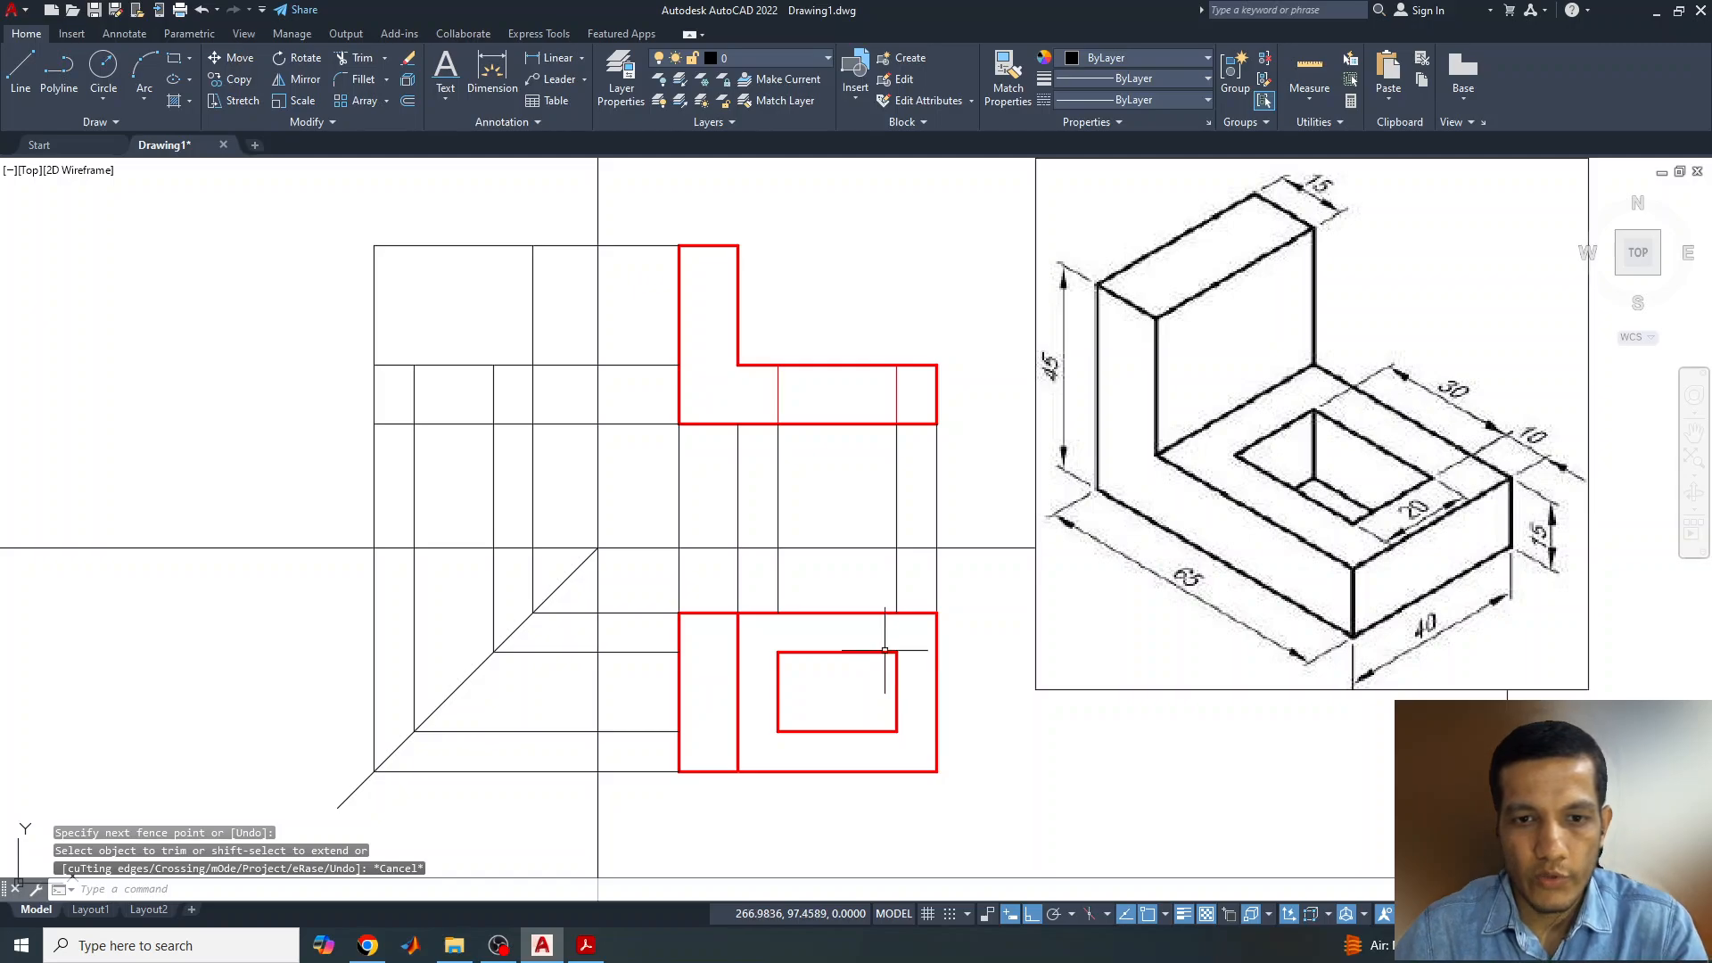
{"action": "left_click", "coordinate": [352, 208]}
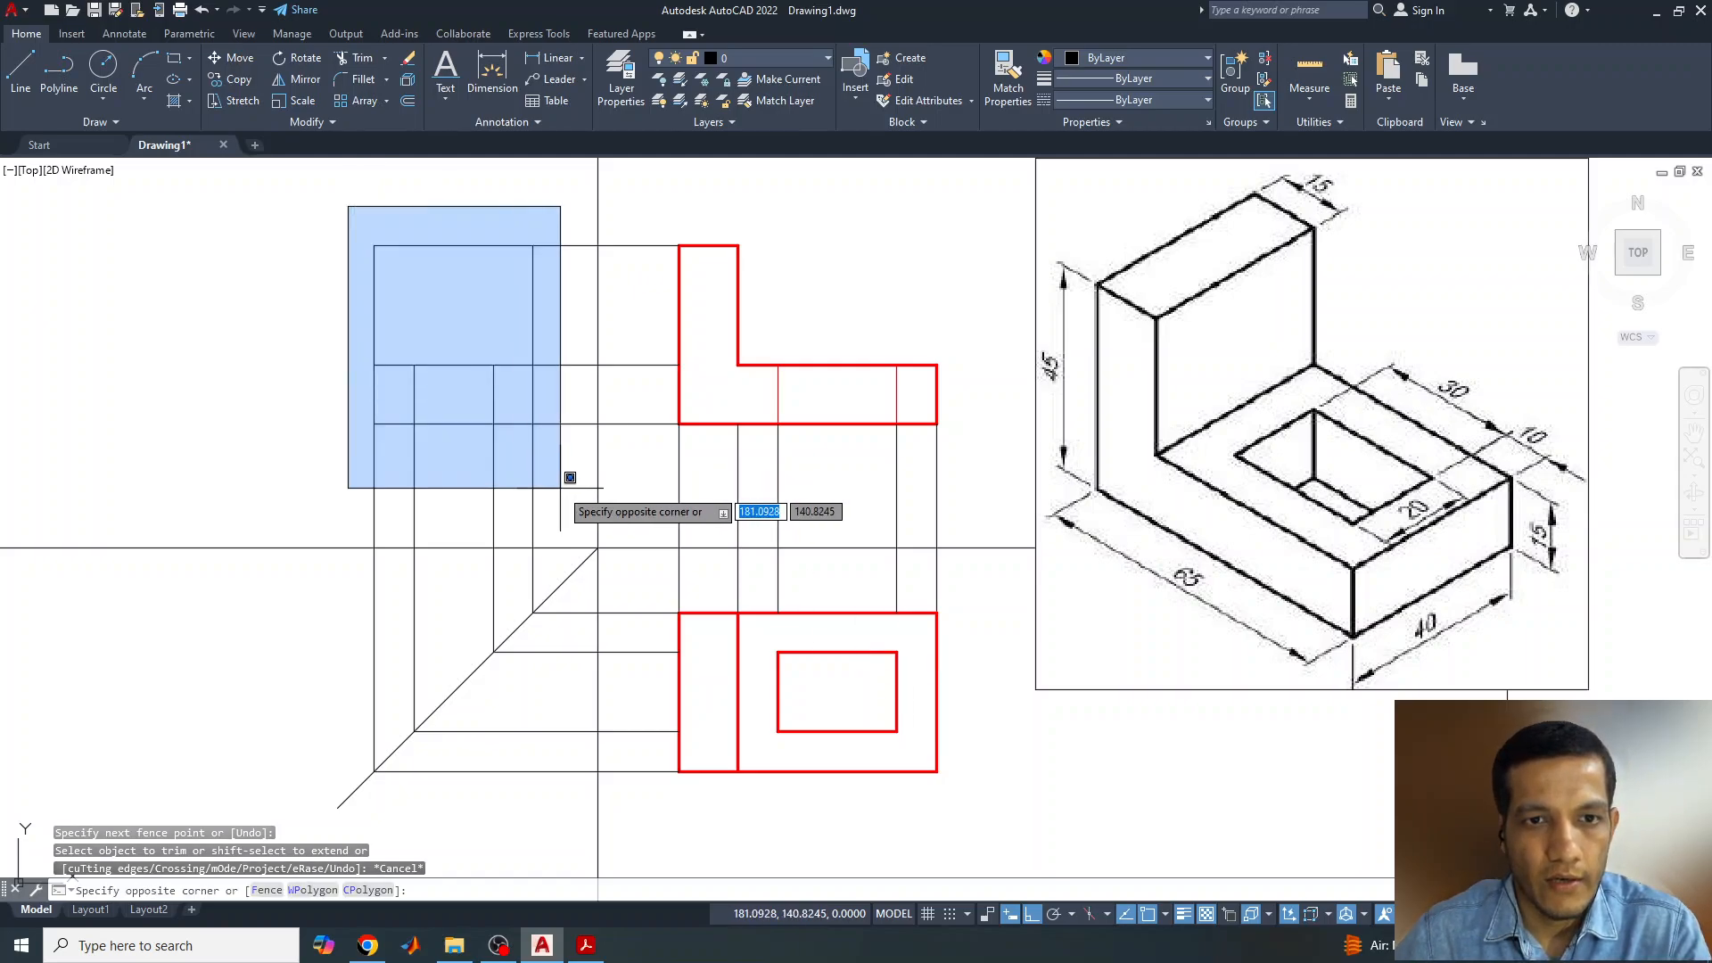
{"action": "left_click", "coordinate": [560, 478]}
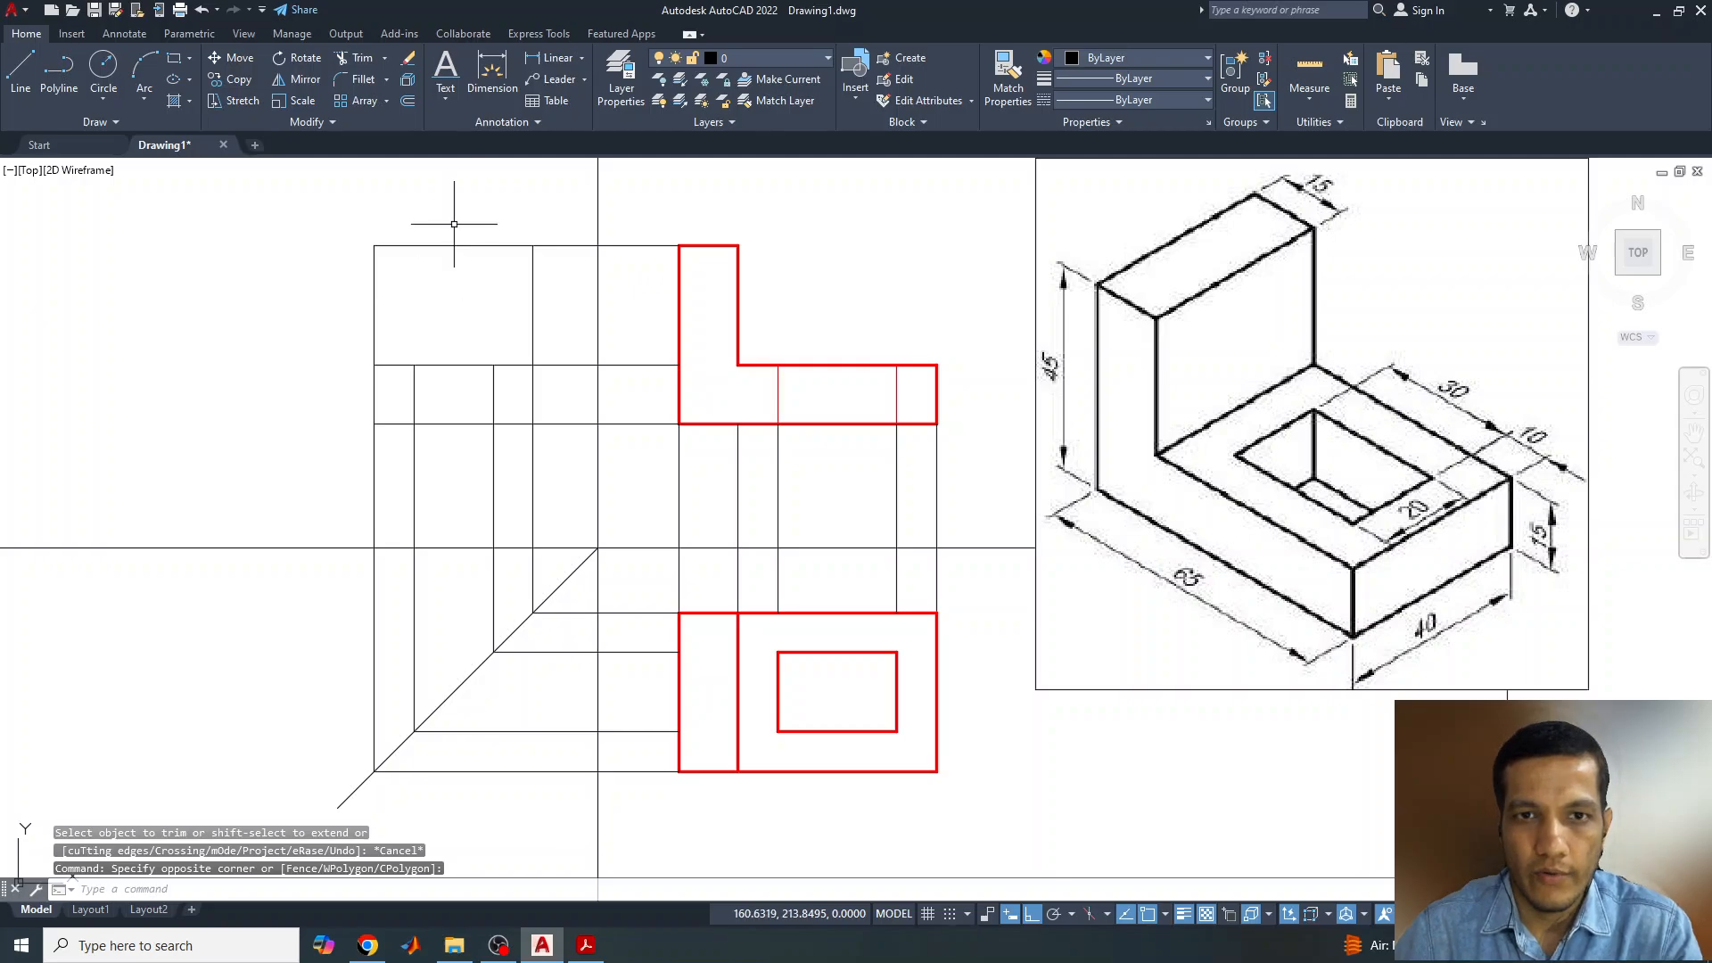
{"action": "left_click", "coordinate": [1127, 53]}
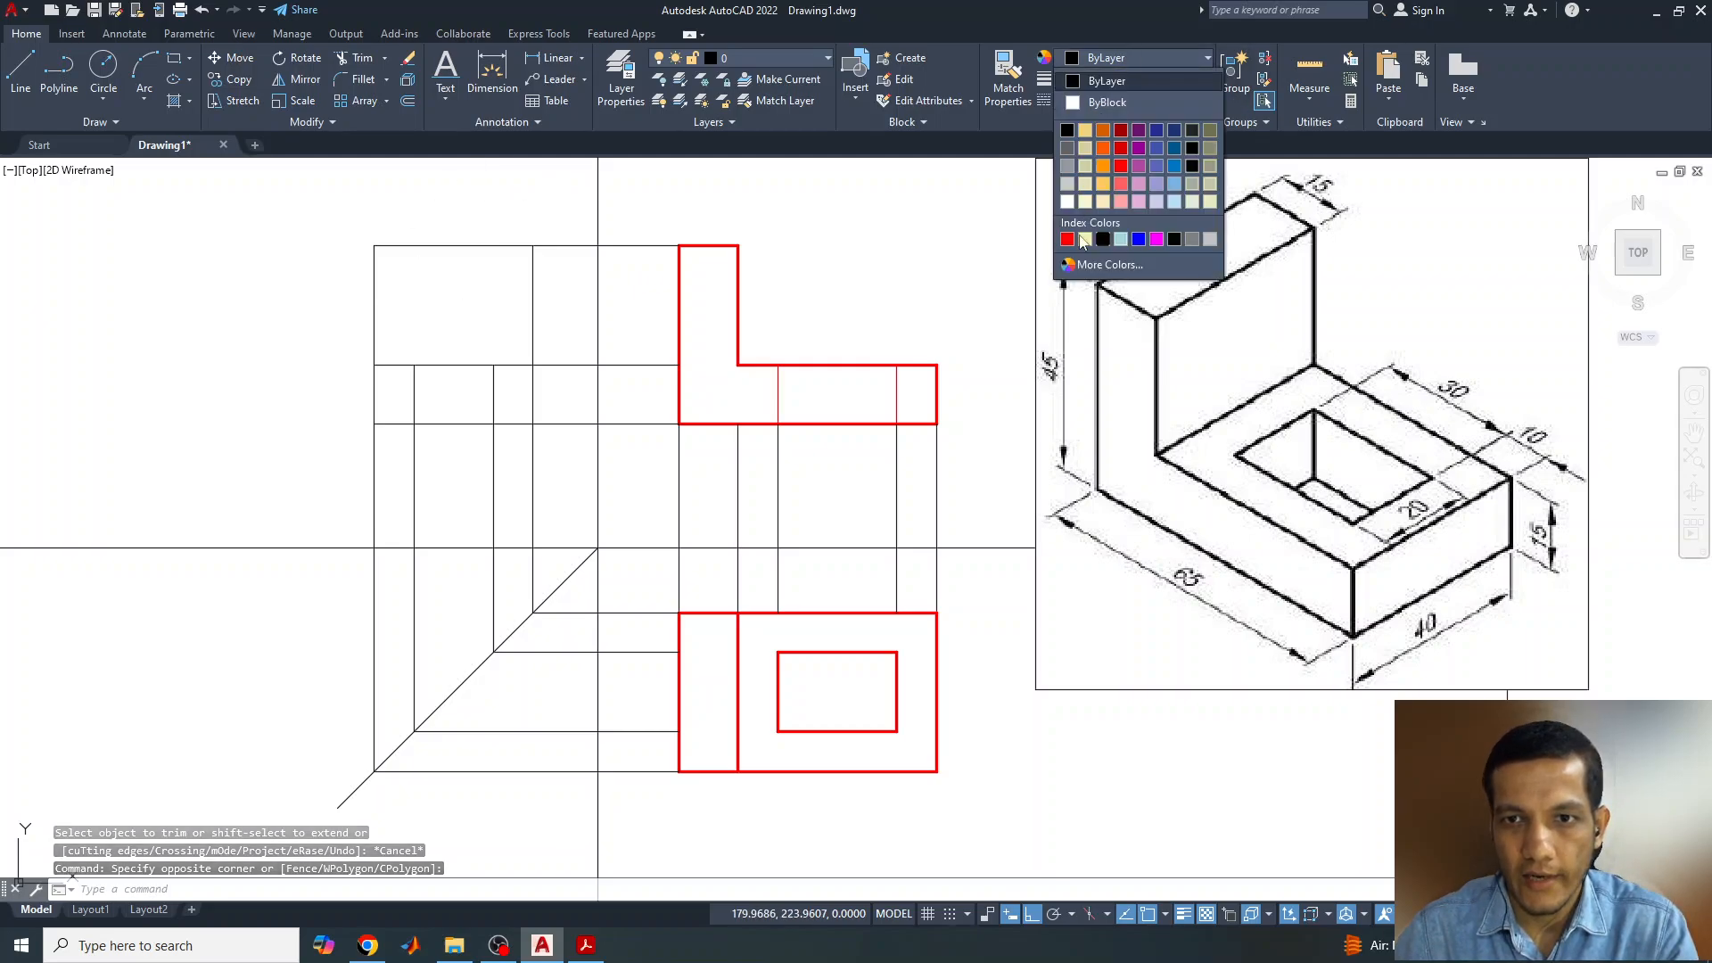
{"action": "key", "text": "Escape"}
- Draw the side view's rectangular outline with lines through the four outer intersections of the projection lines
{"action": "type", "text": "l"}
{"action": "key", "text": "Return"}
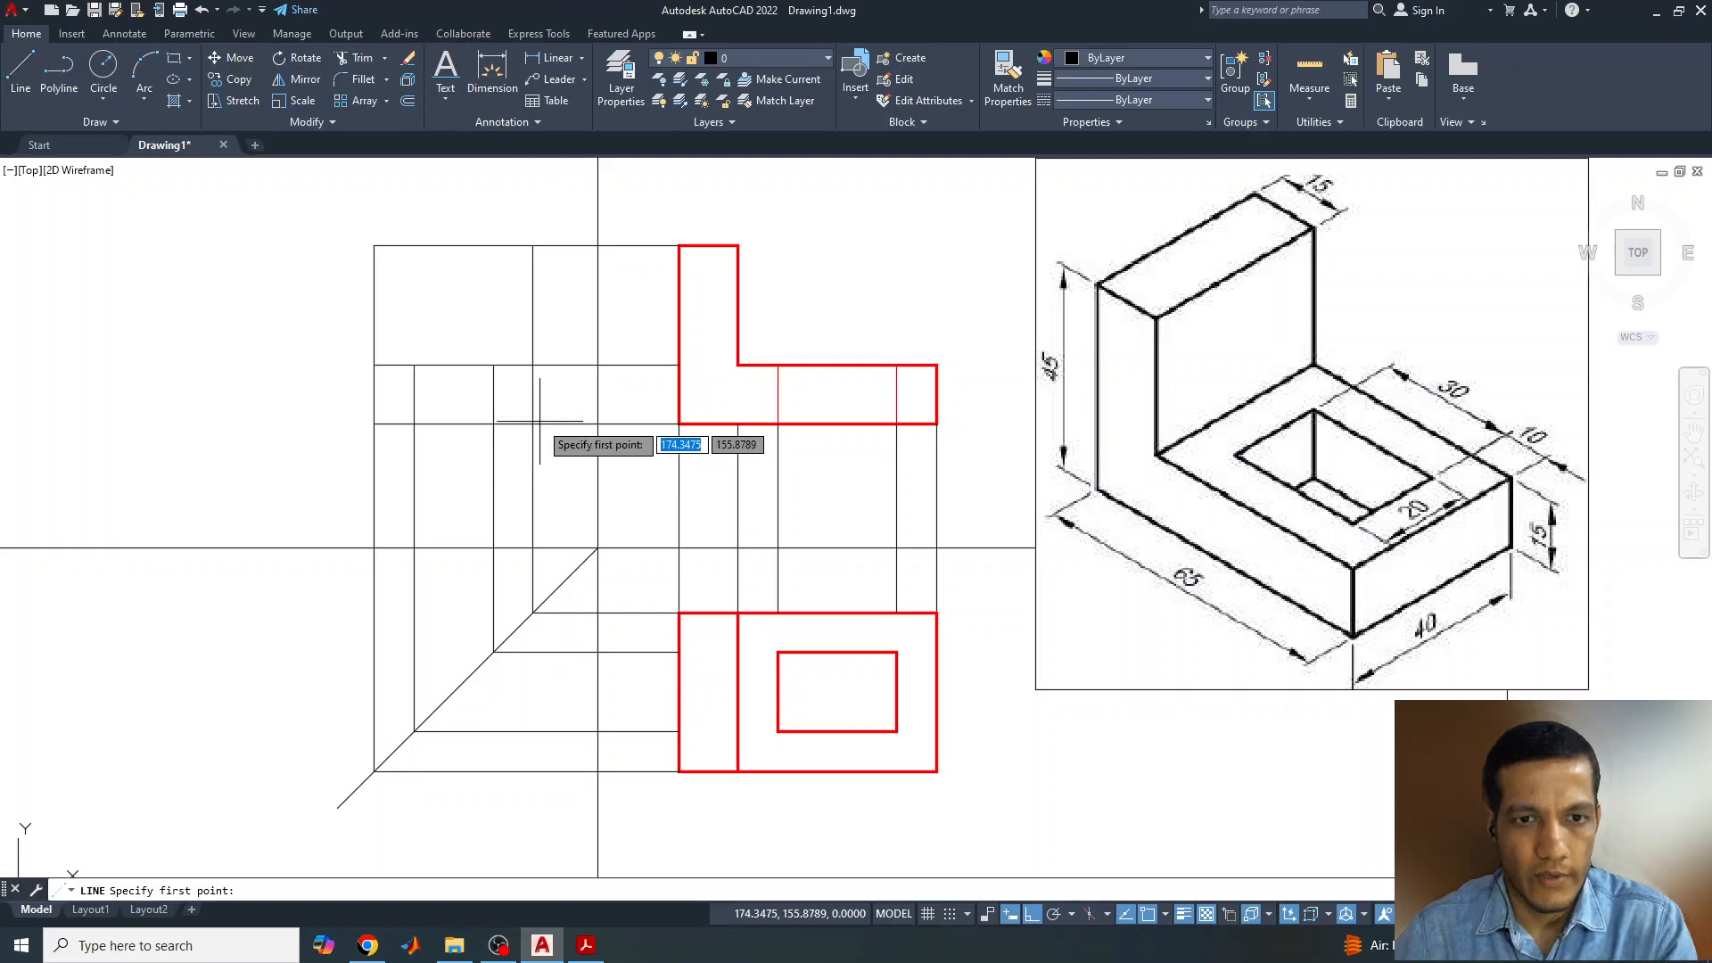
{"action": "left_click", "coordinate": [373, 423]}
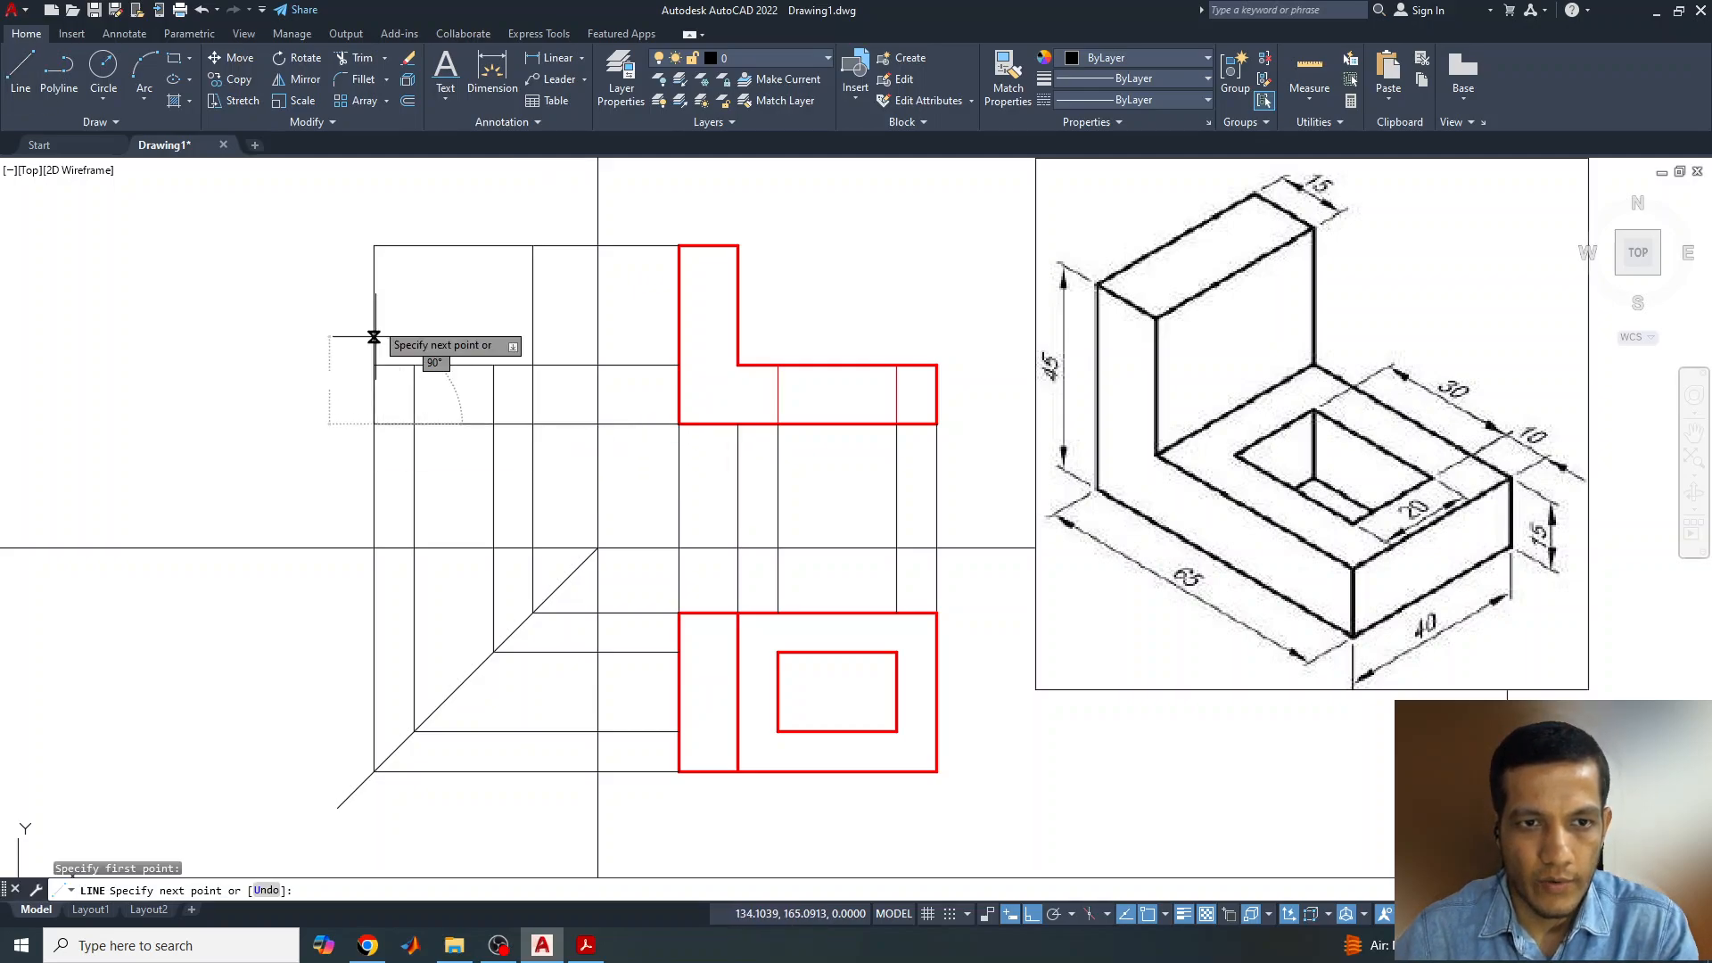
{"action": "left_click", "coordinate": [374, 246]}
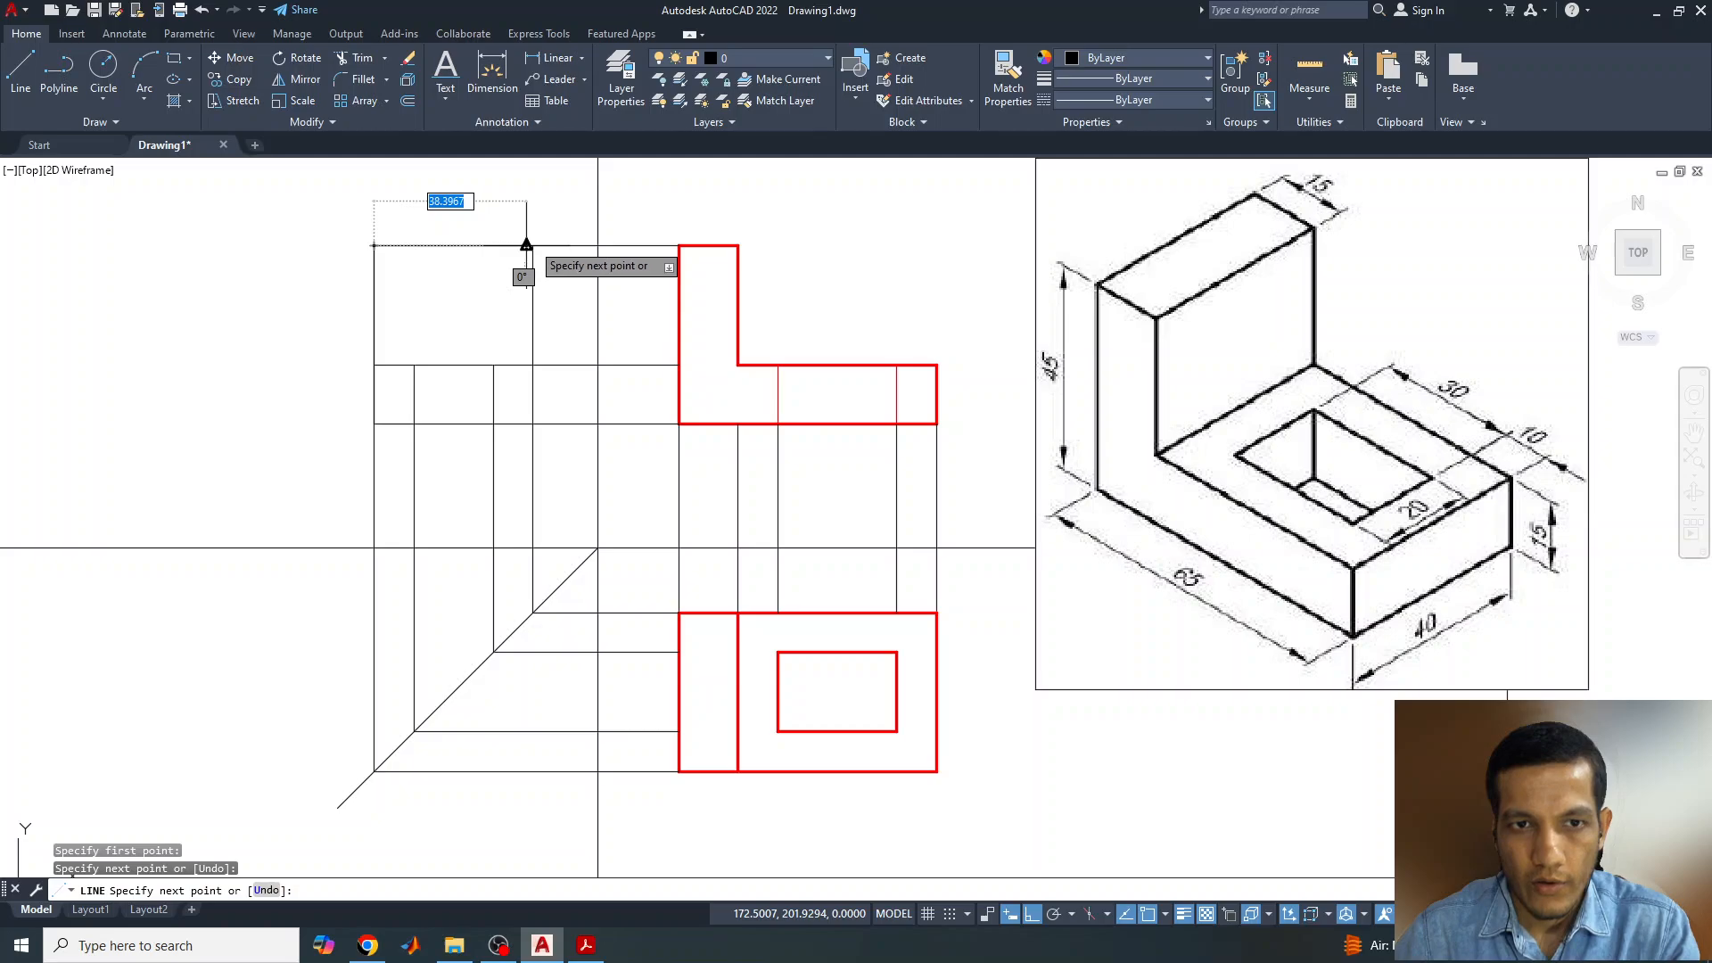
{"action": "left_click", "coordinate": [533, 246]}
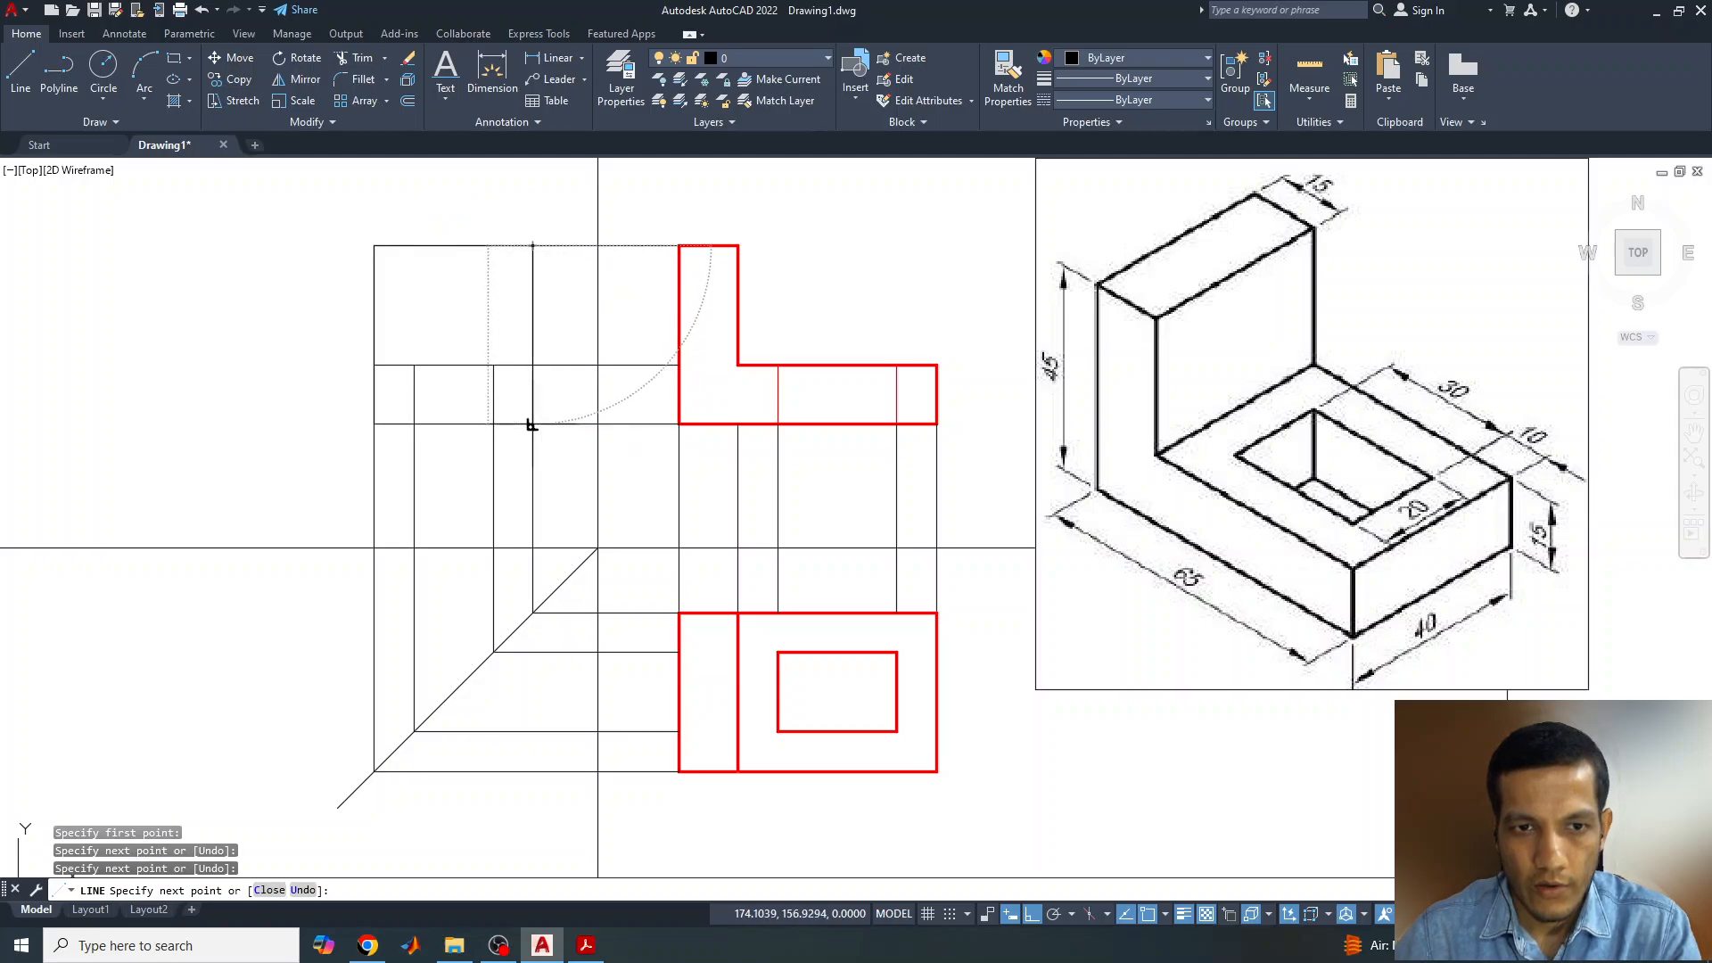
{"action": "left_click", "coordinate": [532, 425]}
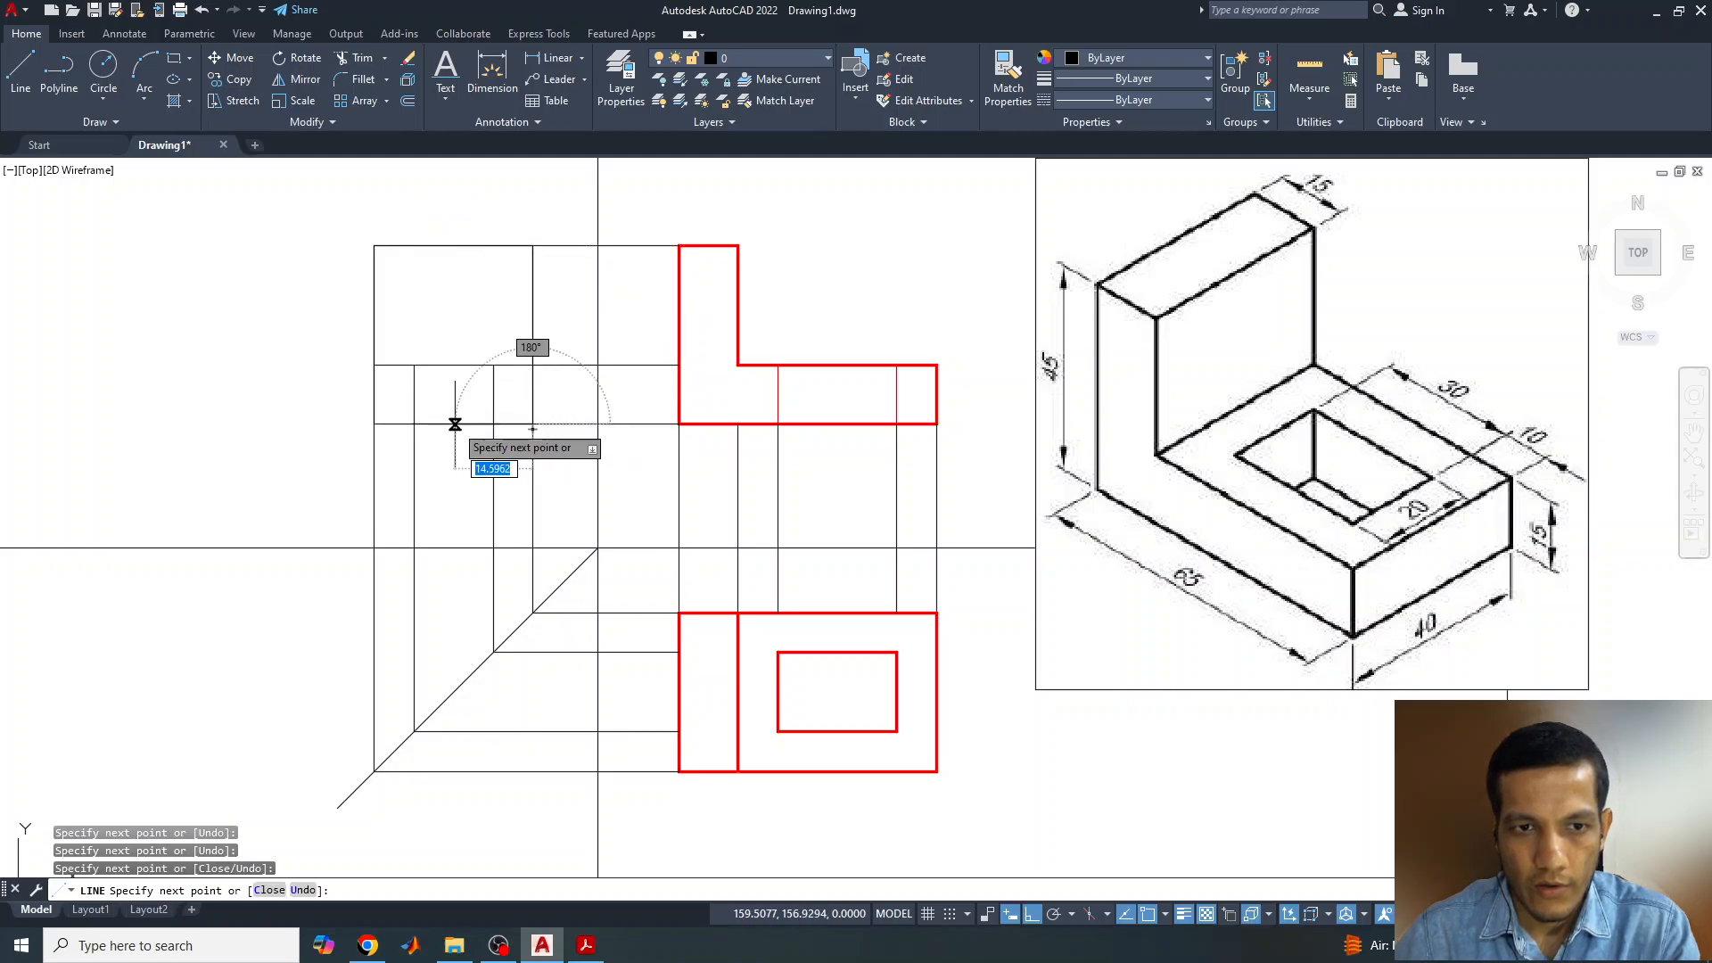
{"action": "left_click", "coordinate": [374, 423]}
{"action": "key", "text": "Escape"}
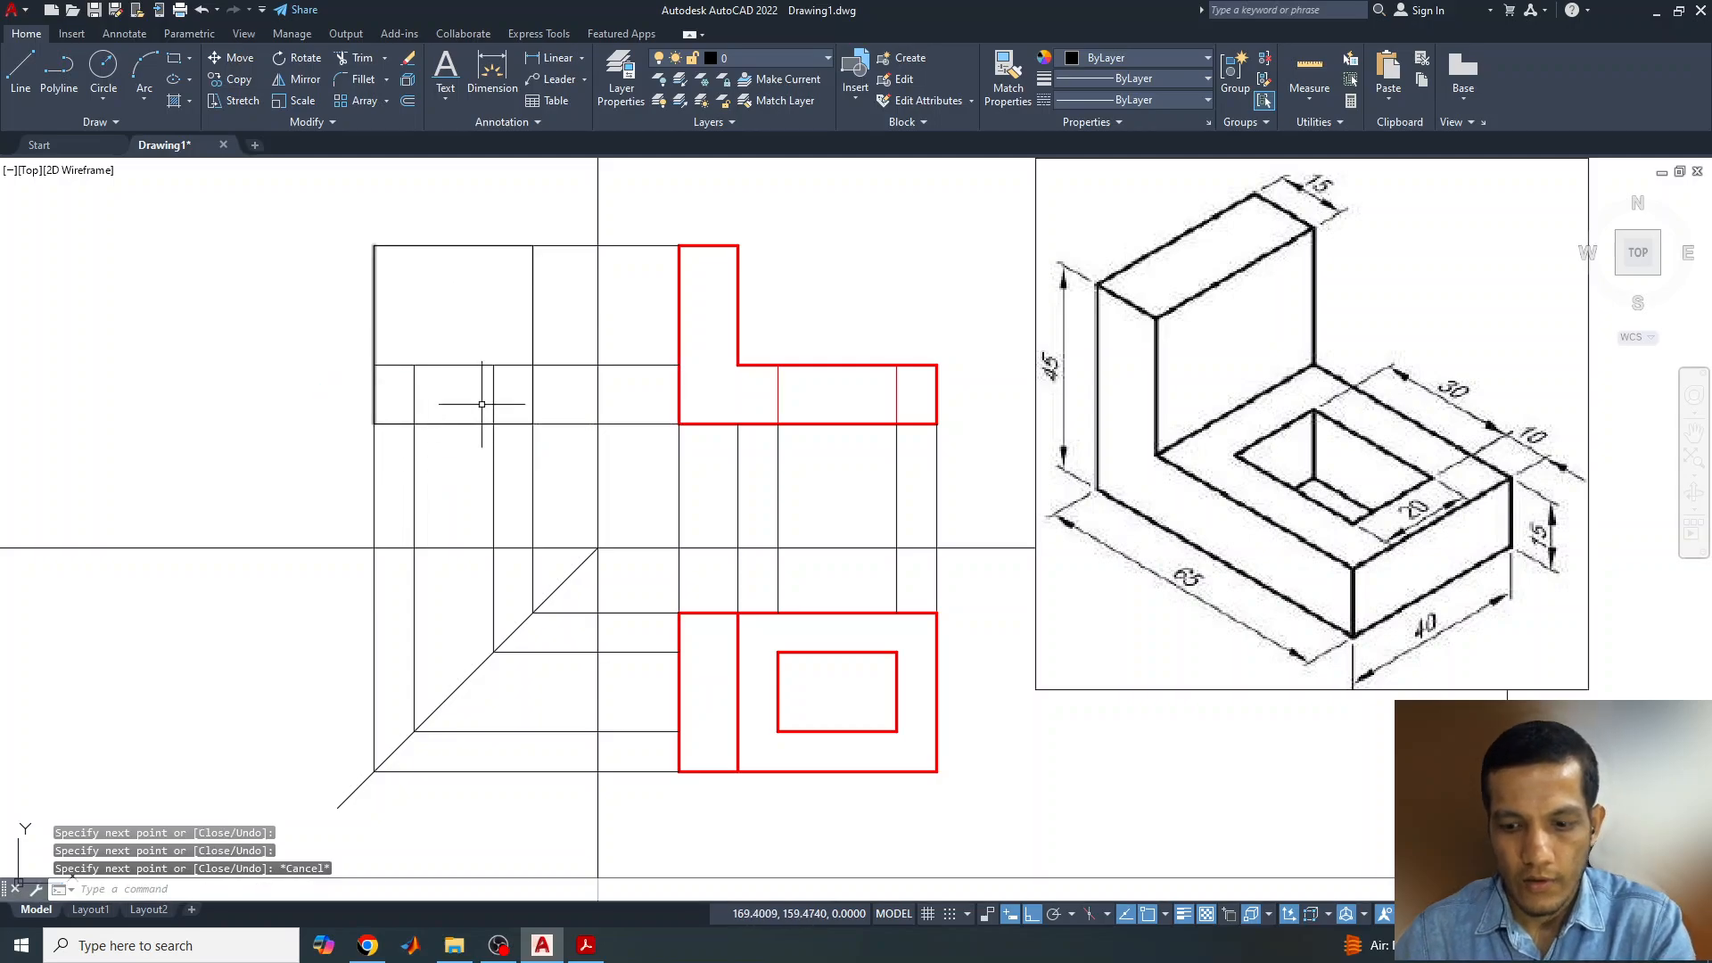
- Draw the horizontal line of the base's top edge across the full width of the side view
{"action": "key", "text": "Return"}
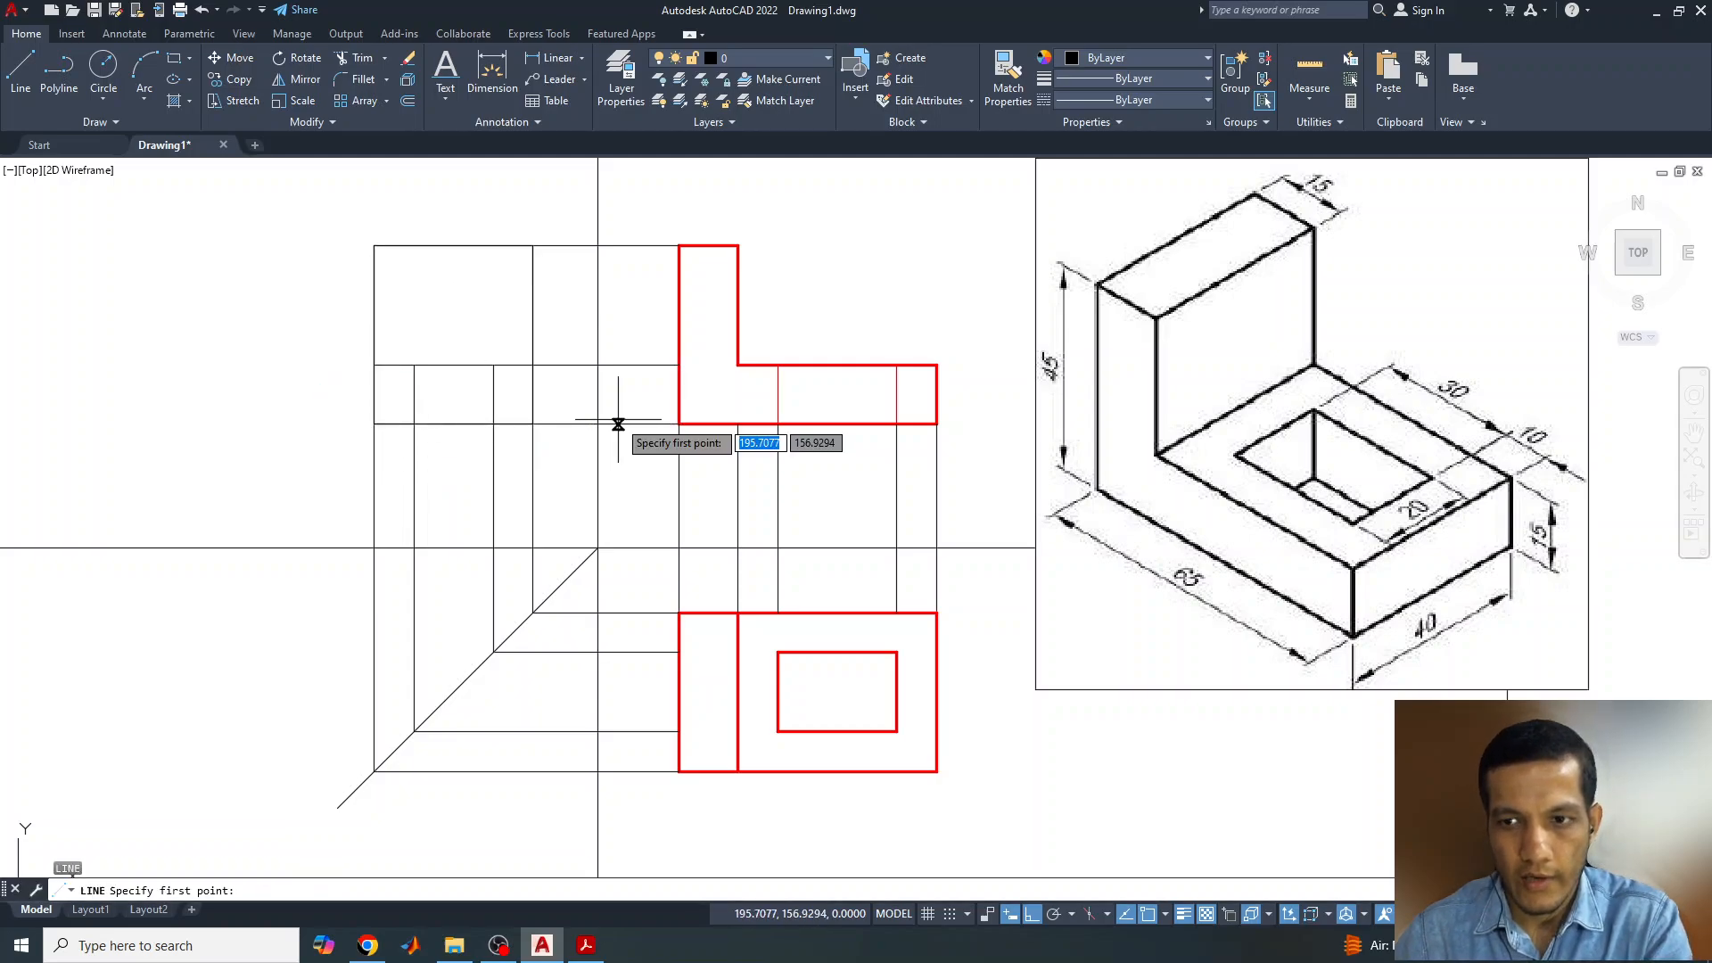
{"action": "left_click", "coordinate": [373, 365]}
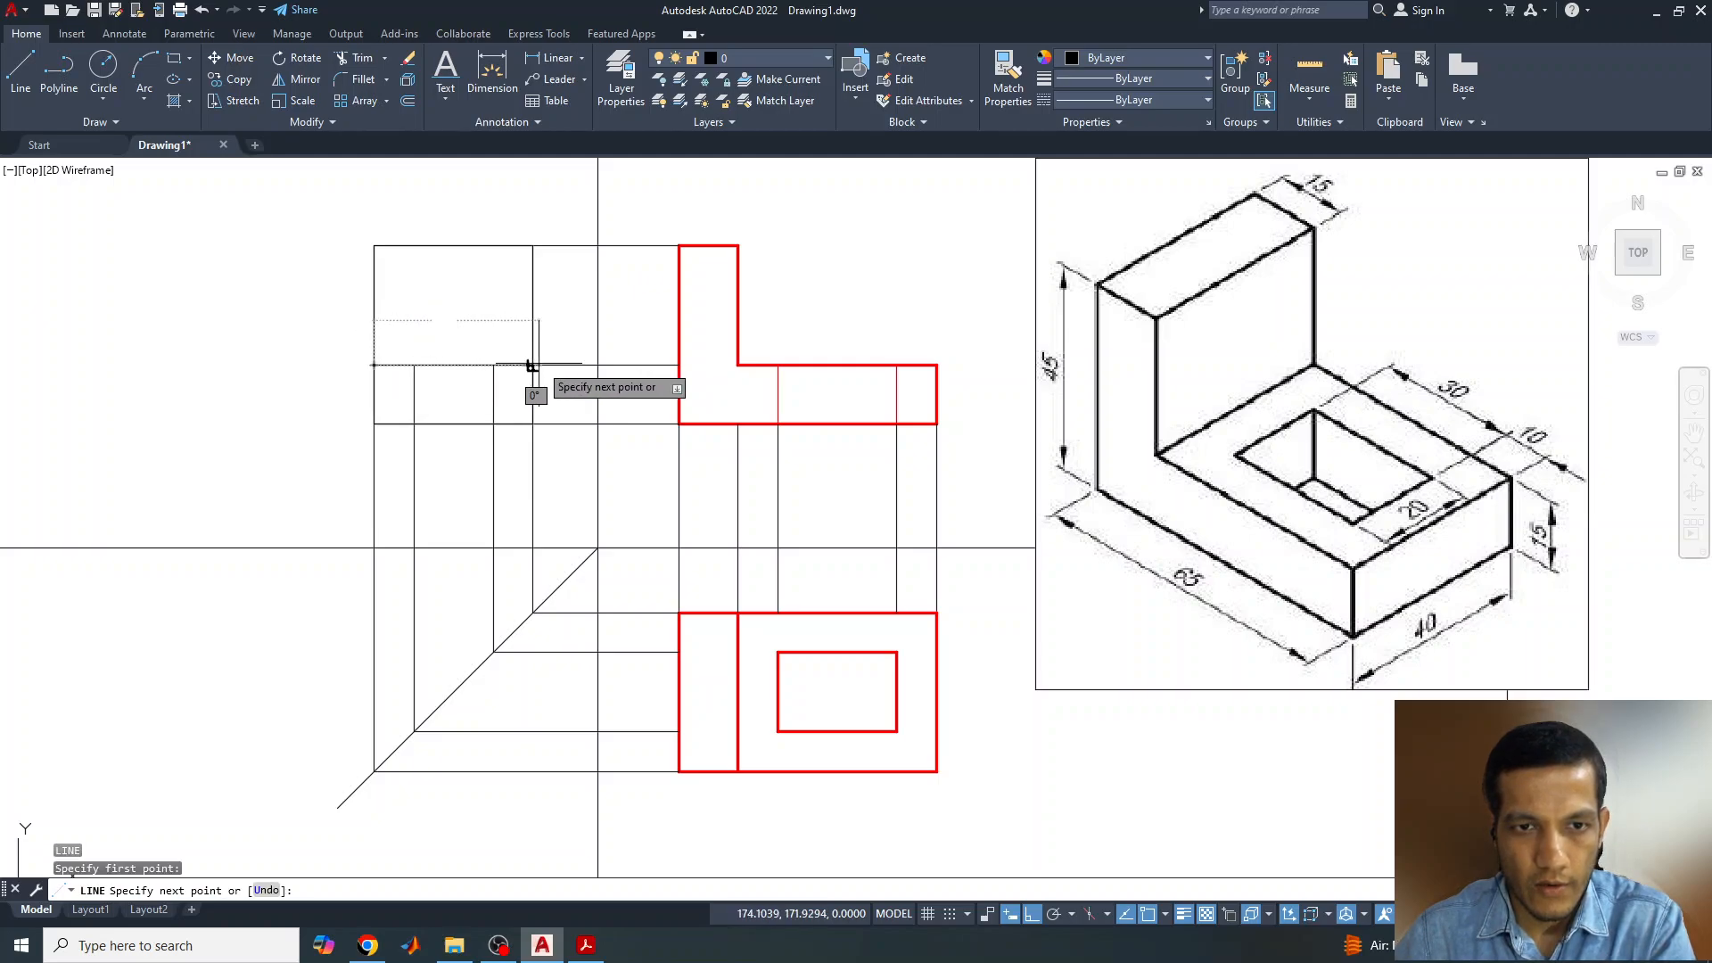
{"action": "key", "text": "Escape"}
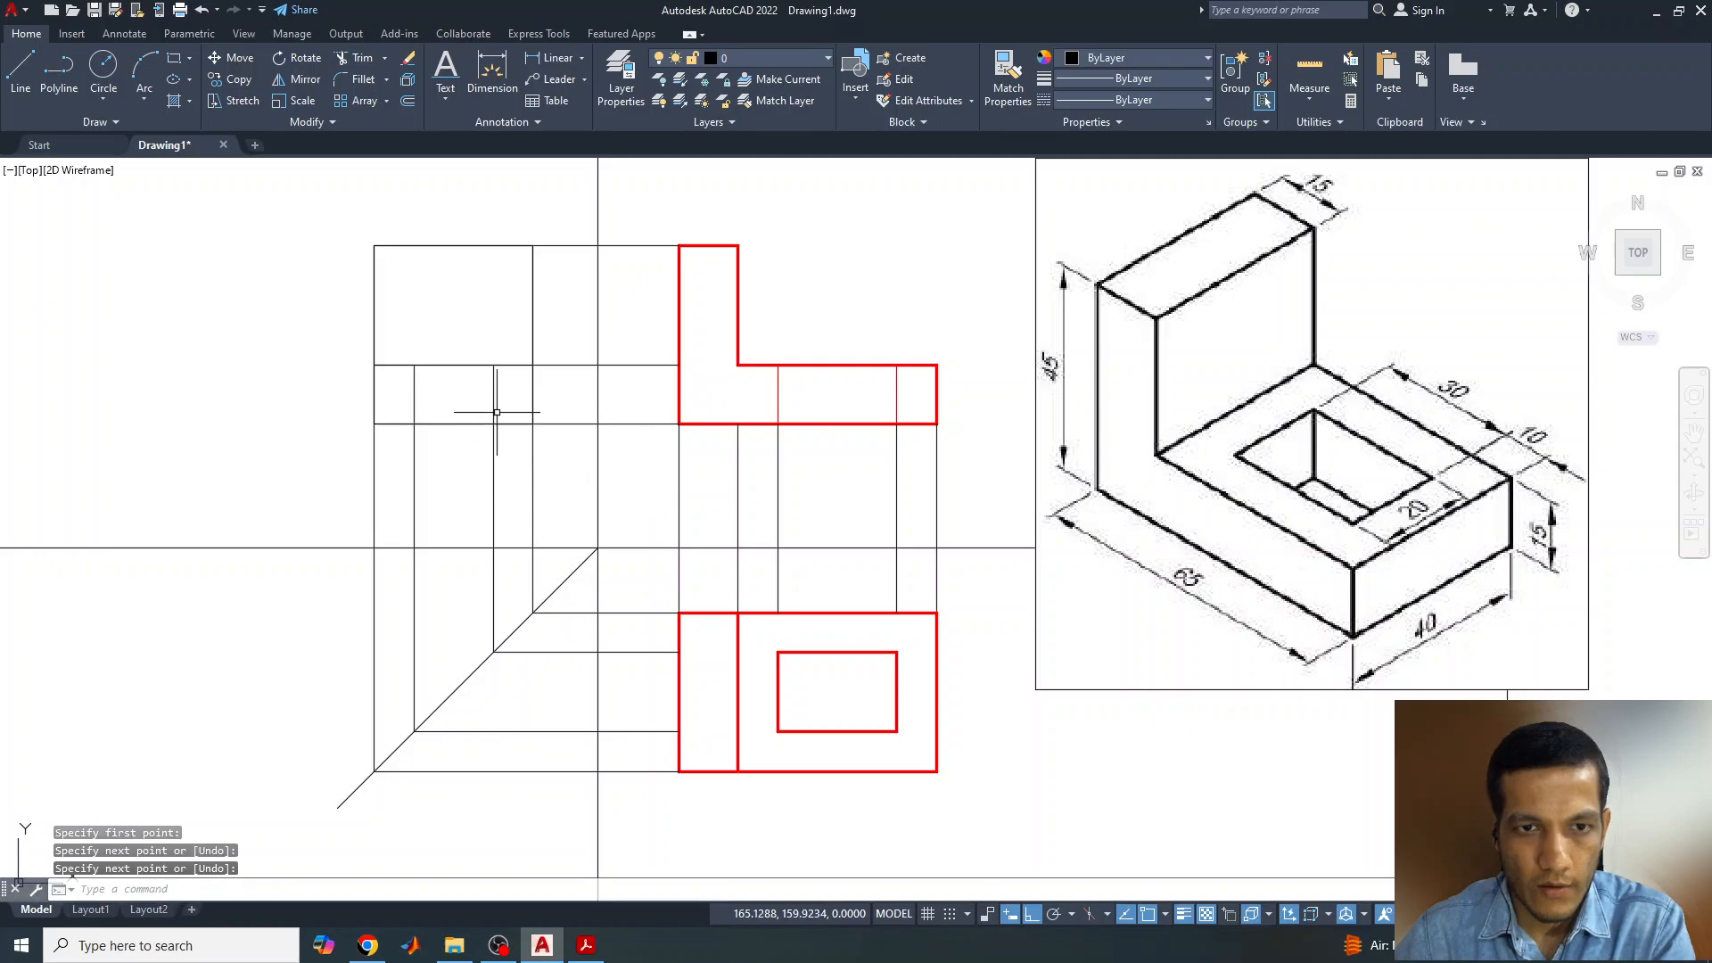
- Draw the hole's two vertical edges in the side view from the base's top edge down to its bottom edge
{"action": "key", "text": "Return"}
{"action": "left_click", "coordinate": [494, 365]}
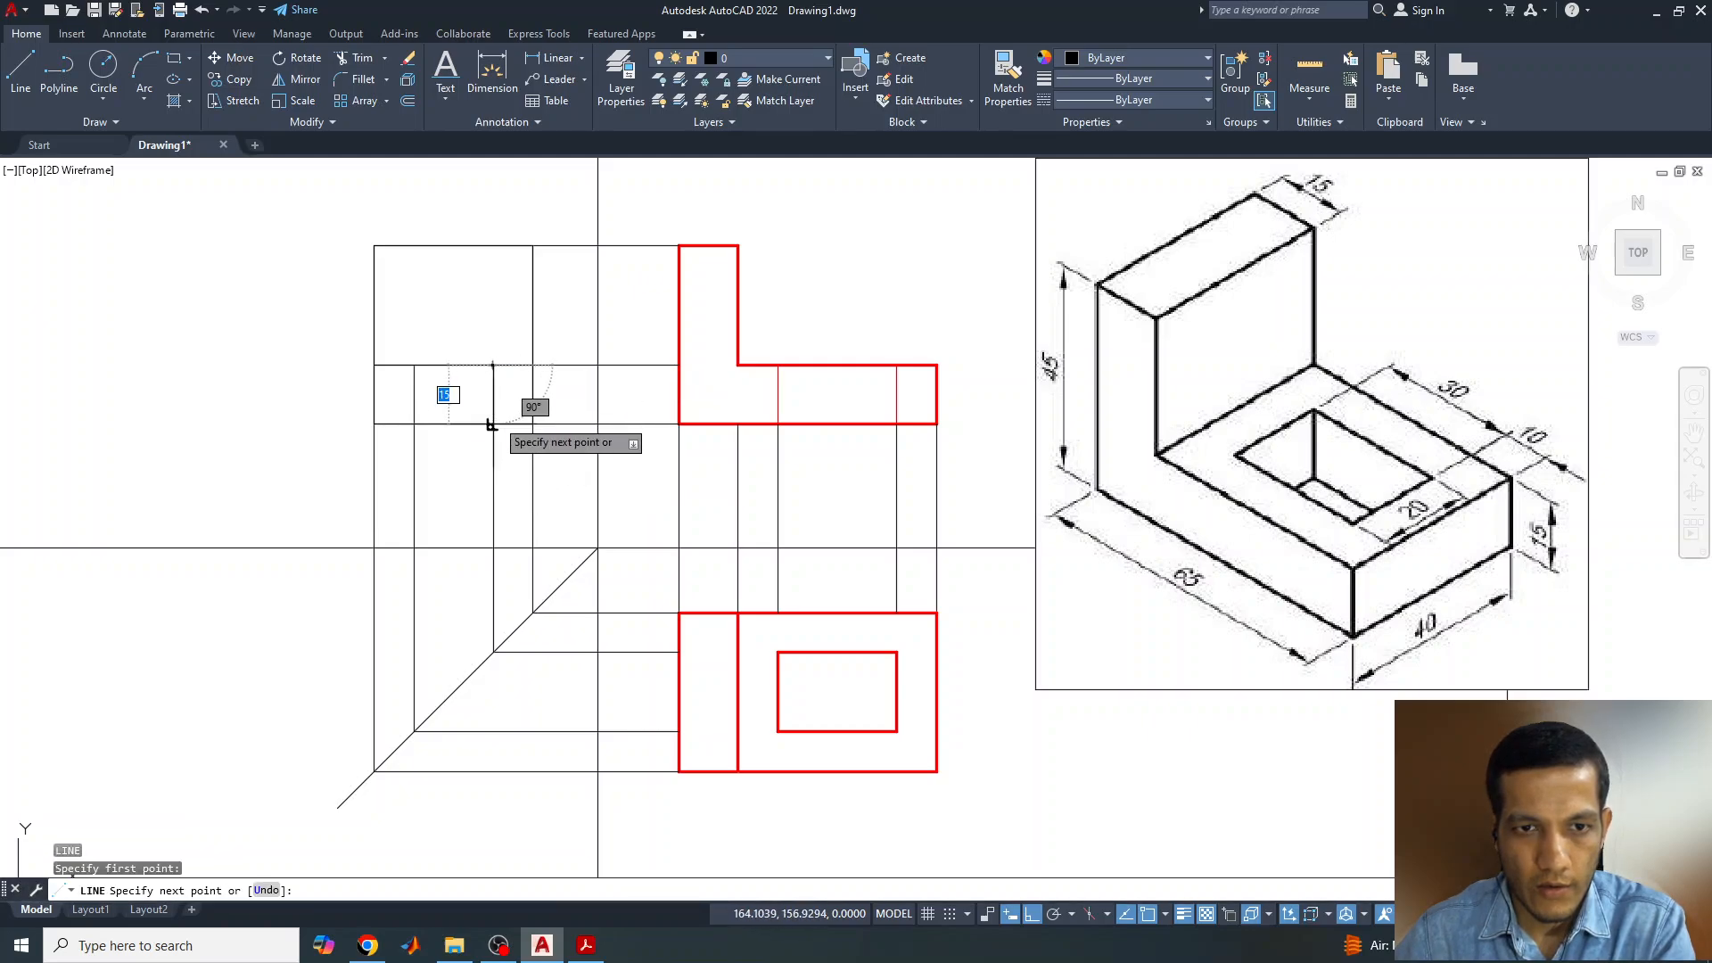
{"action": "left_click", "coordinate": [494, 423]}
{"action": "key", "text": "Return"}
{"action": "key", "text": "Return"}
{"action": "left_click", "coordinate": [413, 365]}
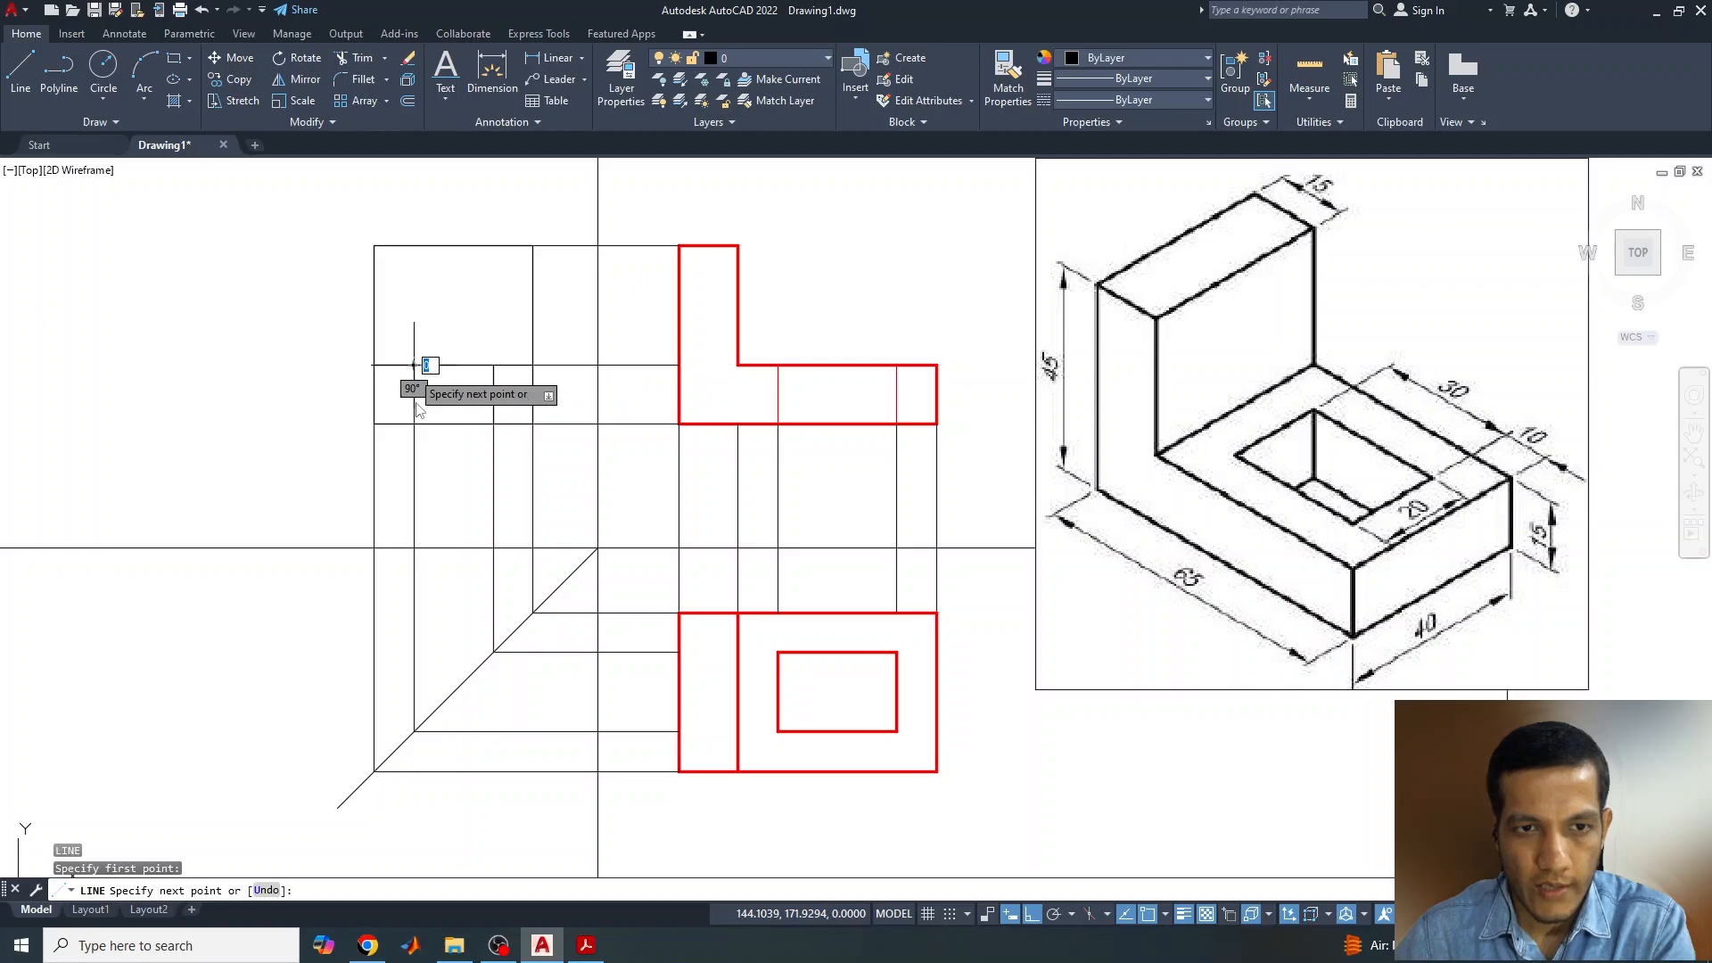
{"action": "left_click", "coordinate": [414, 424]}
{"action": "key", "text": "Return"}
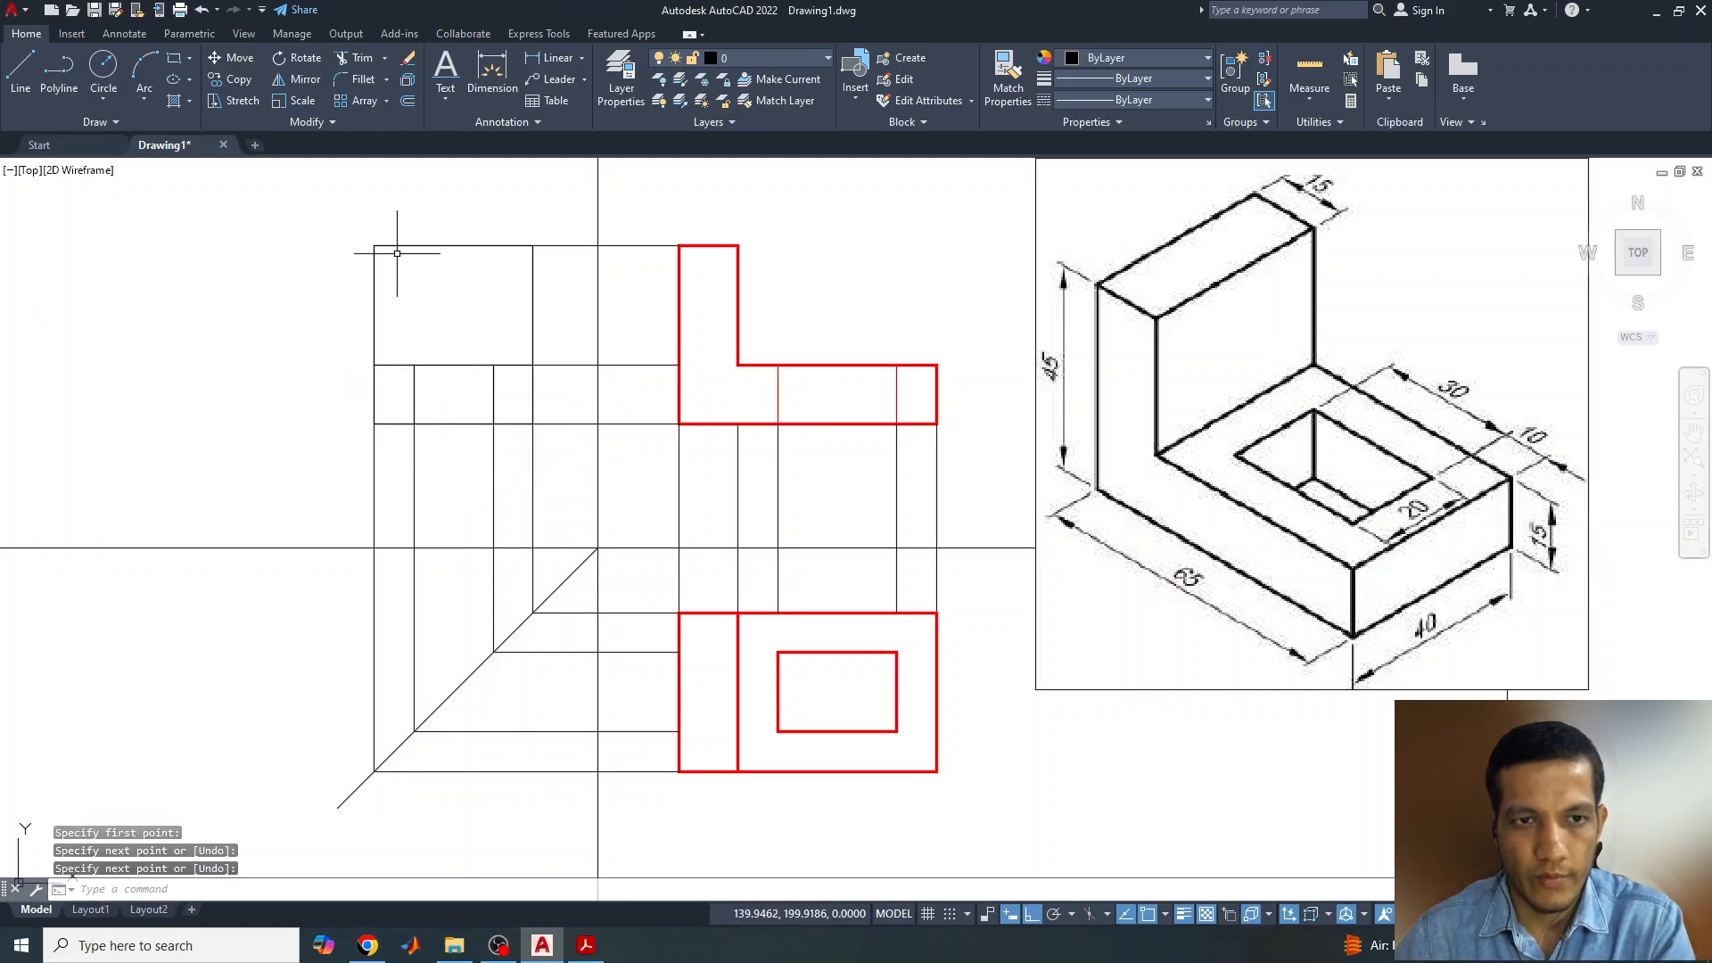
- Set the colour of all the side view's outline and hole edge lines to Red
{"action": "left_click_drag", "start_coordinate": [368, 230], "coordinate": [554, 470]}
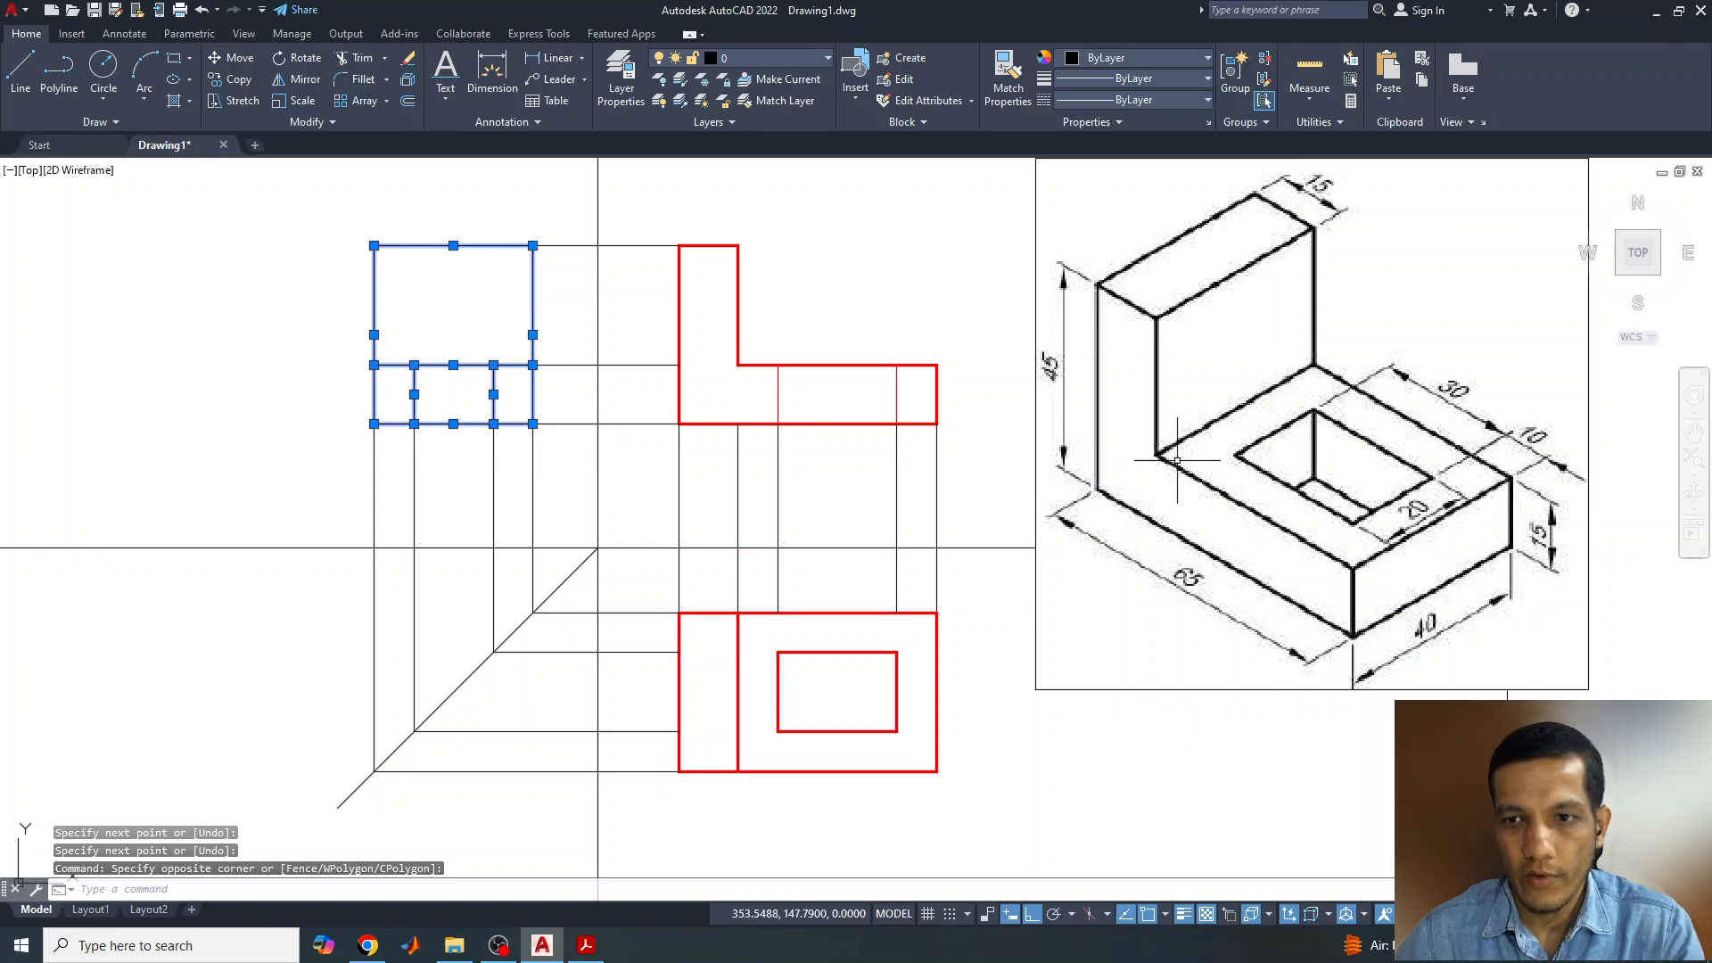
{"action": "left_click", "coordinate": [1133, 58]}
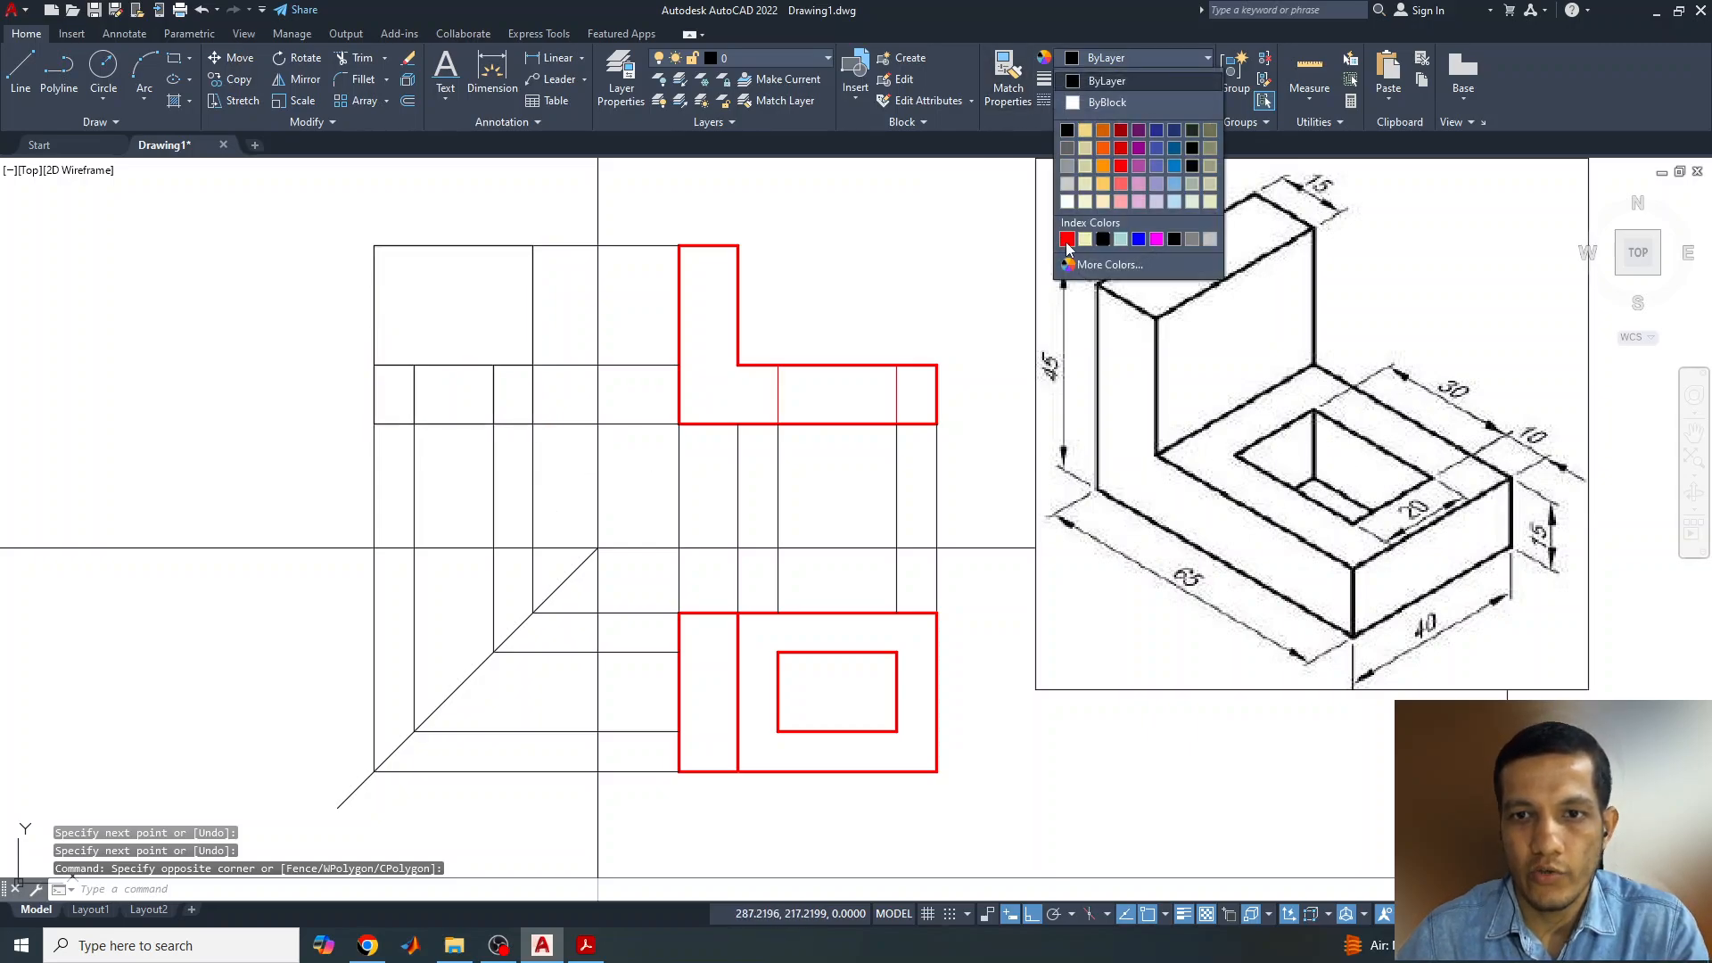
{"action": "left_click", "coordinate": [1066, 239]}
{"action": "left_click", "coordinate": [1111, 67]}
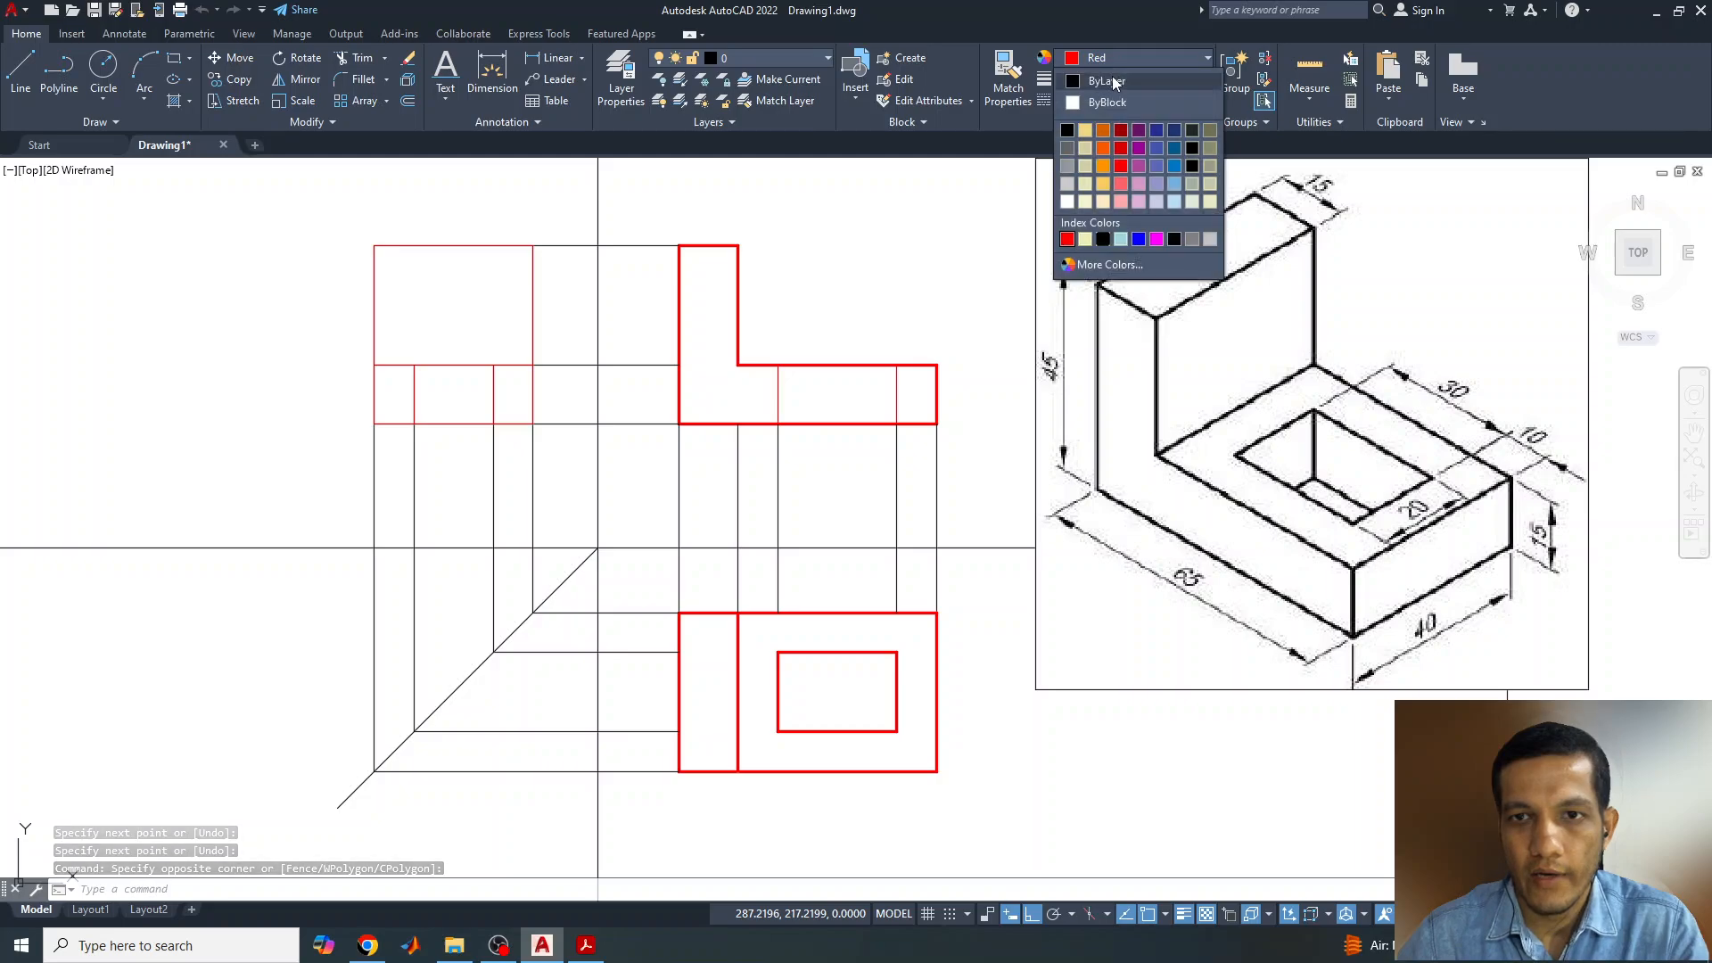
{"action": "left_click", "coordinate": [1111, 77]}
{"action": "left_click", "coordinate": [1117, 61]}
{"action": "left_click", "coordinate": [1106, 60]}
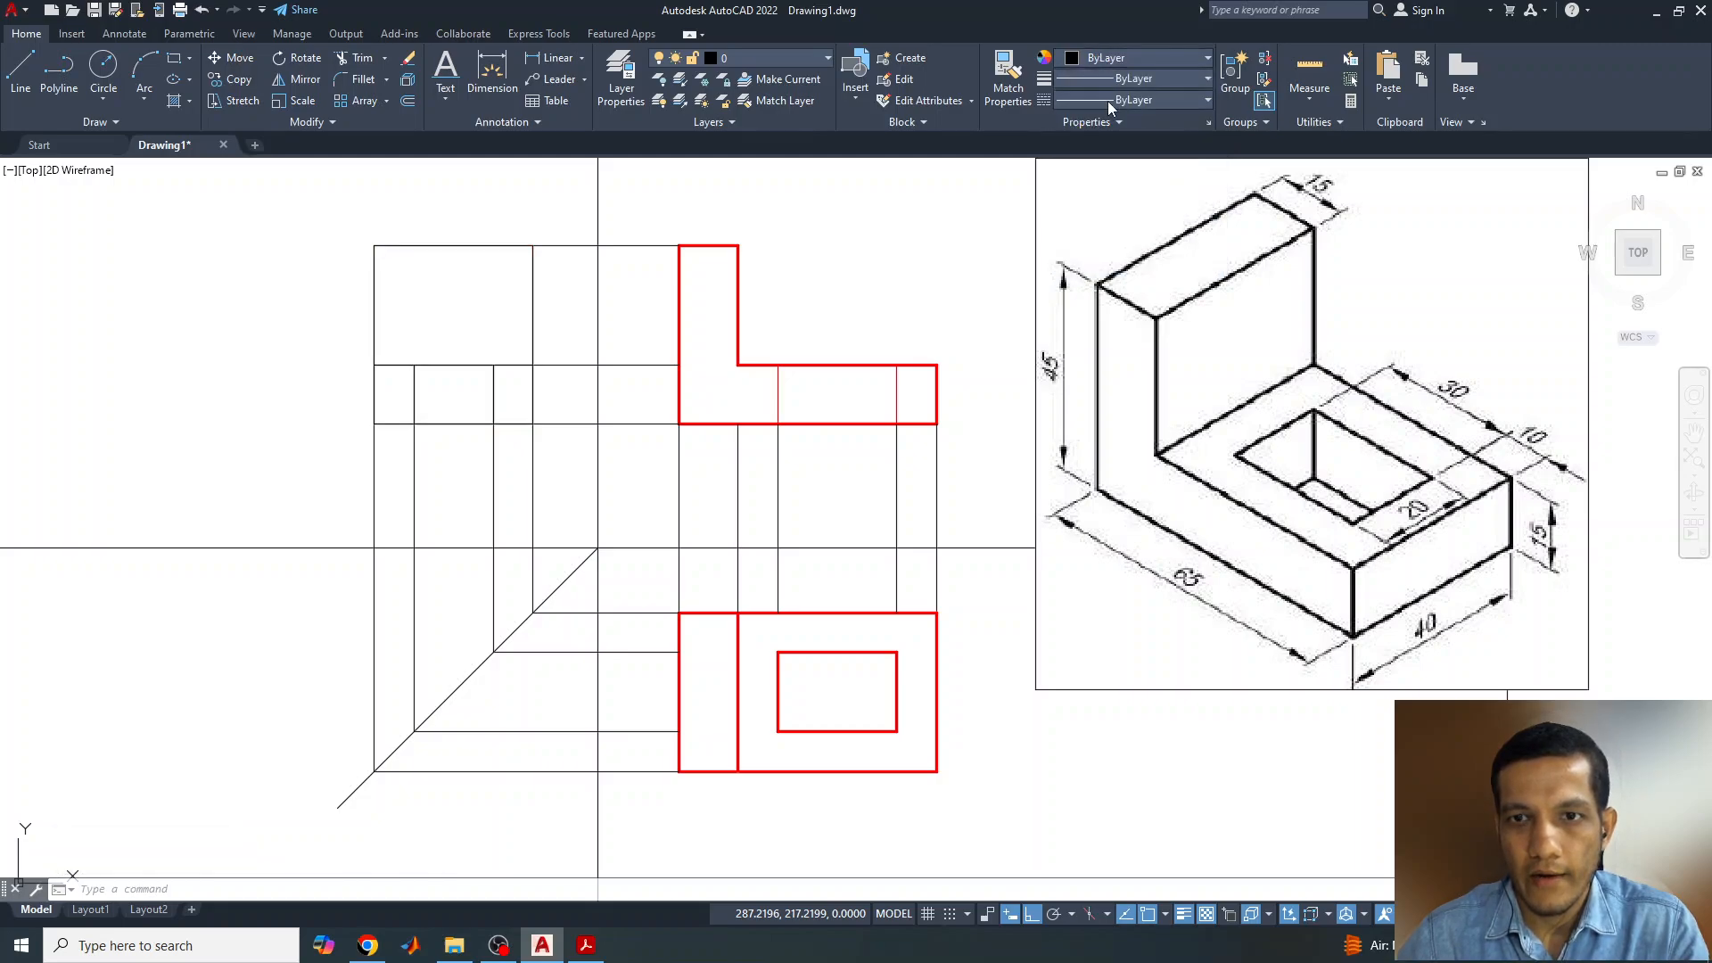
{"action": "left_click", "coordinate": [1104, 58]}
{"action": "left_click", "coordinate": [1069, 241]}
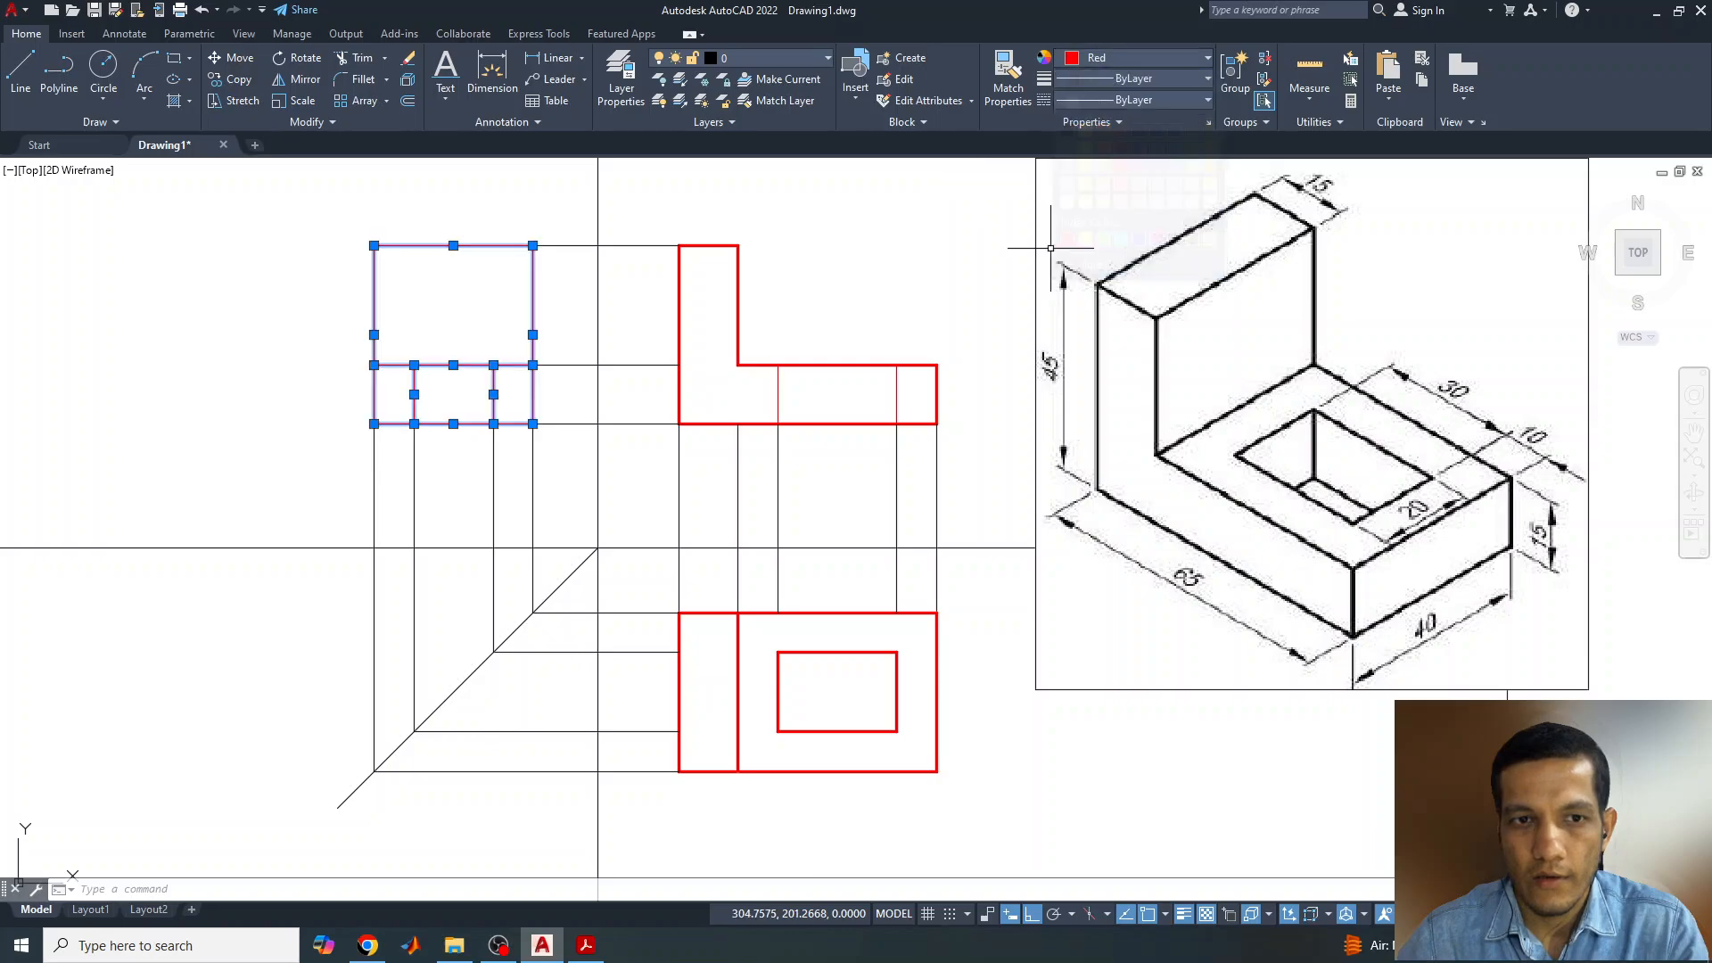
- Set the lineweight of the side view's lines to 0.30 mm and clear the selection
{"action": "left_click", "coordinate": [1124, 80]}
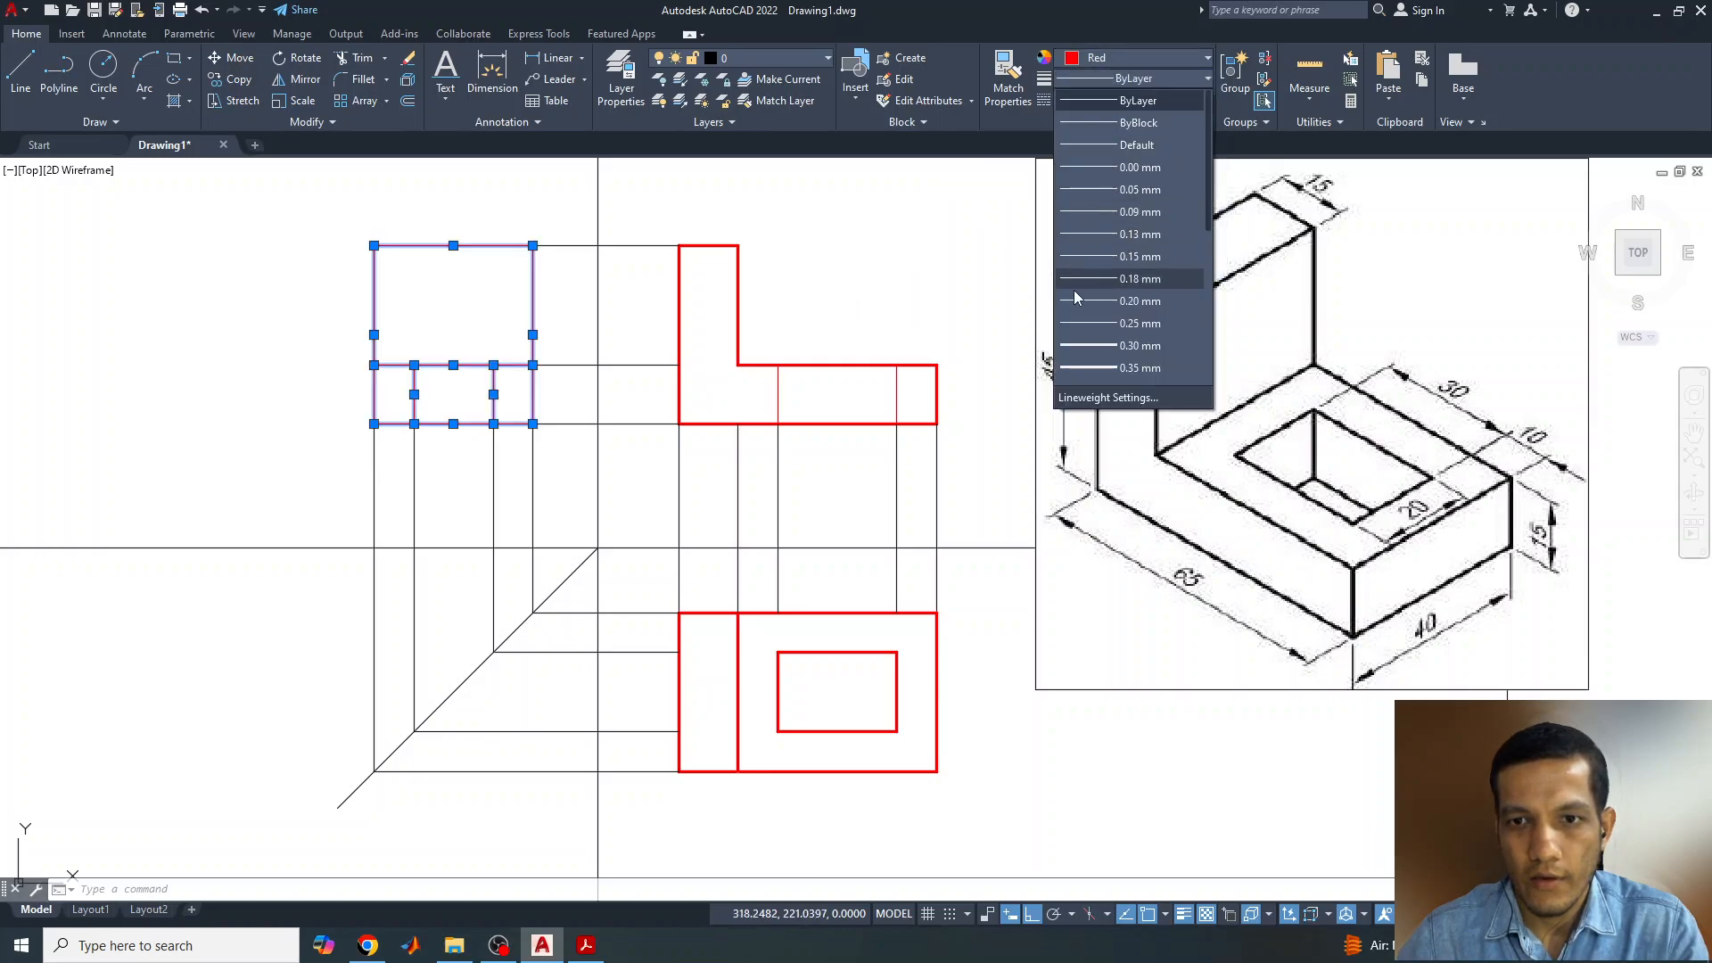
{"action": "left_click", "coordinate": [1078, 341]}
{"action": "key", "text": "Escape"}
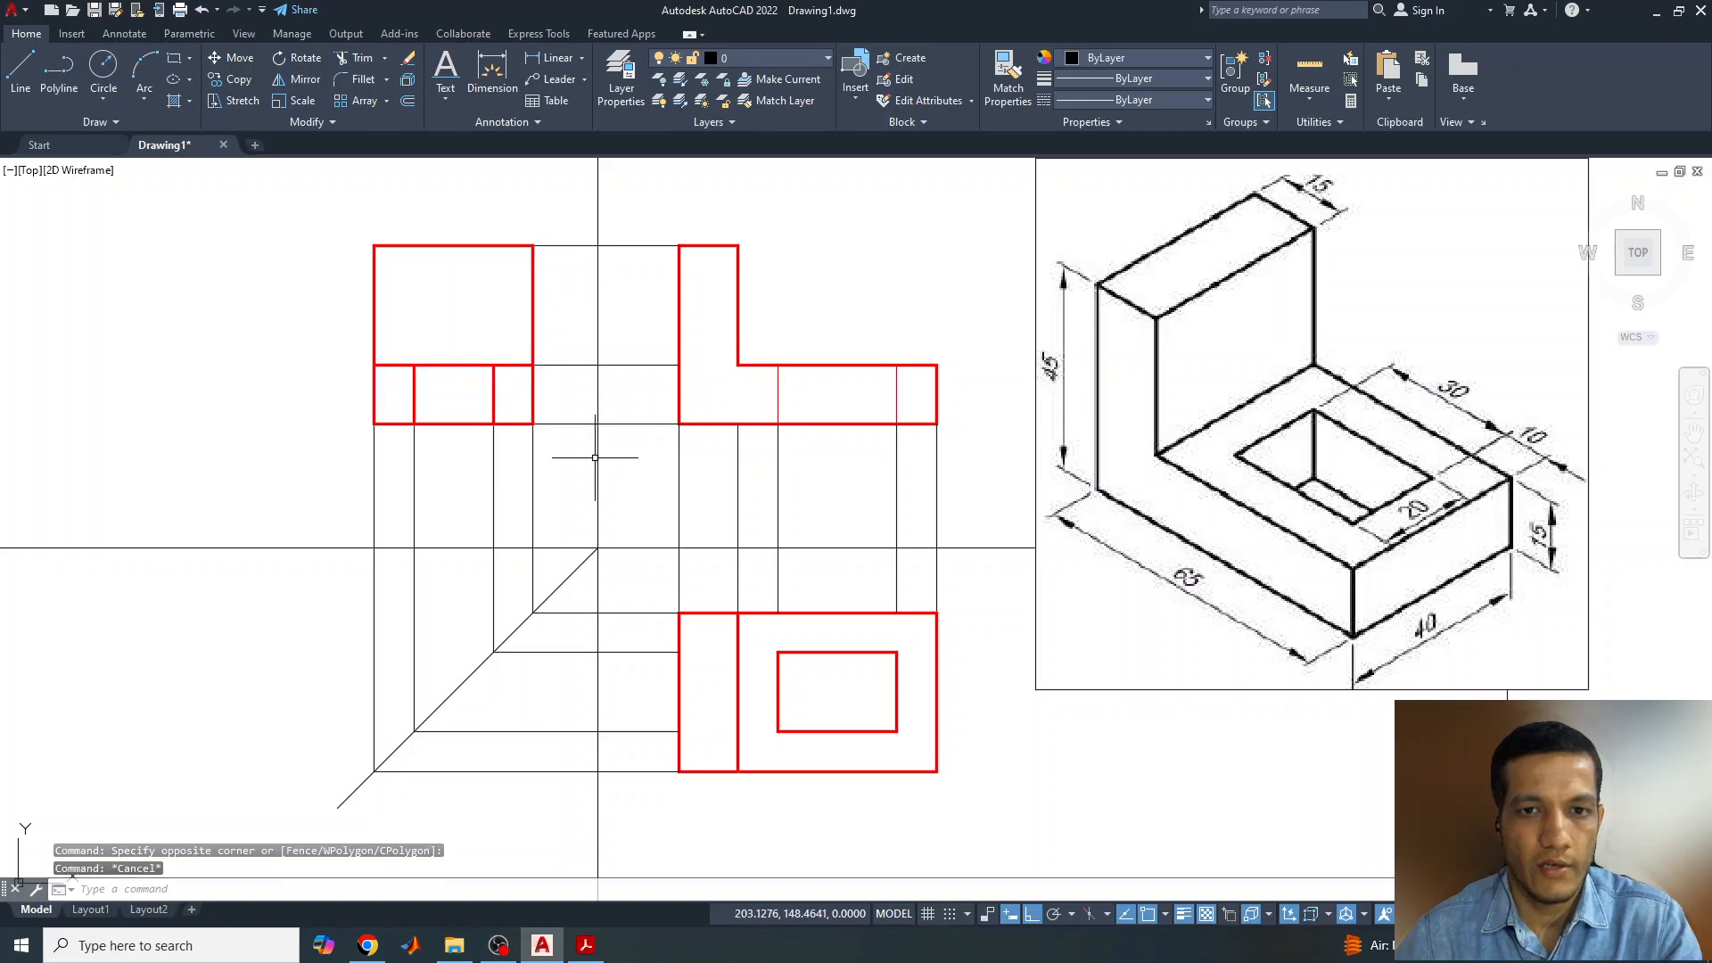
- Load the DASHED2 linetype from acadiso.lin into the drawing
{"action": "left_click", "coordinate": [1118, 101]}
{"action": "left_click", "coordinate": [1106, 189]}
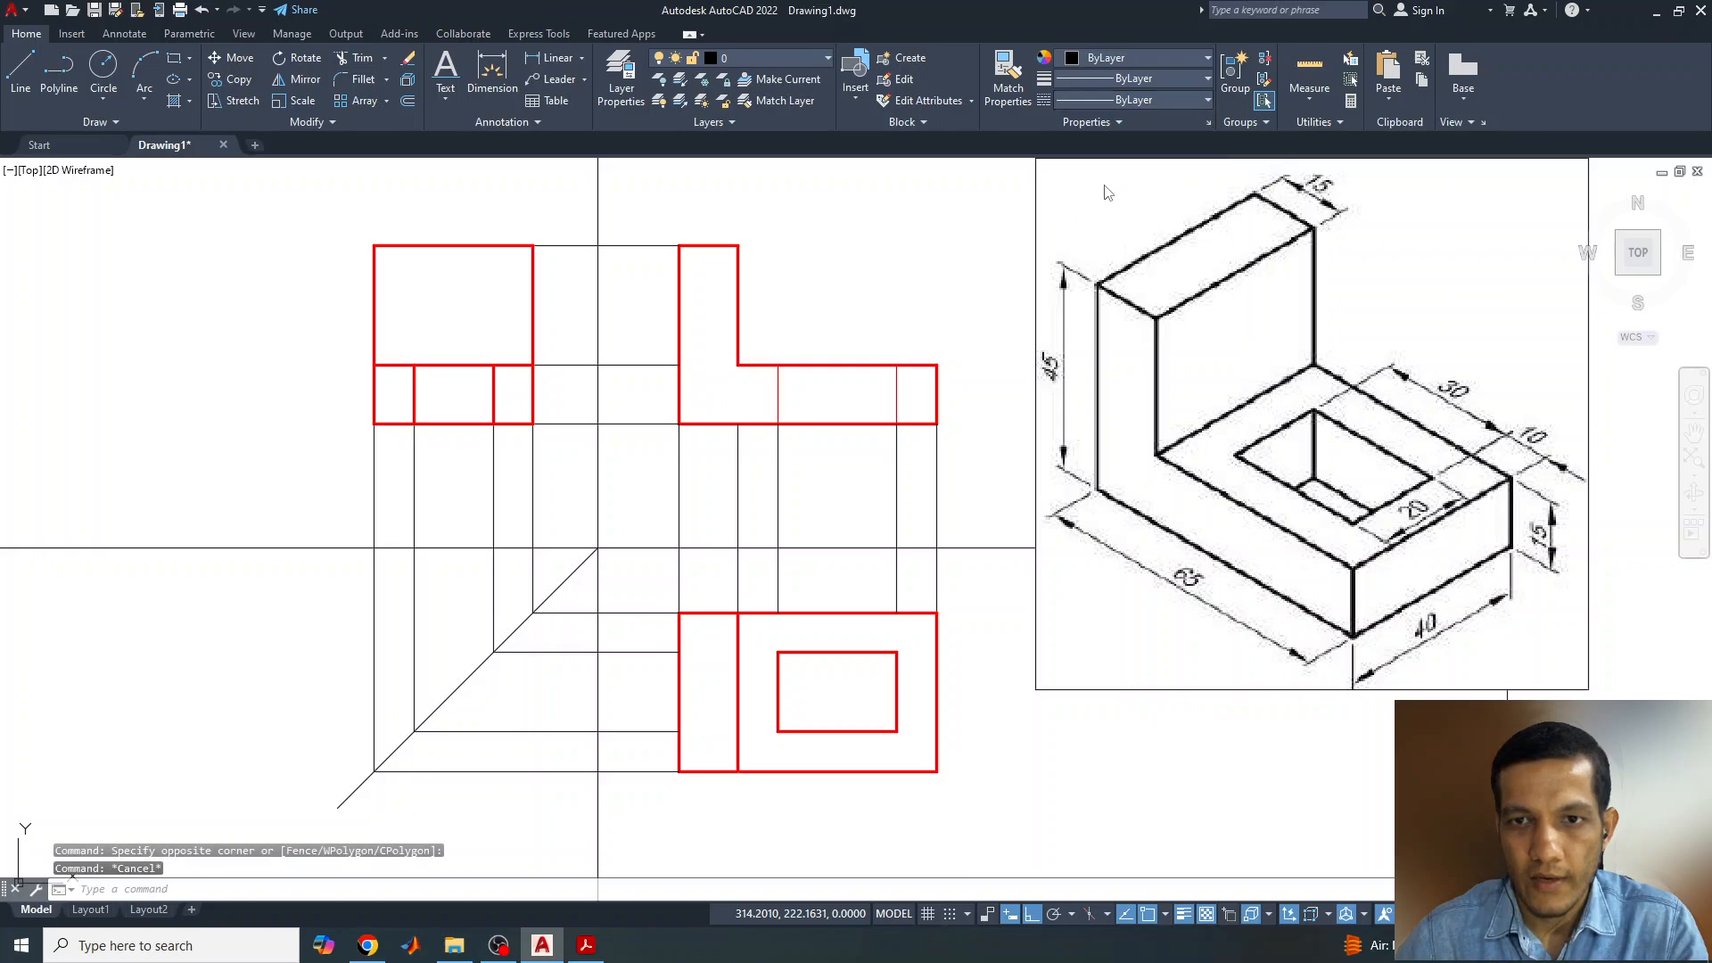
{"action": "left_click", "coordinate": [993, 321]}
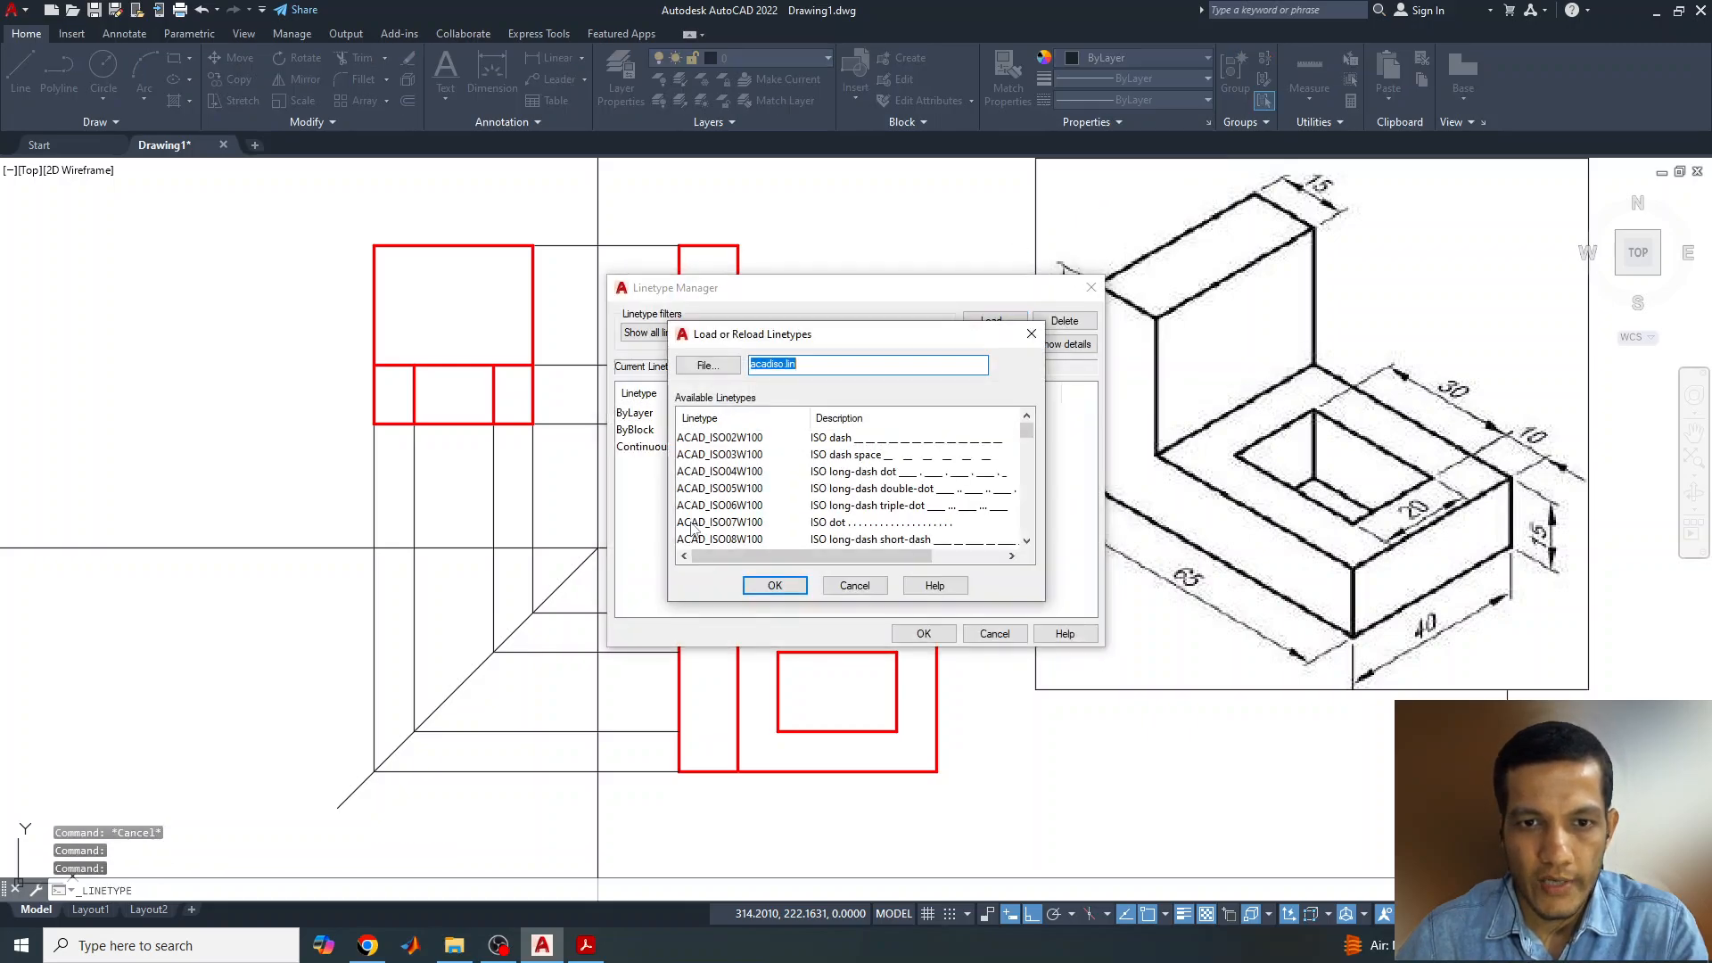
{"action": "scroll", "coordinate": [747, 479], "scroll_direction": "down", "scroll_amount": 8}
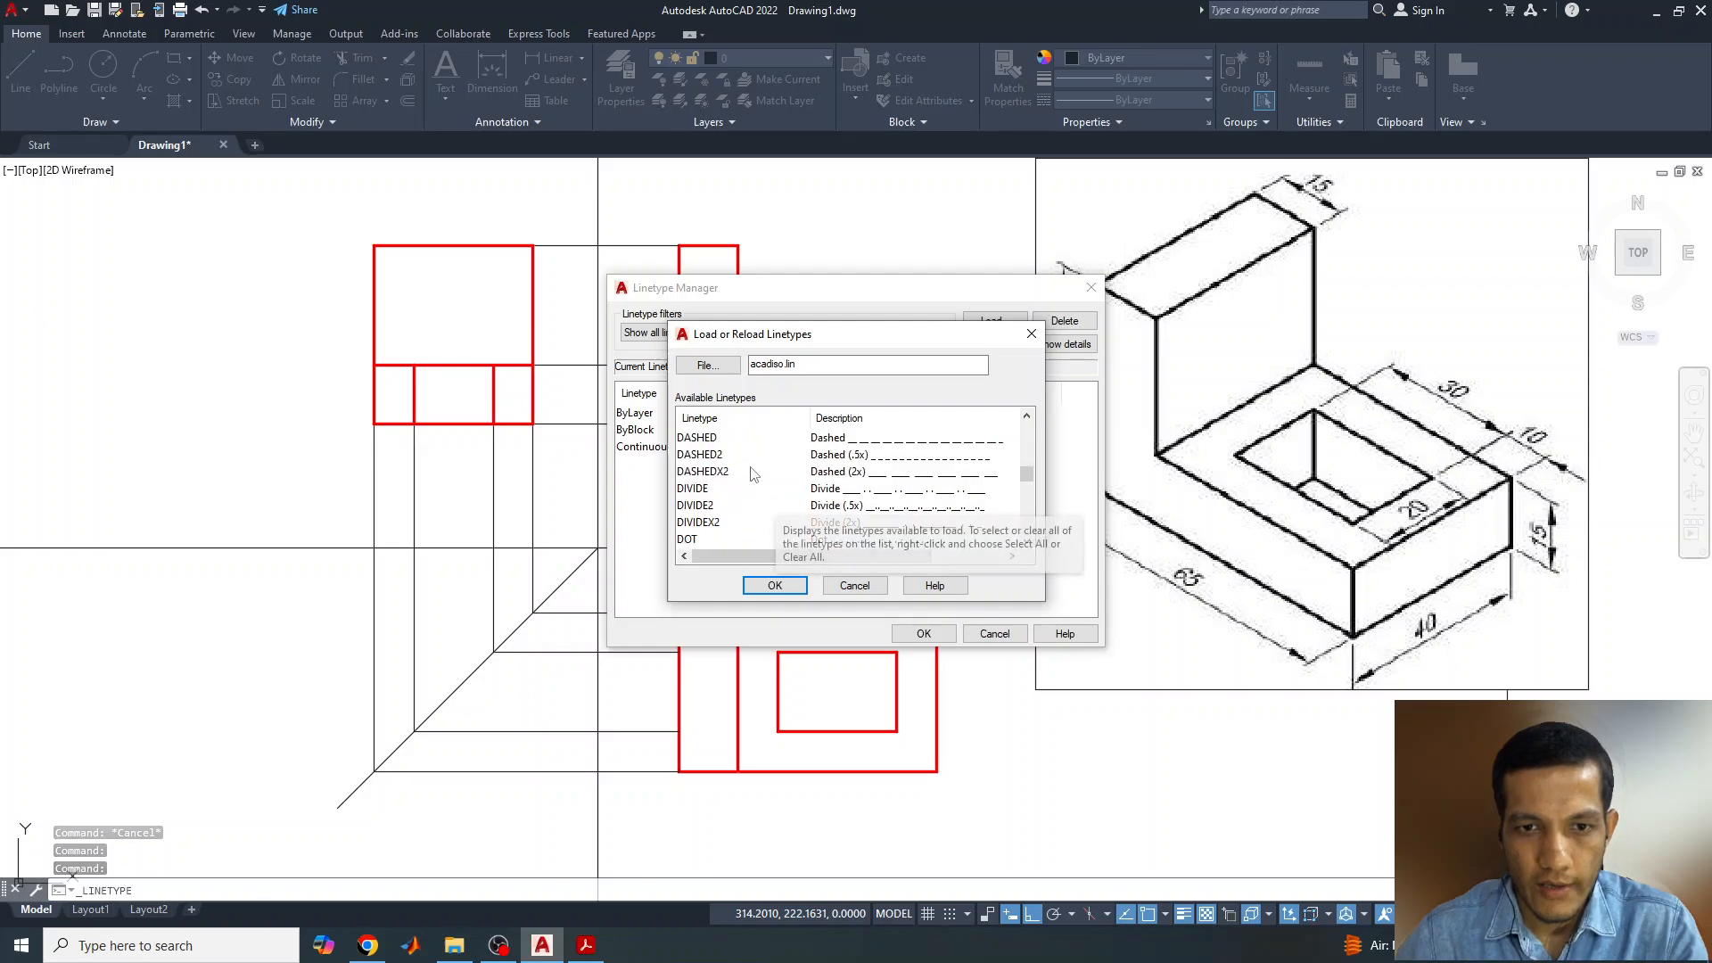
{"action": "left_click", "coordinate": [719, 456]}
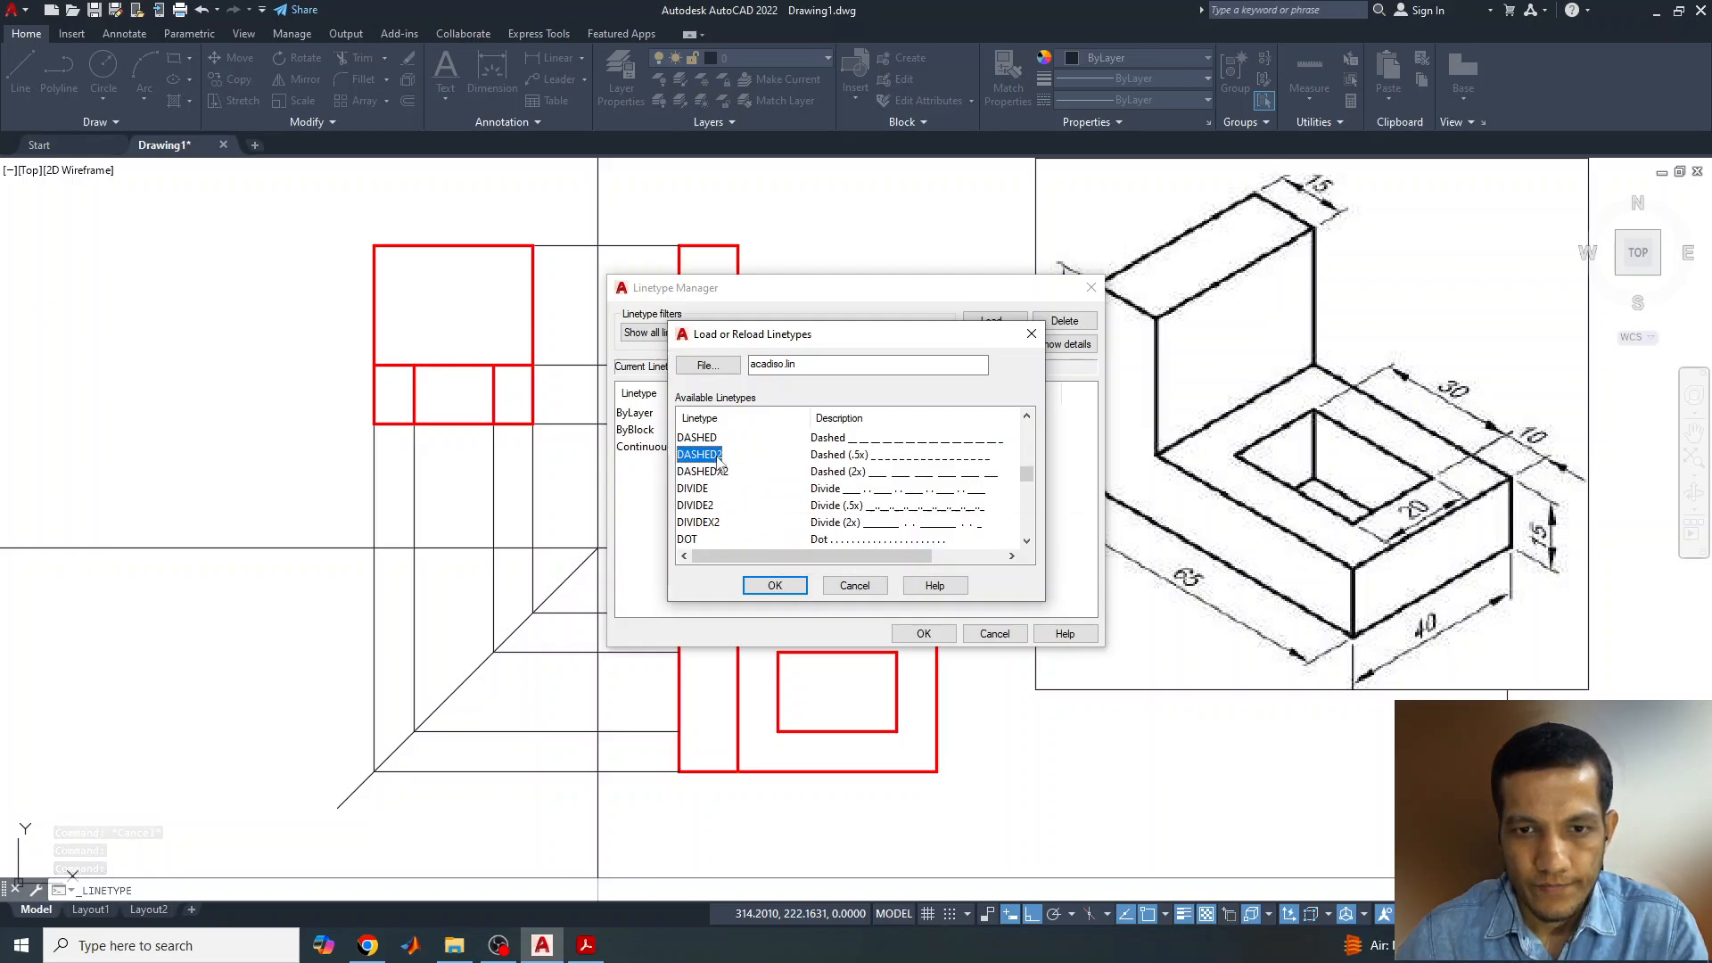
{"action": "left_click", "coordinate": [795, 588]}
{"action": "left_click", "coordinate": [924, 634]}
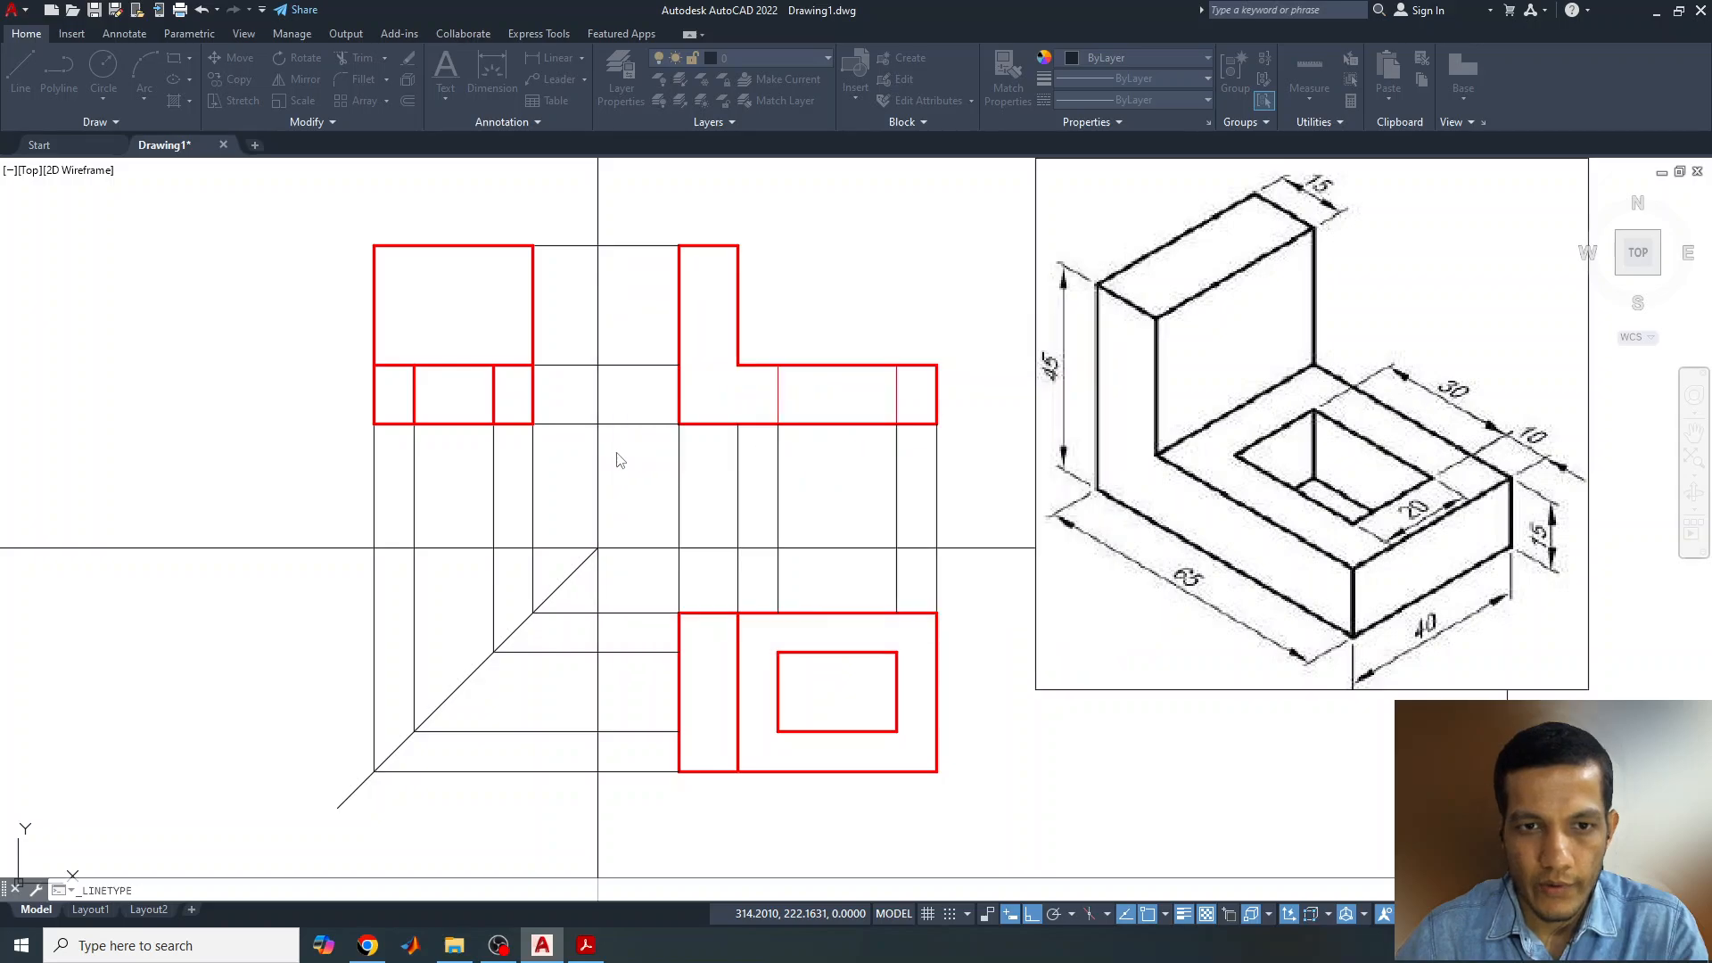
- Set the hole's four vertical edge lines in the front and side views to the DASHED2 linetype and 0.30 mm lineweight
{"action": "left_click", "coordinate": [781, 395]}
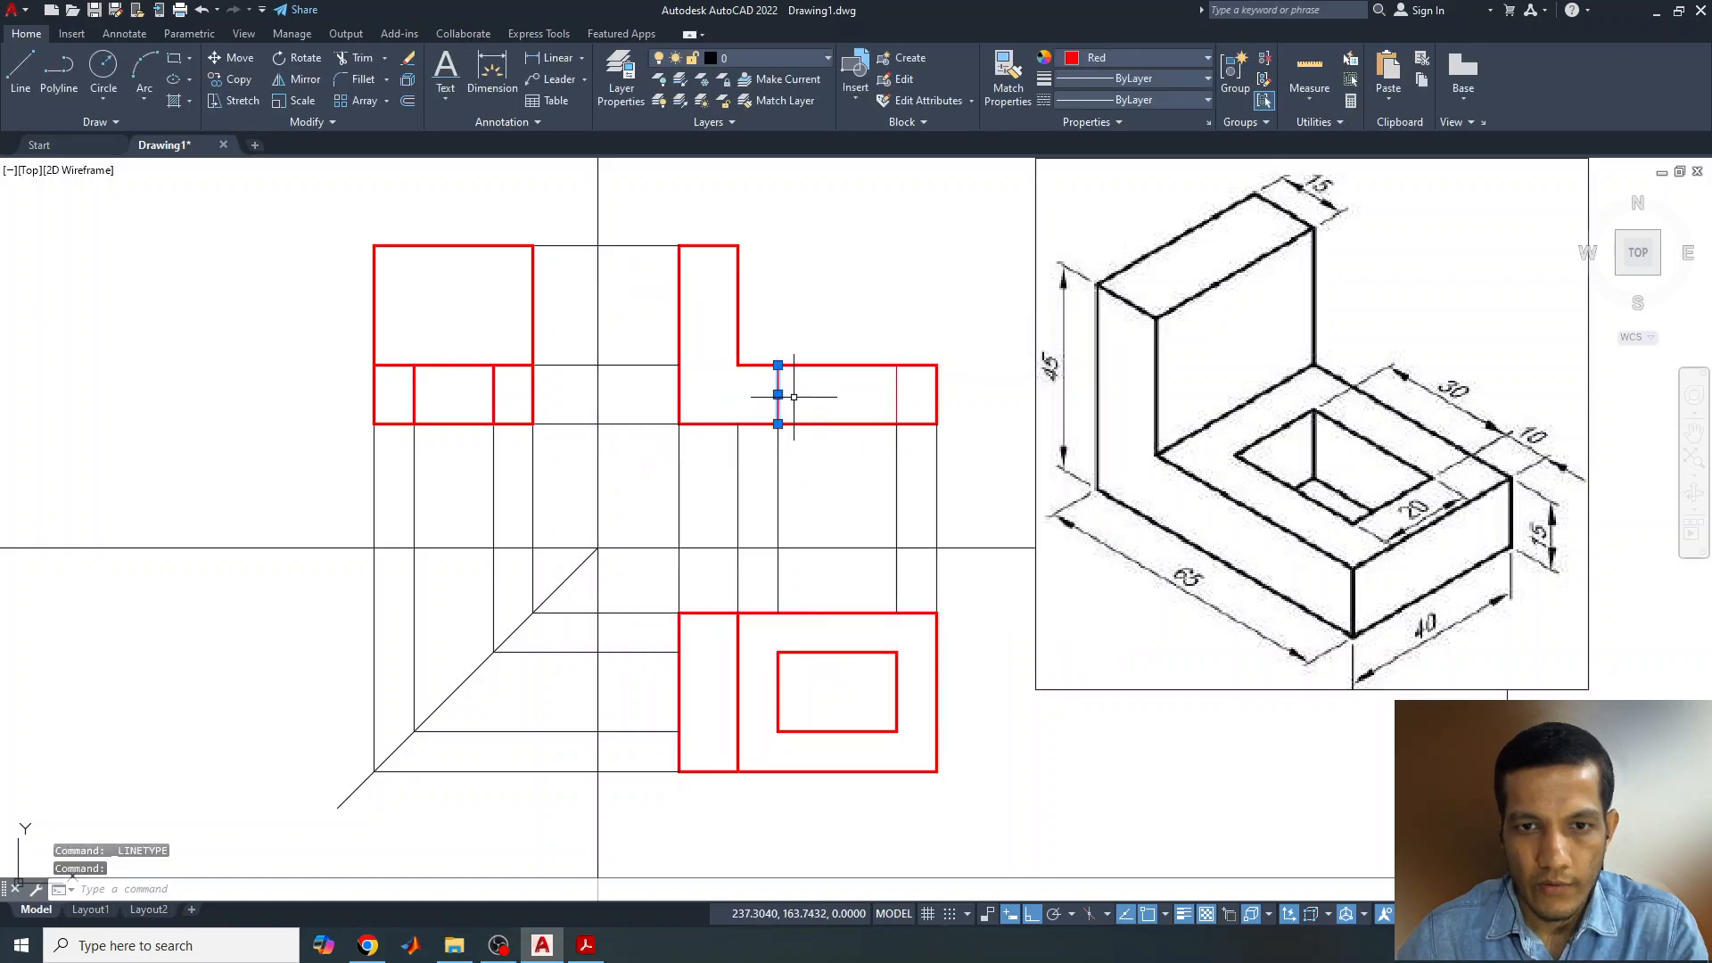
{"action": "left_click", "coordinate": [896, 394]}
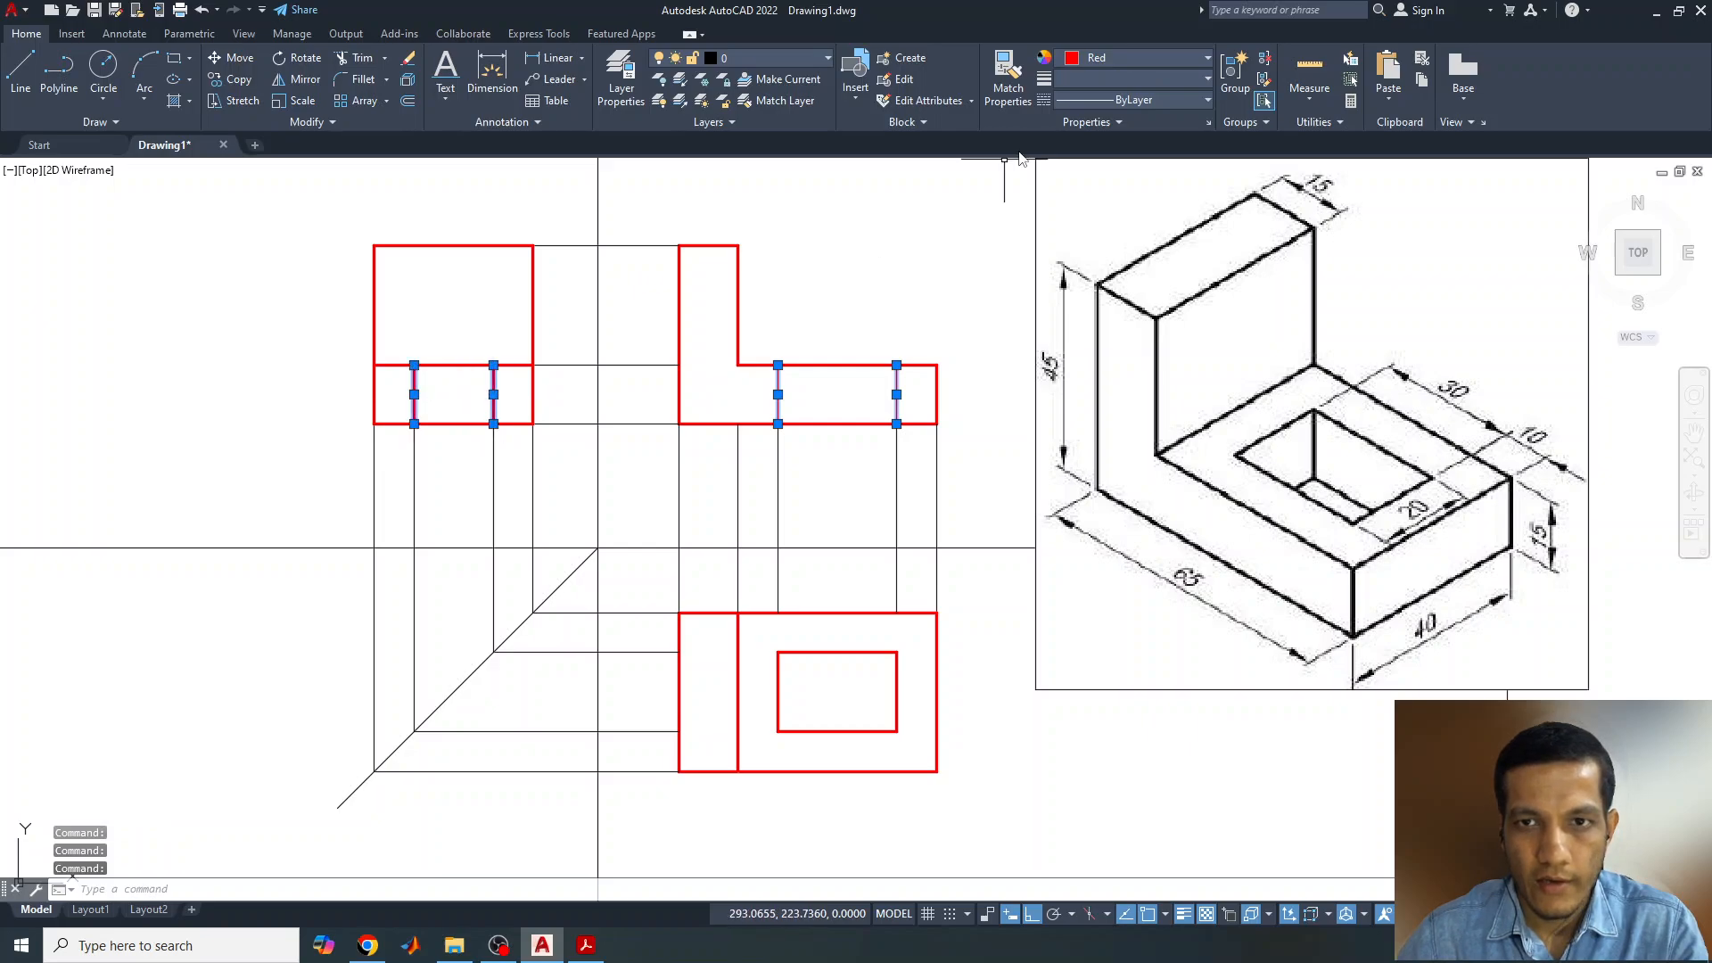
{"action": "left_click", "coordinate": [1090, 99]}
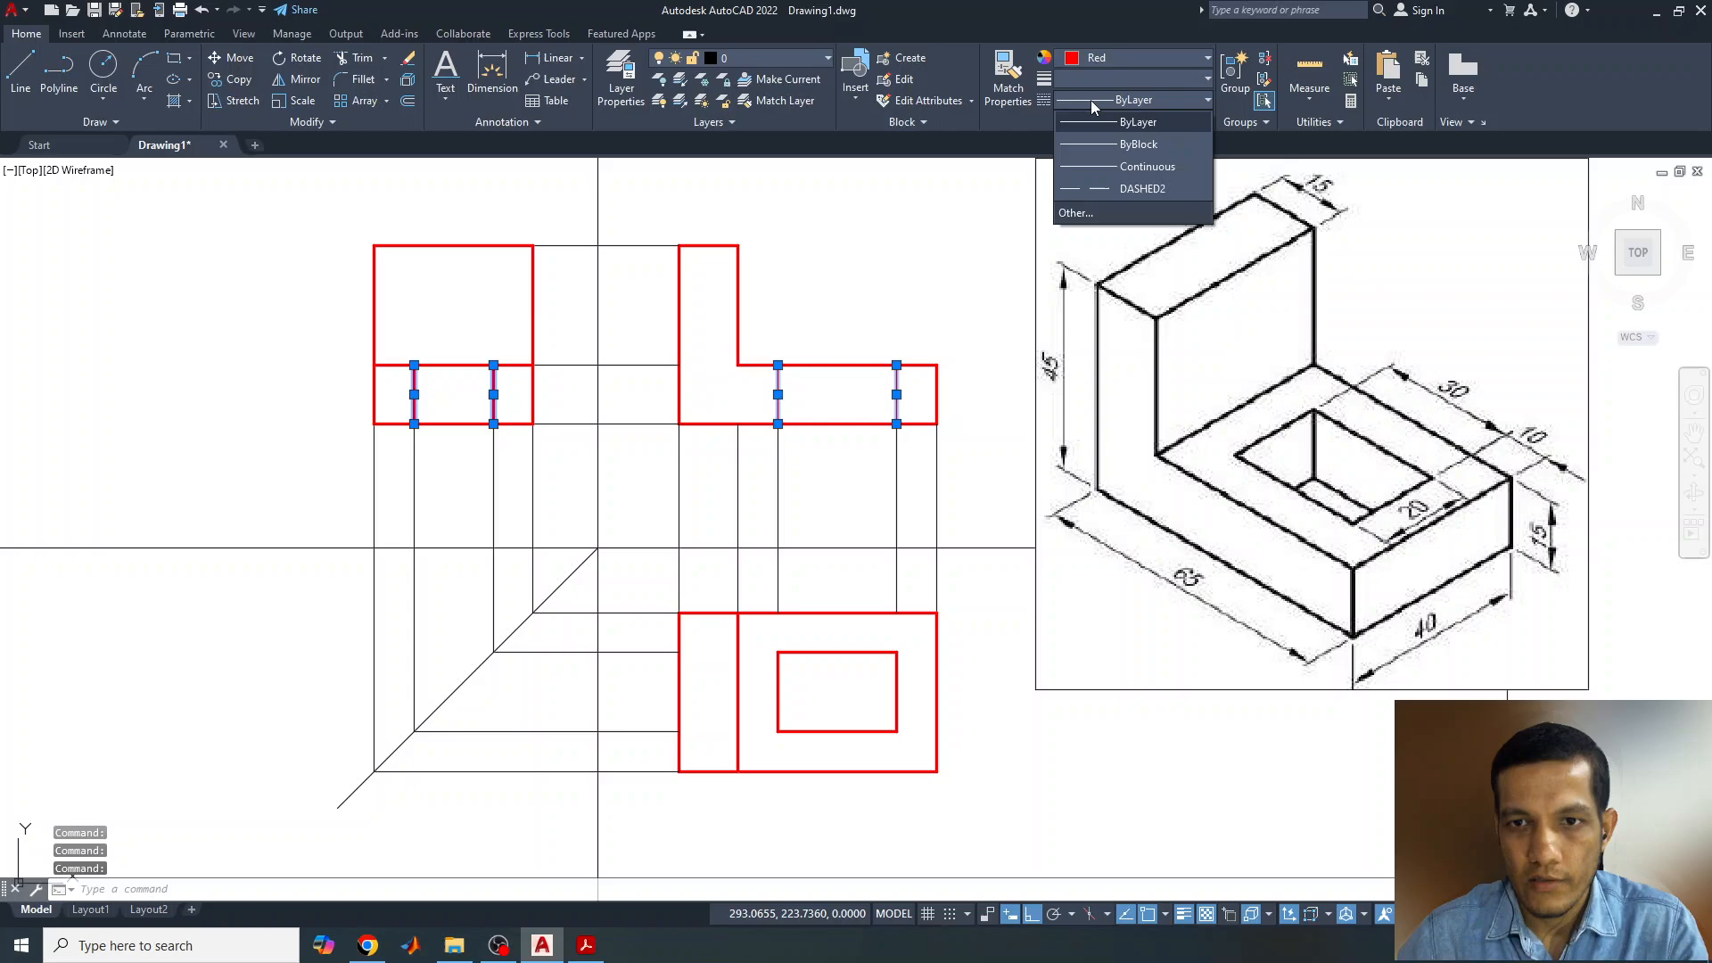
{"action": "left_click", "coordinate": [1099, 188]}
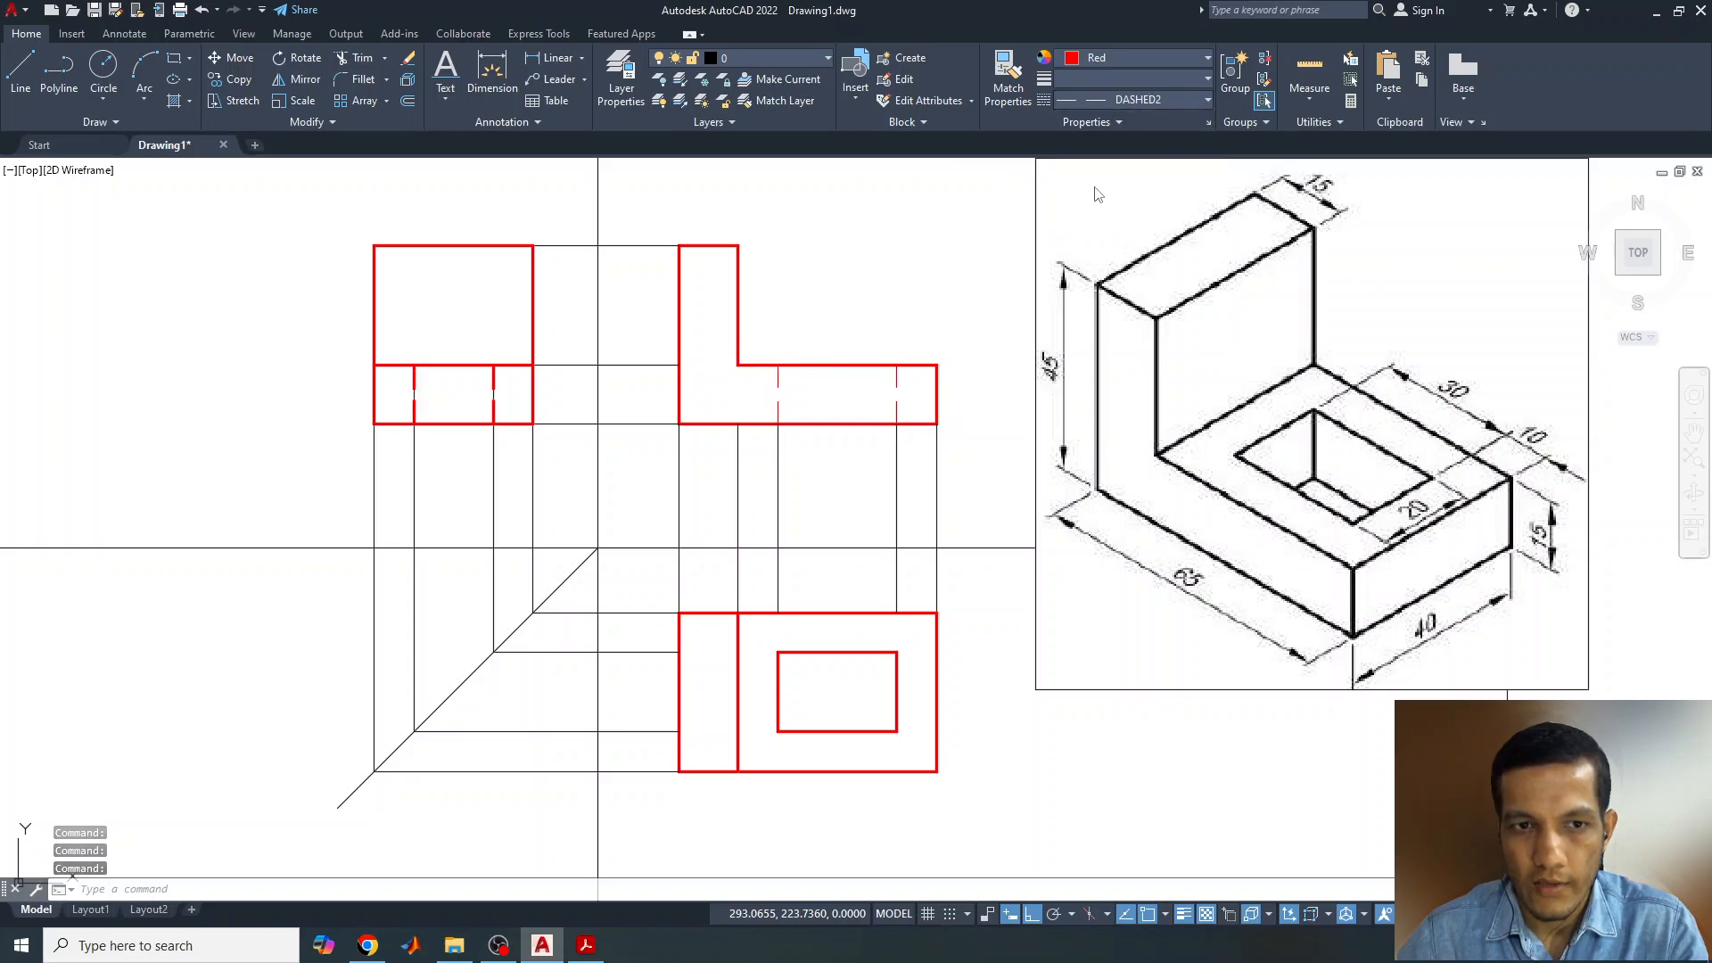
{"action": "left_click", "coordinate": [1113, 80]}
{"action": "left_click", "coordinate": [1100, 346]}
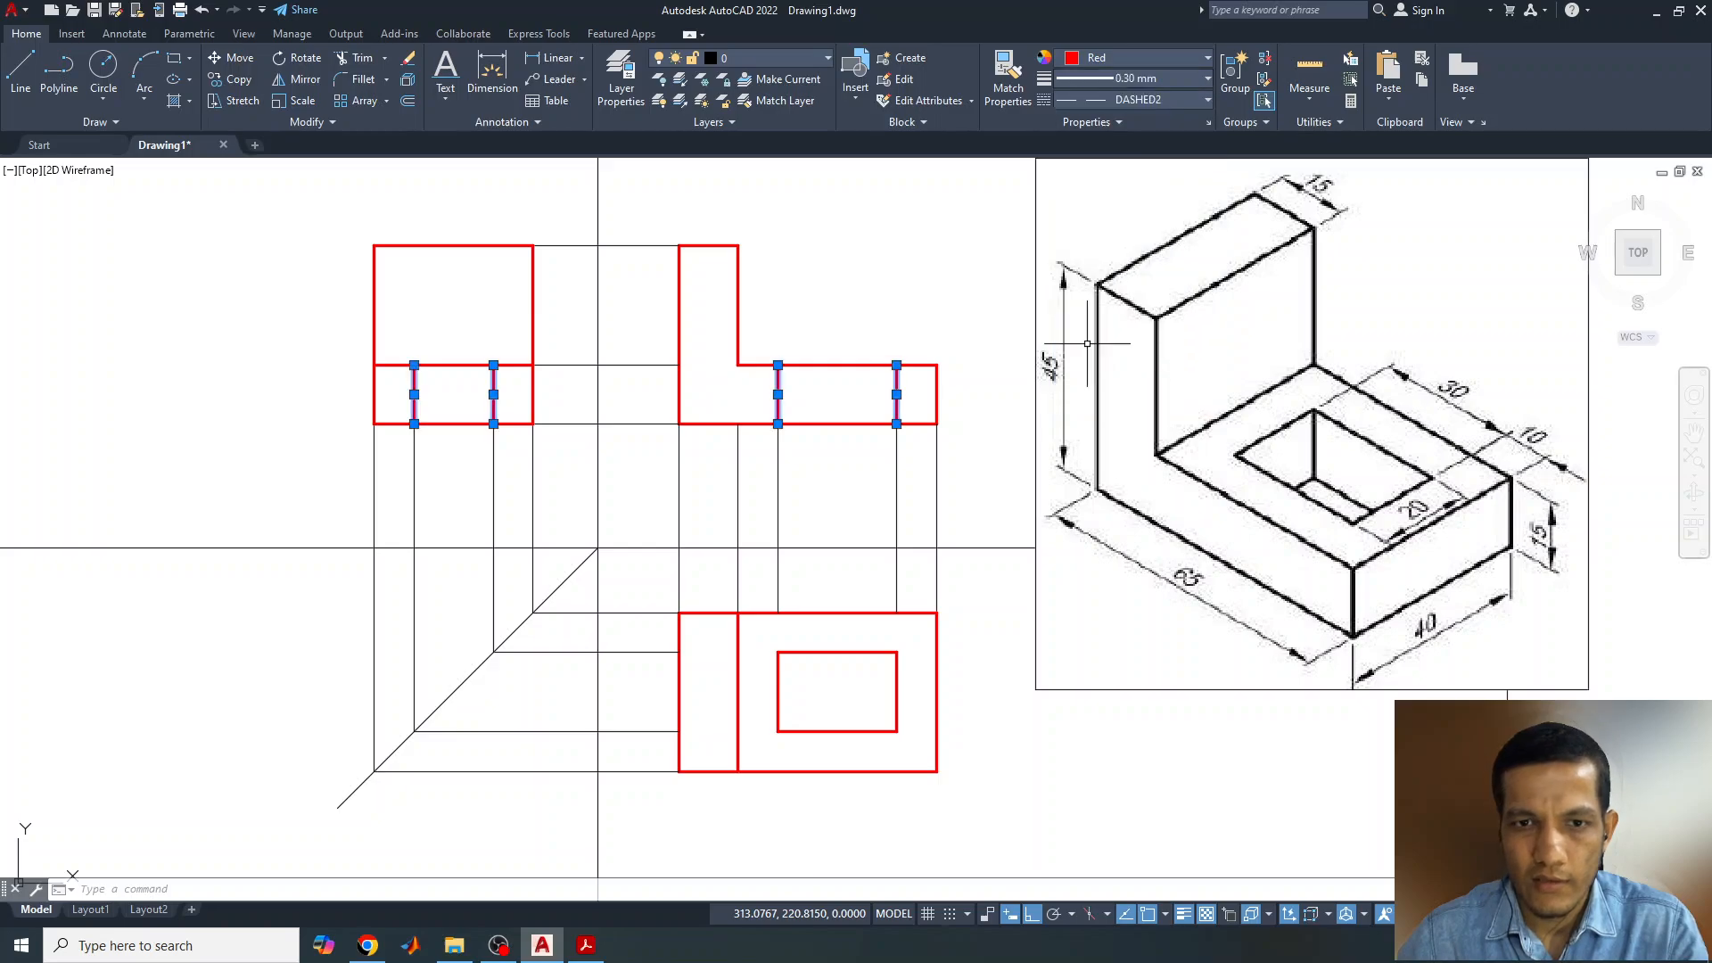
{"action": "key", "text": "Escape"}
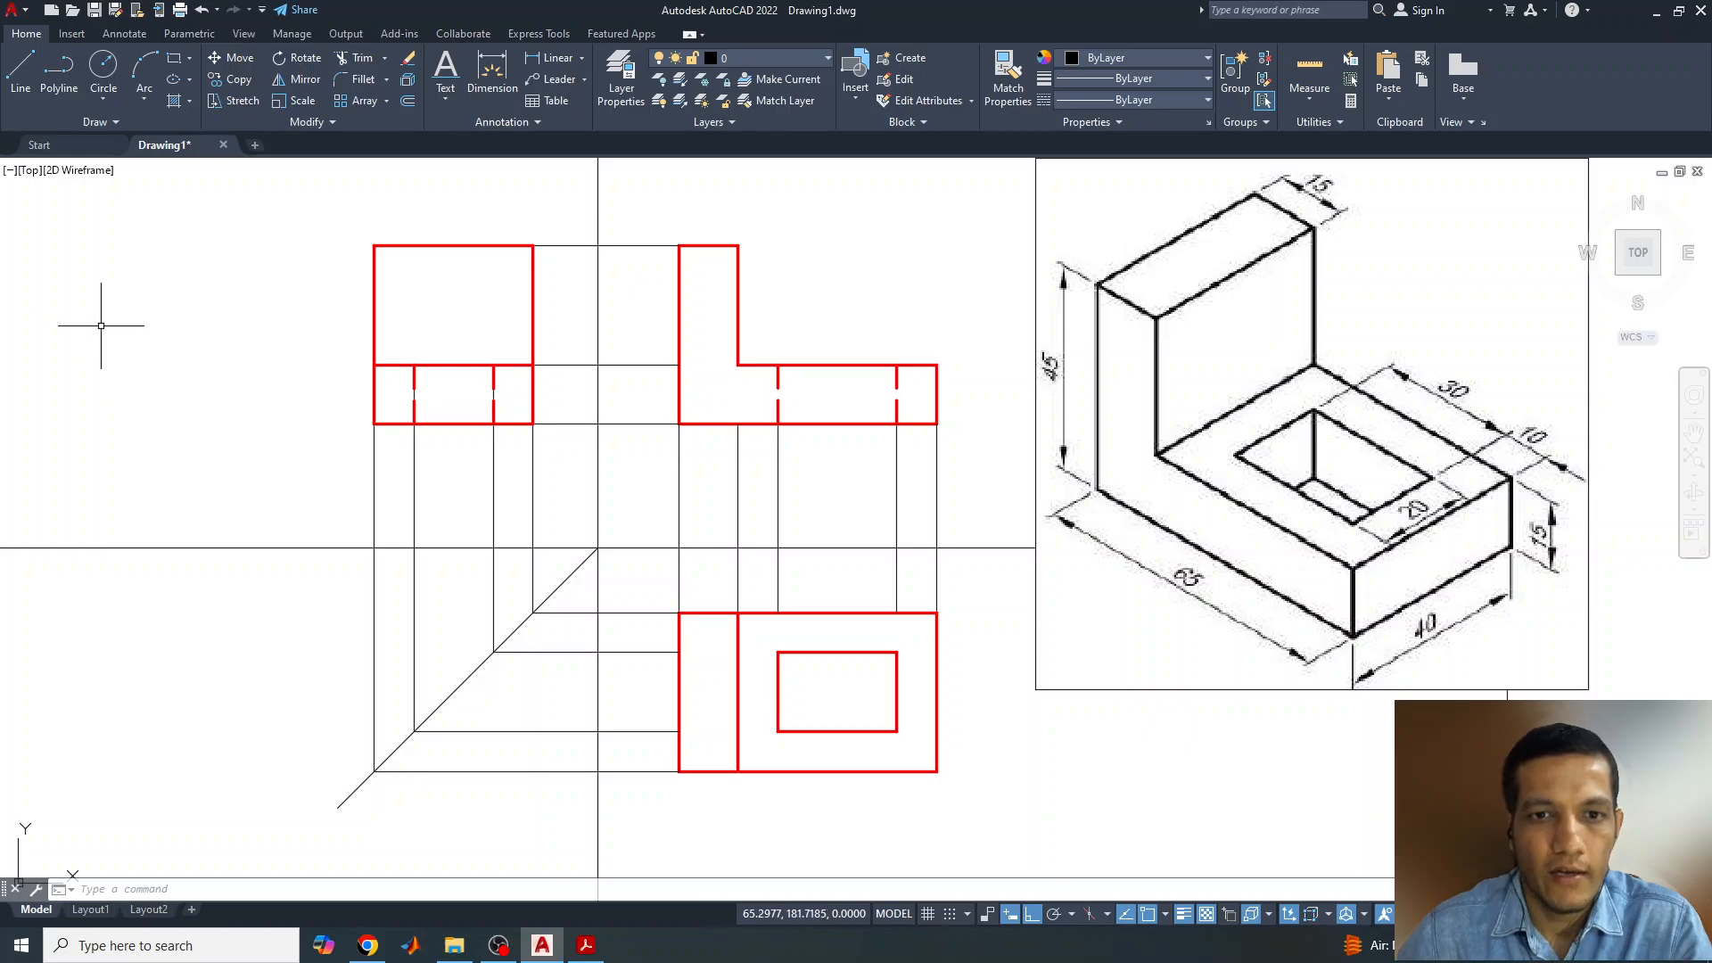
- Add a linear dimension for the front view's overall length, placed below its base edge
{"action": "left_click", "coordinate": [16, 72]}
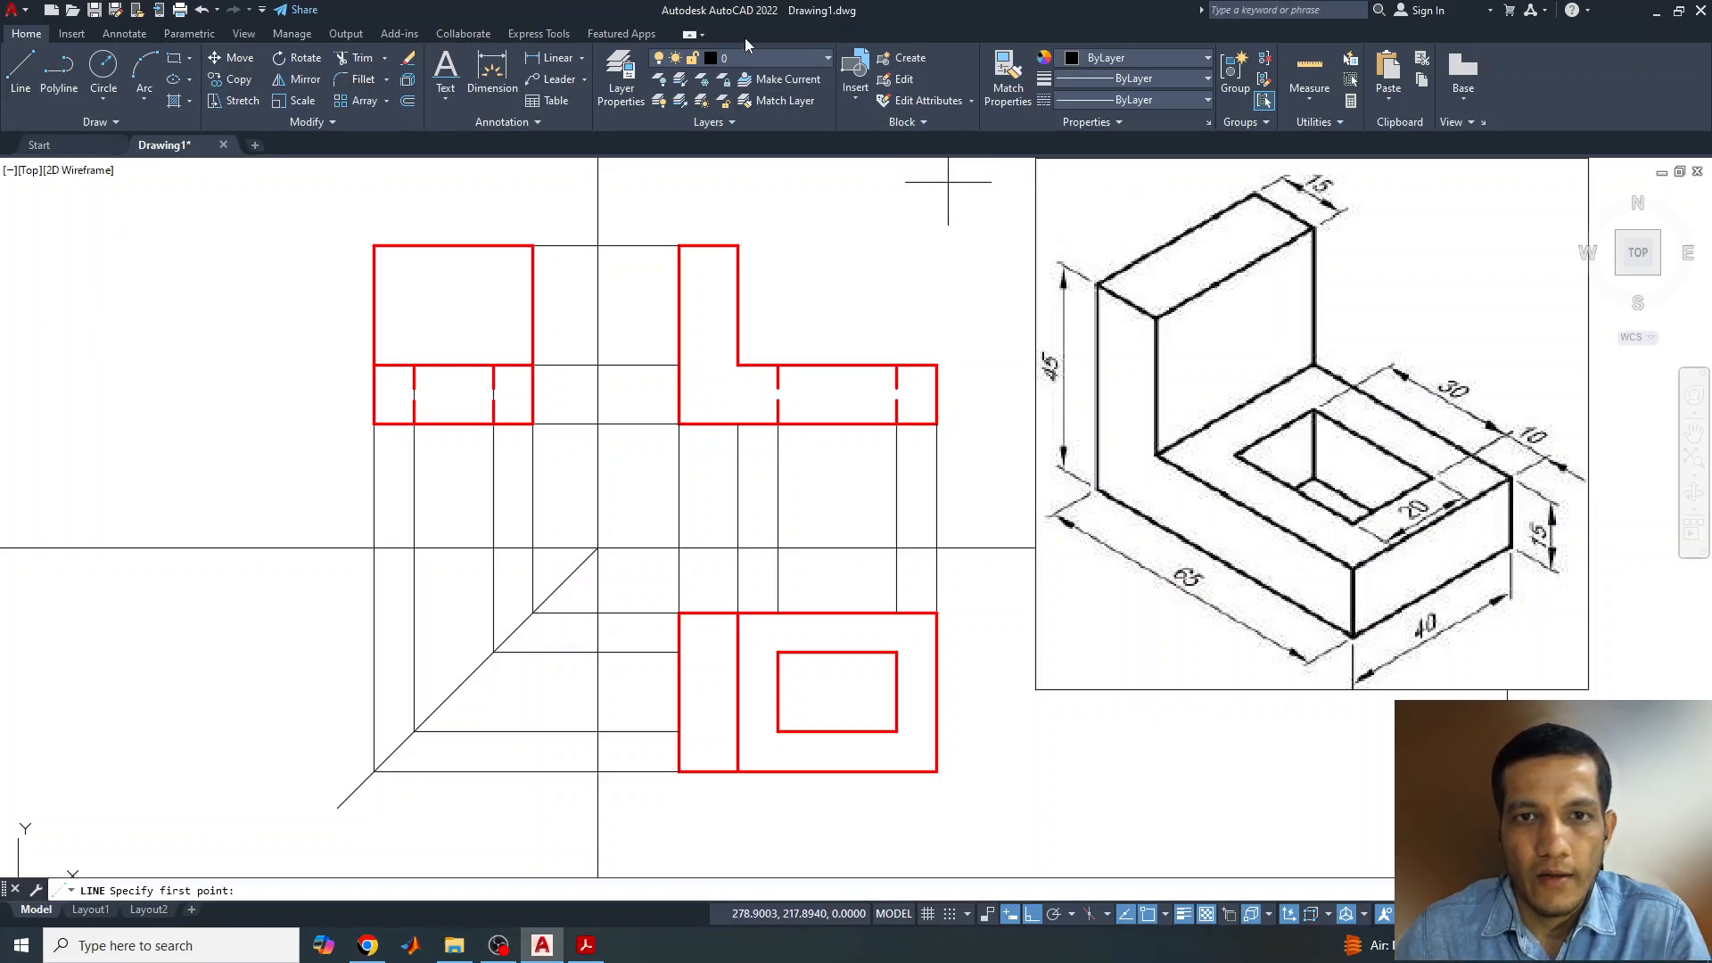
{"action": "left_click", "coordinate": [544, 59]}
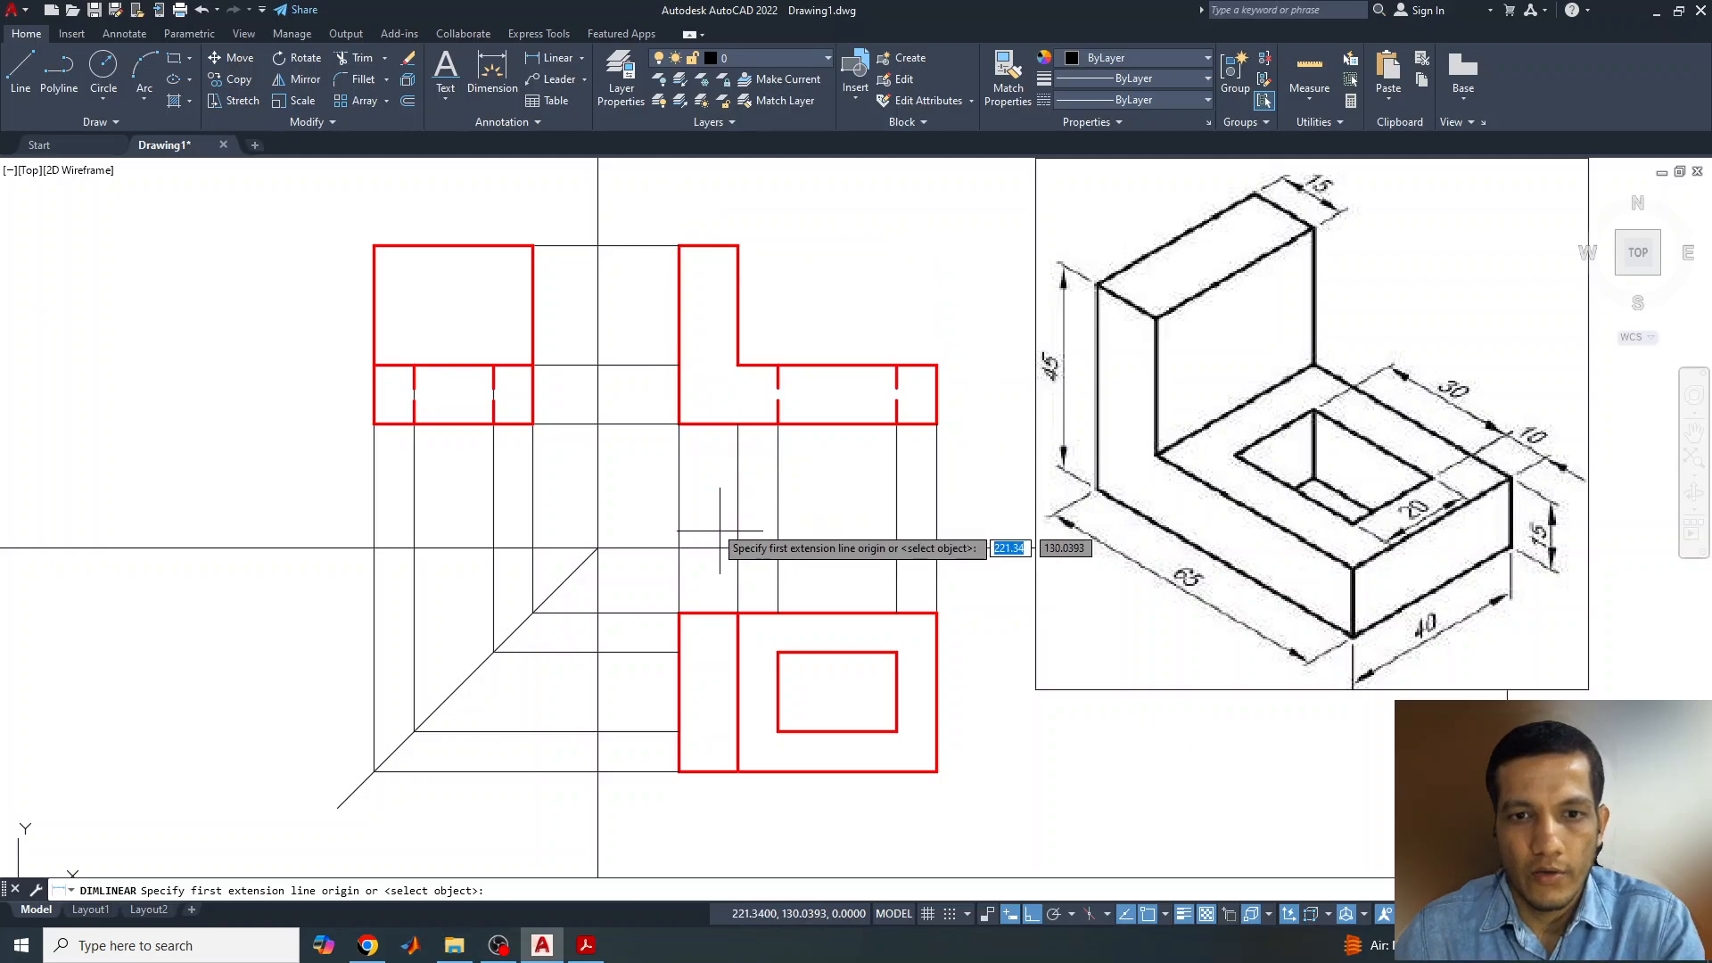
{"action": "left_click", "coordinate": [680, 424]}
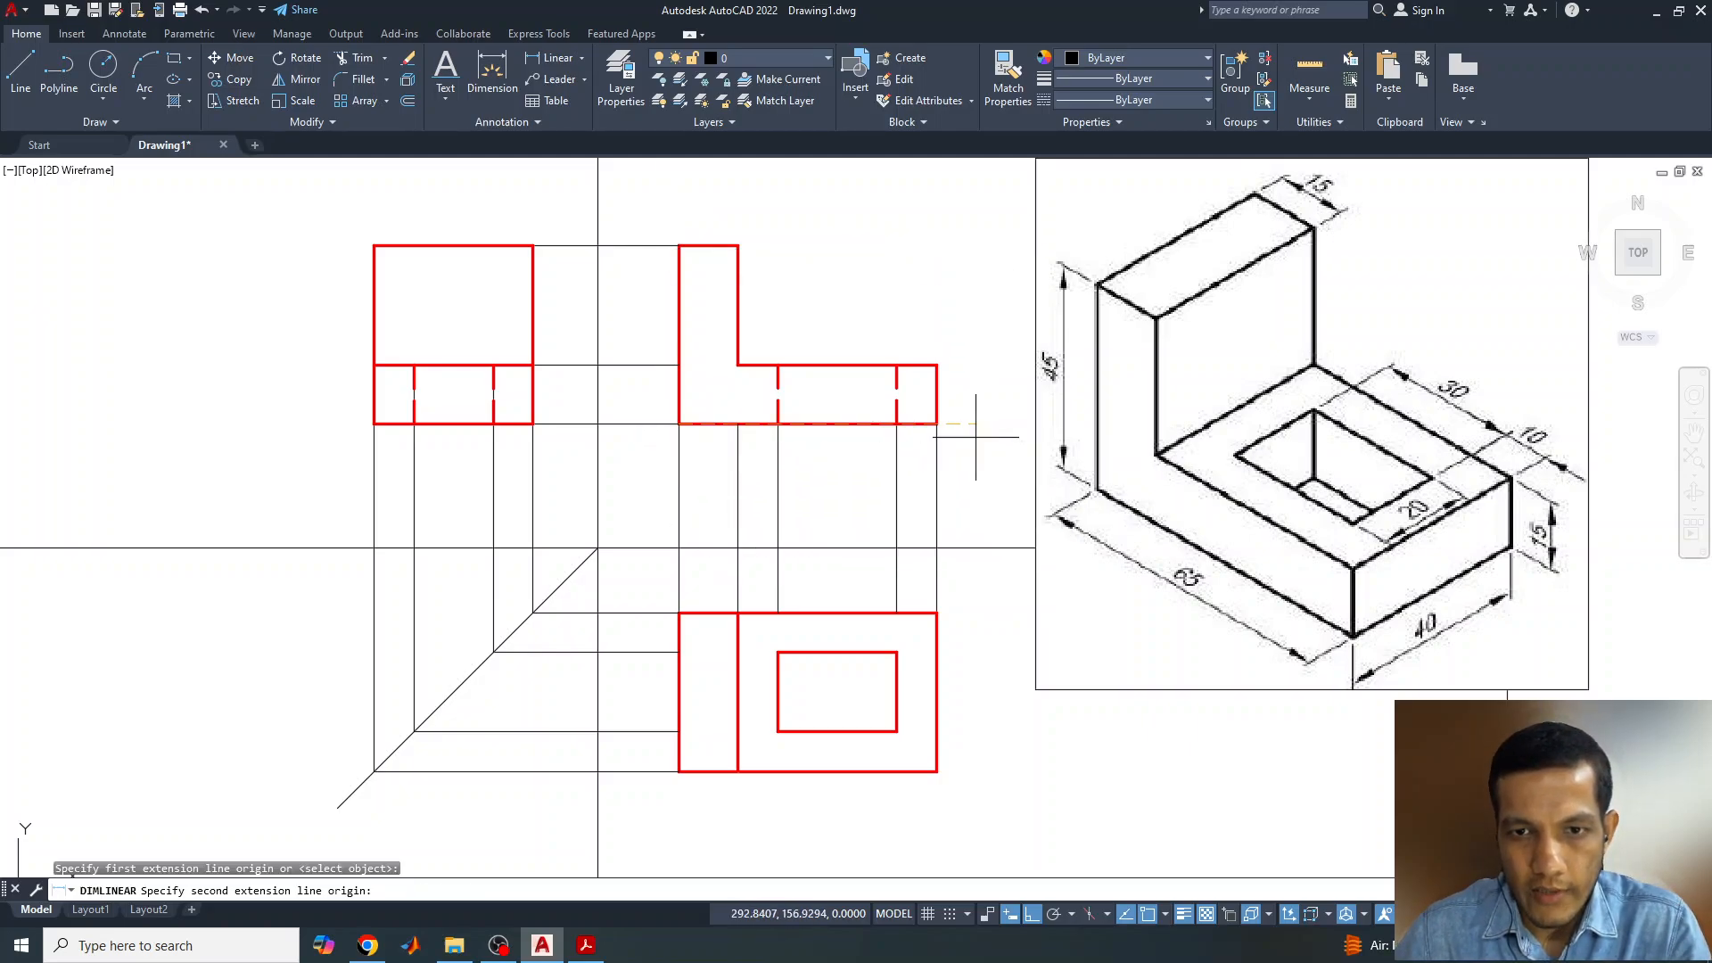
{"action": "left_click", "coordinate": [936, 425]}
{"action": "left_click", "coordinate": [871, 512]}
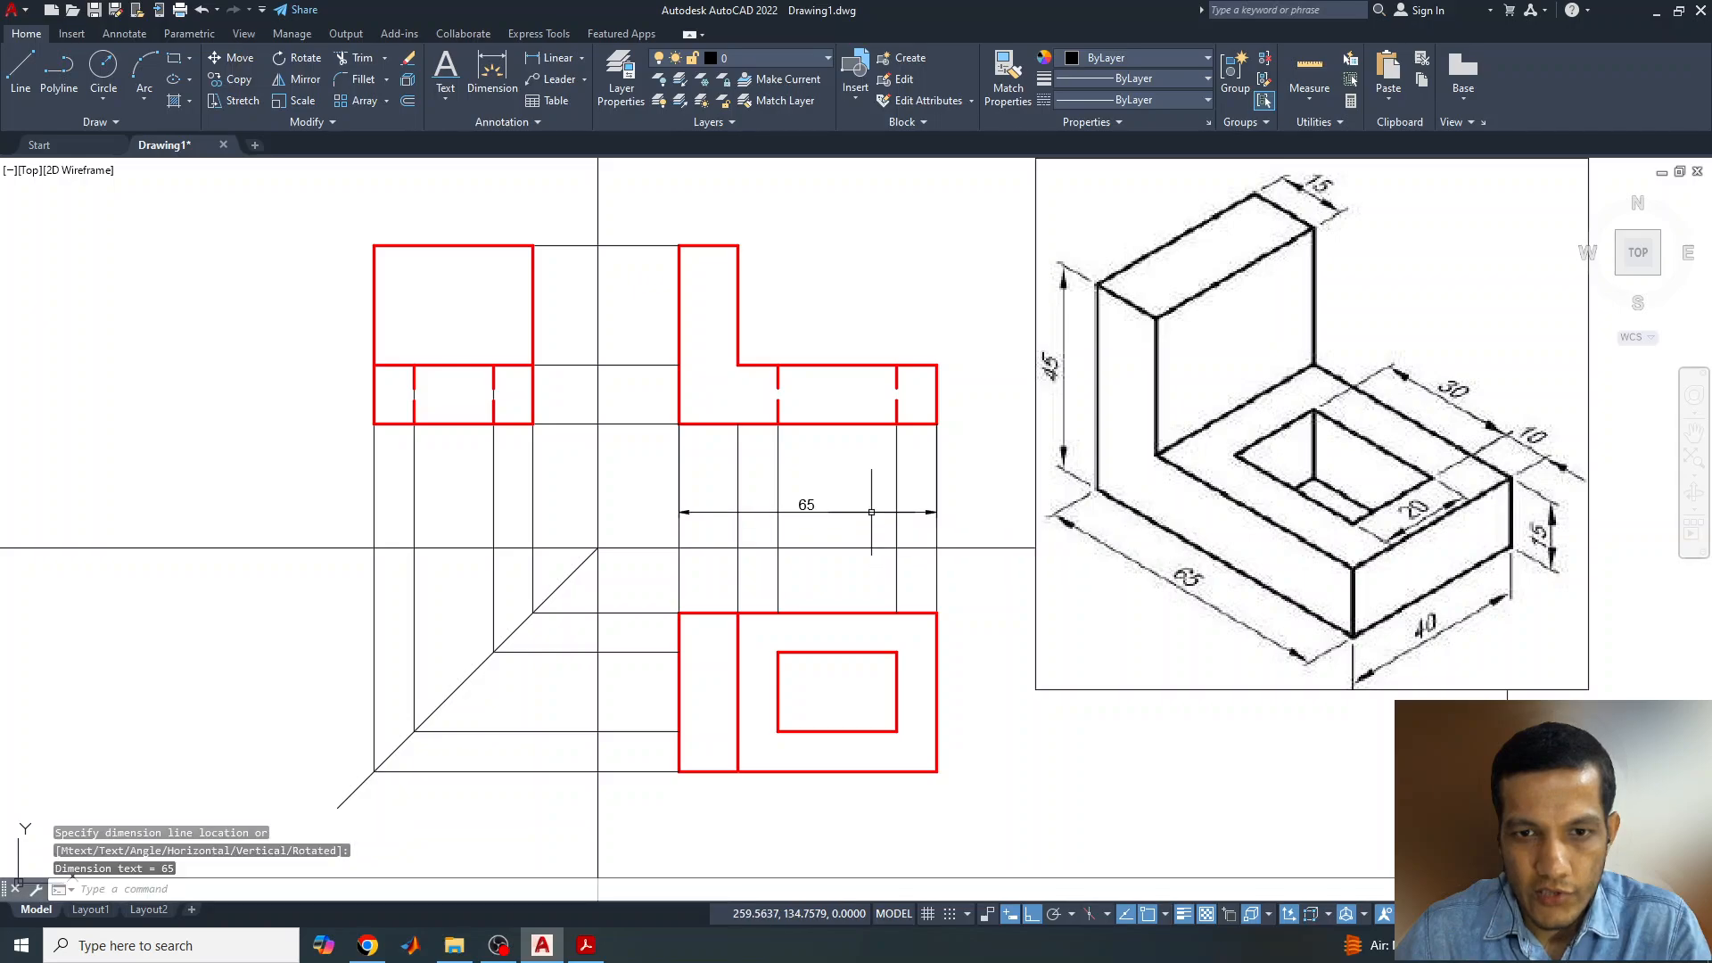
- Add a vertical linear dimension for the front view's overall height, placed between the front and side views
{"action": "key", "text": "Return"}
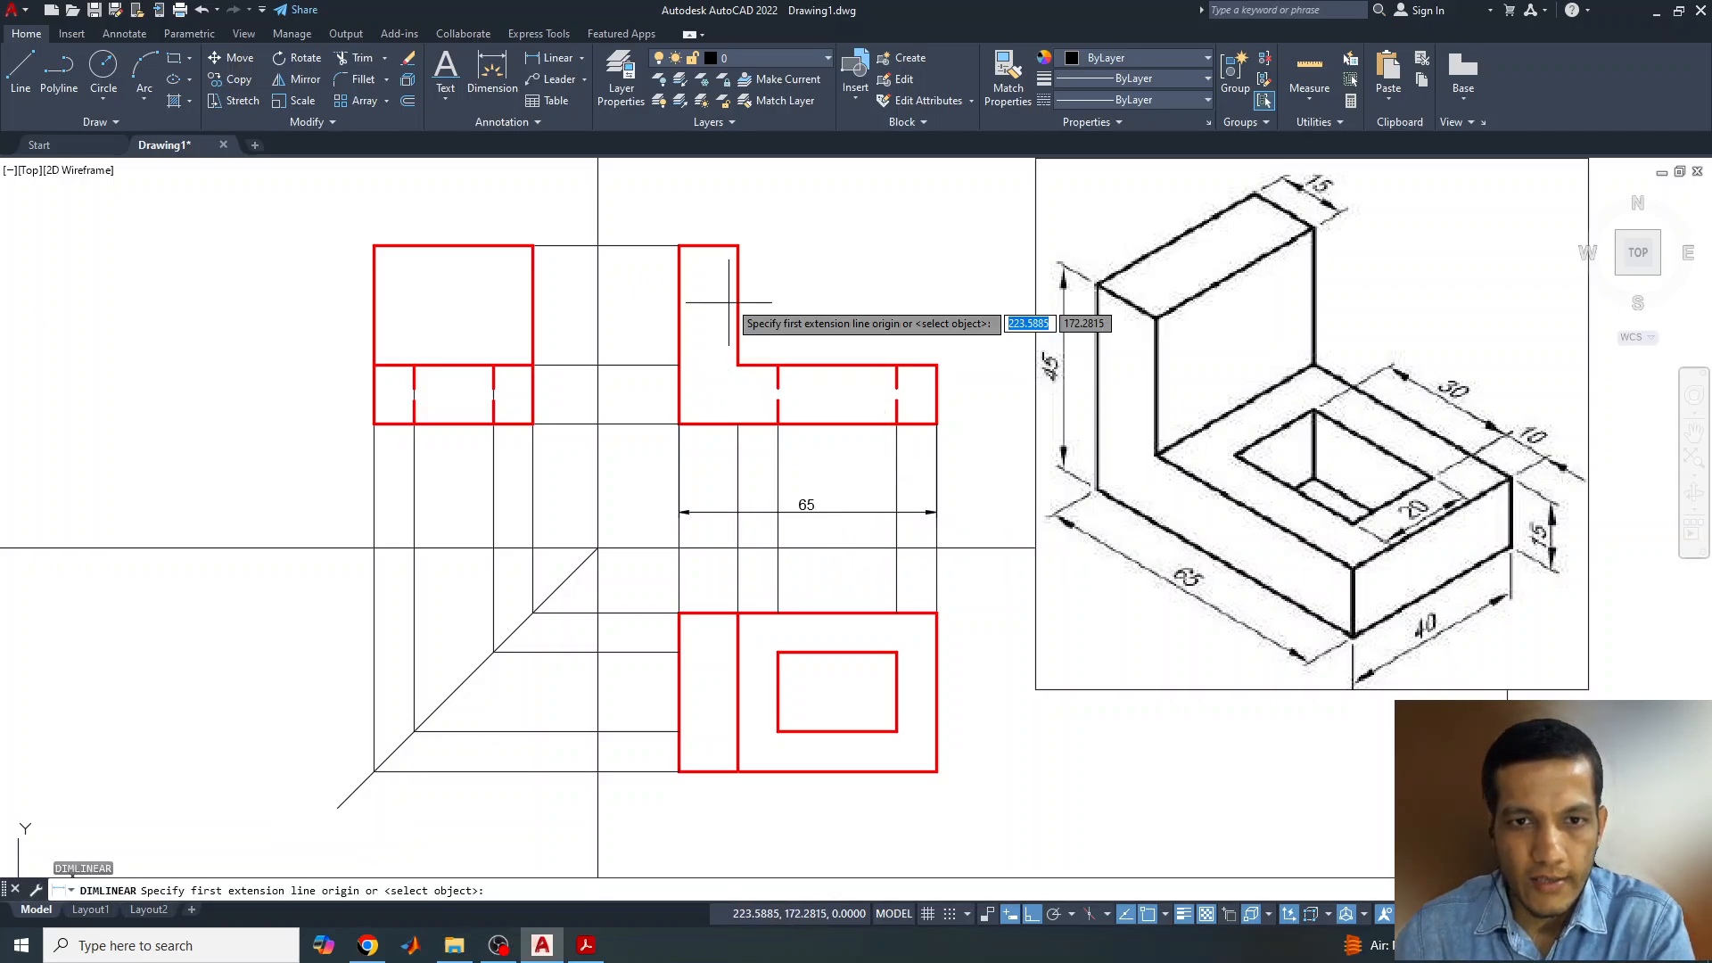
{"action": "left_click", "coordinate": [679, 246]}
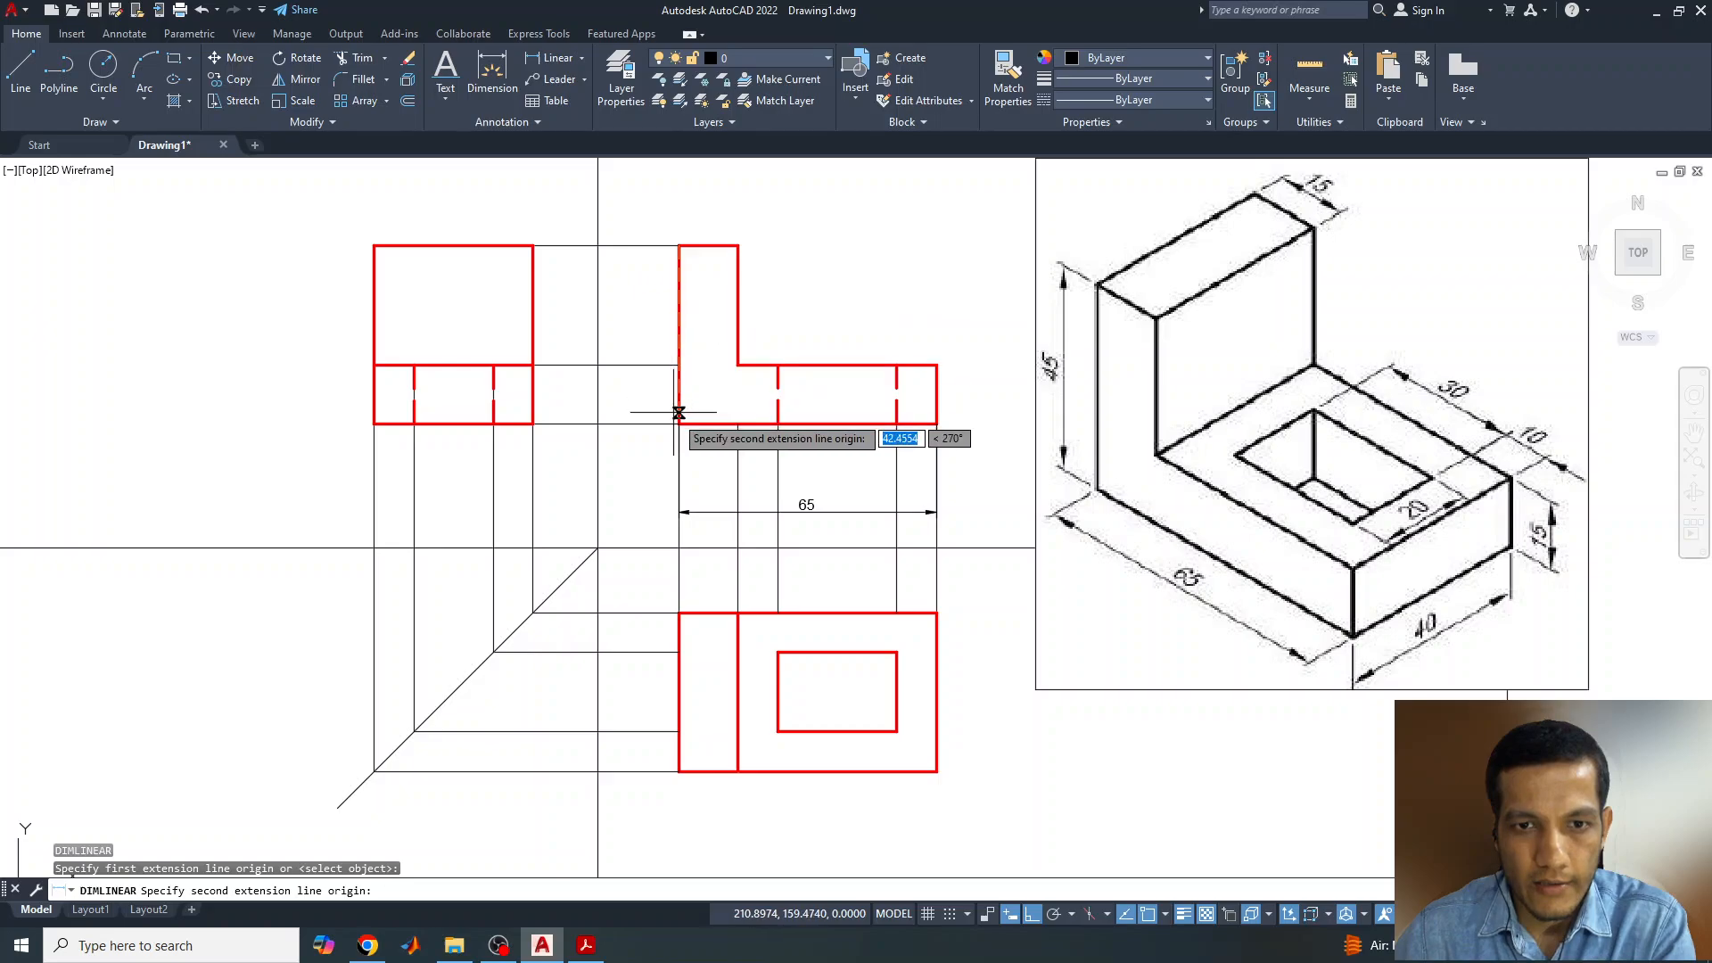
{"action": "left_click", "coordinate": [679, 424]}
{"action": "left_click", "coordinate": [616, 415]}
- Add a linear dimension for the side view's overall width, placed above its upper edge
{"action": "key", "text": "Return"}
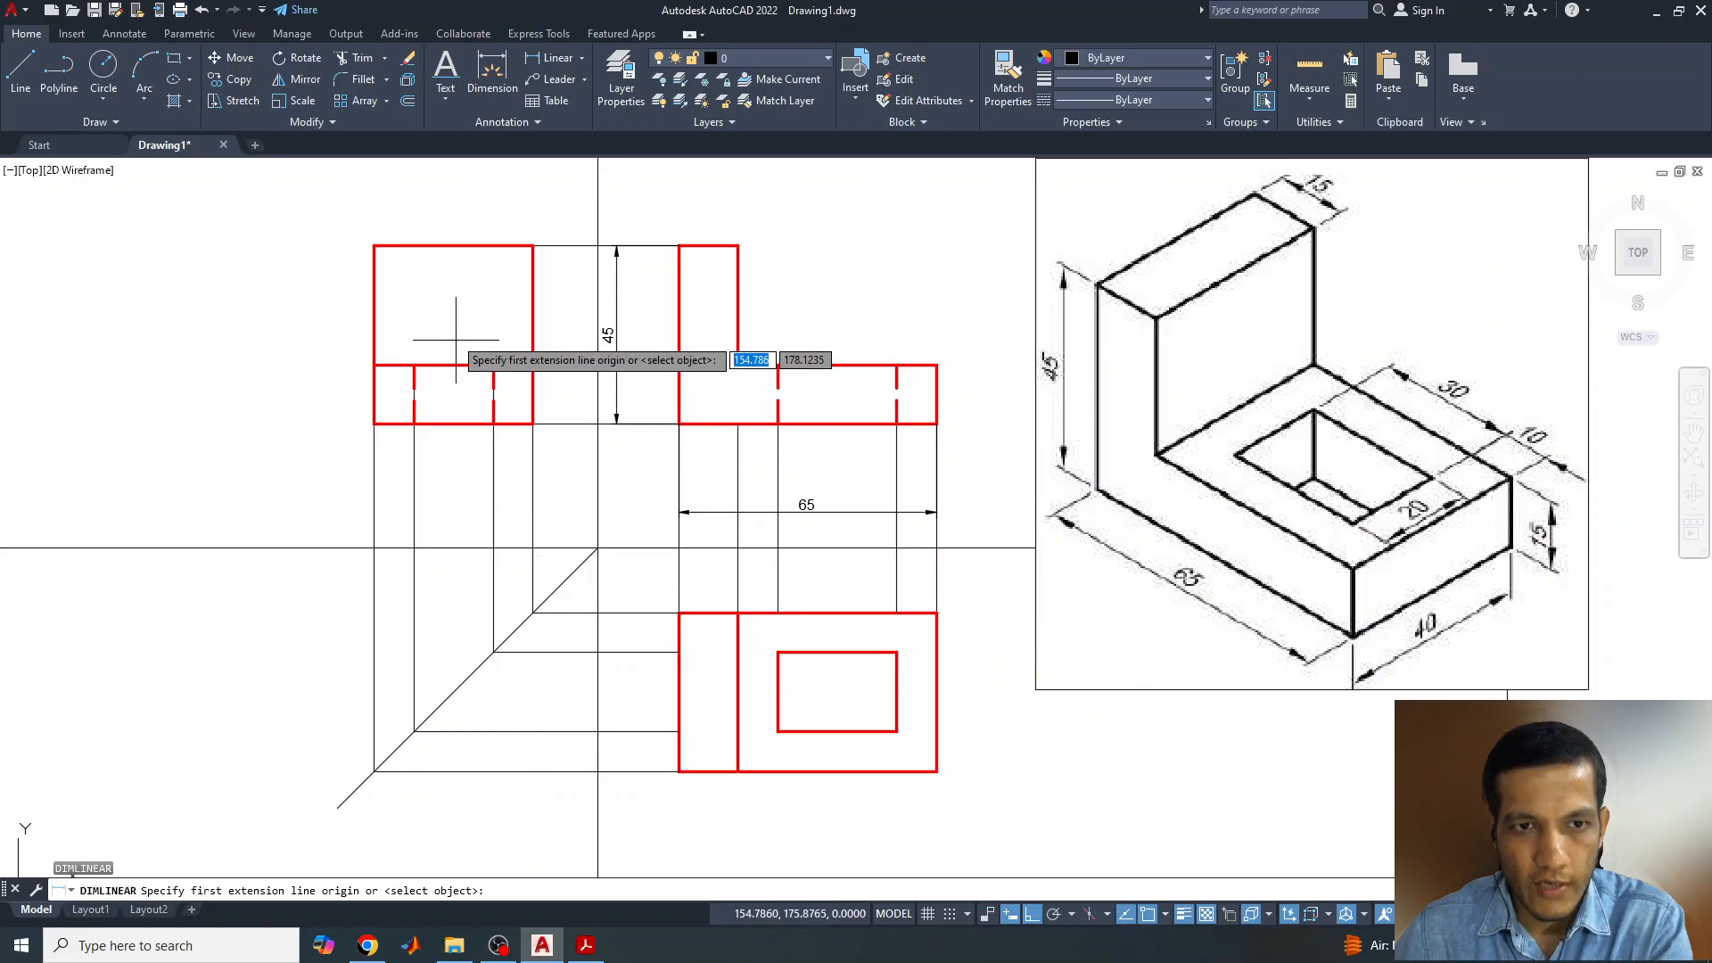
{"action": "left_click", "coordinate": [374, 246]}
{"action": "left_click", "coordinate": [532, 247]}
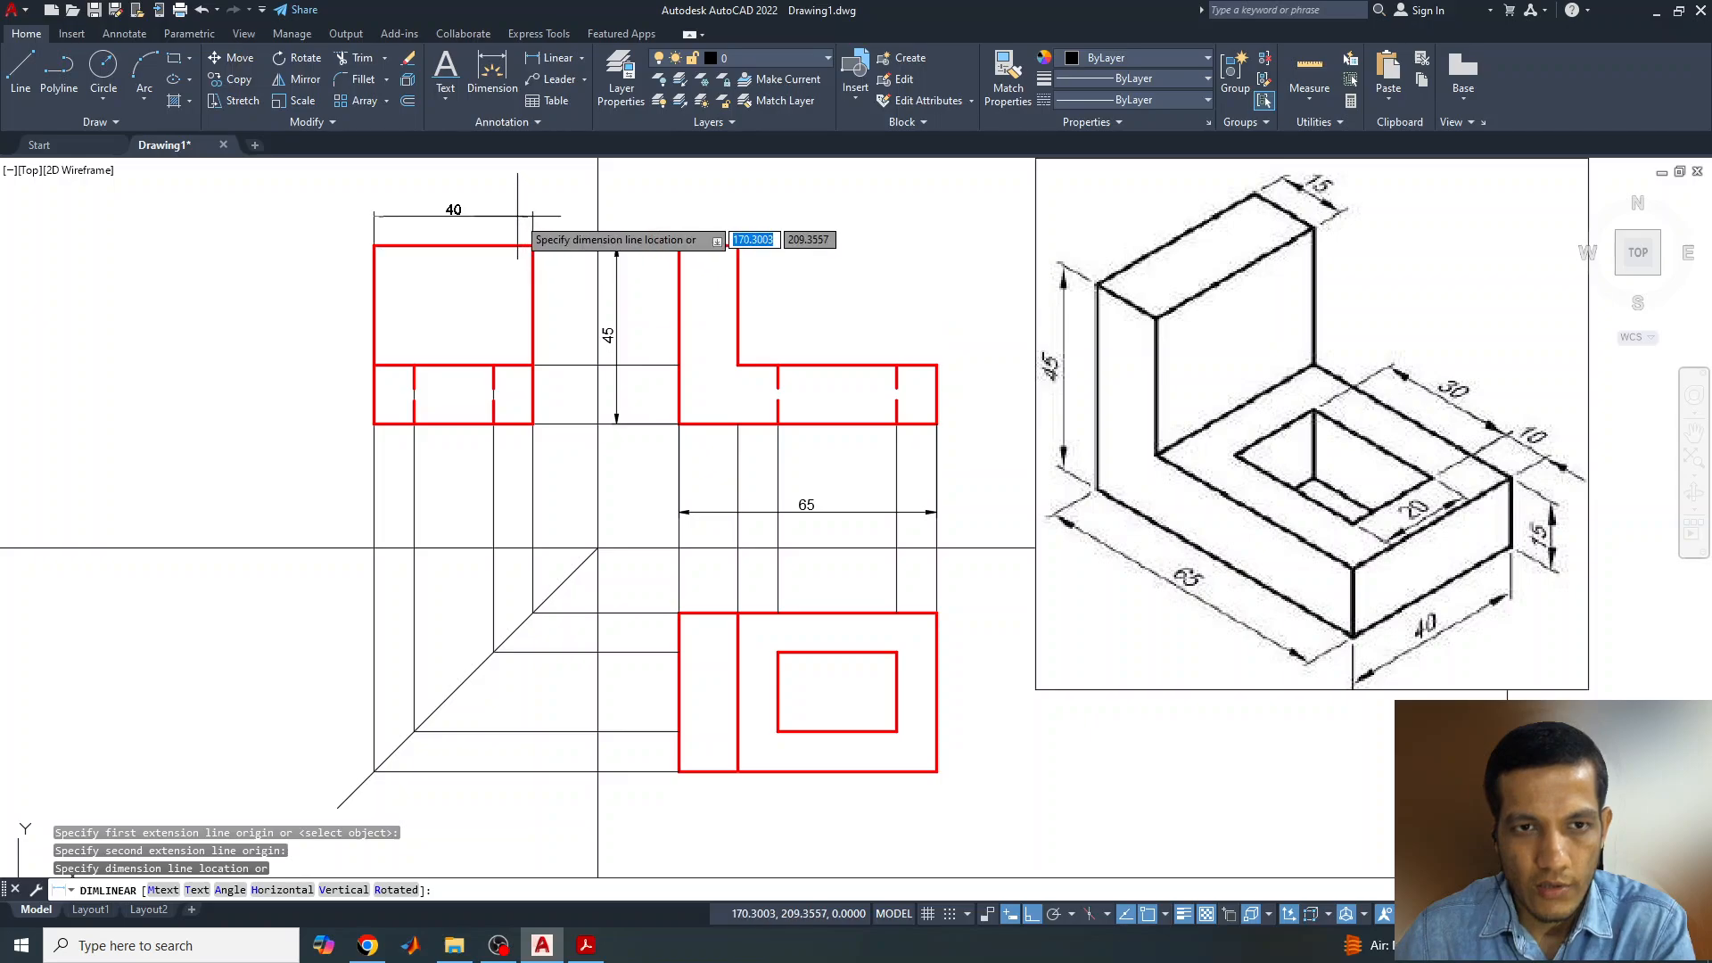
{"action": "left_click", "coordinate": [521, 215]}
- Add a linear dimension for the upright wall's thickness, placed above the top view
{"action": "key", "text": "Return"}
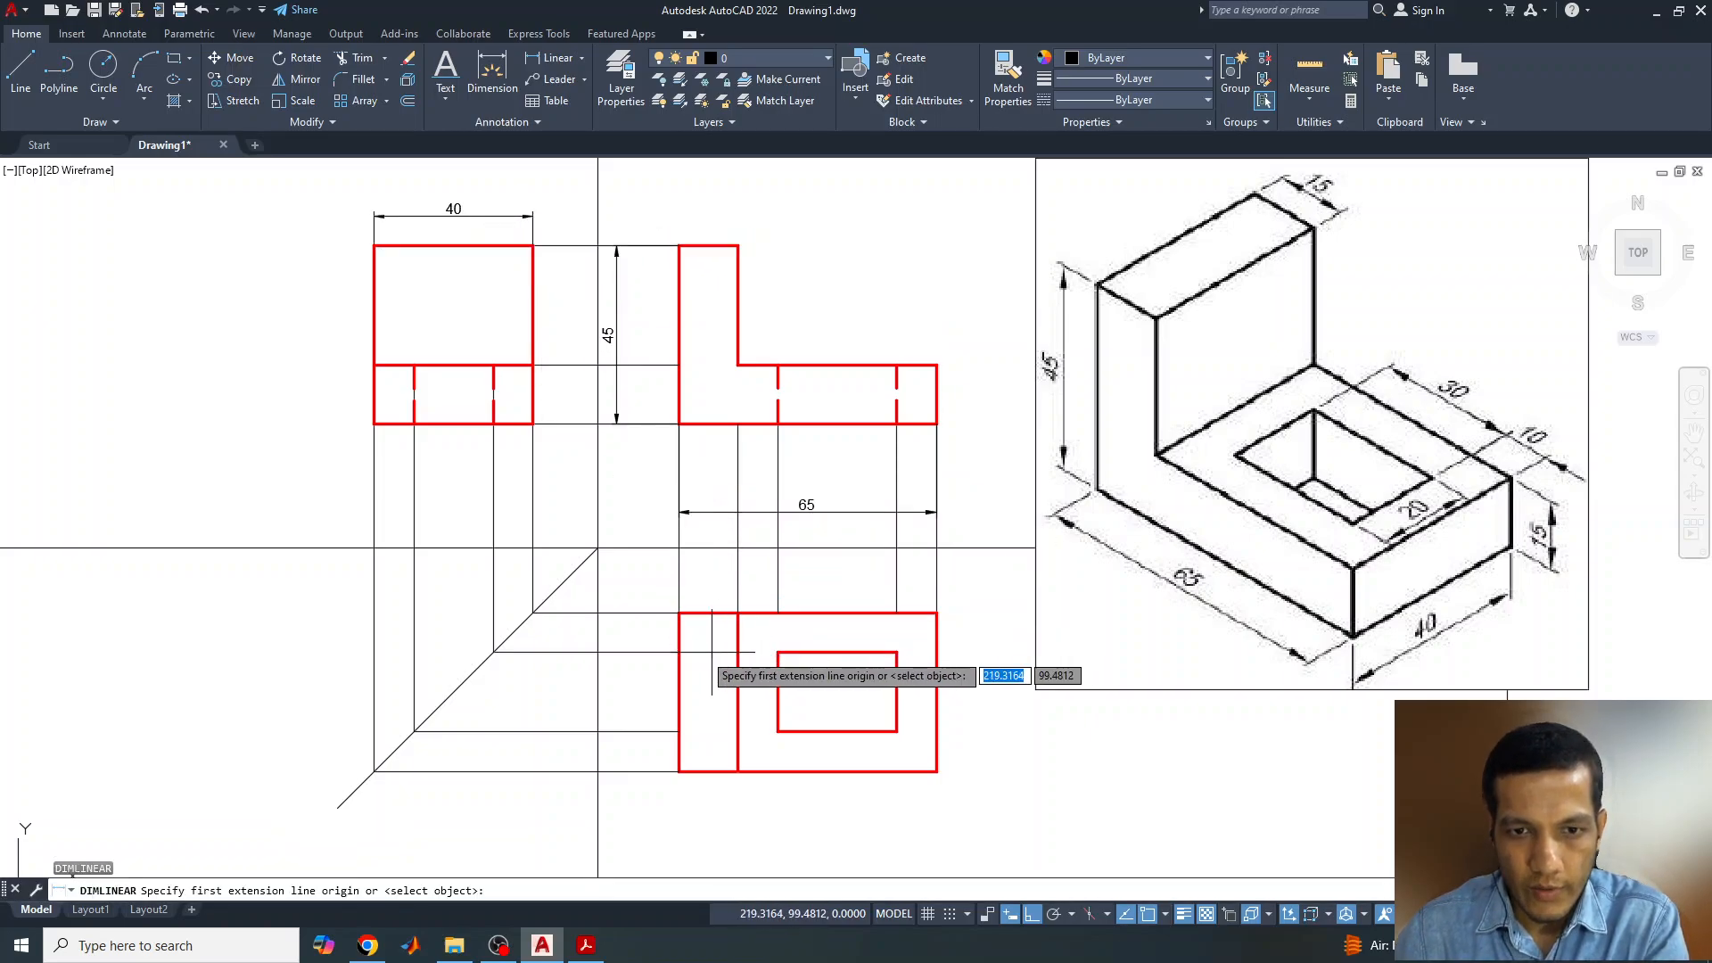
{"action": "left_click", "coordinate": [679, 614]}
{"action": "left_click", "coordinate": [739, 614]}
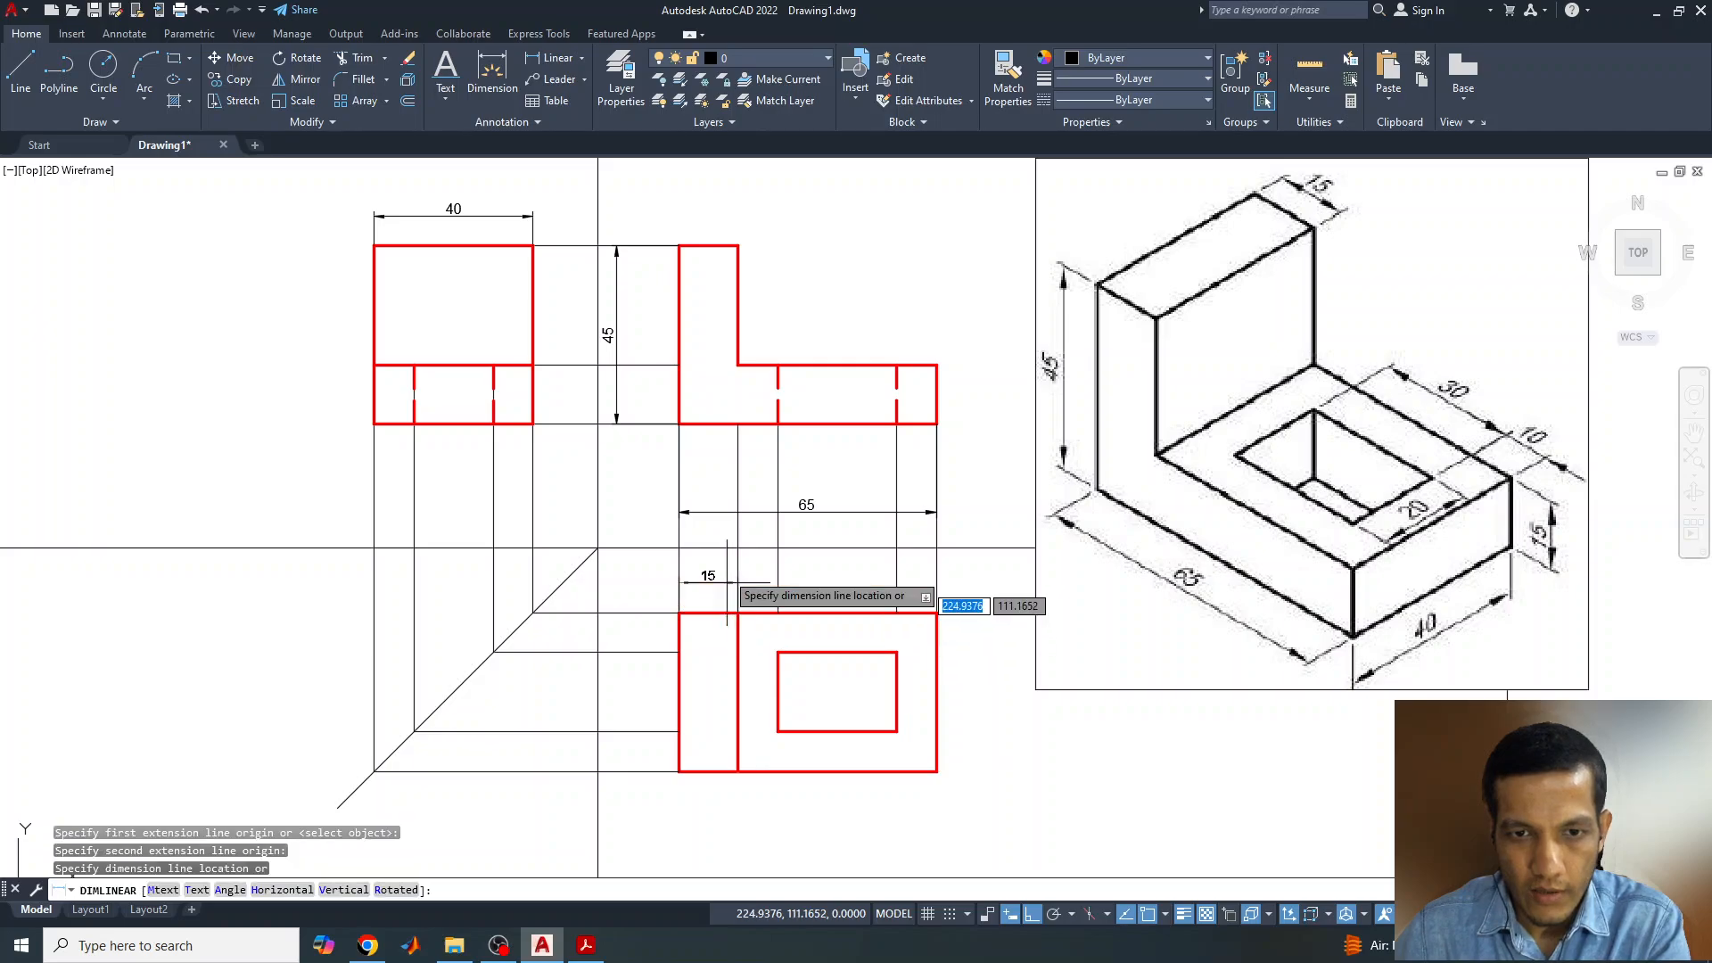
{"action": "left_click", "coordinate": [713, 565]}
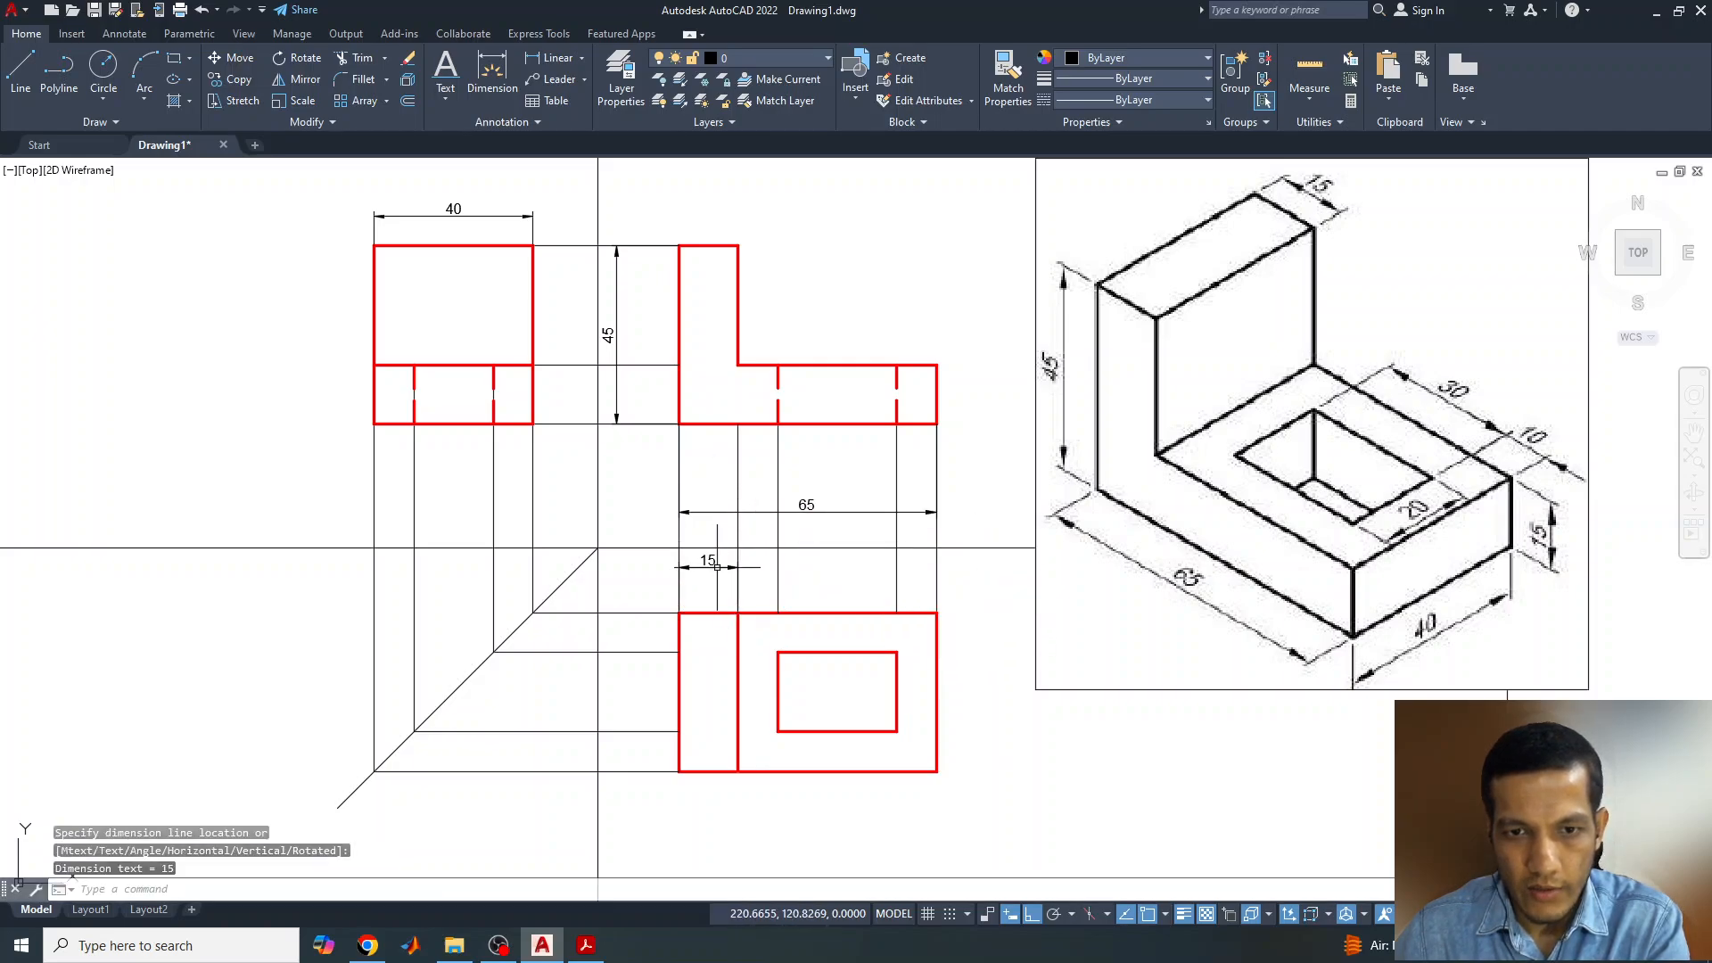
{"action": "key", "text": "Return"}
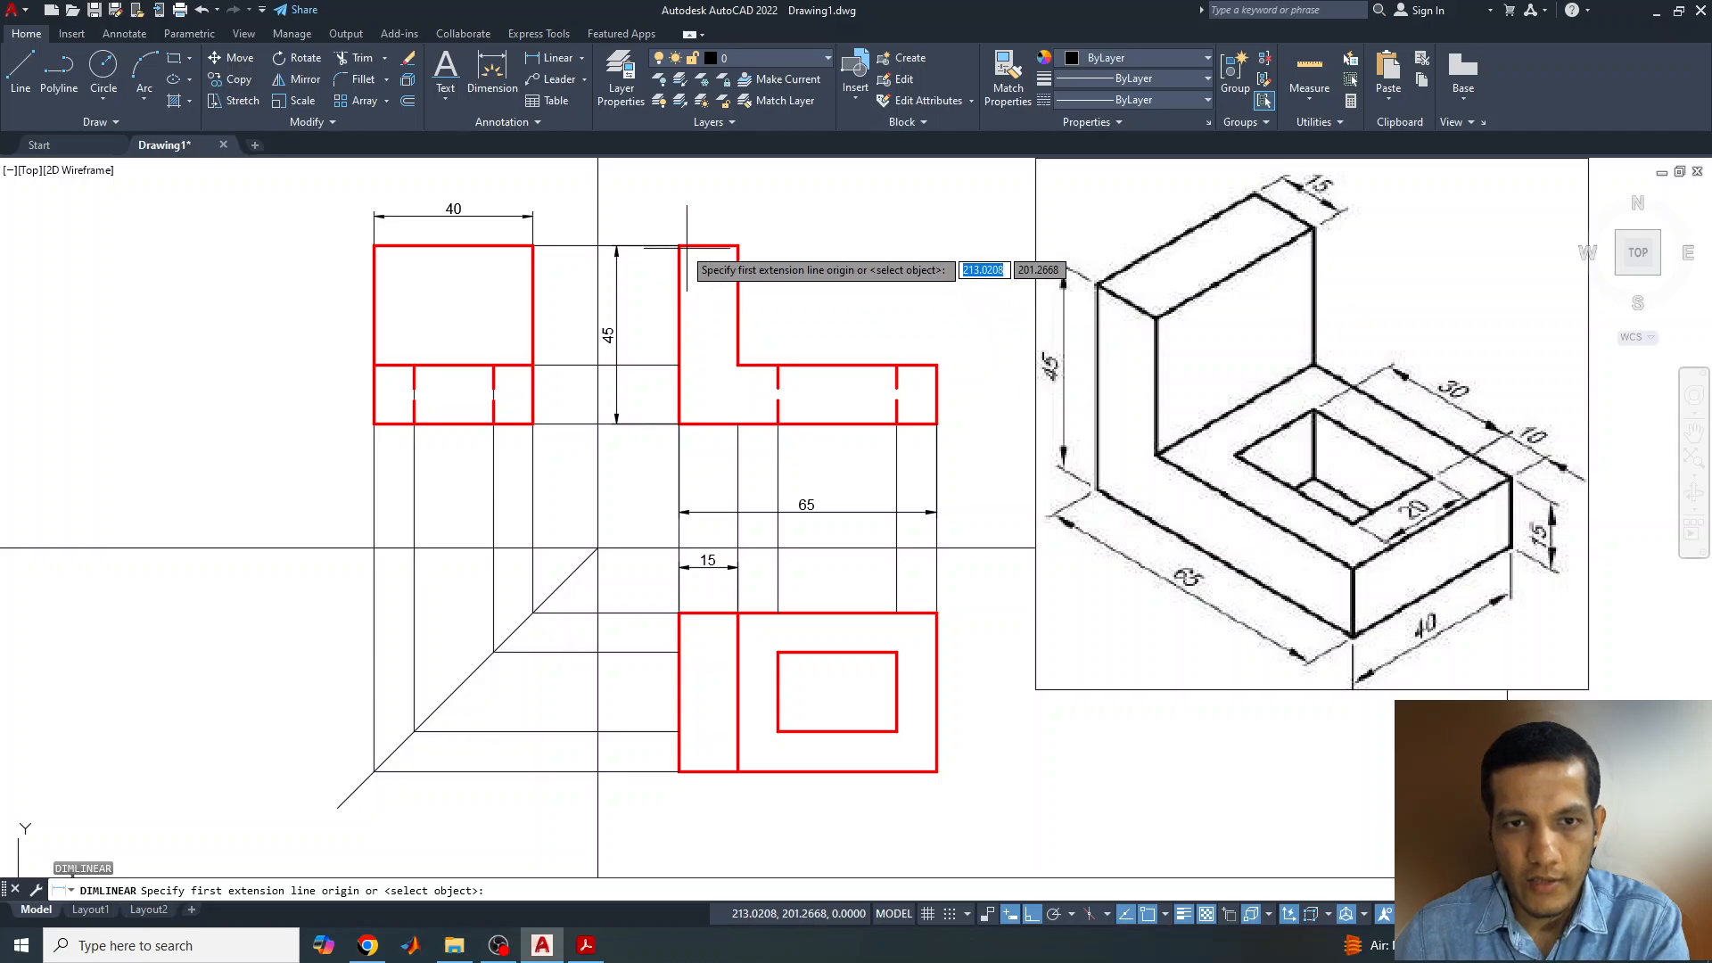
{"action": "left_click", "coordinate": [680, 246]}
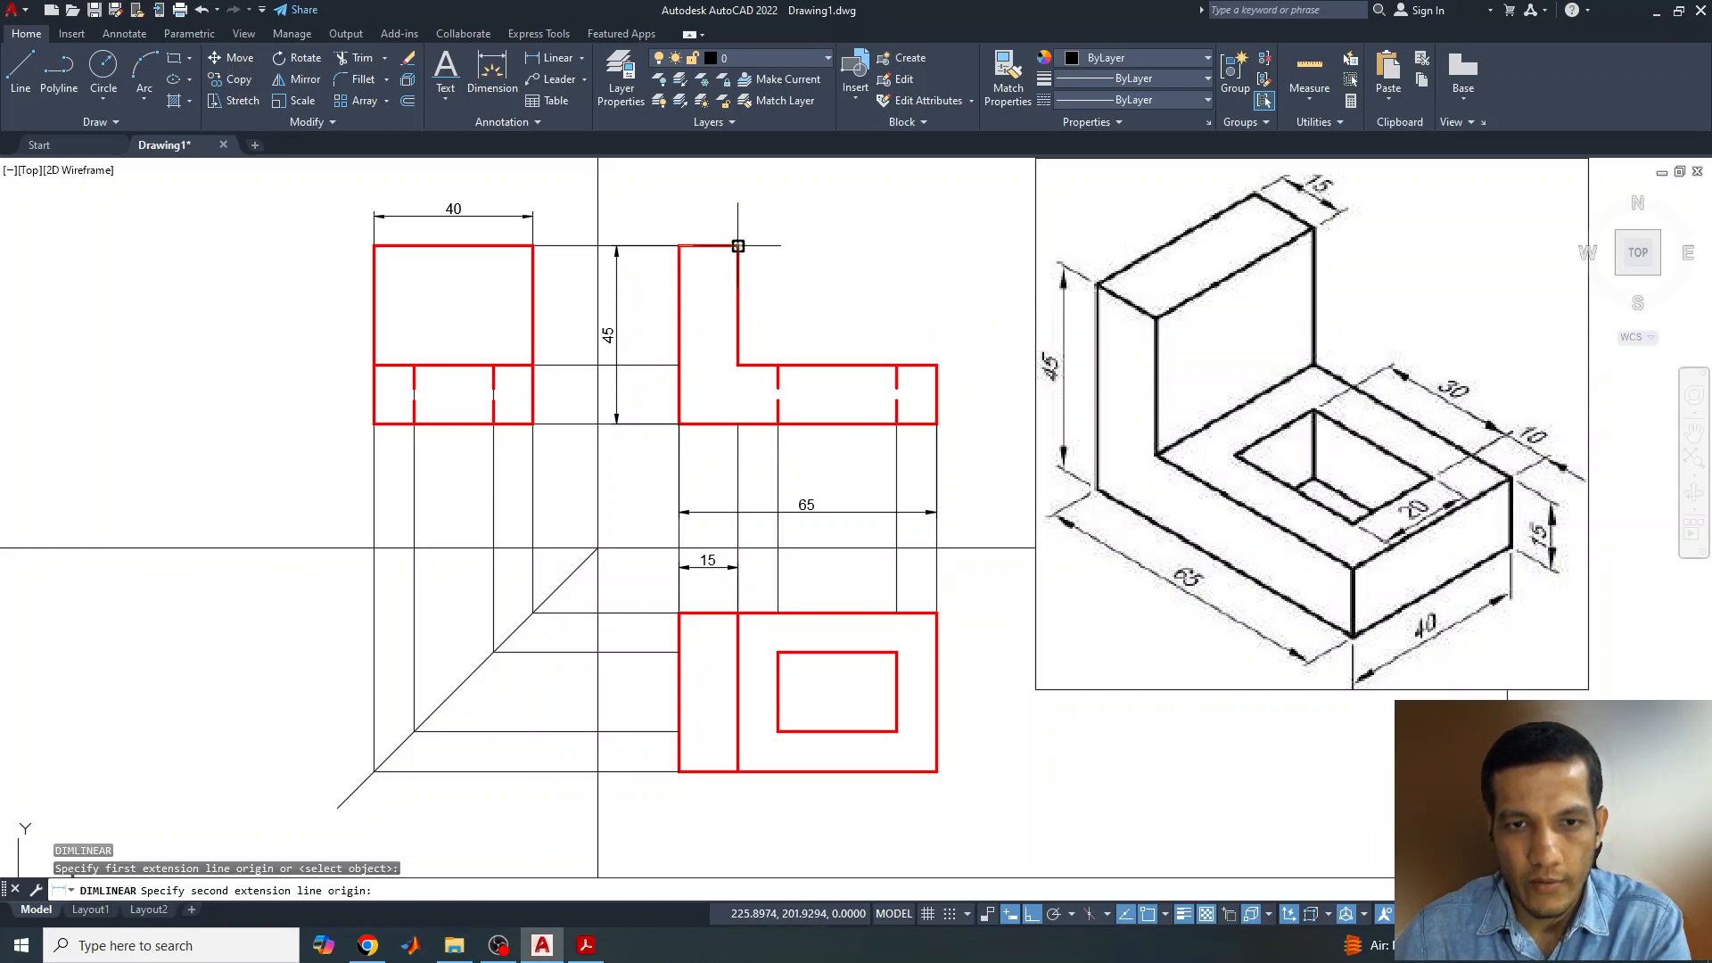
{"action": "key", "text": "Escape"}
- Dimension the rectangular hole in the top view, with its width beside the view and its length above it
{"action": "key", "text": "Return"}
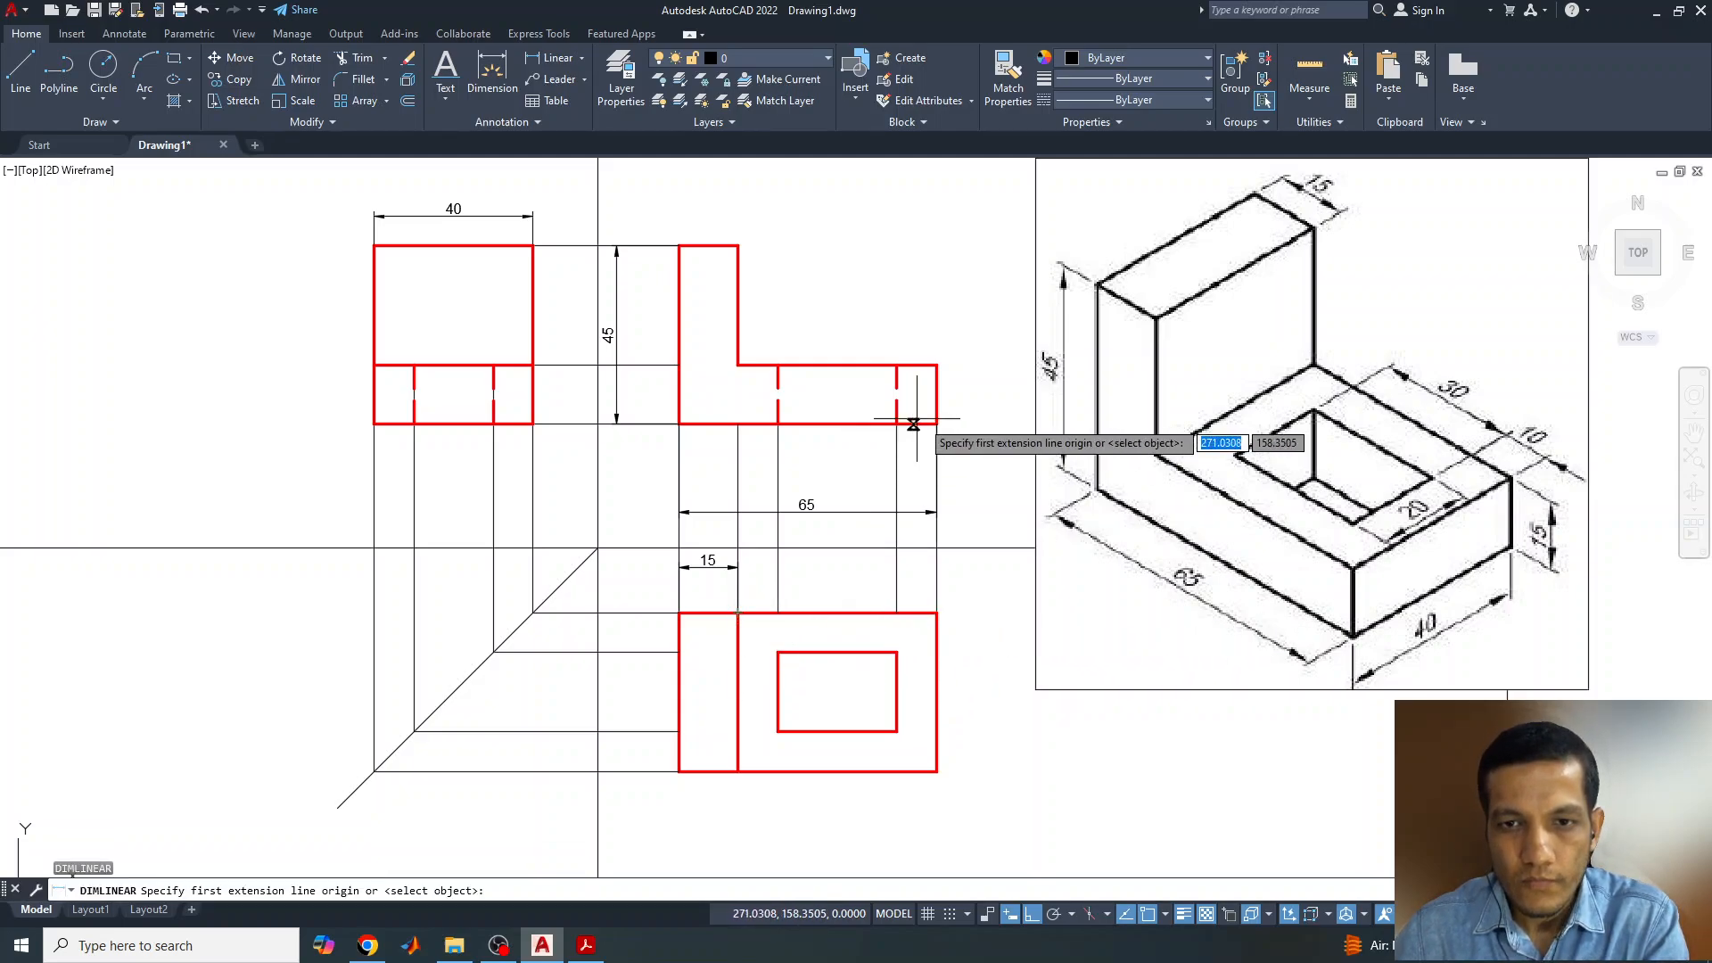
{"action": "left_click", "coordinate": [896, 652]}
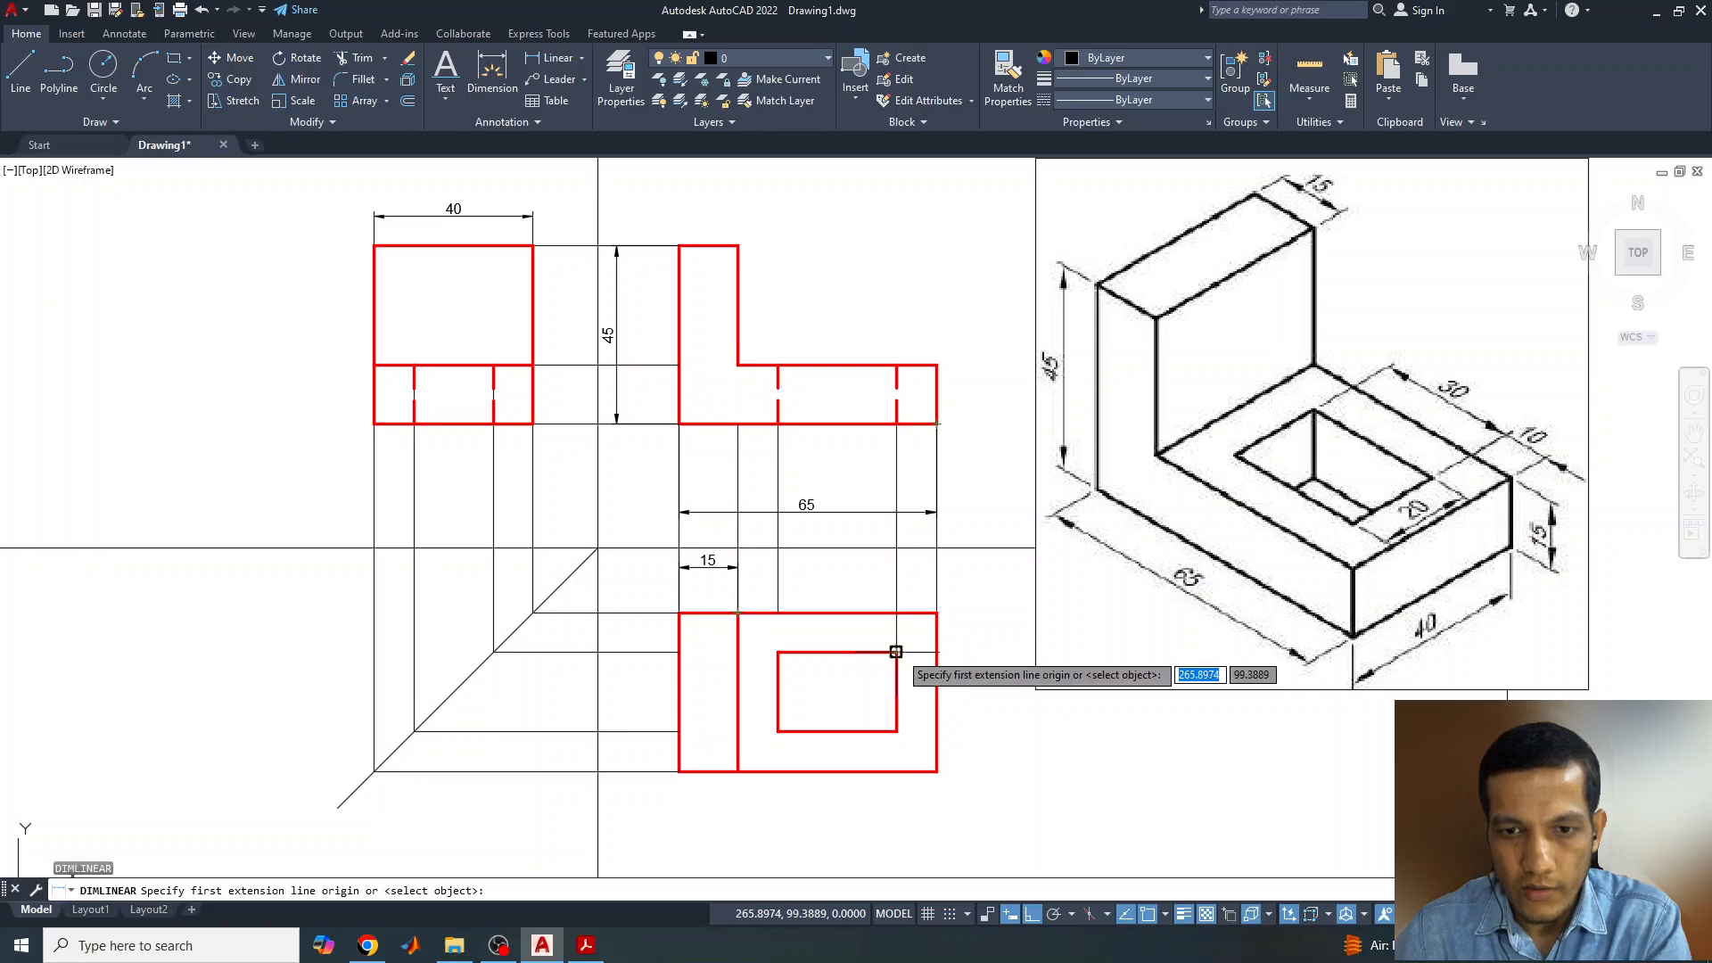
{"action": "left_click", "coordinate": [897, 731]}
{"action": "left_click", "coordinate": [969, 725]}
{"action": "key", "text": "Return"}
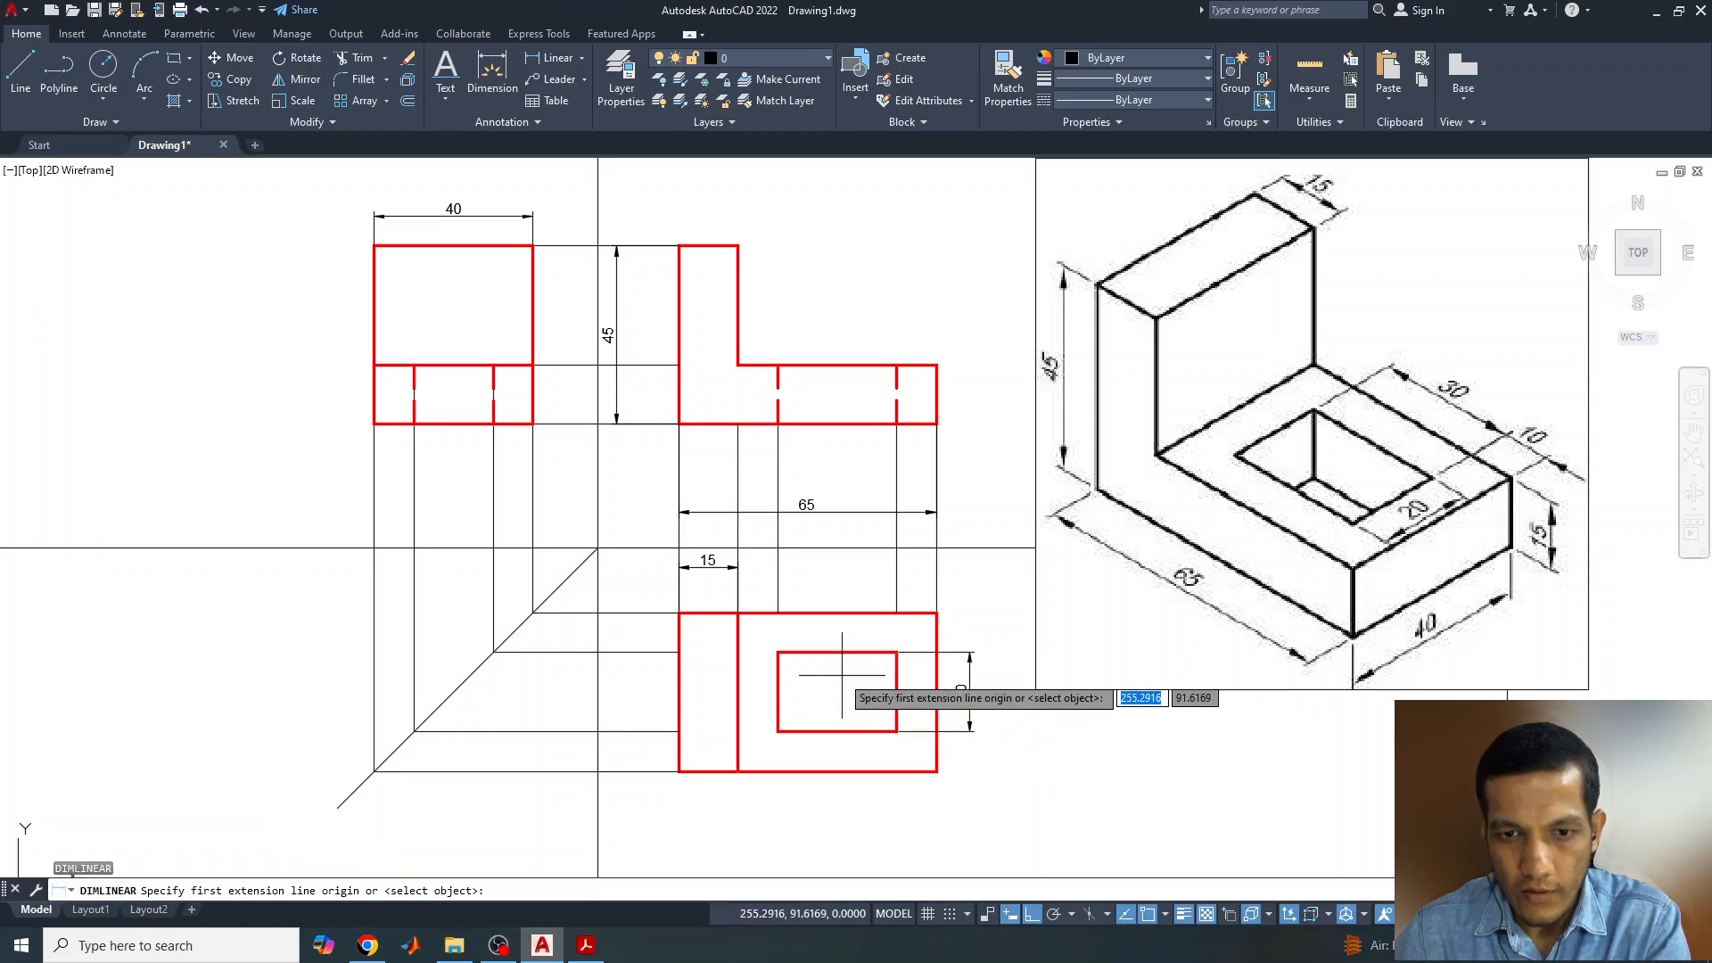
{"action": "left_click", "coordinate": [777, 652]}
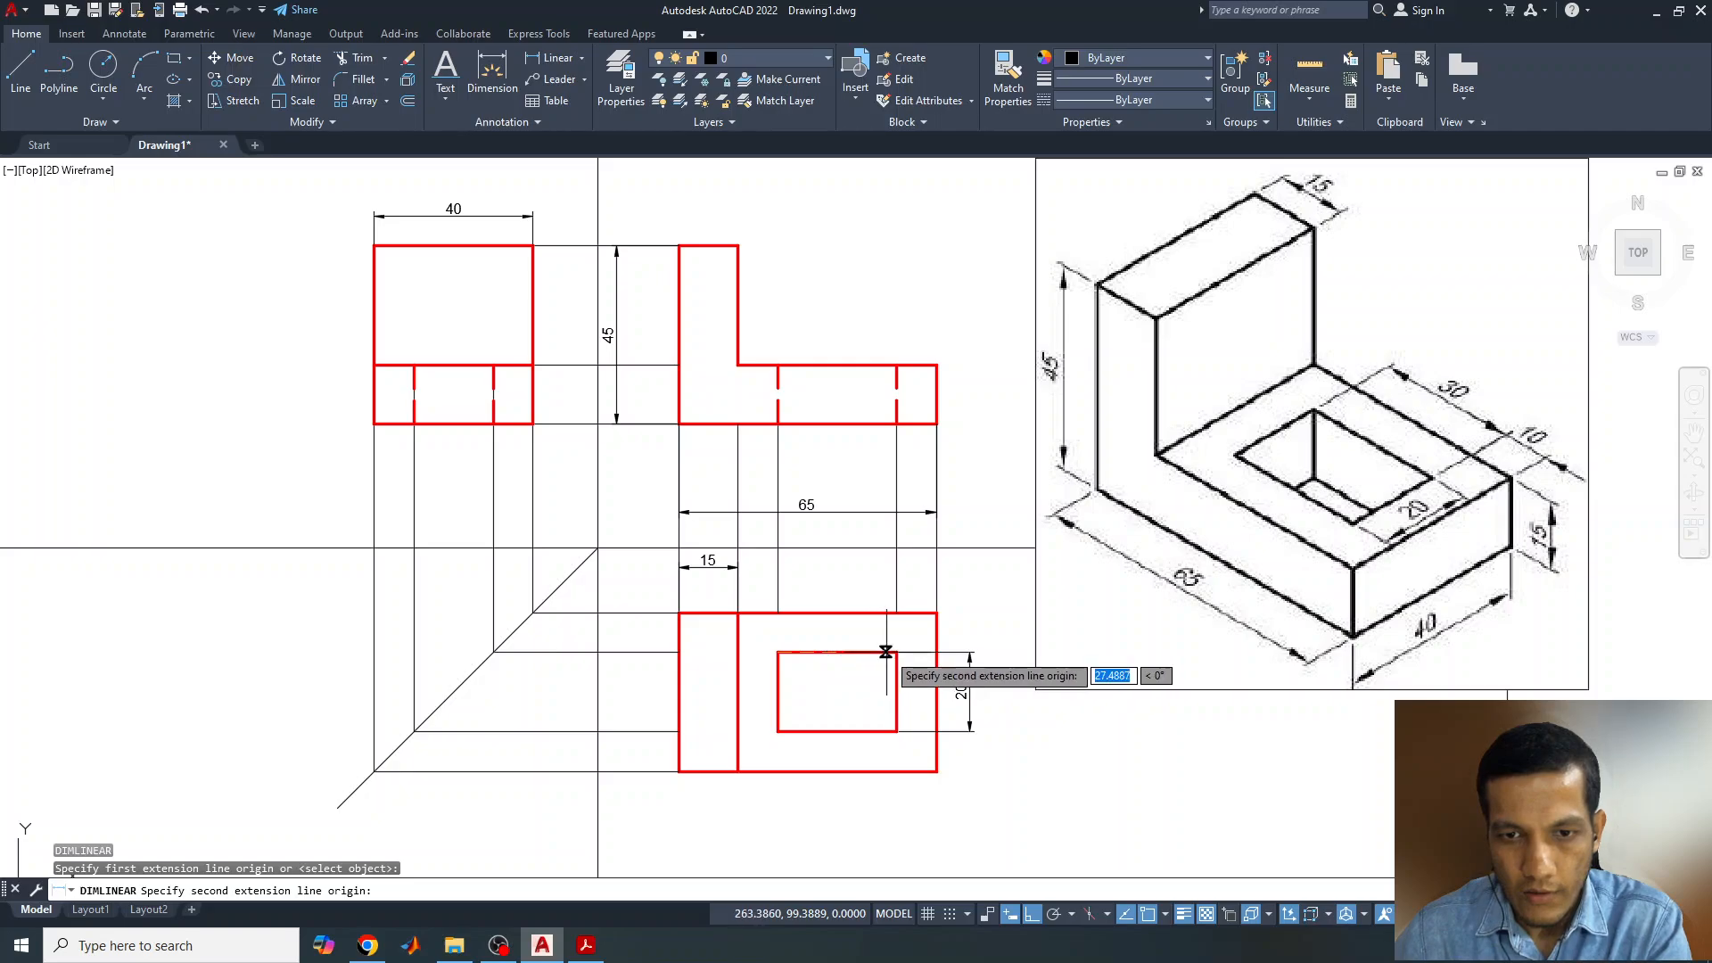
{"action": "left_click", "coordinate": [896, 652]}
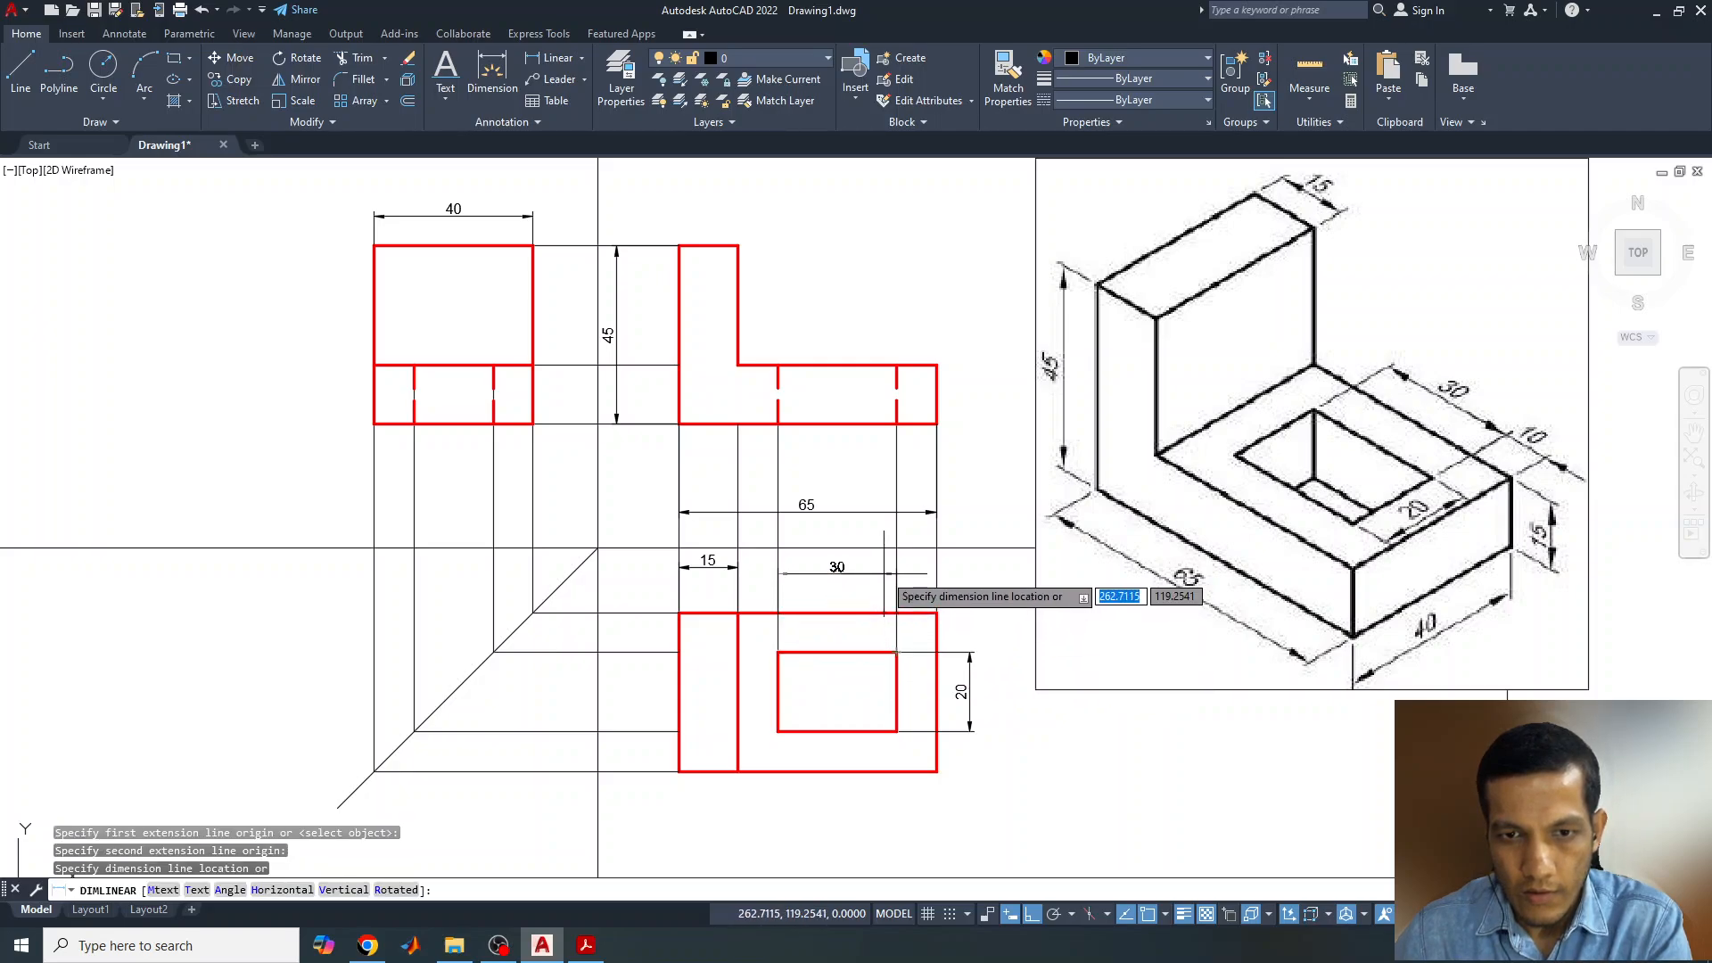
{"action": "left_click", "coordinate": [885, 571]}
- Dimension the hole's offsets from the top view's upper and right edges, in line with the hole's size dimensions
{"action": "key", "text": "Return"}
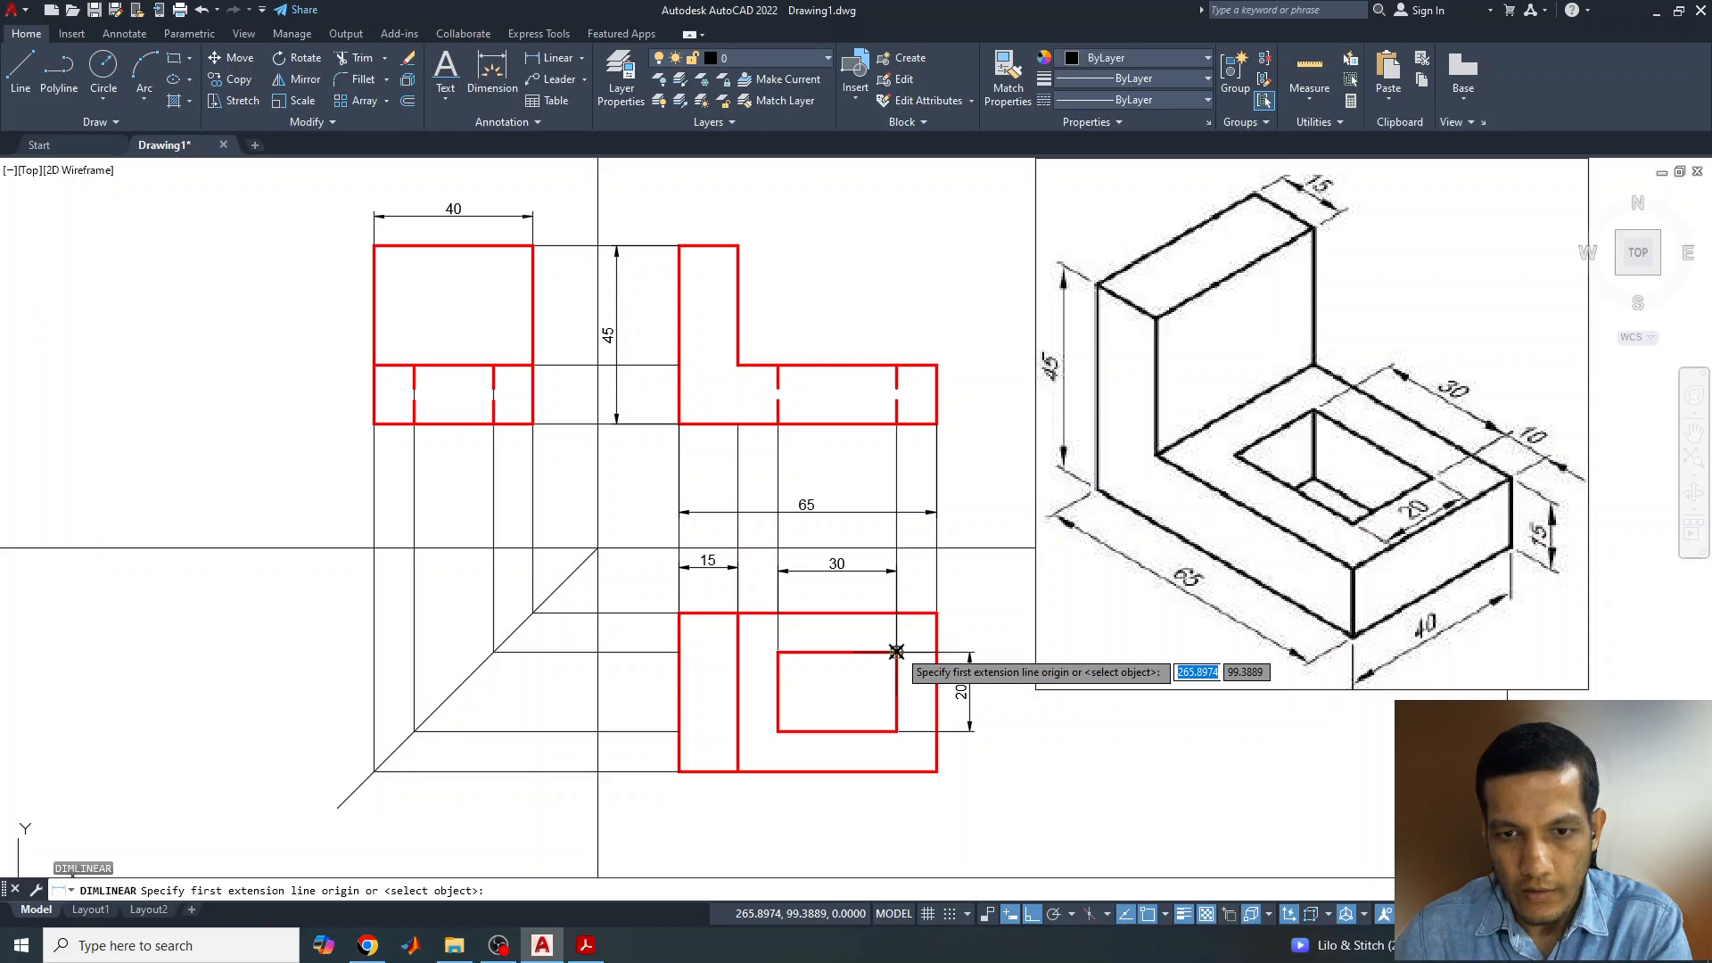
{"action": "left_click", "coordinate": [896, 652]}
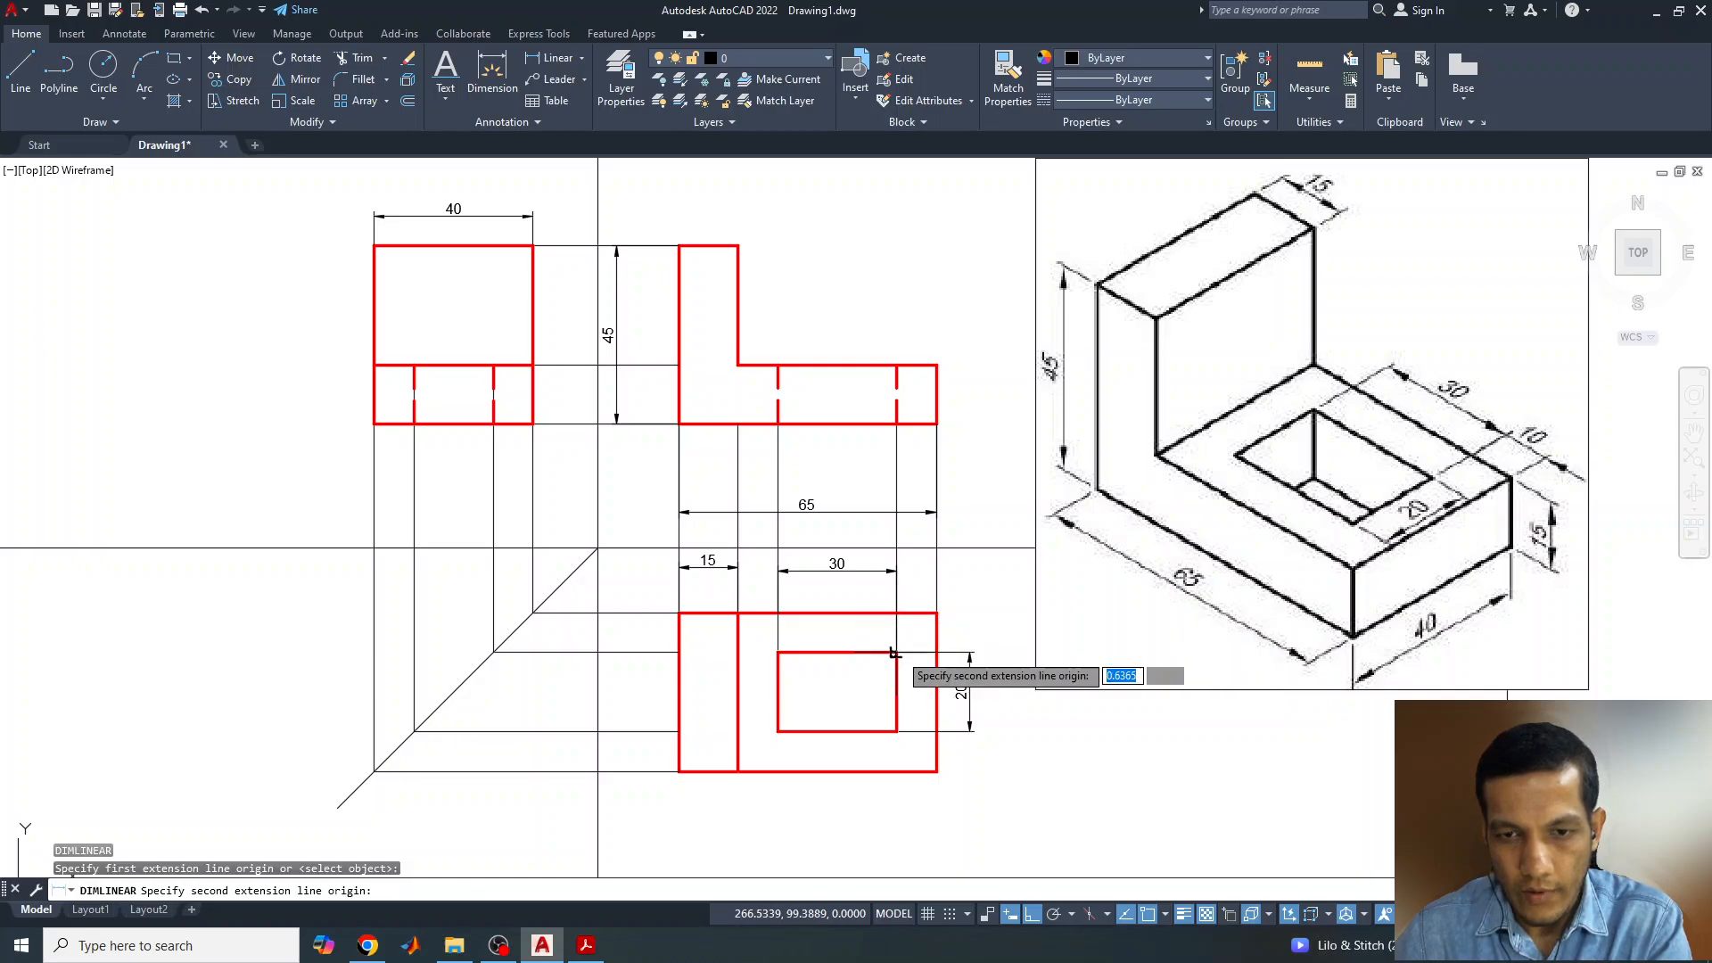
{"action": "left_click", "coordinate": [897, 613]}
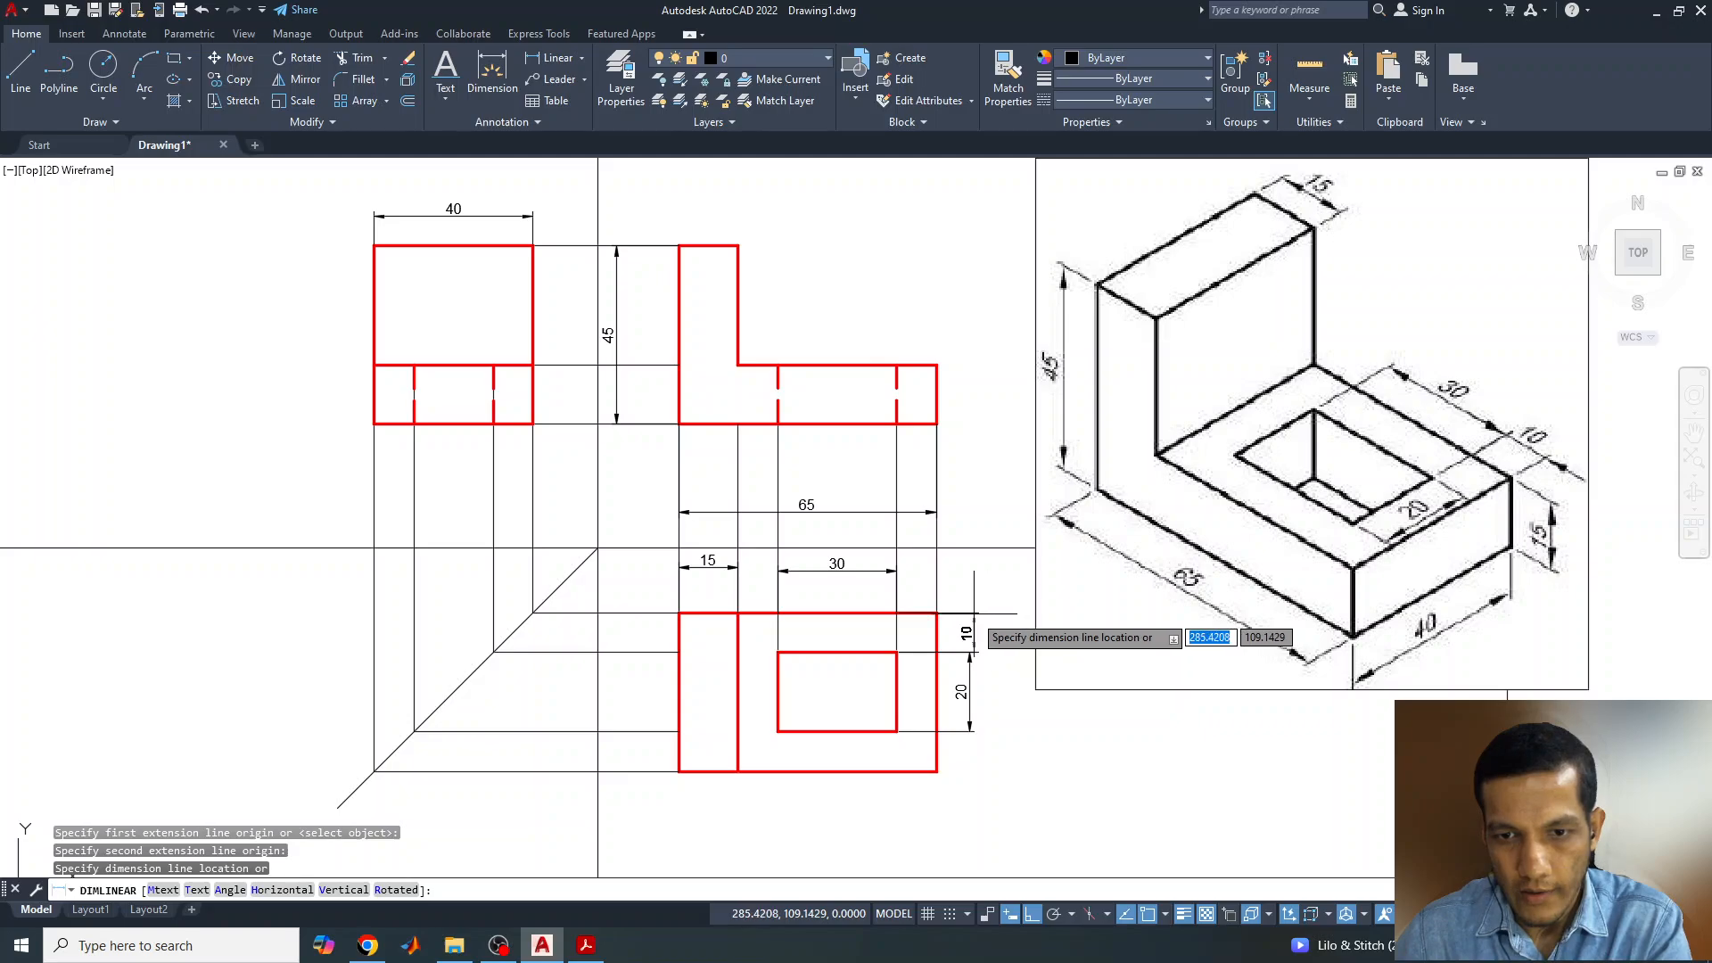
{"action": "left_click", "coordinate": [970, 615]}
{"action": "key", "text": "Return"}
{"action": "left_click", "coordinate": [897, 613]}
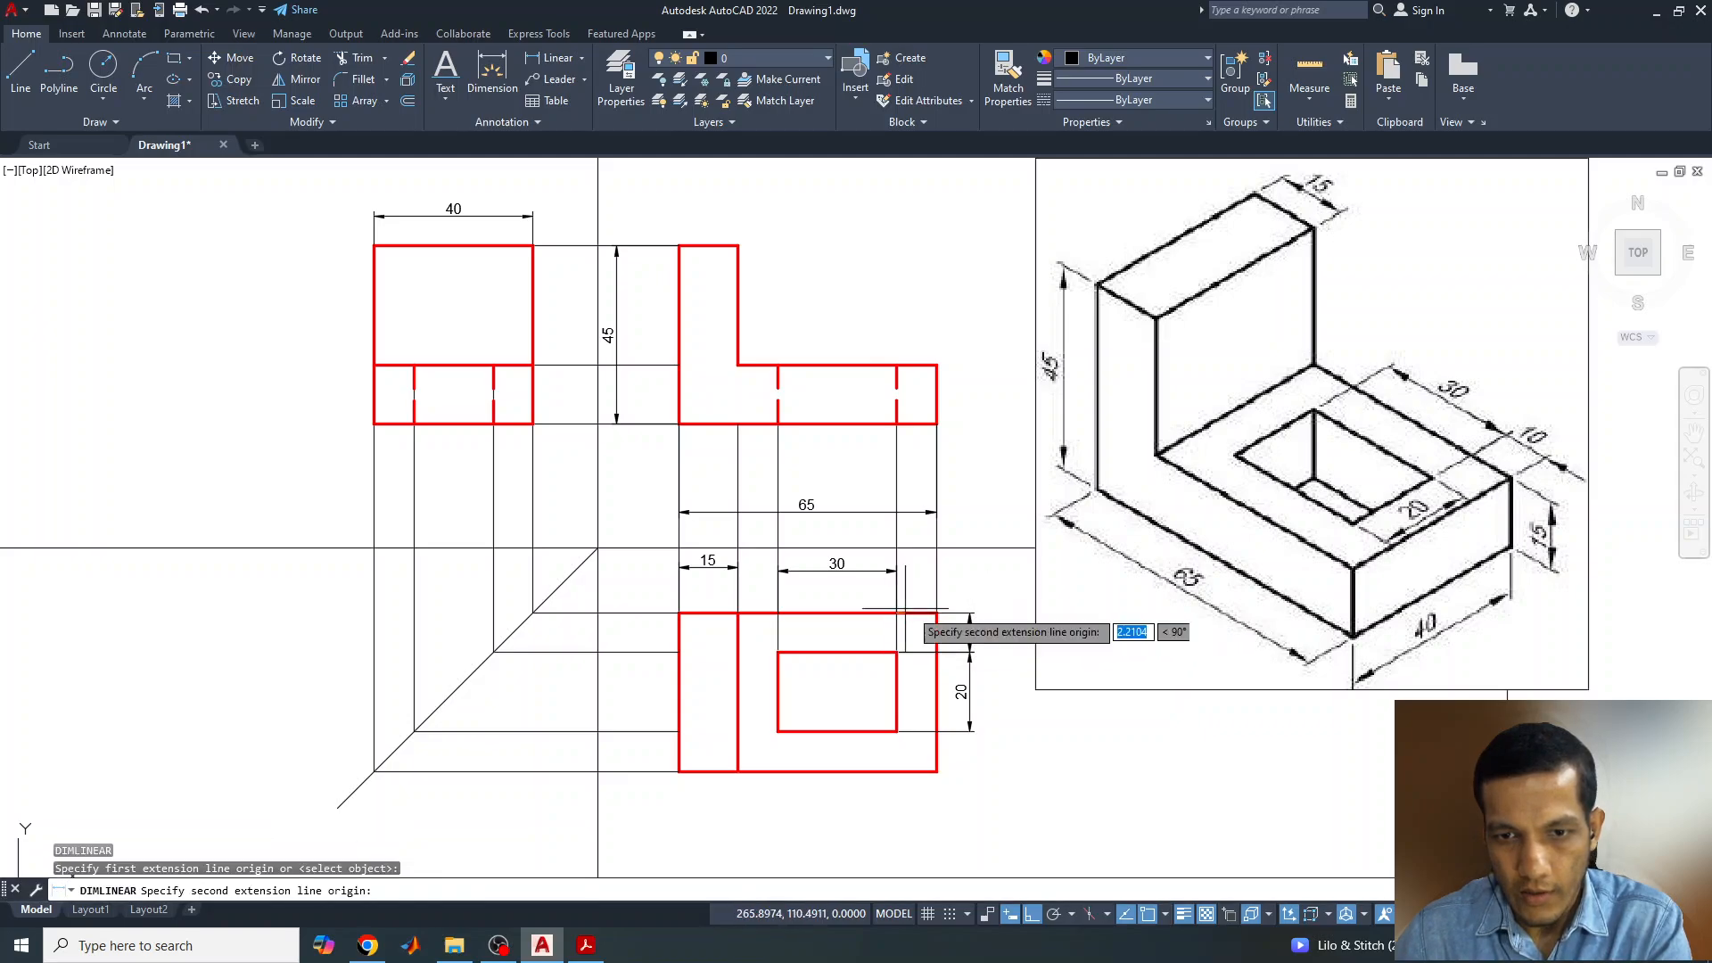
{"action": "left_click", "coordinate": [936, 613]}
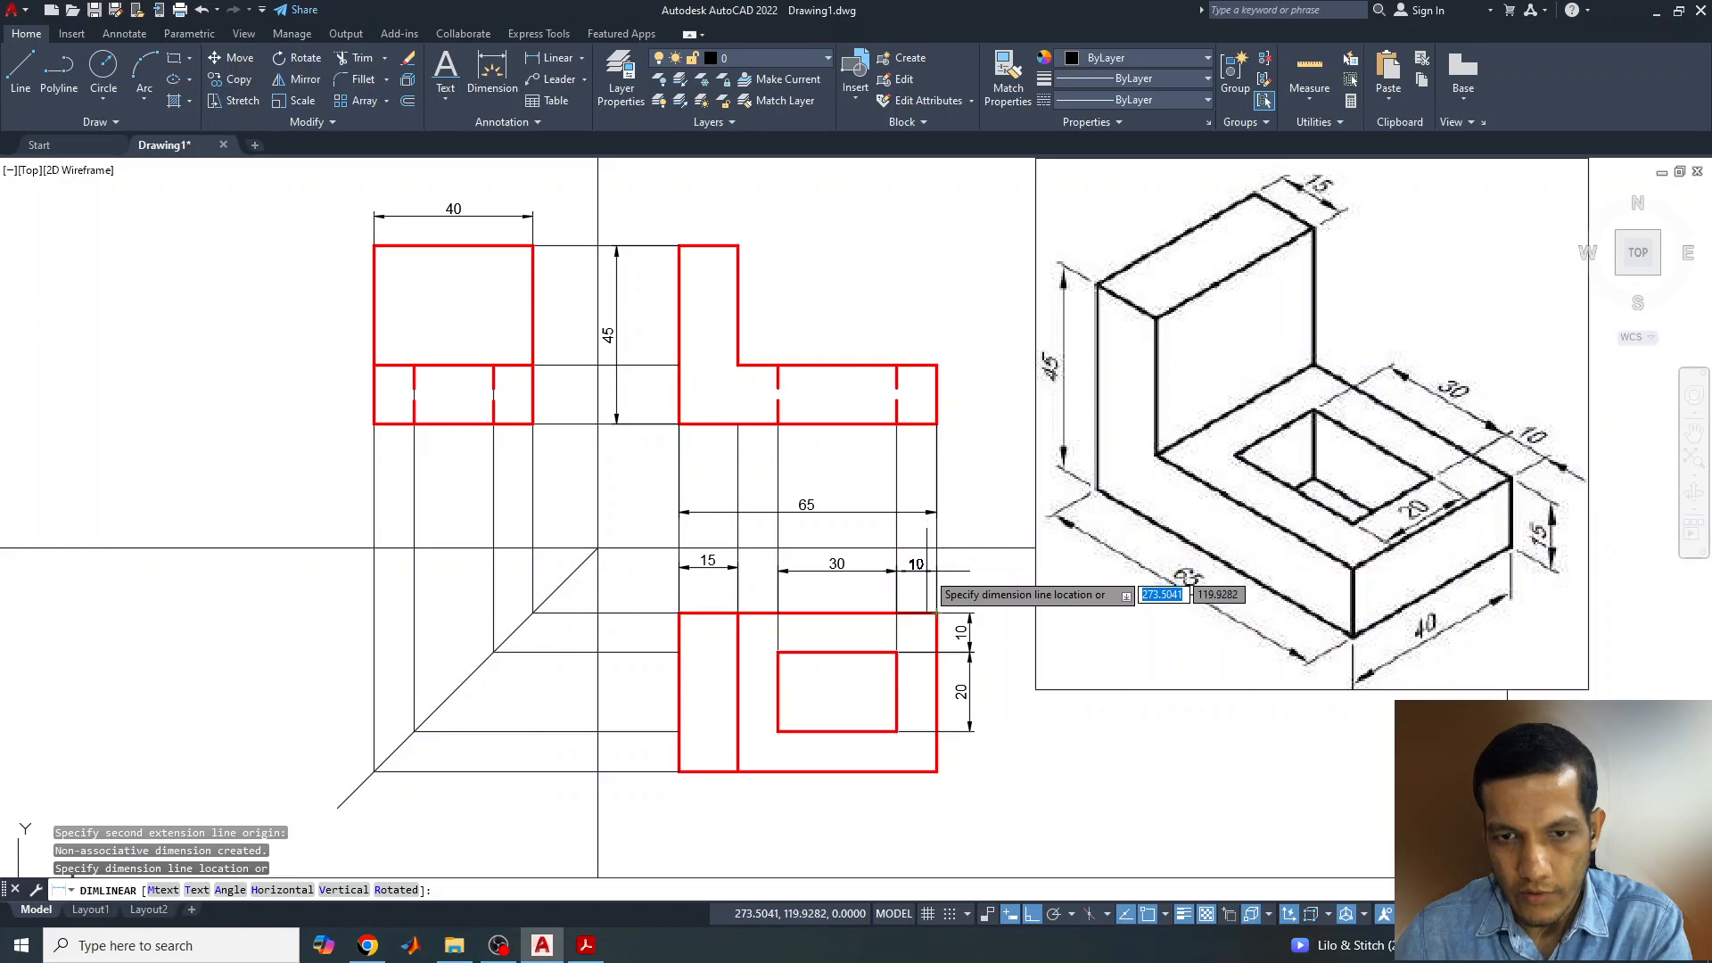
{"action": "left_click", "coordinate": [927, 564]}
- Add a vertical linear dimension for the base's thickness, placed just right of the side view
{"action": "key", "text": "Return"}
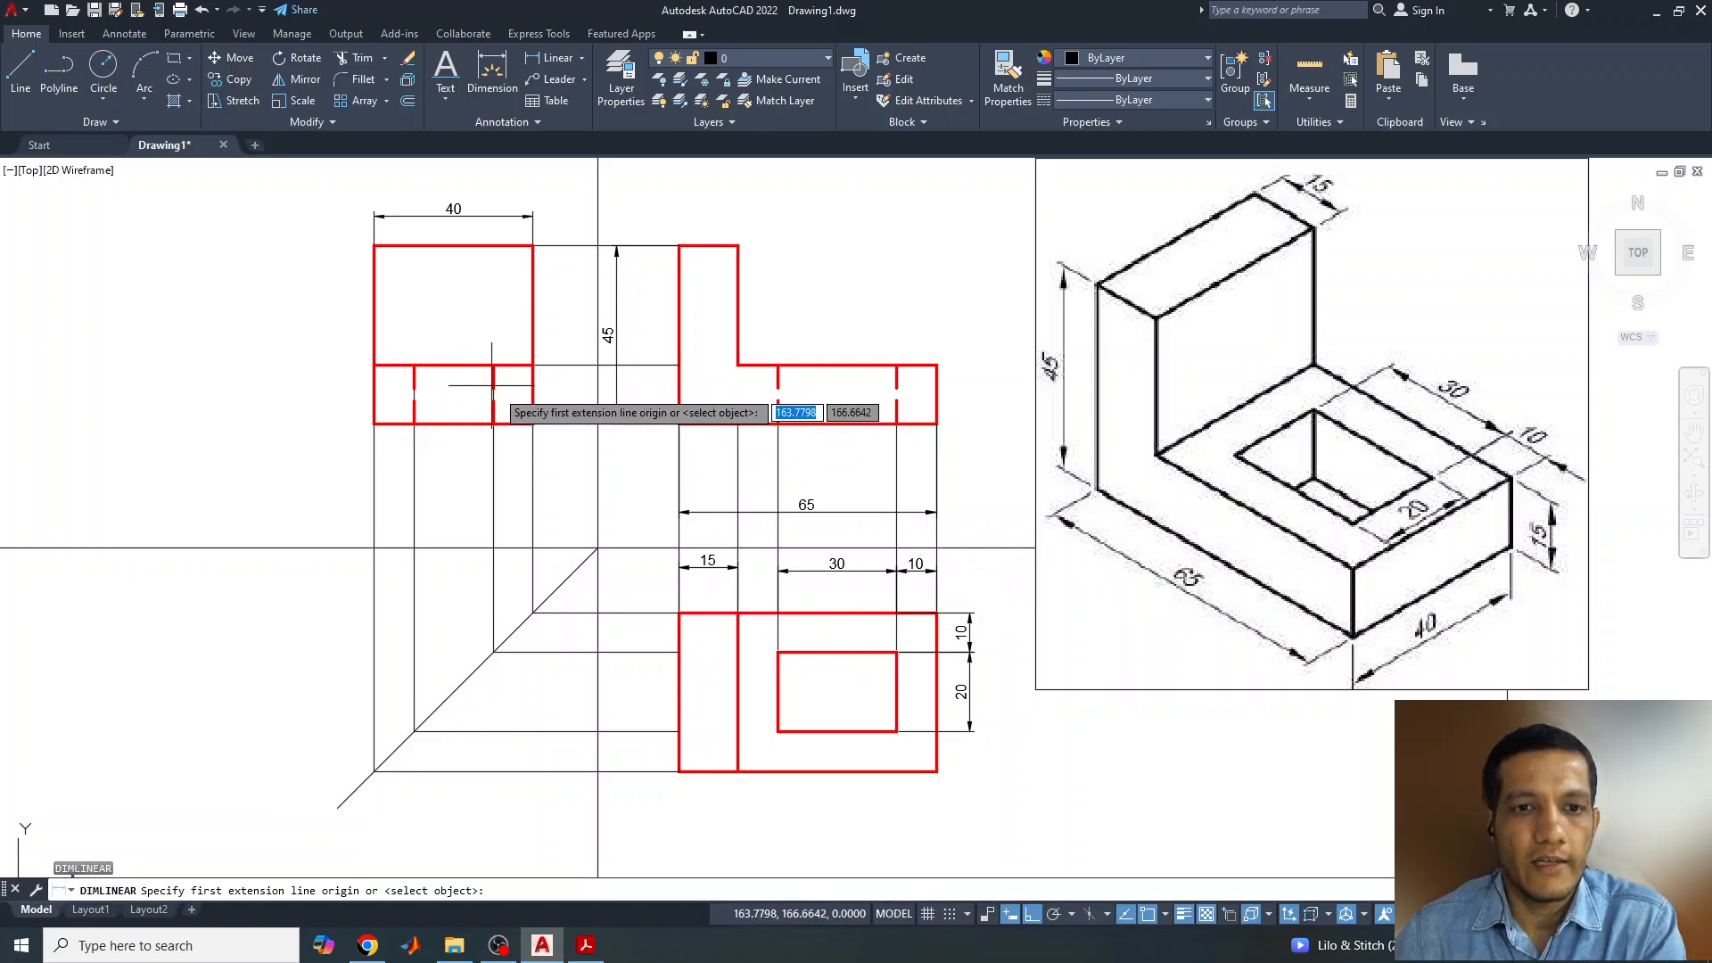
{"action": "left_click", "coordinate": [532, 365]}
{"action": "left_click", "coordinate": [533, 423]}
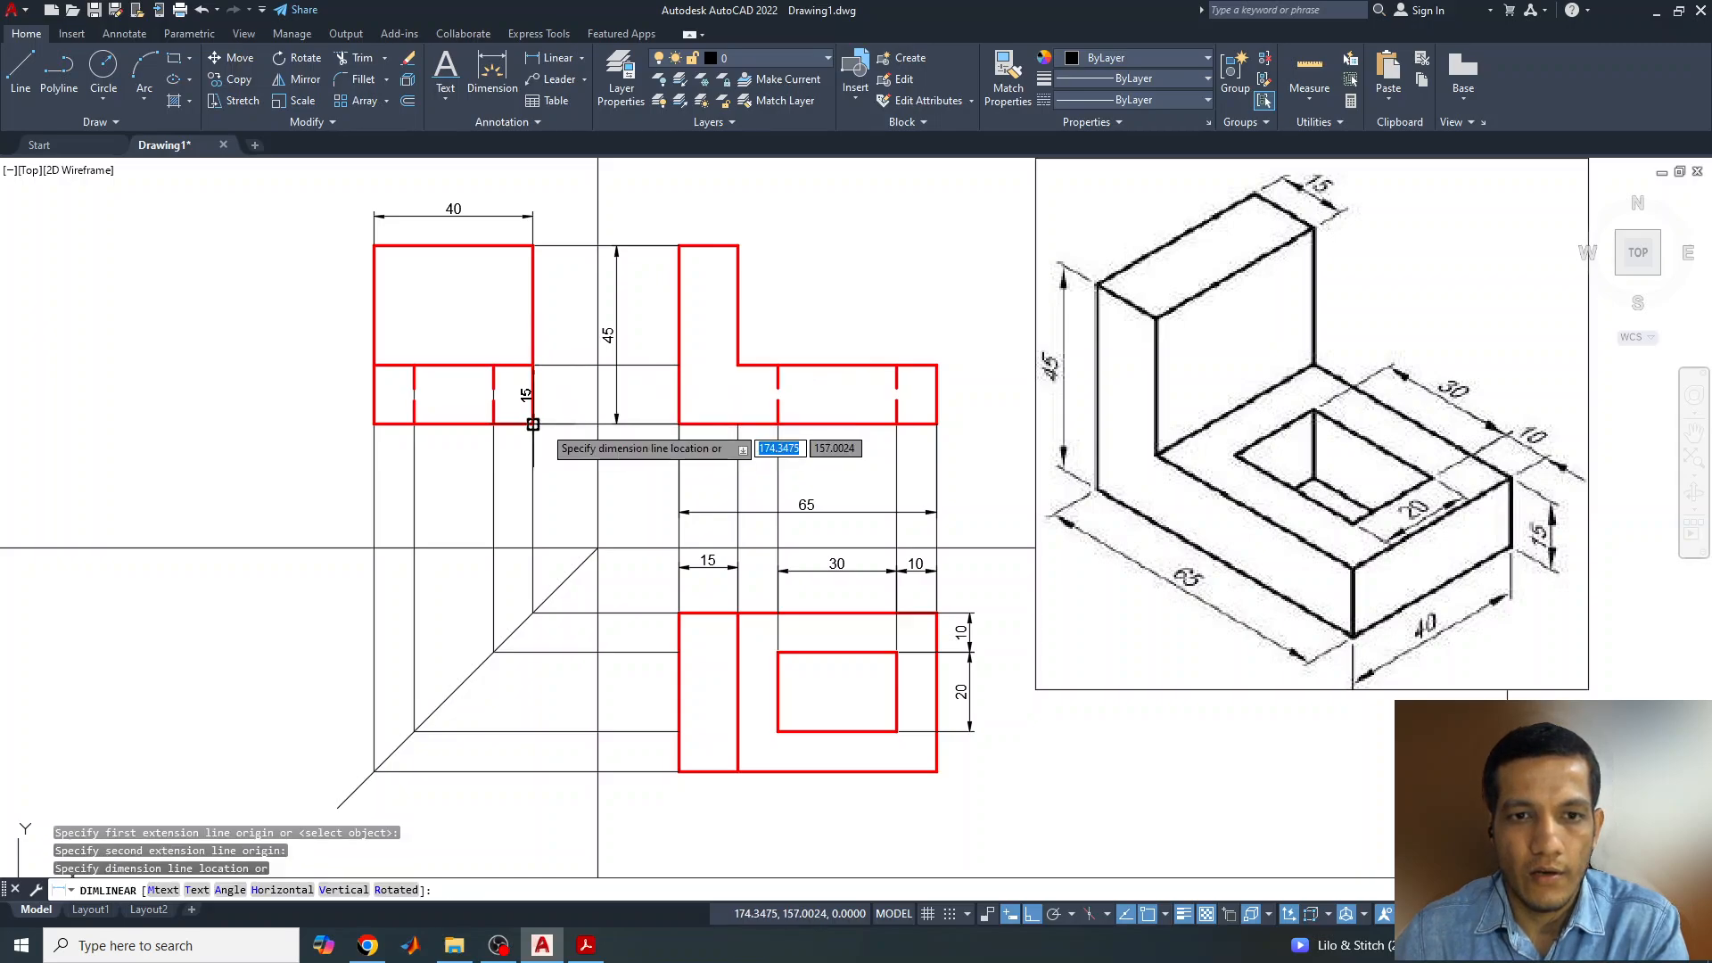
{"action": "left_click", "coordinate": [574, 421]}
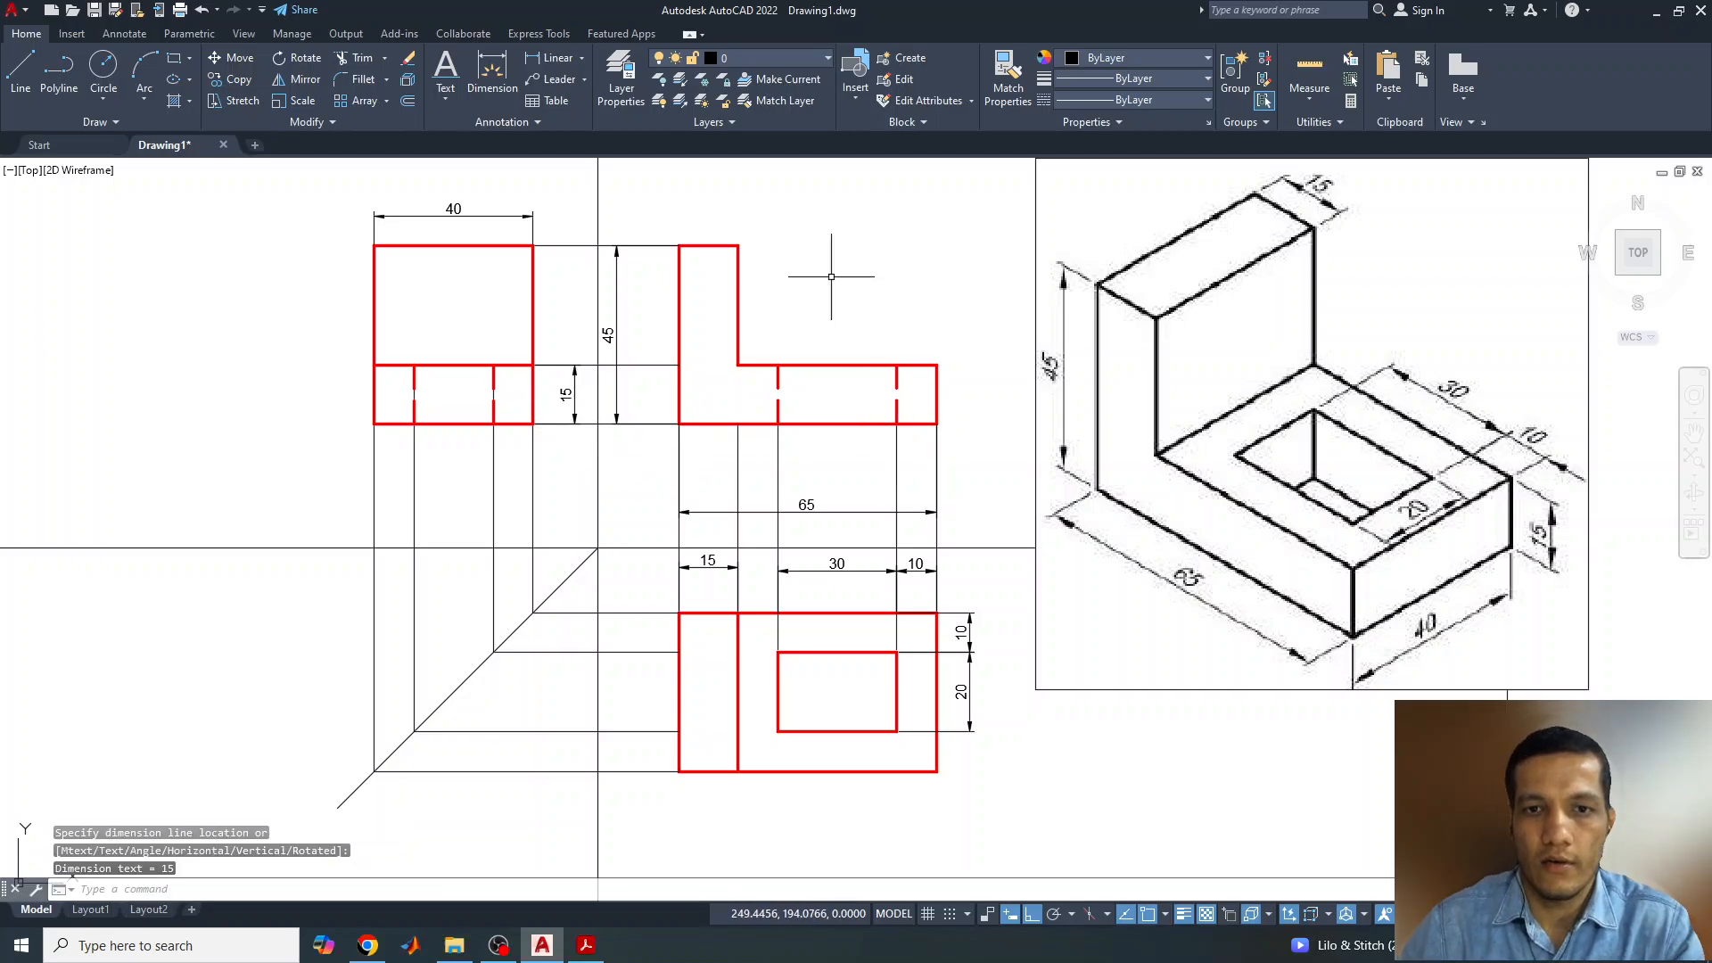
- Add the single-line text label "FRONT VIEW" above the front view, with text height 5 and rotation angle 0
{"action": "middle_click_drag", "start_coordinate": [859, 305], "coordinate": [833, 357]}
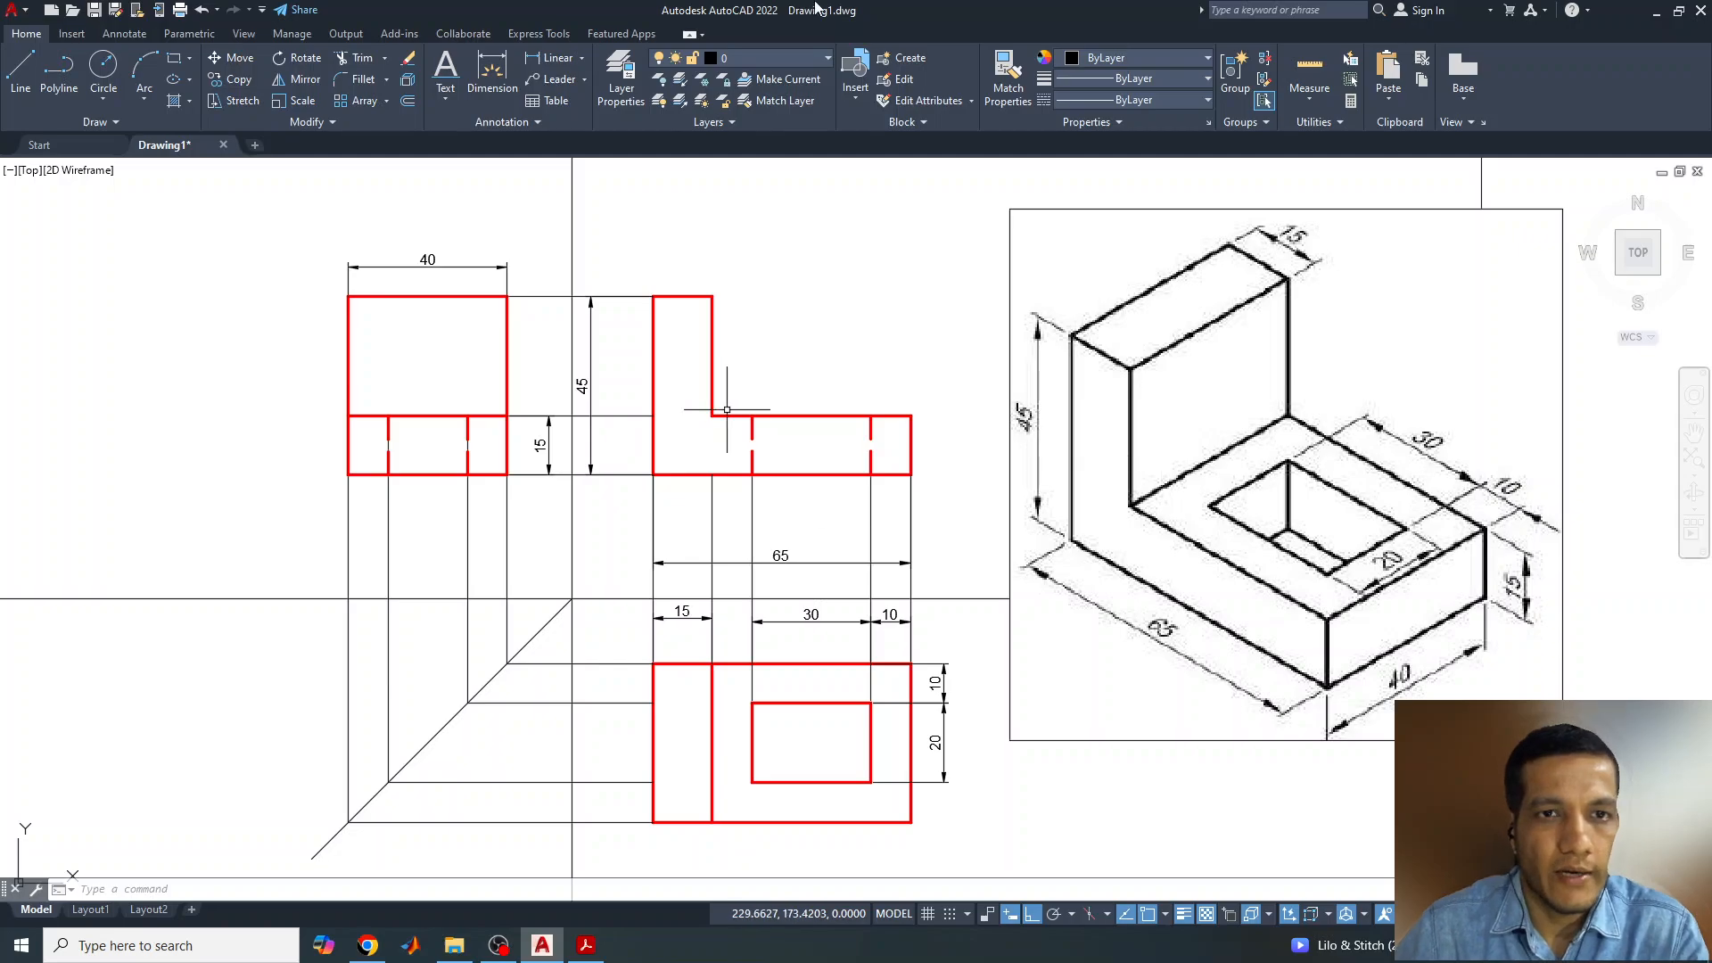
{"action": "left_click", "coordinate": [445, 100]}
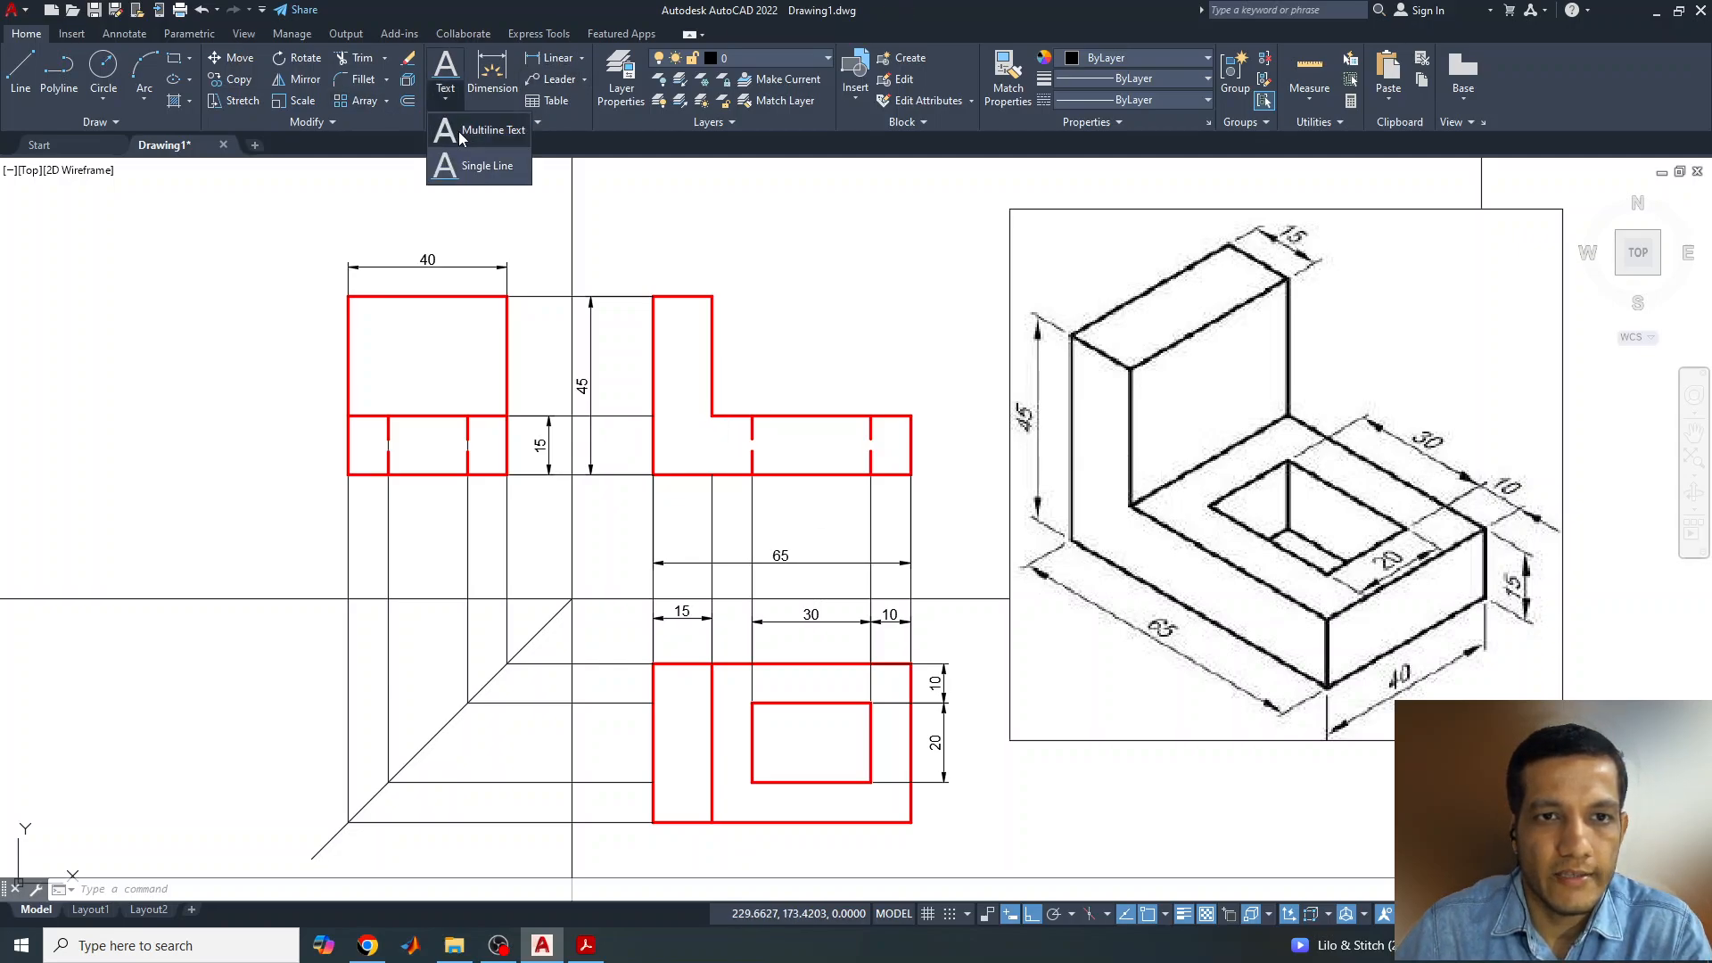
{"action": "left_click", "coordinate": [478, 177]}
{"action": "left_click", "coordinate": [731, 235]}
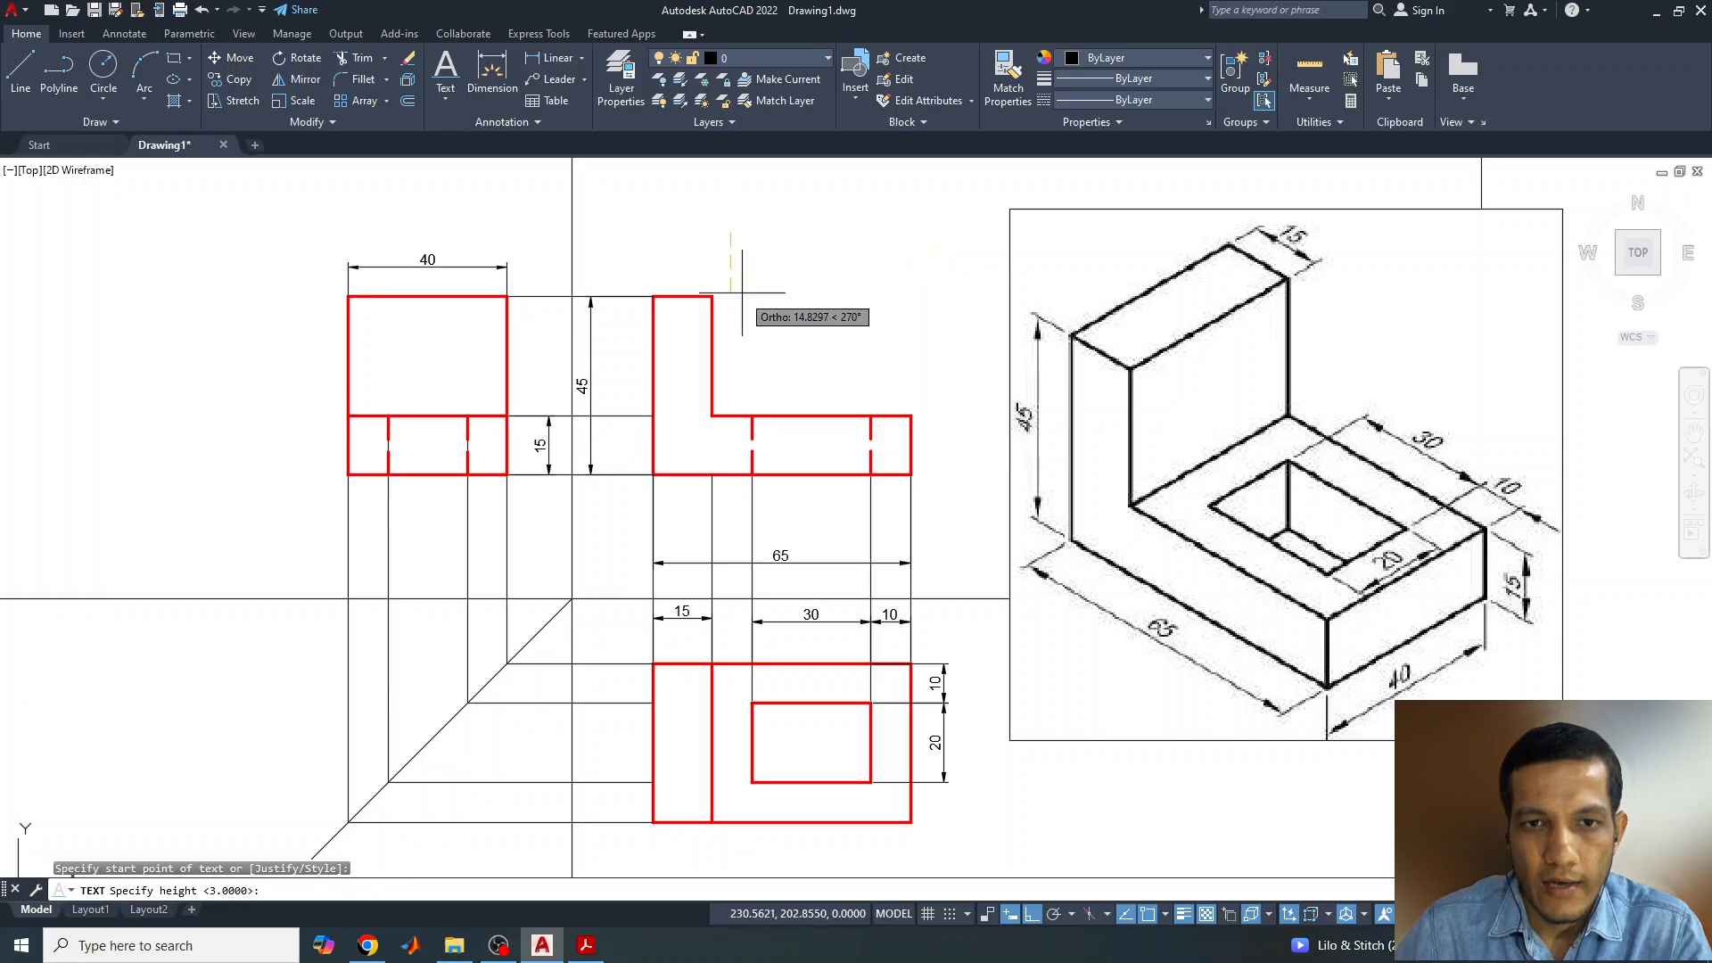
{"action": "key", "text": "Return"}
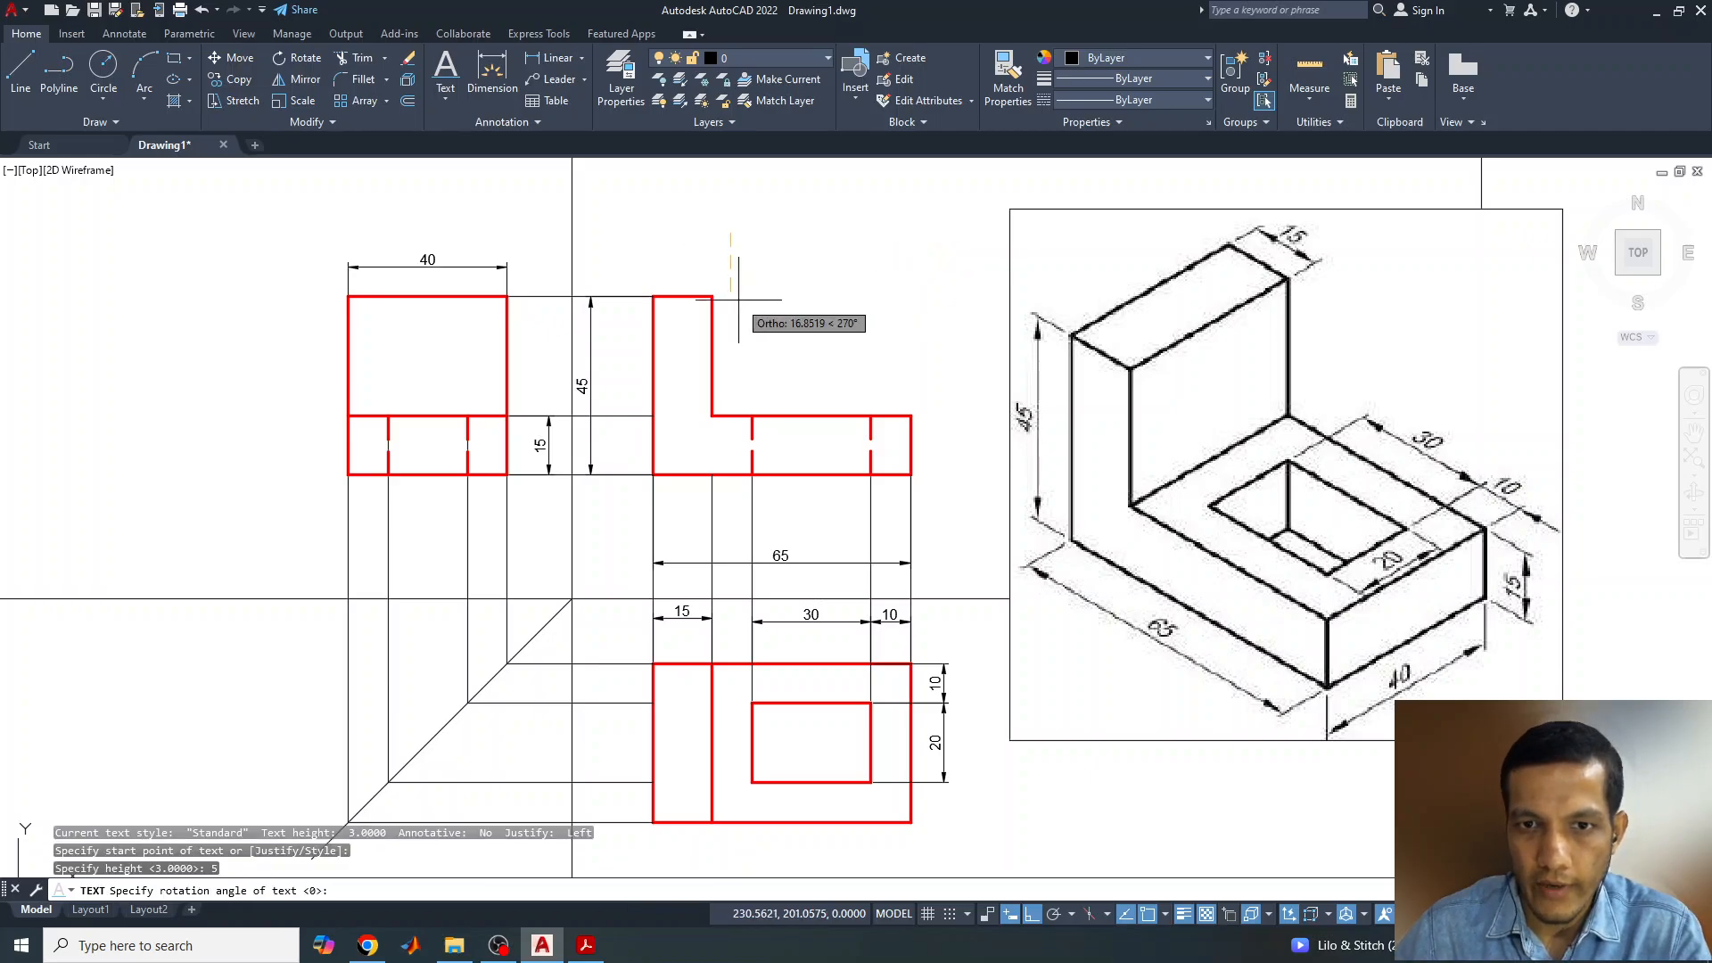
{"action": "type", "text": "0"}
{"action": "key", "text": "Return"}
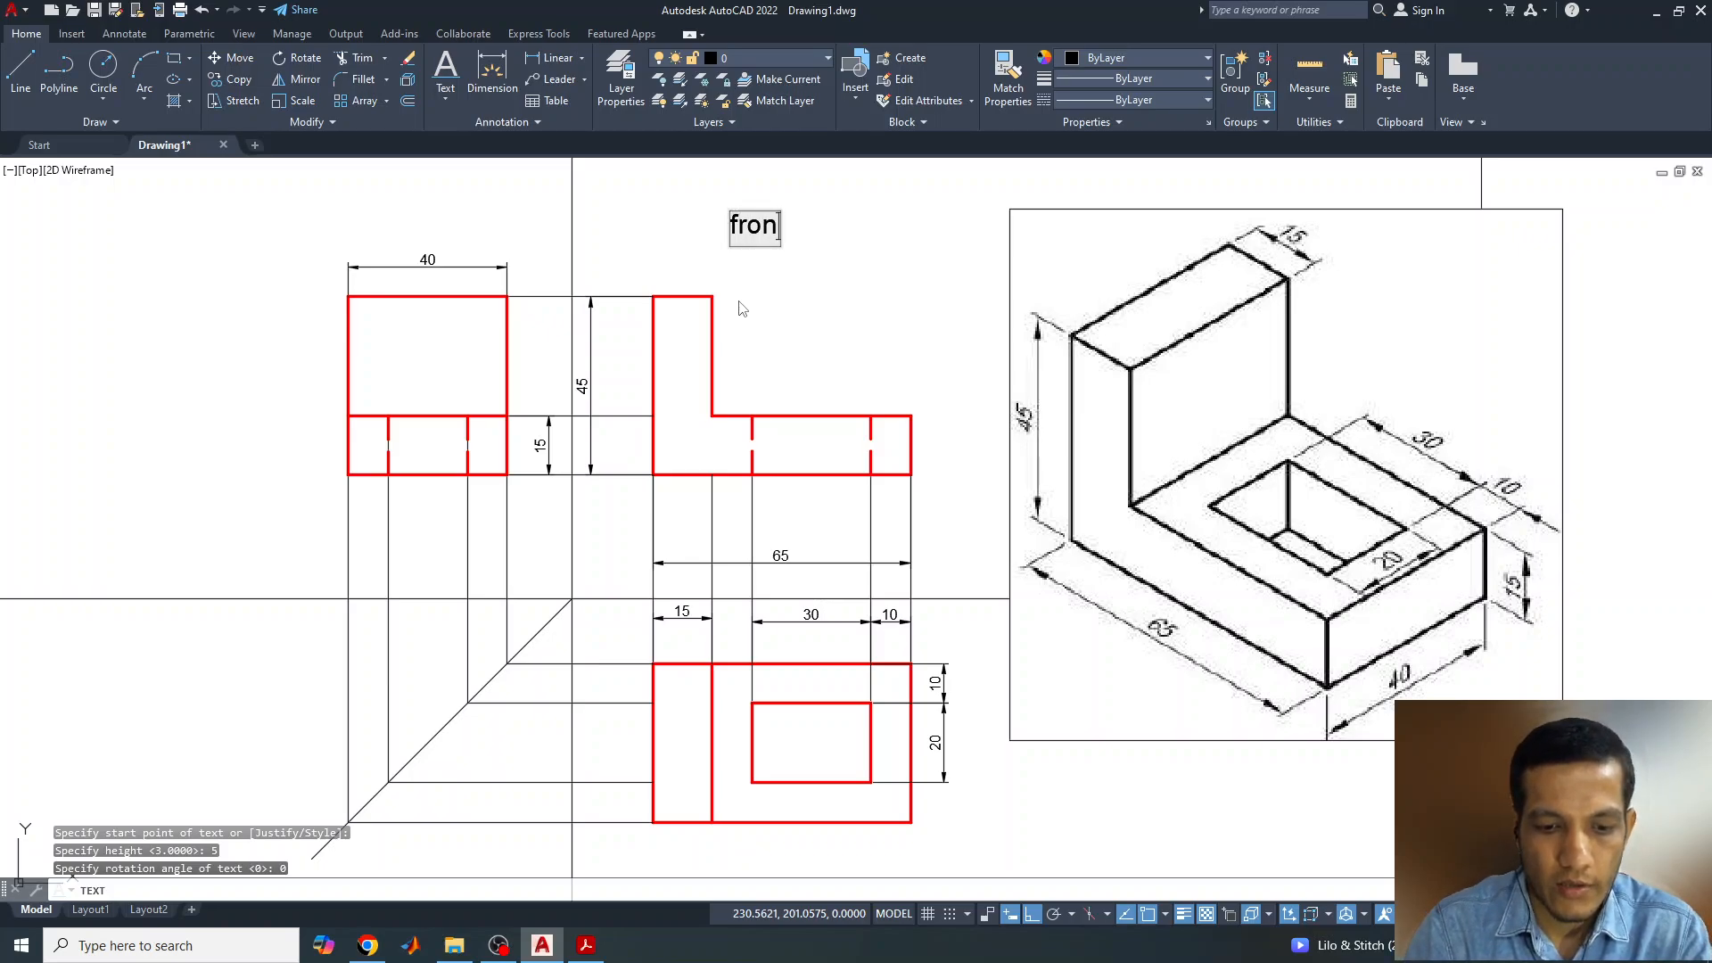
{"action": "key", "text": "BackSpace"}
{"action": "key", "text": "BackSpace"}
{"action": "key", "text": "BackSpace"}
{"action": "key", "text": "BackSpace"}
{"action": "key", "text": "BackSpace"}
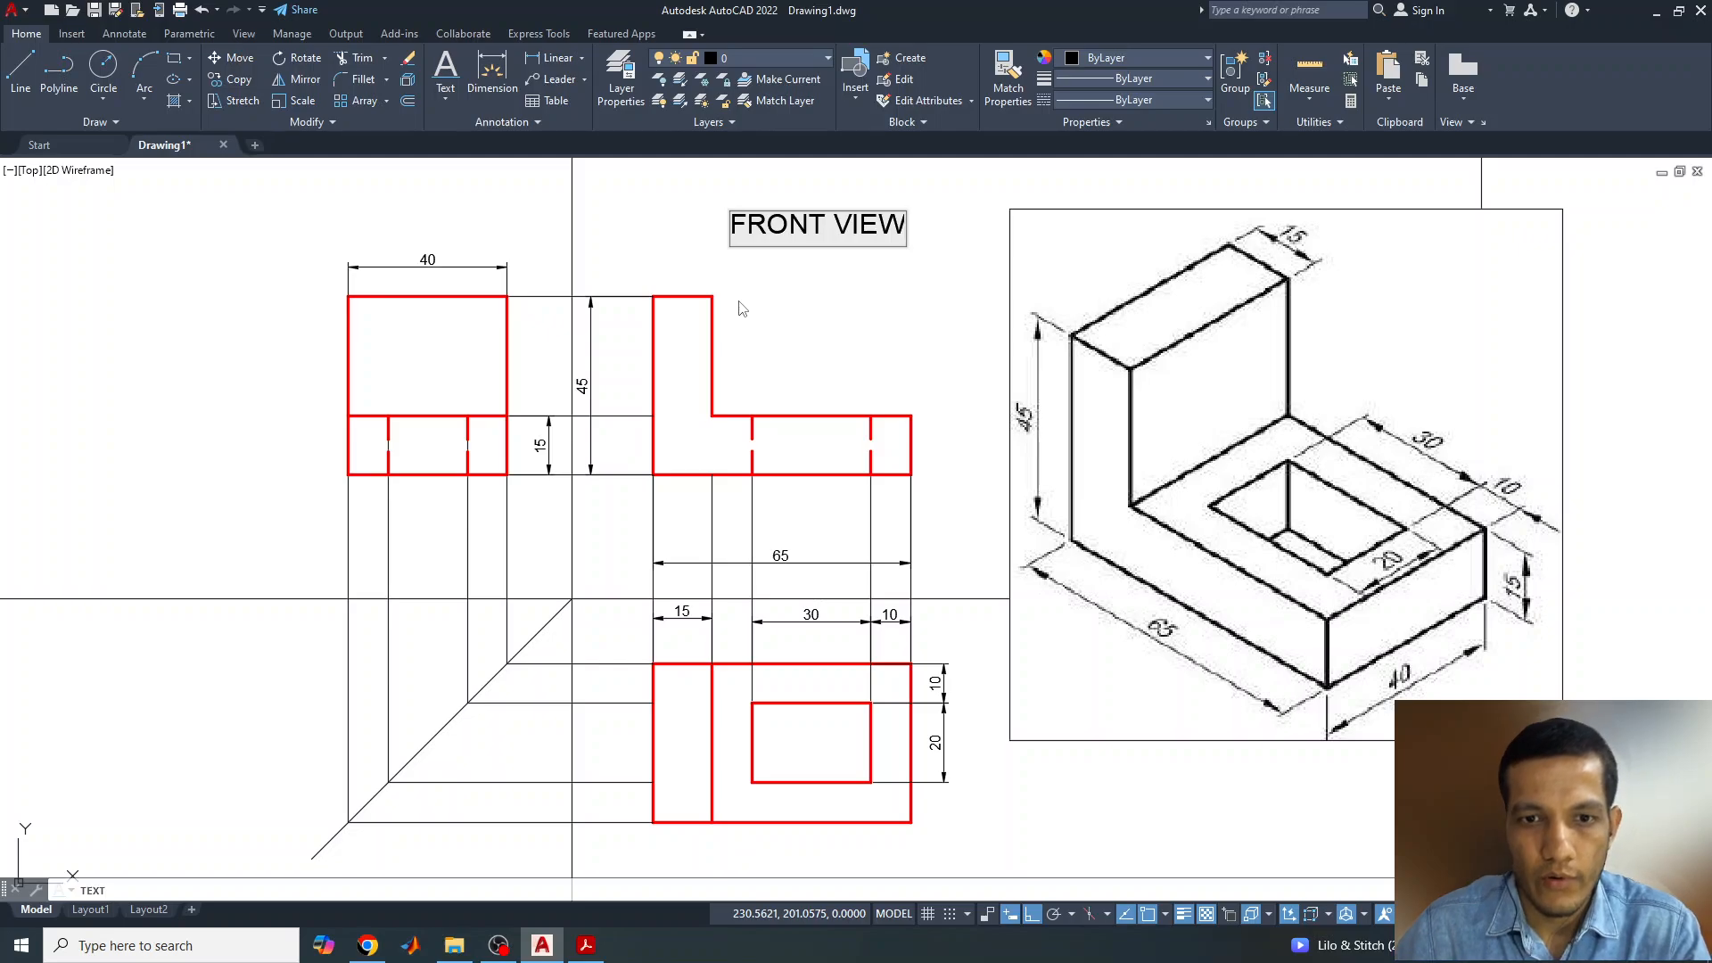
- Add the label "RSV" above the side view and "TOP VIEW" below the top view
{"action": "left_click", "coordinate": [404, 222]}
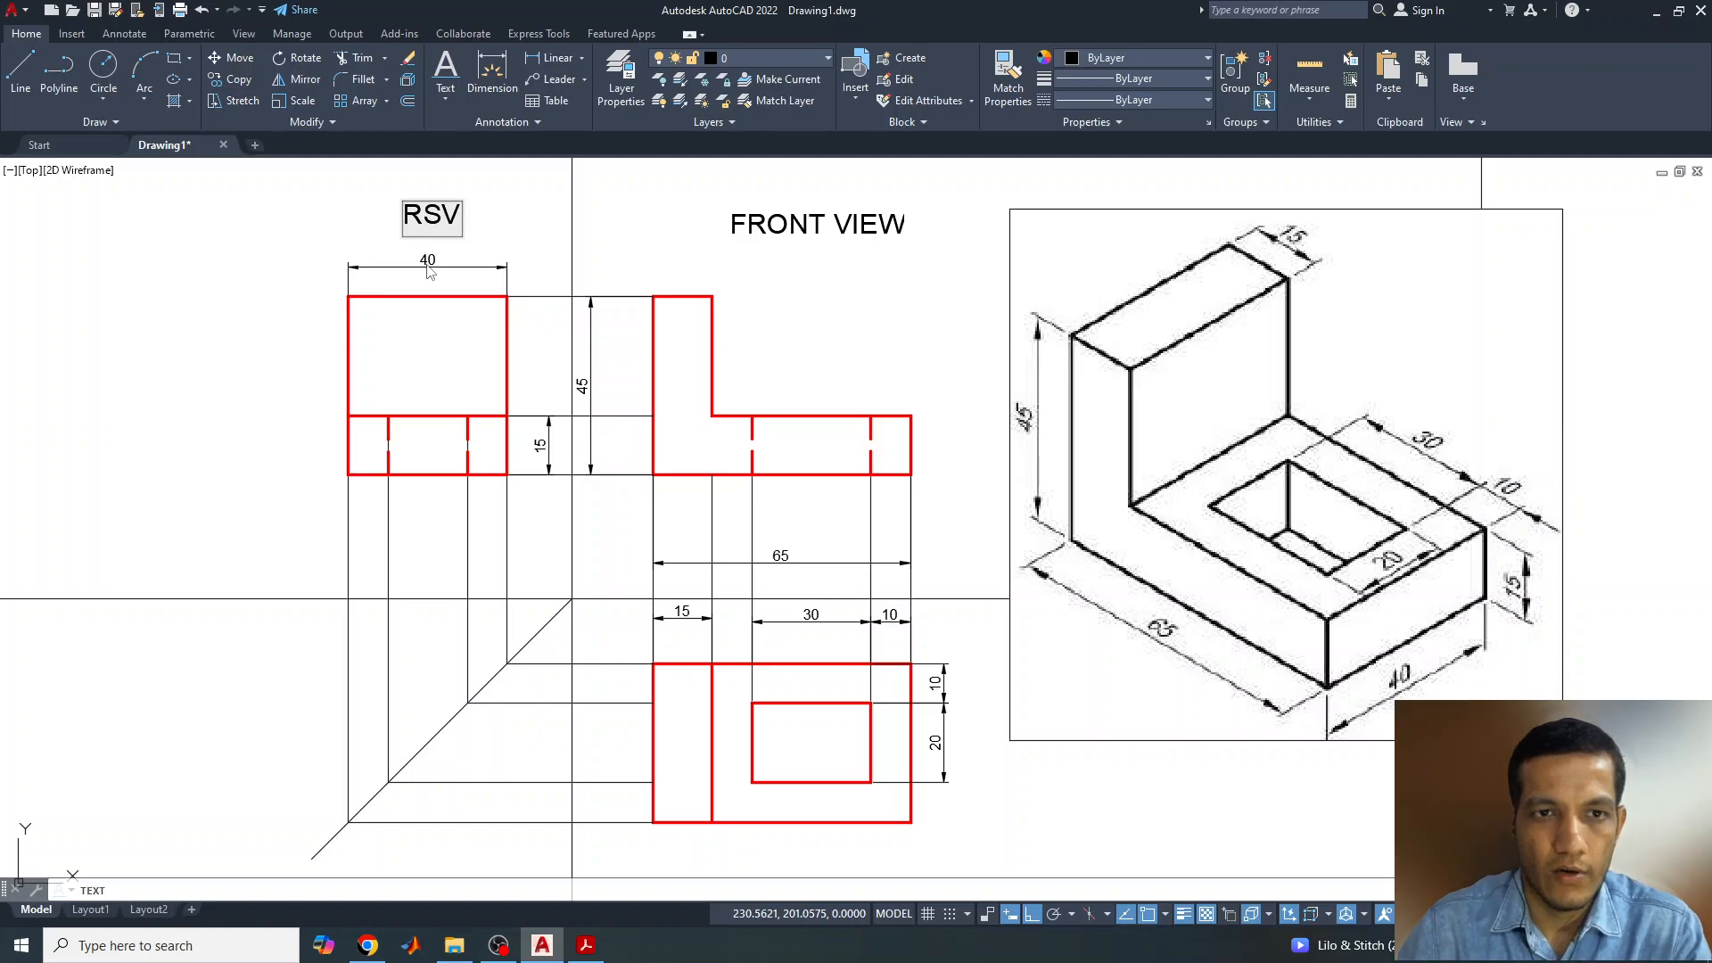
{"action": "left_click", "coordinate": [743, 859]}
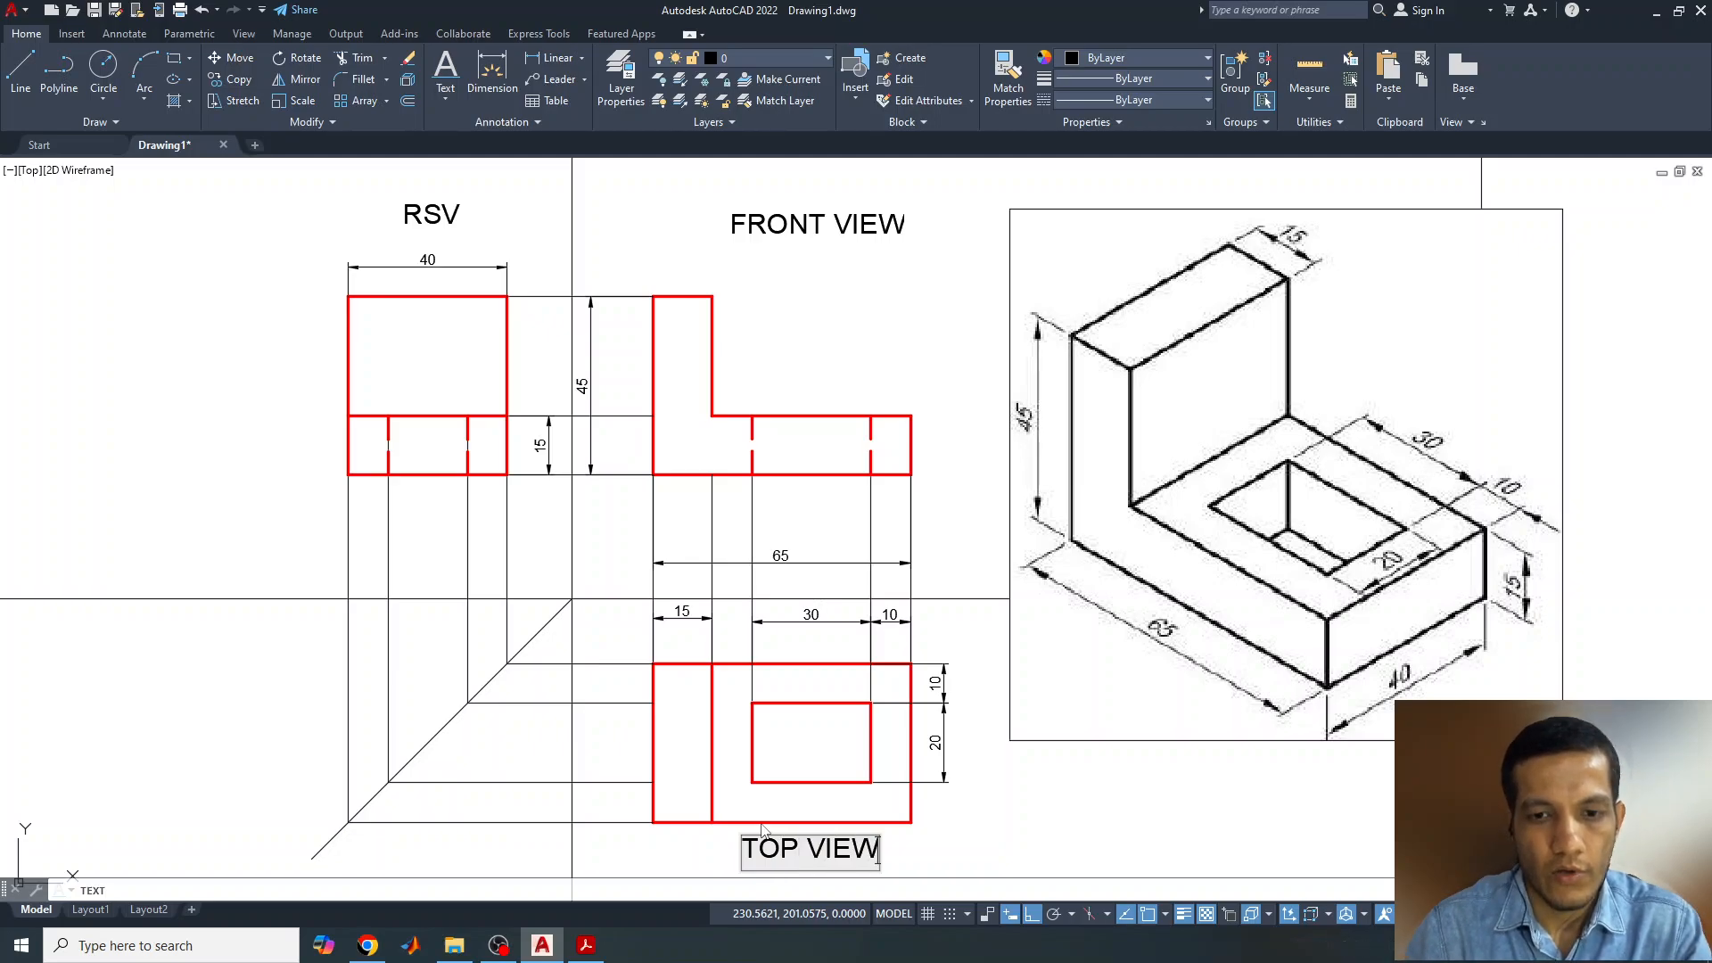
{"action": "left_click", "coordinate": [1006, 822]}
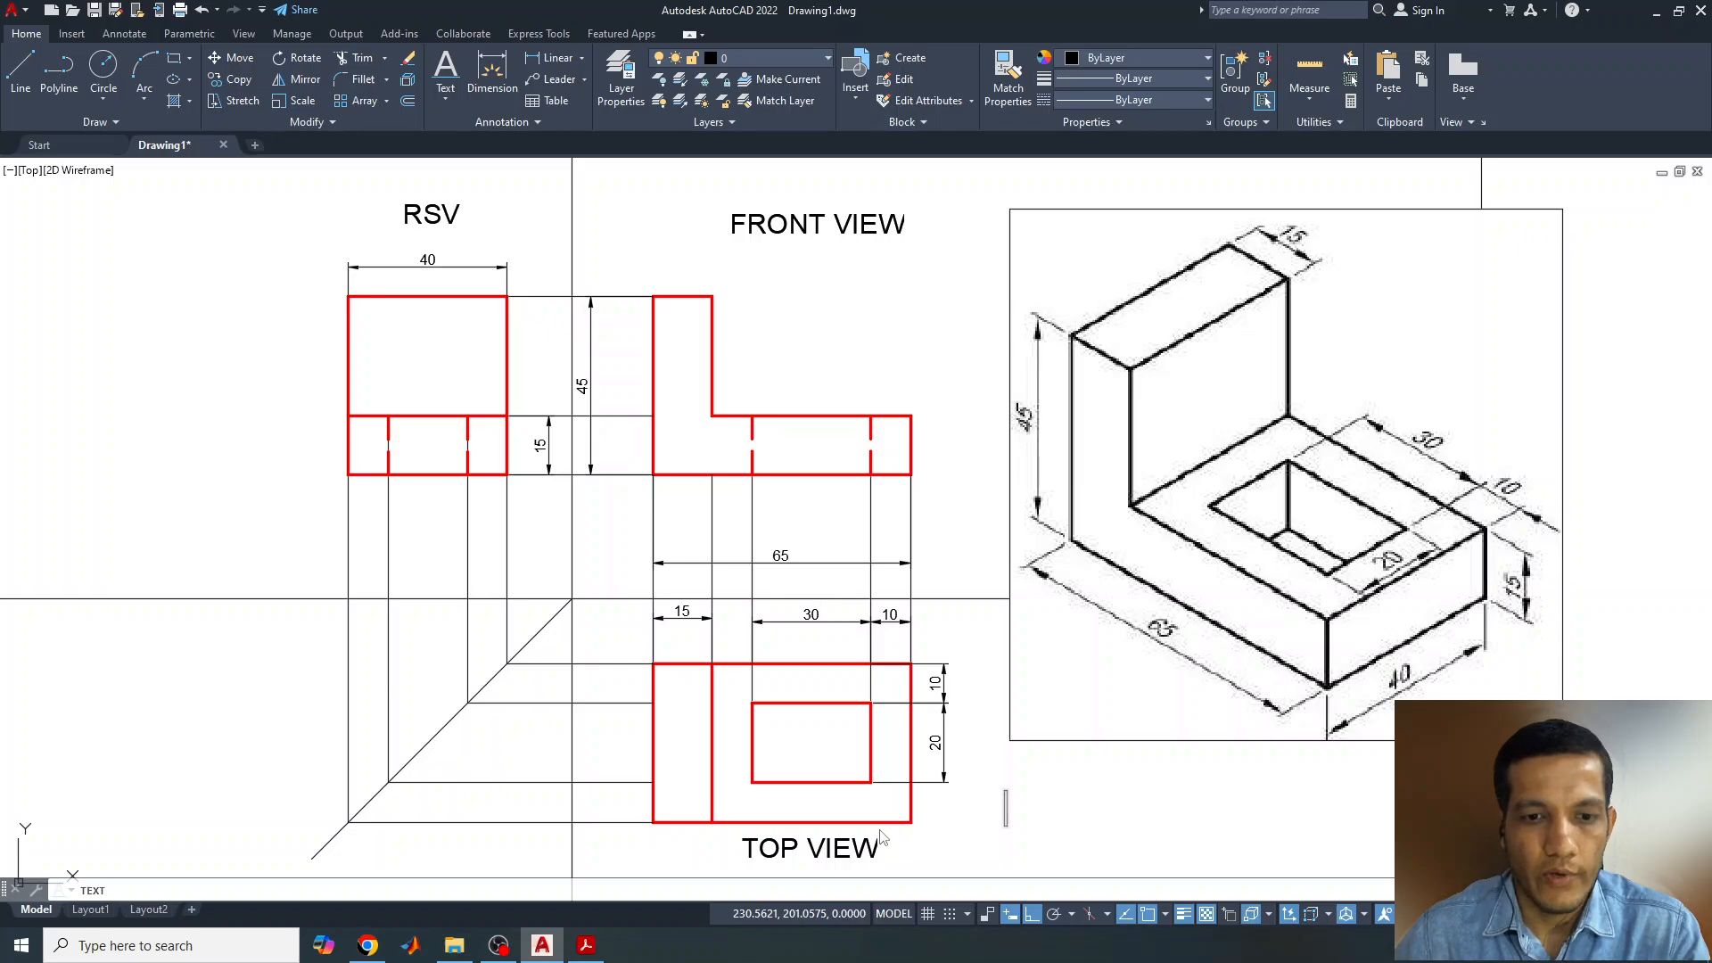
- Switch to Adobe Acrobat to consult the reference isometric and orthographic views in EG PPT.pdf
{"action": "left_click", "coordinate": [592, 949]}
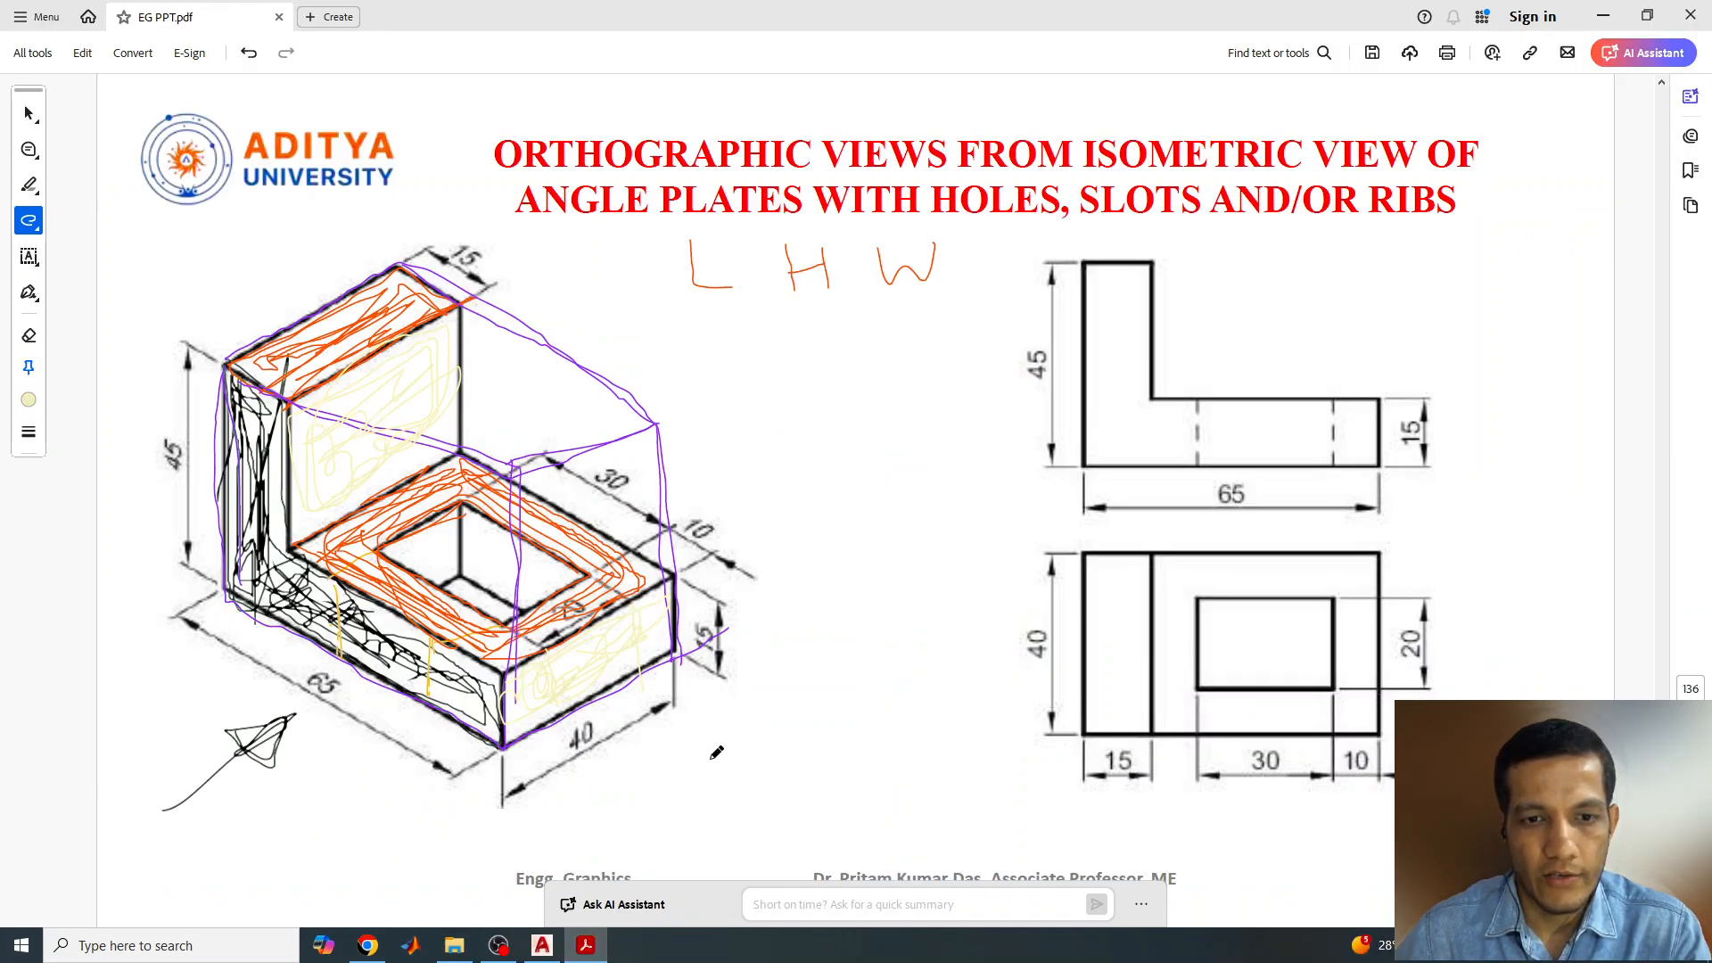